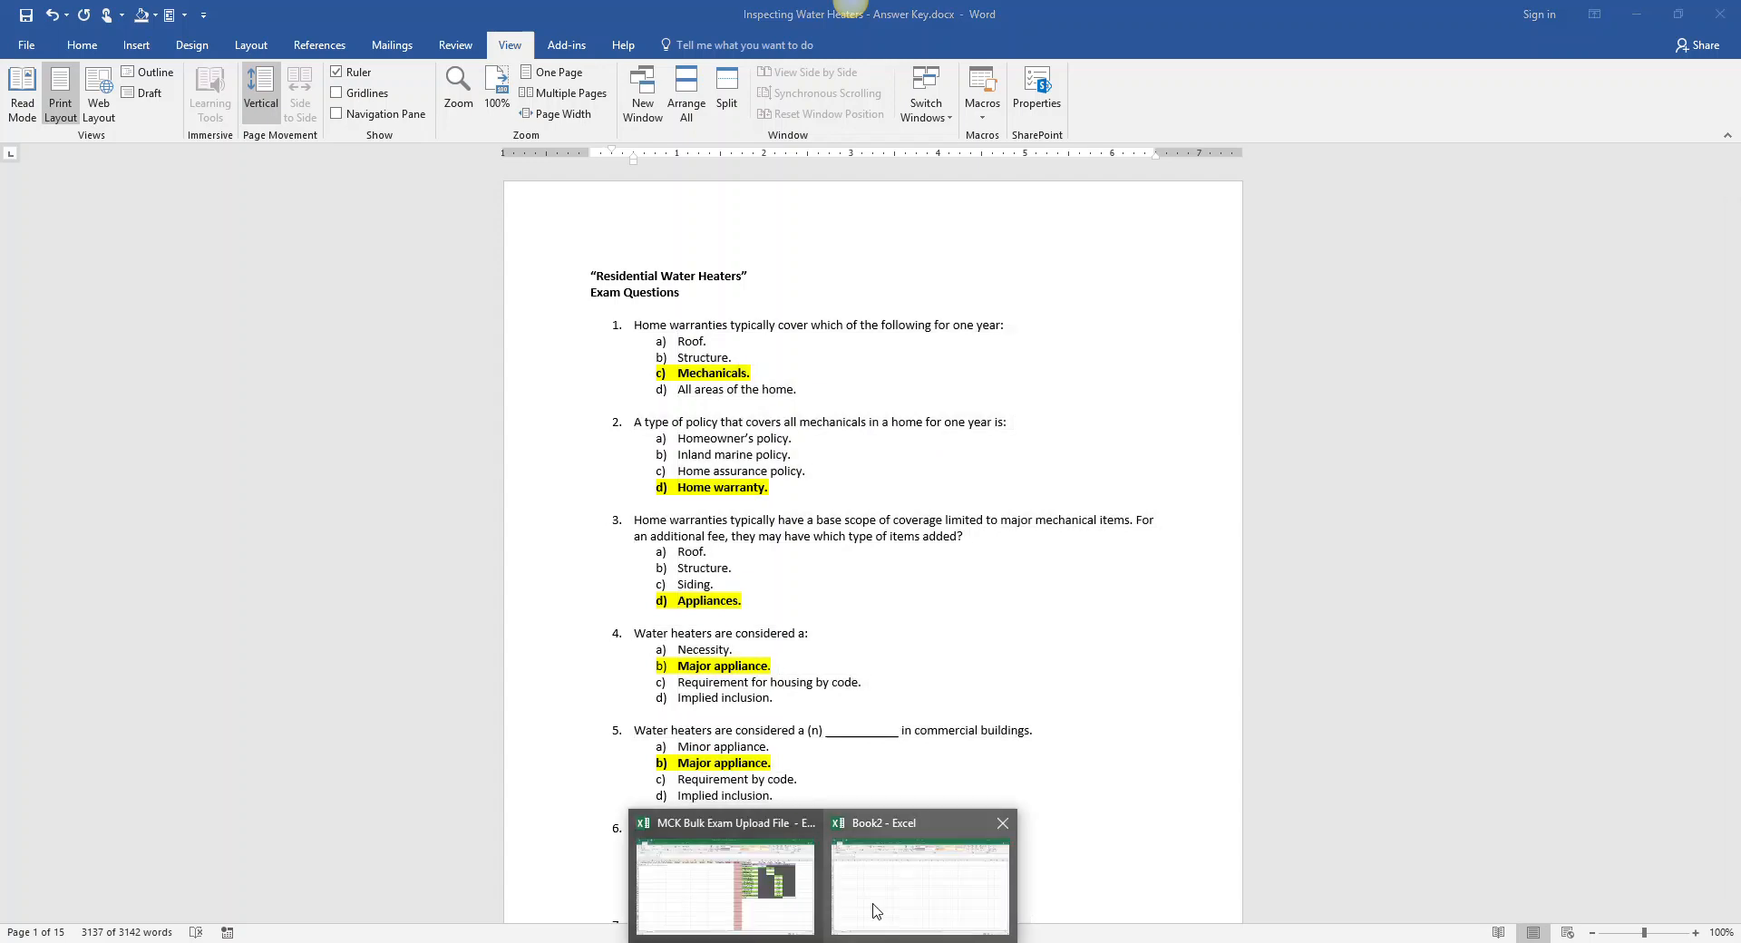
Switch to the blank Book2 workbook in Excel, paste the copied exam questions at A1 matching destination formatting, and widen column A to fit
click(909, 878)
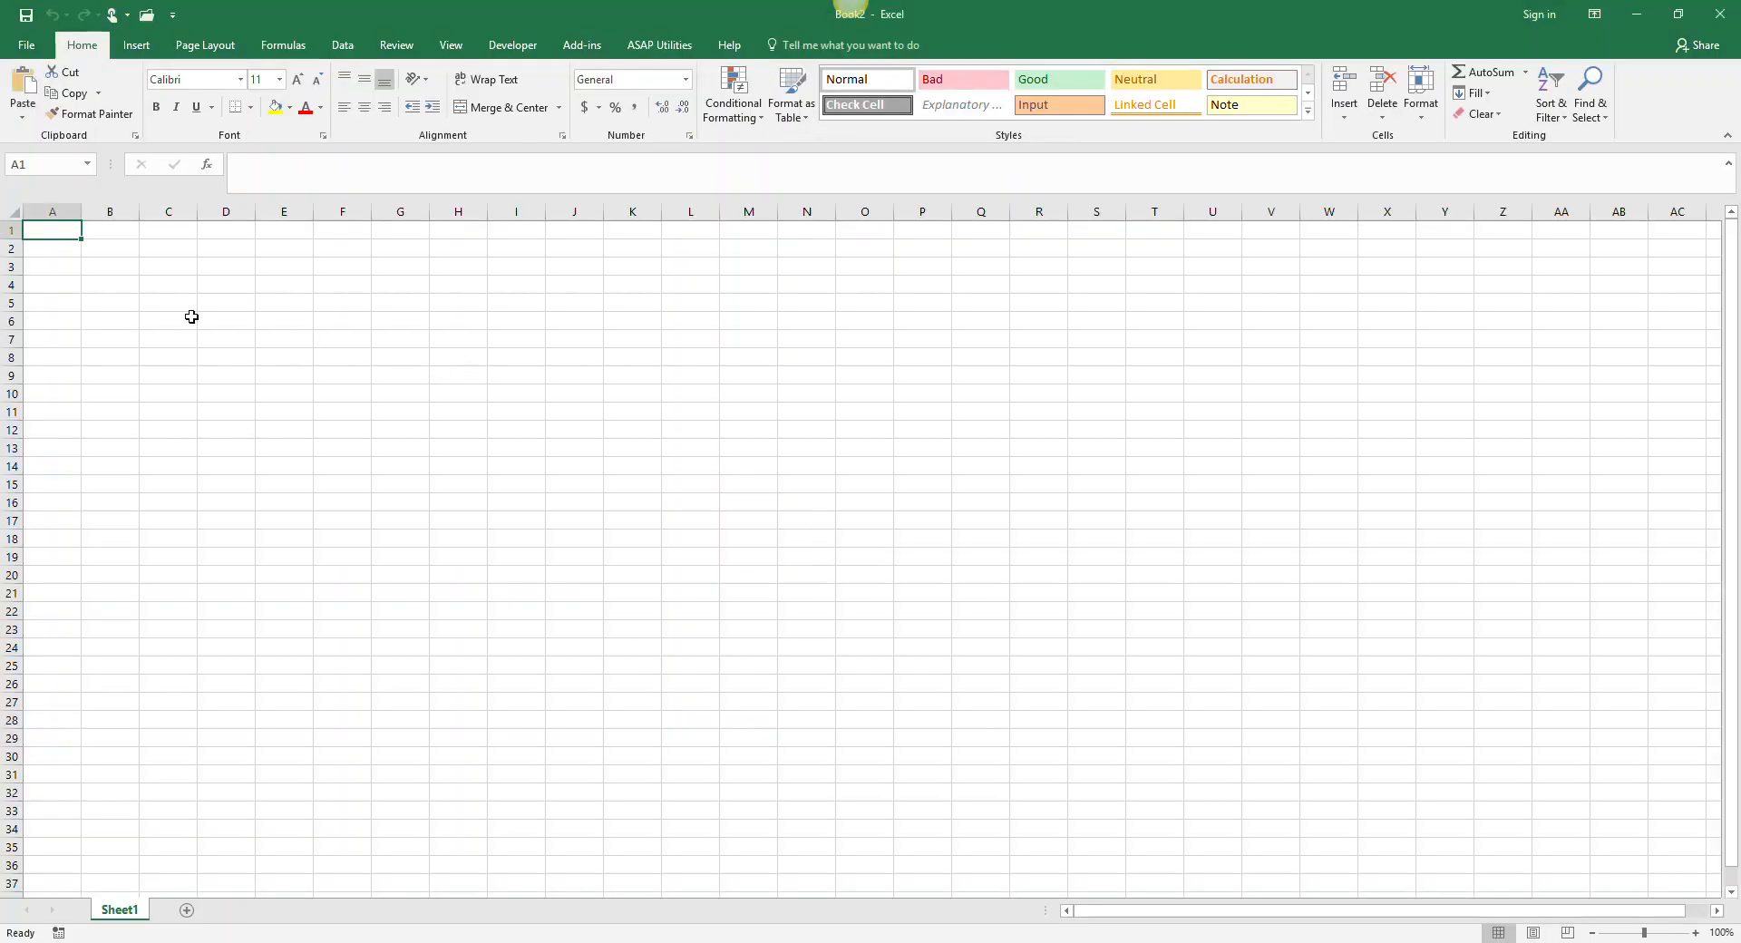
right_click(47, 231)
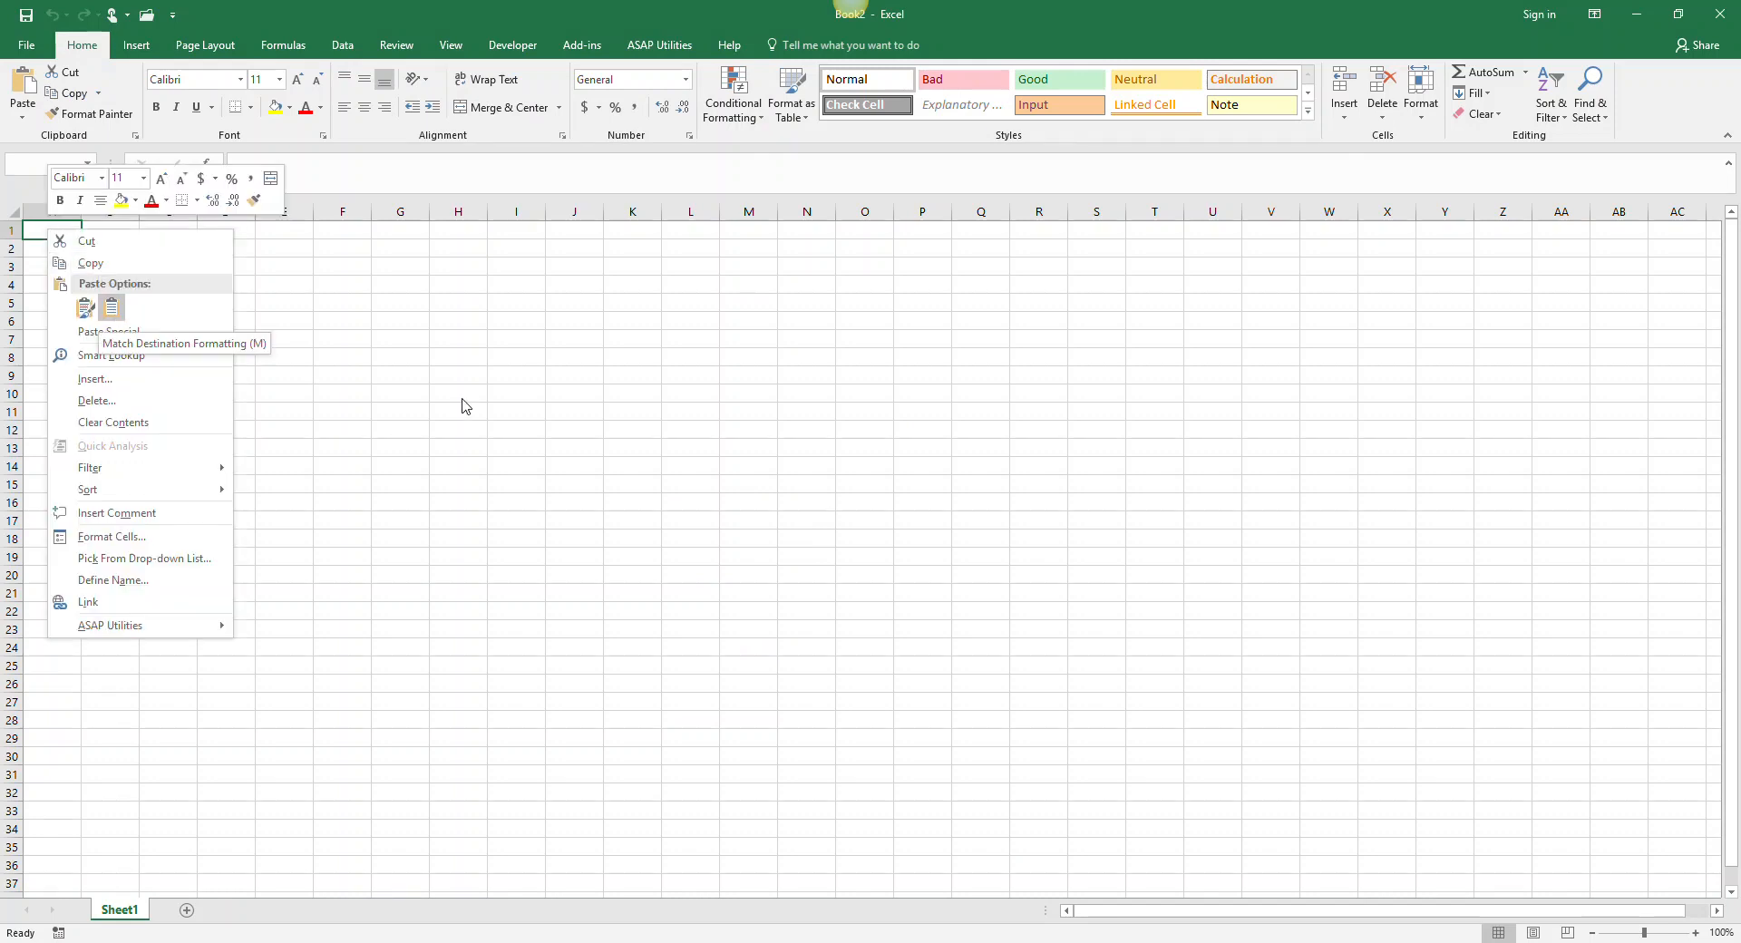
key(m)
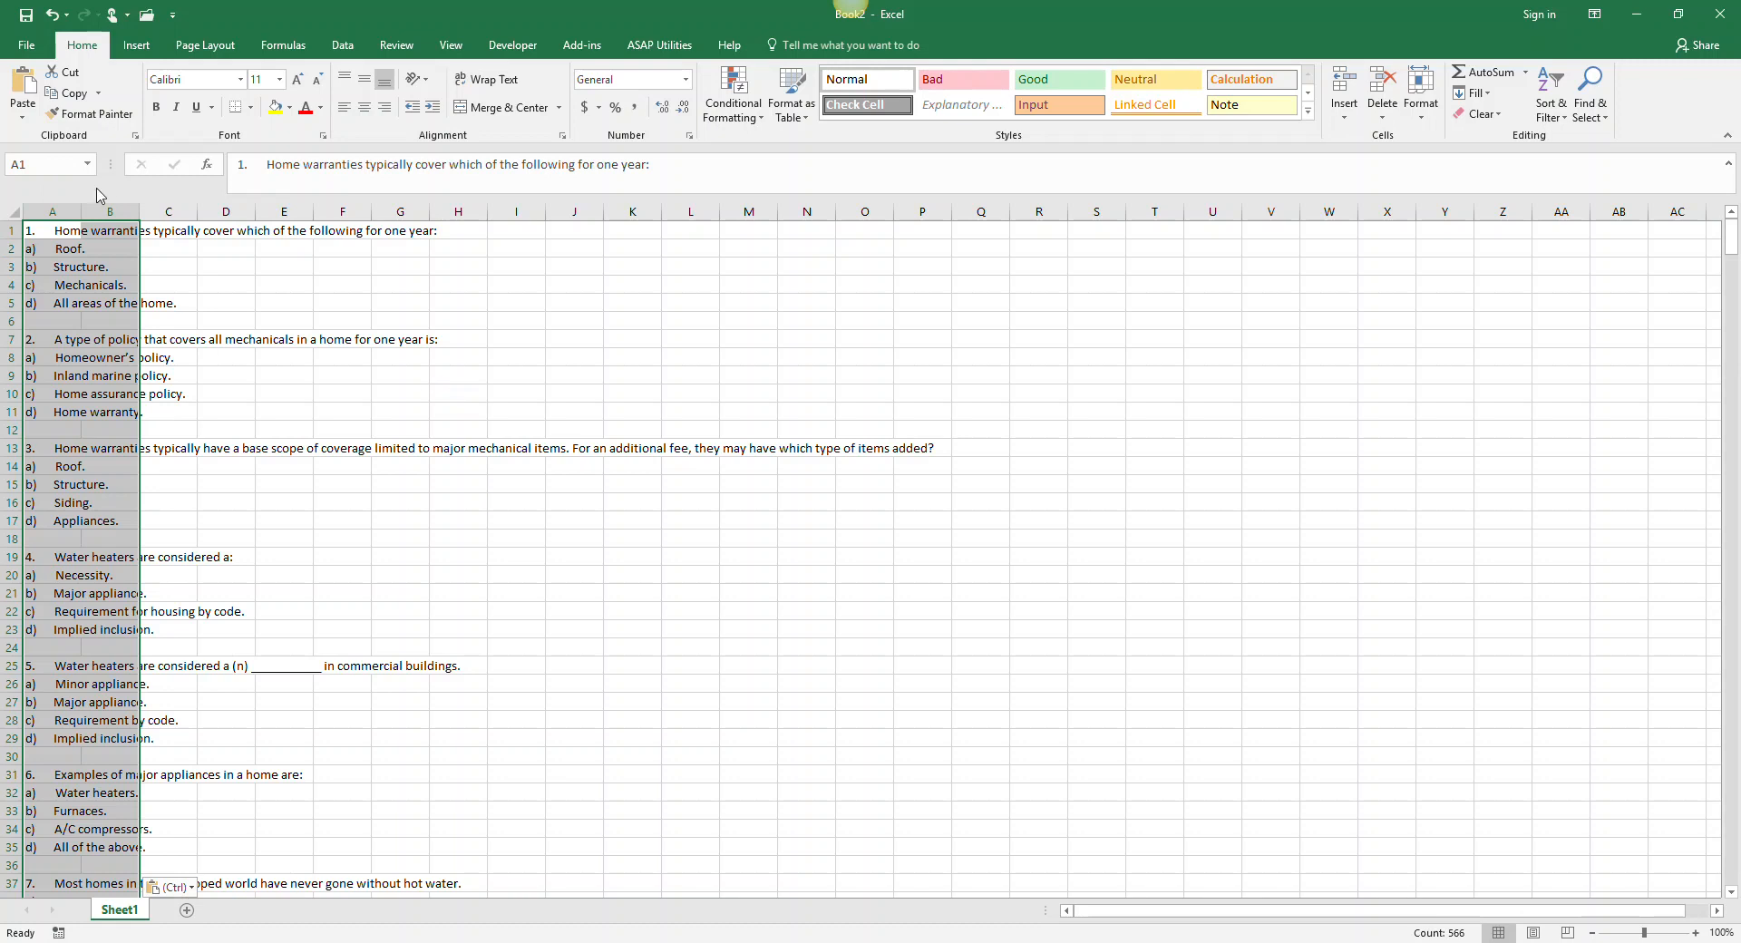
click(105, 251)
drag(81, 211, 959, 269)
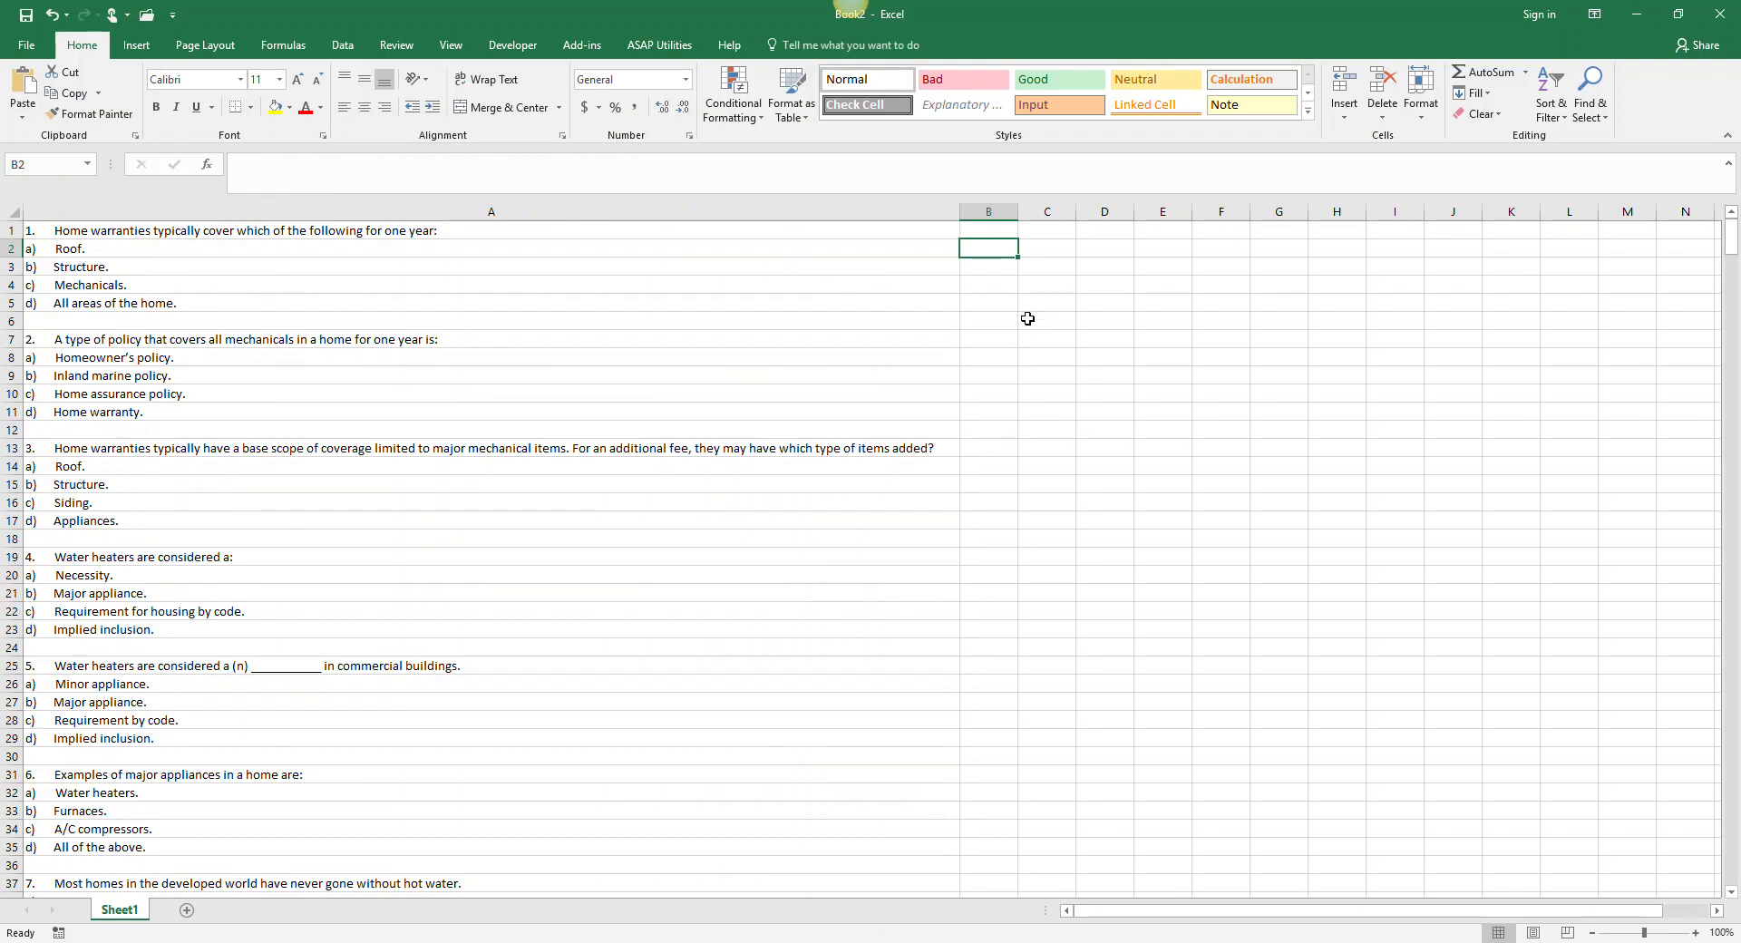
Insert two blank rows below the True and False answers of question 32
scroll(1020, 308, down, 20)
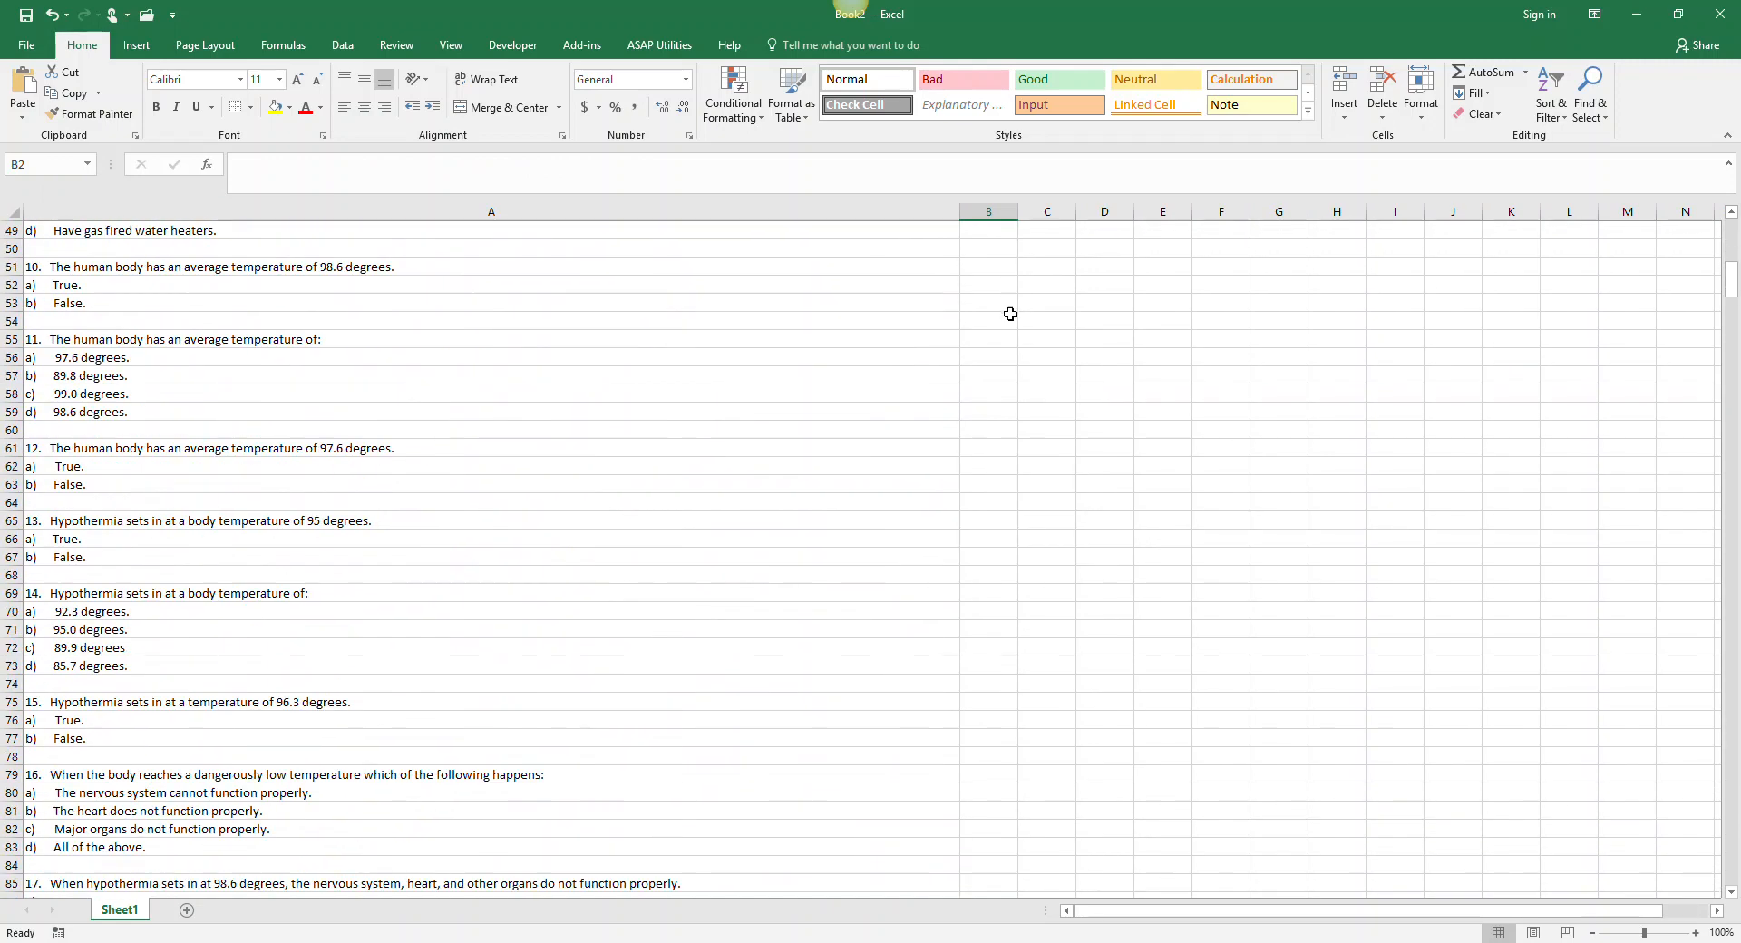
scroll(1006, 322, down, 20)
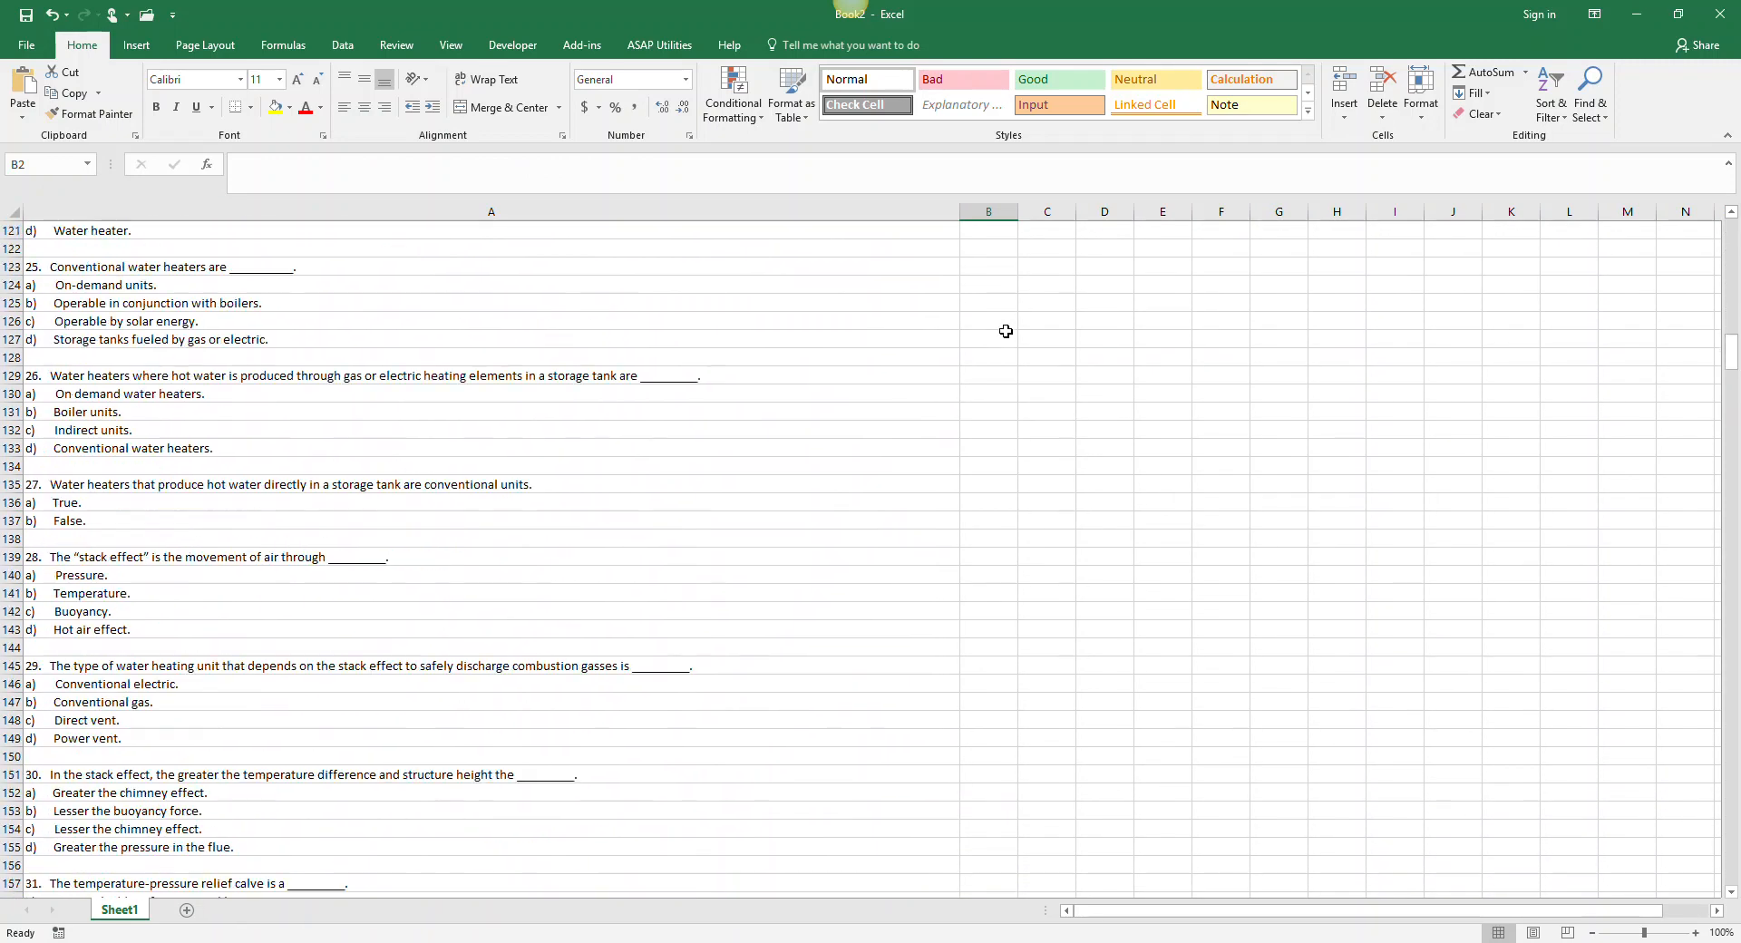
scroll(1005, 331, down, 11)
scroll(1005, 331, up, 5)
scroll(1005, 331, up, 3)
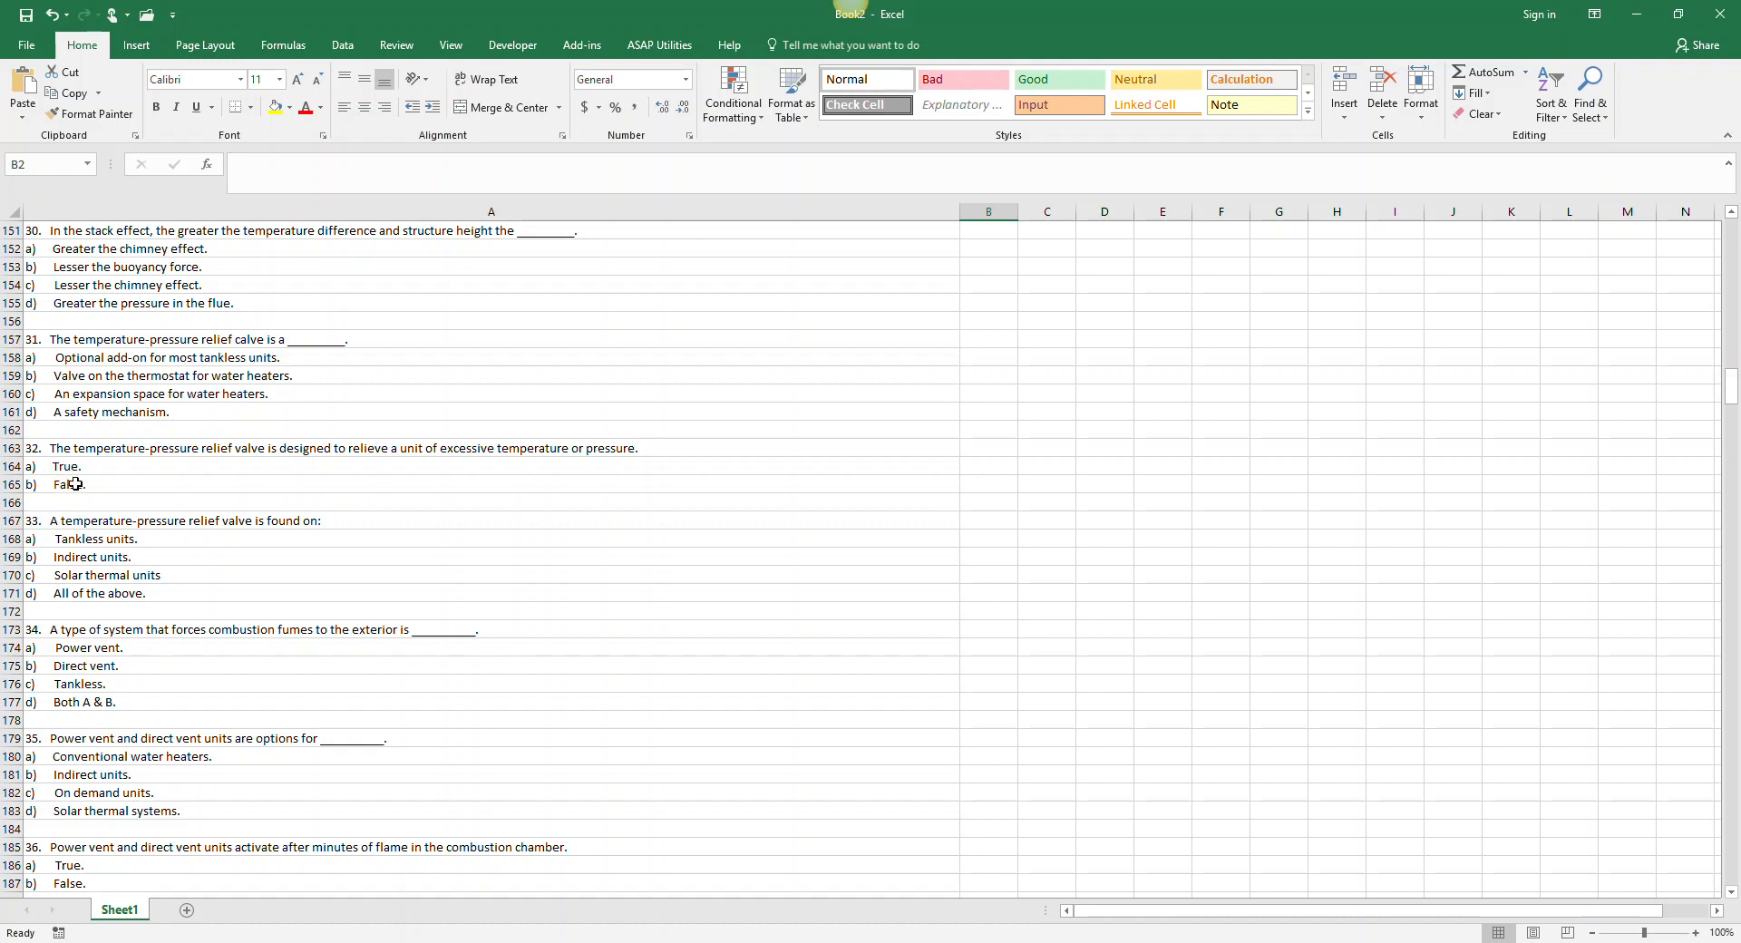
click(12, 503)
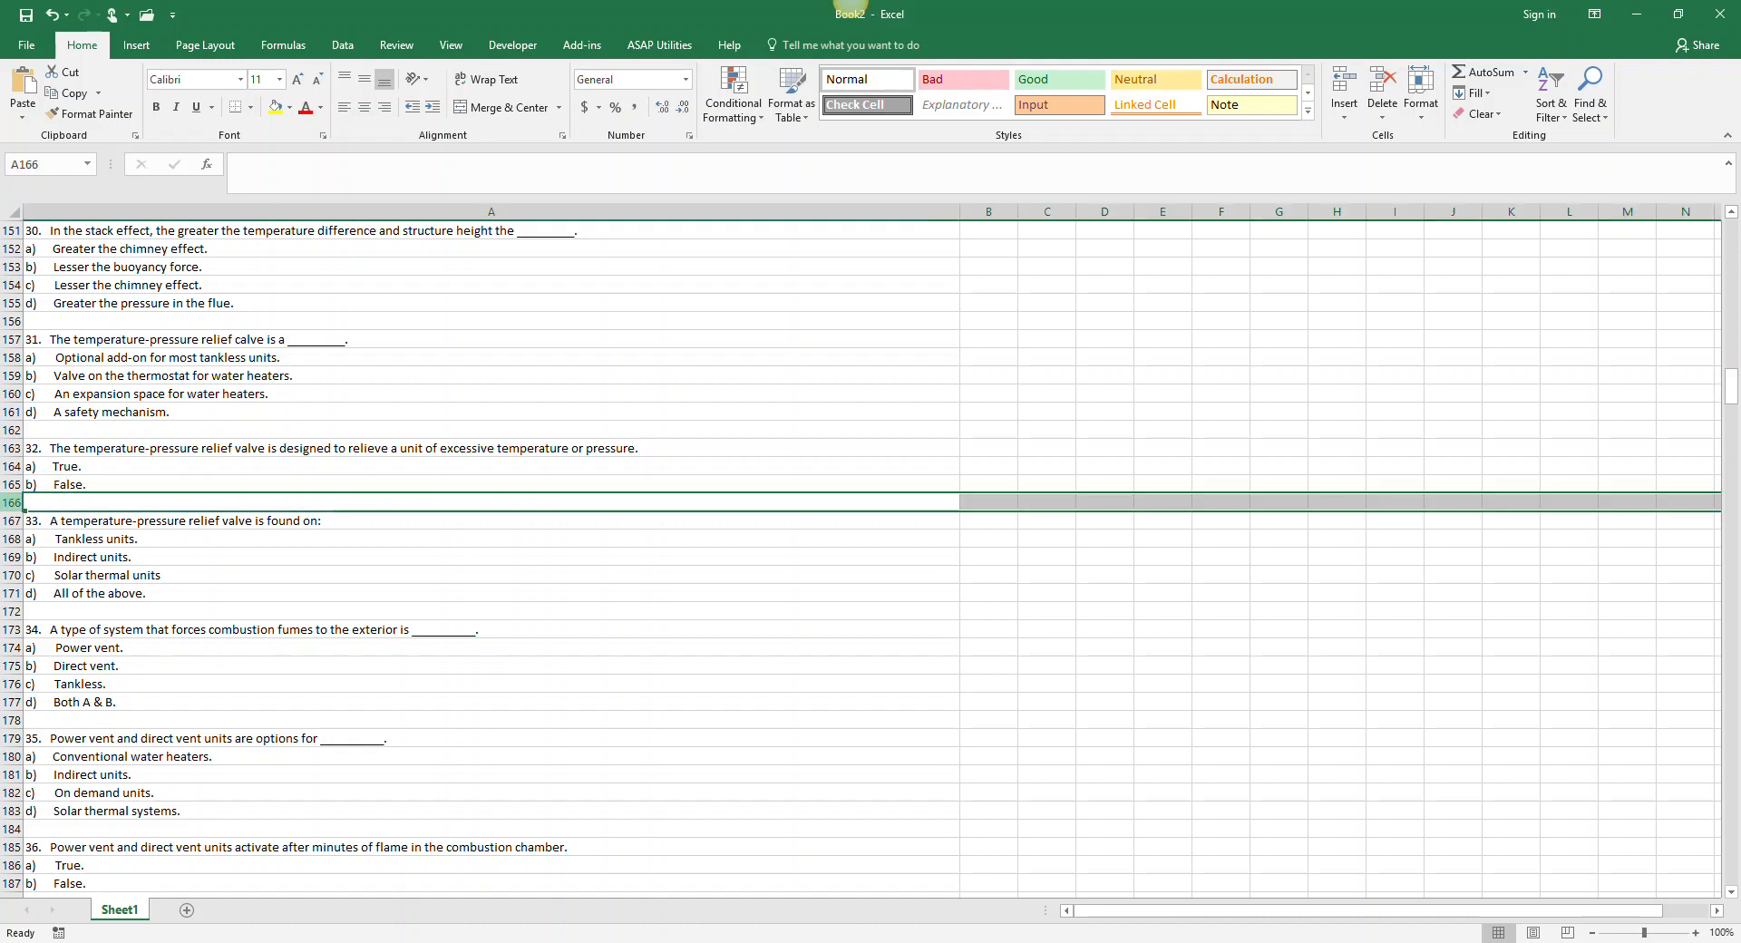
right_click(12, 502)
click(55, 629)
right_click(12, 503)
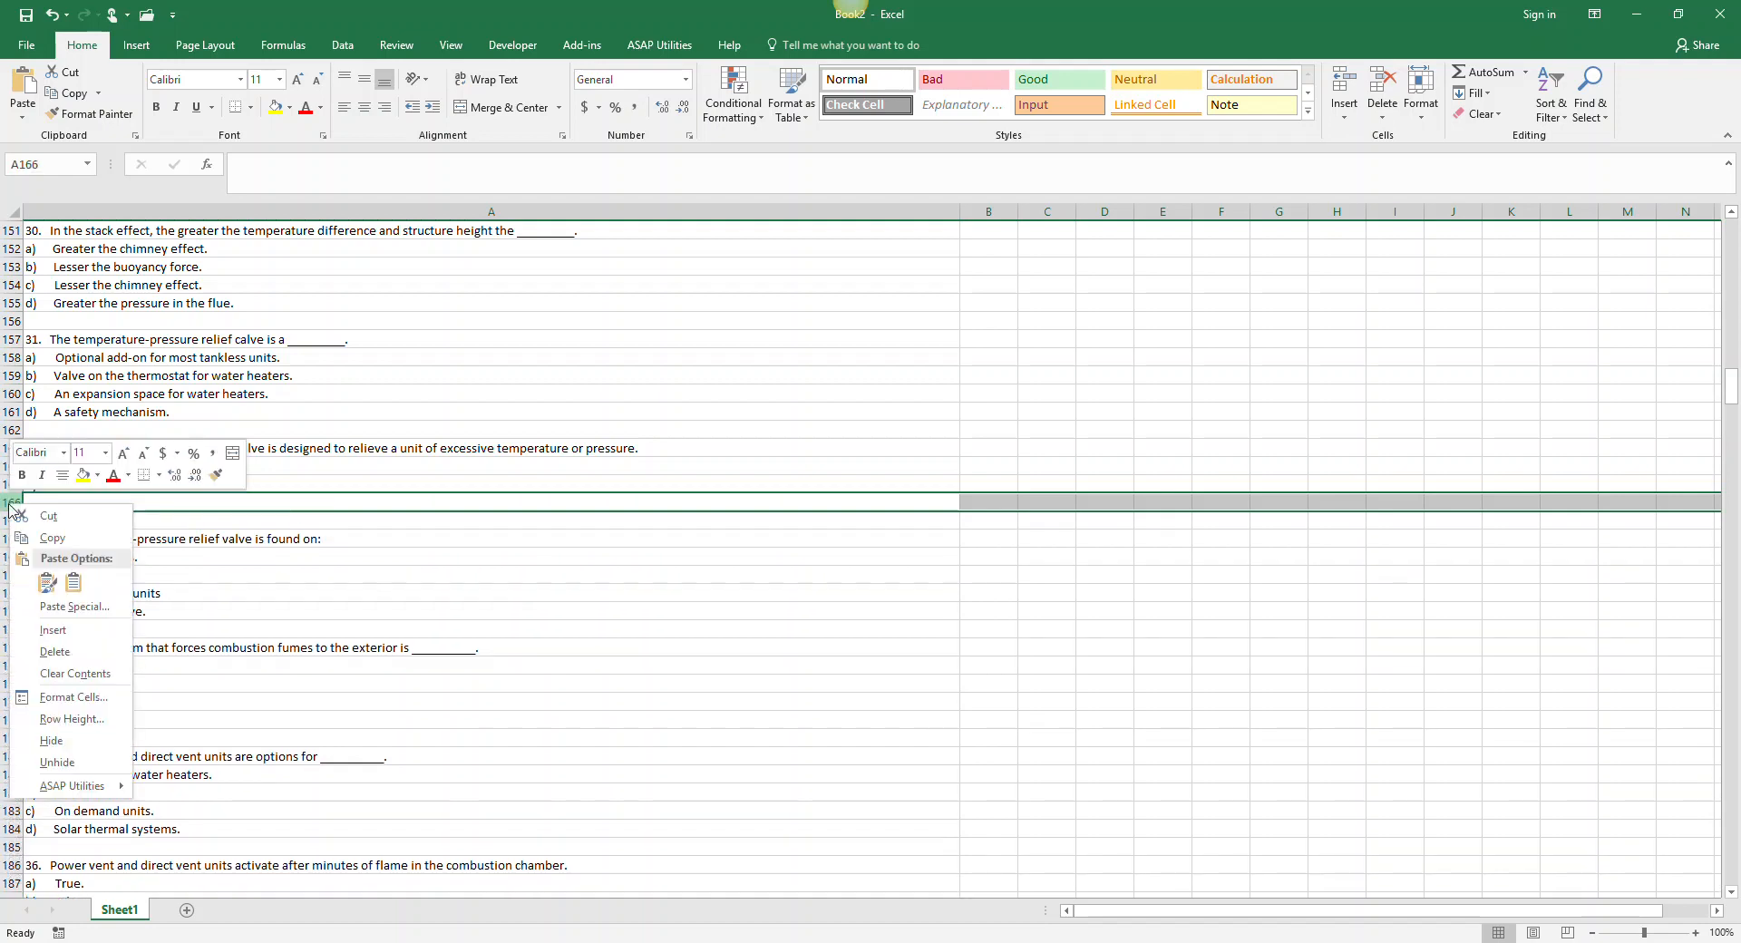
click(54, 637)
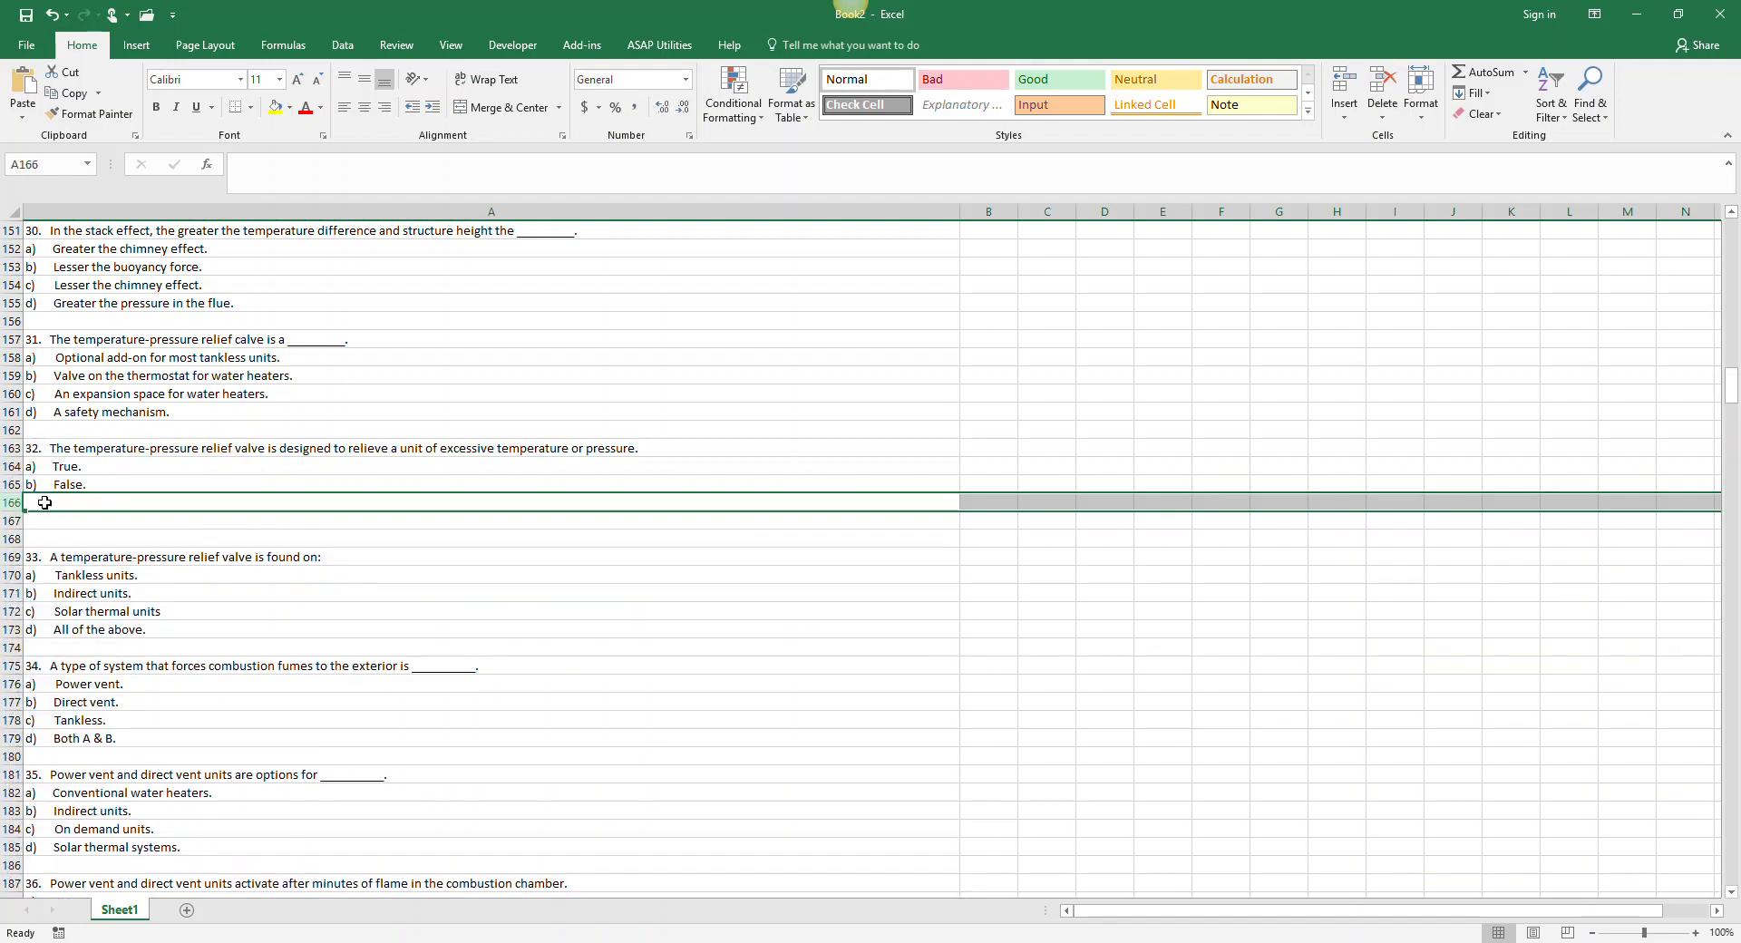
Enter the answer labels c) and d) in cells A166 and A167 under question 32
click(31, 499)
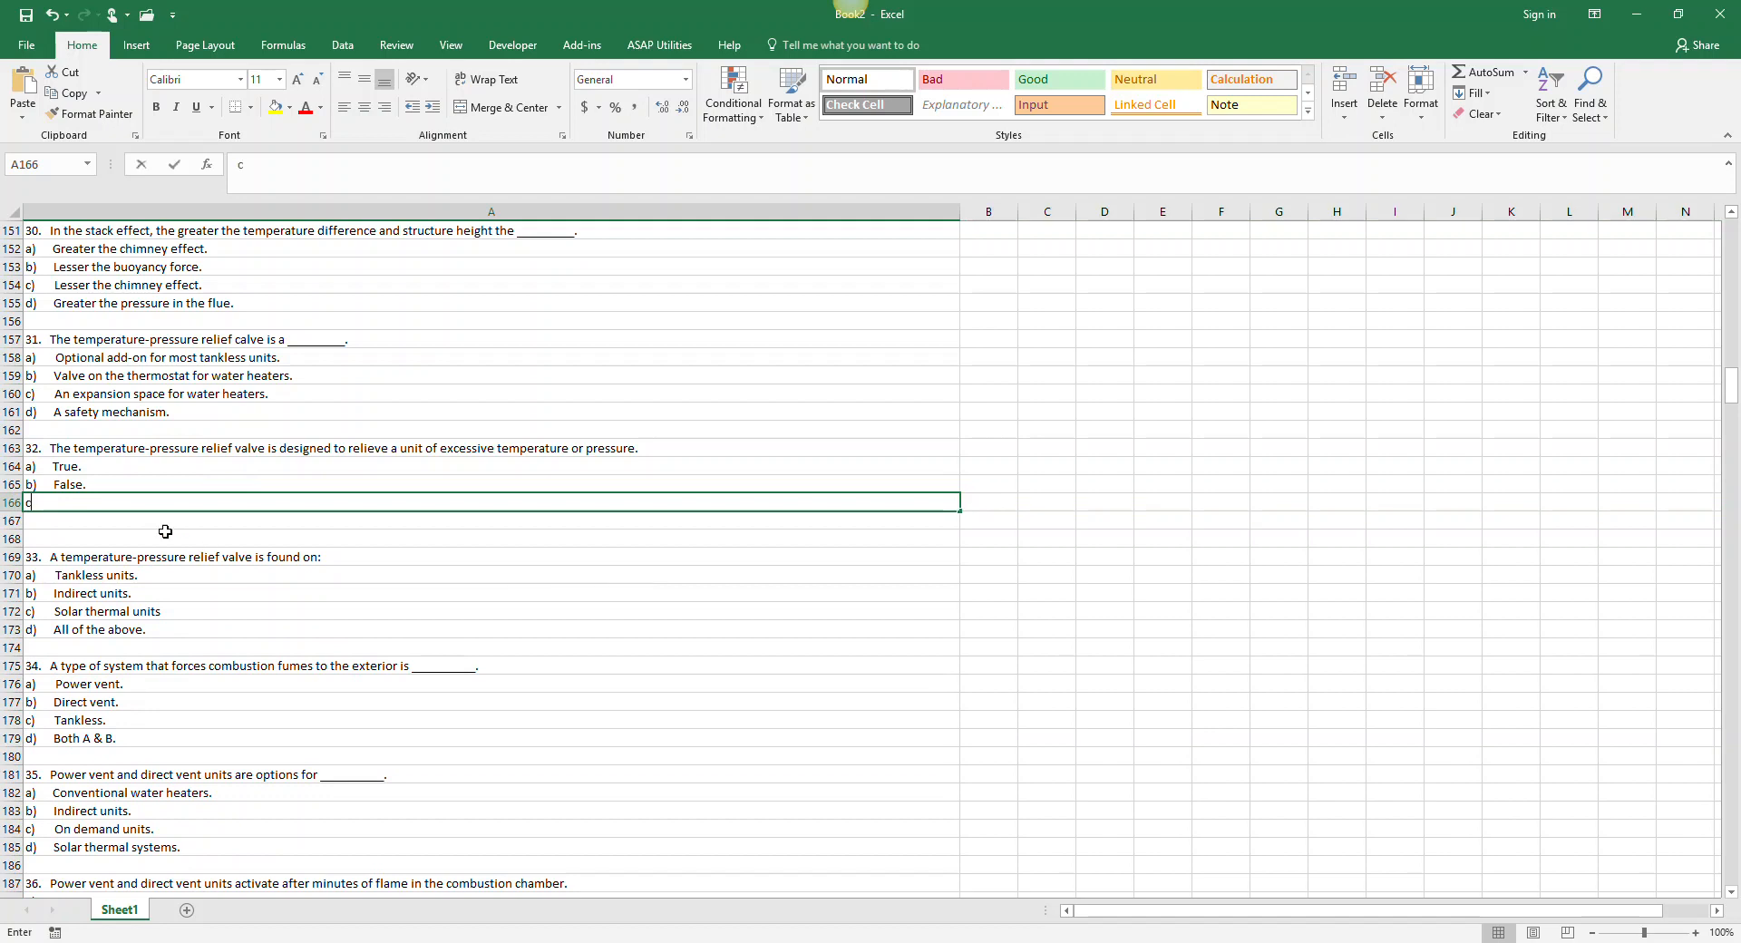
text(c))
key(Return)
text(d))
key(Return)
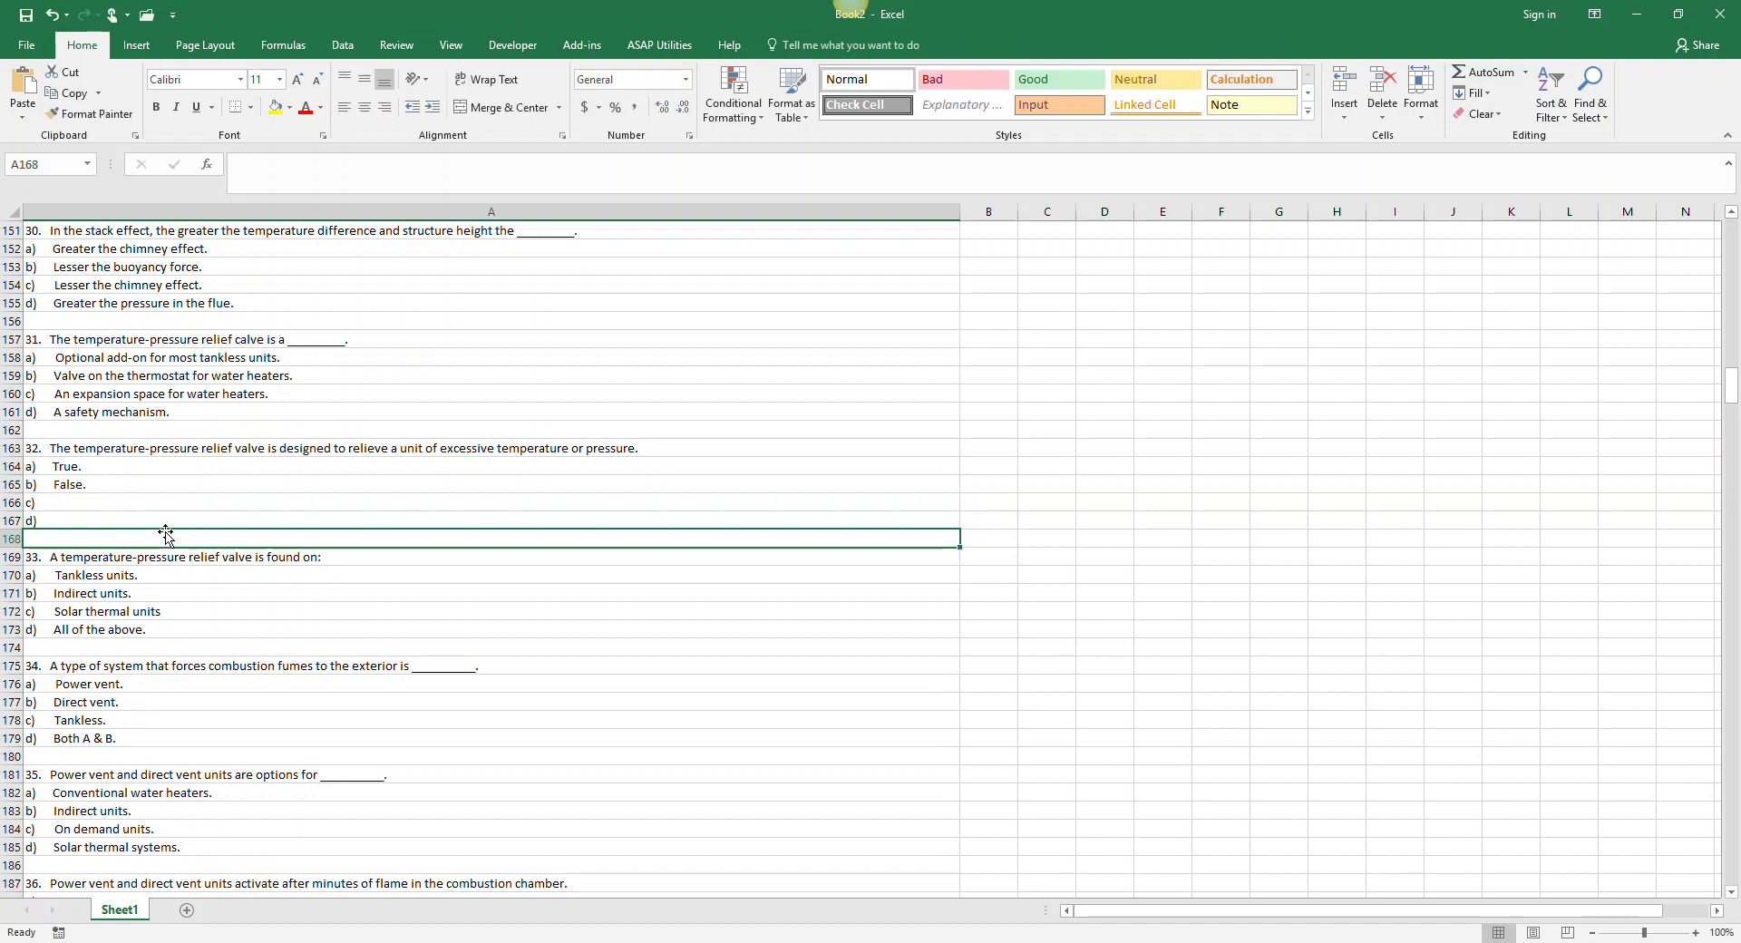
Insert a row below the False answer of question 36 and label it c)
scroll(482, 480, down, 6)
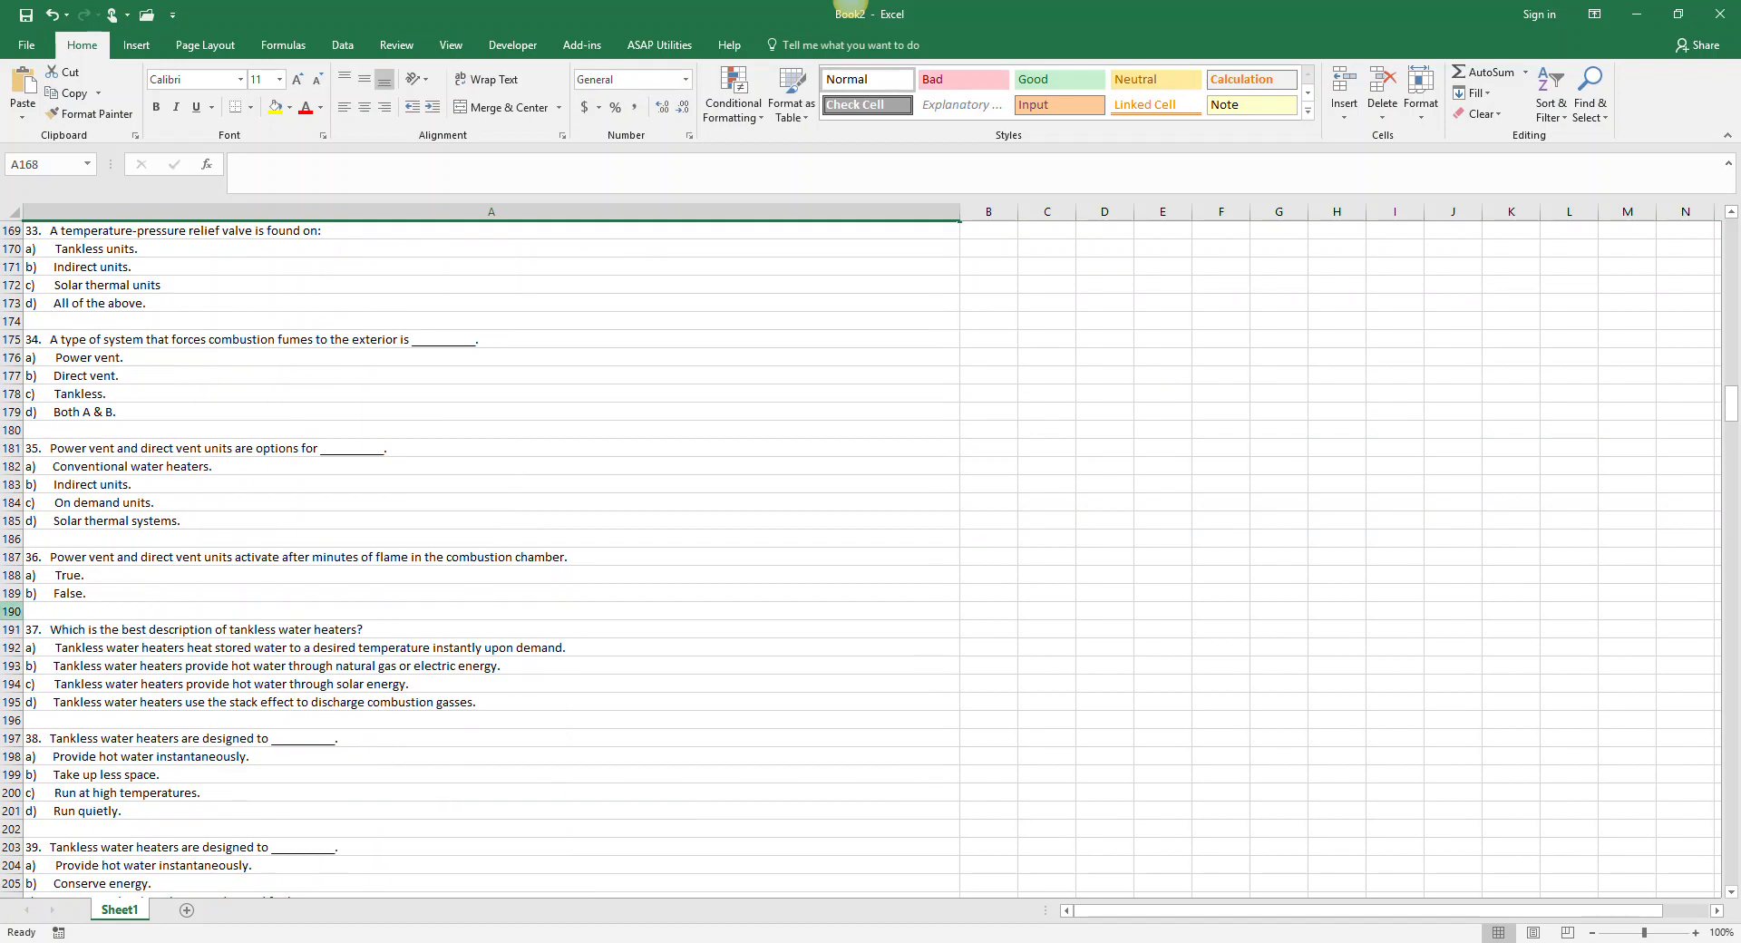
right_click(9, 610)
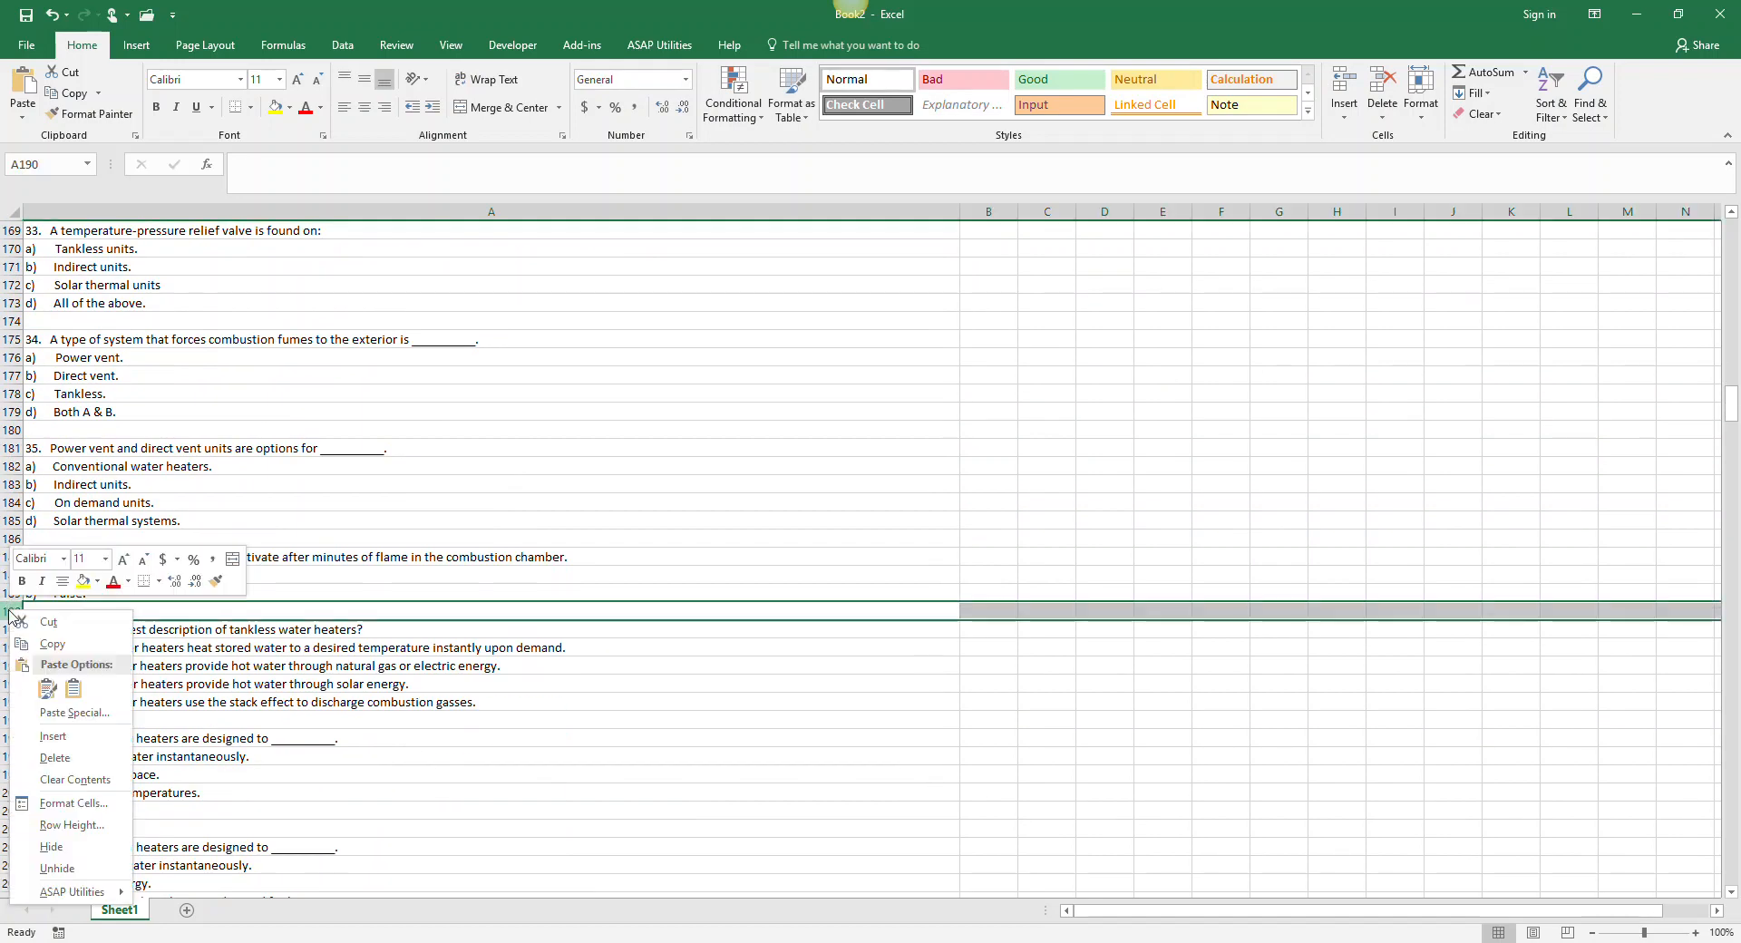
click(41, 749)
click(38, 612)
text(c)
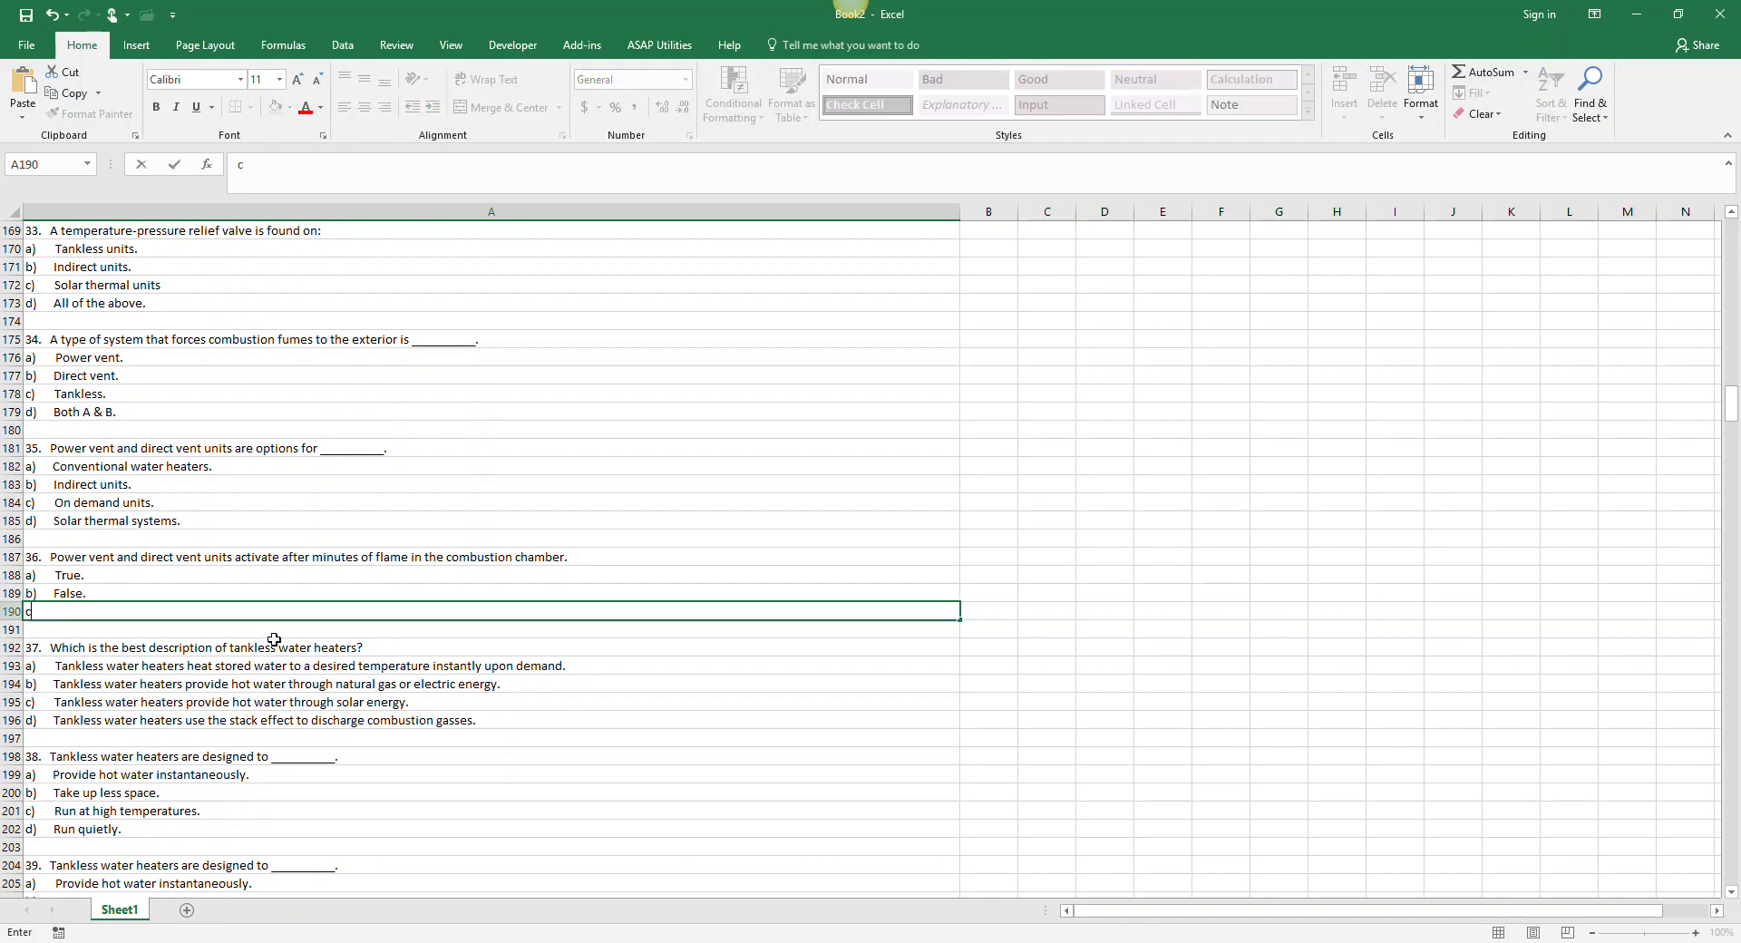
key(Return)
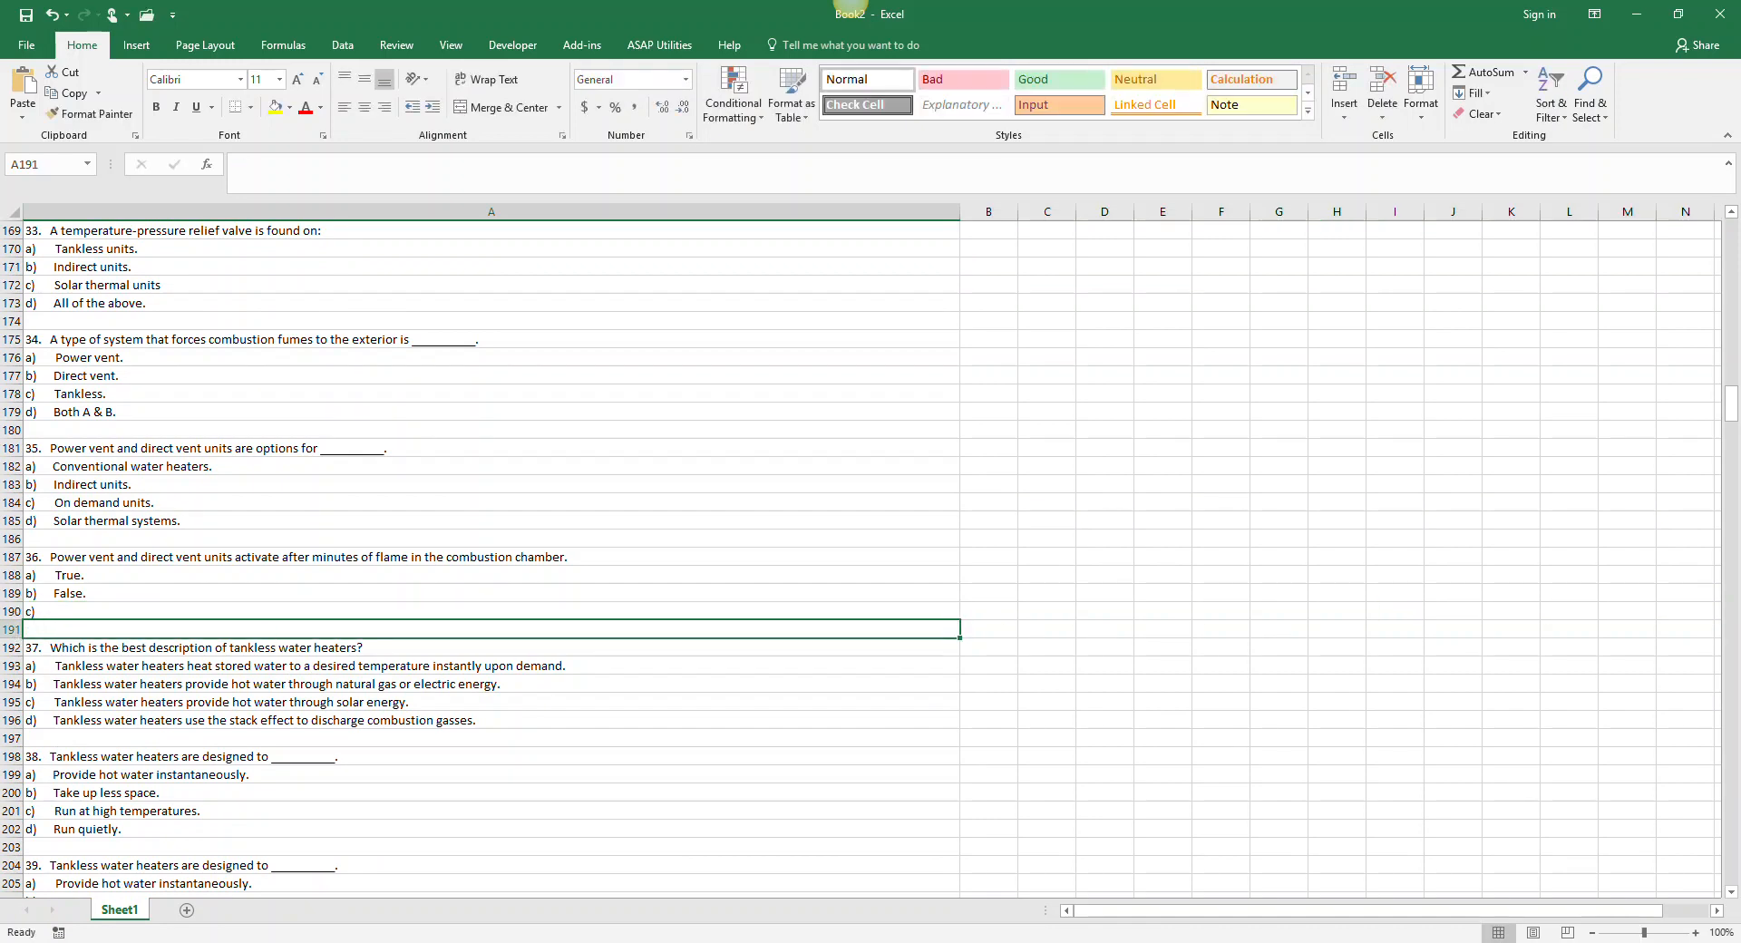
Insert another row below the c) label of question 36 and enter d) in it
right_click(10, 630)
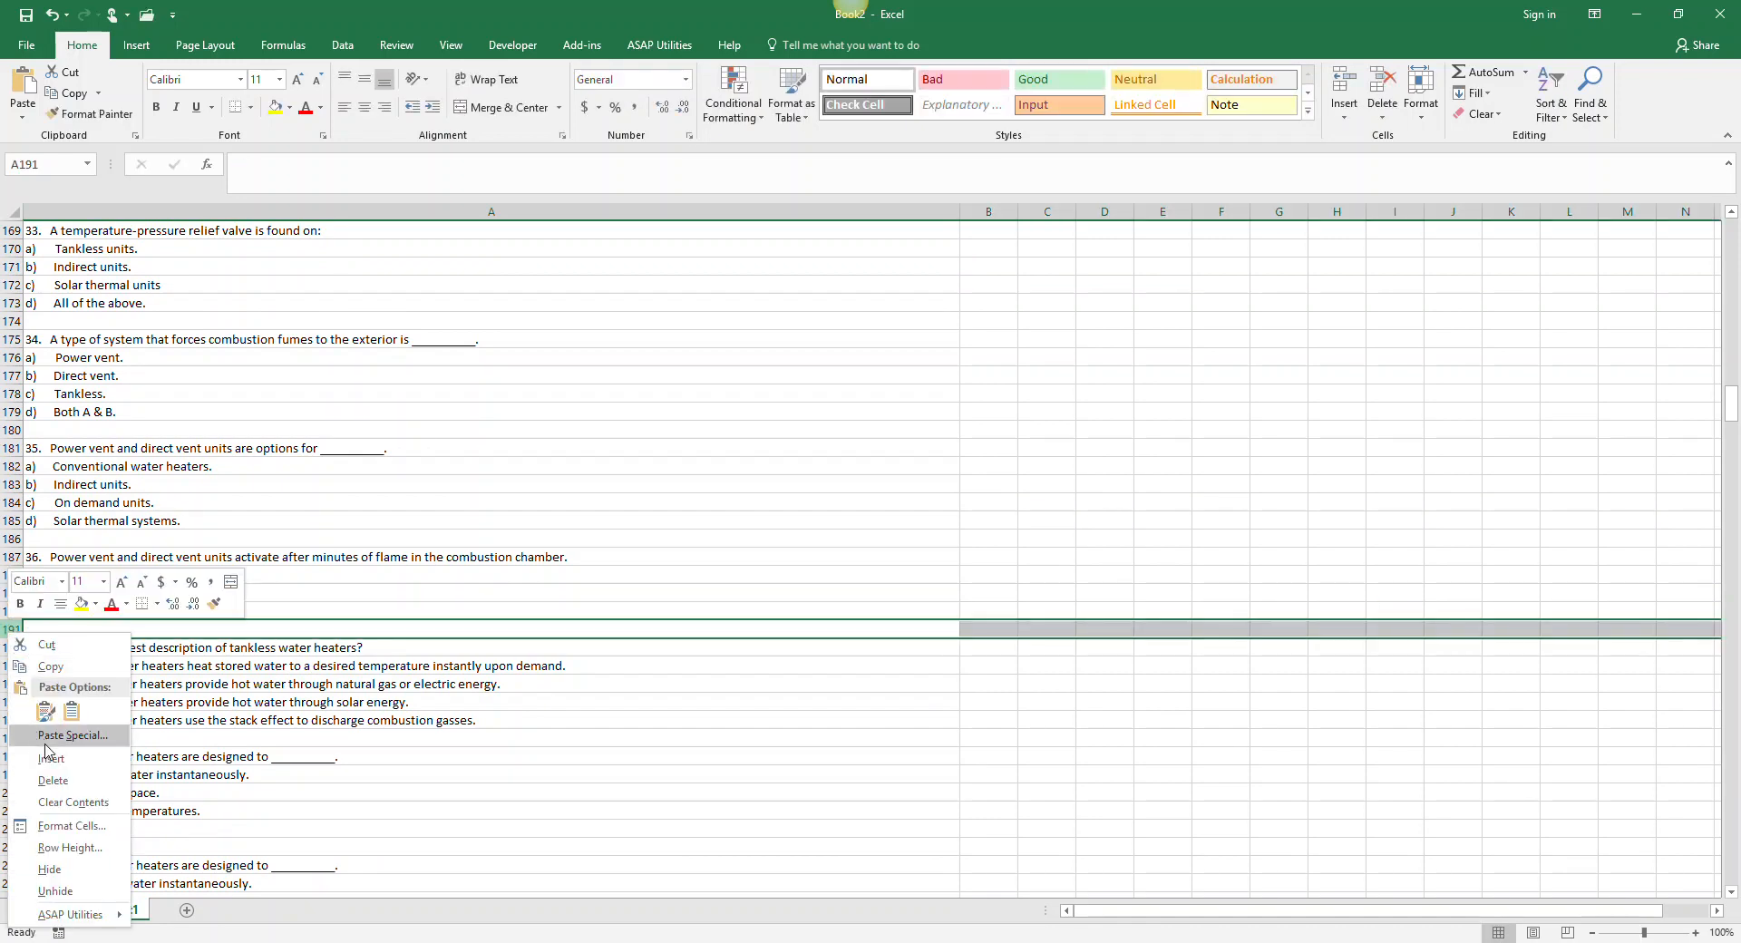
click(49, 759)
click(38, 629)
text(d))
key(Return)
Insert two blank rows below the True and False answers of question 42
scroll(163, 646, down, 7)
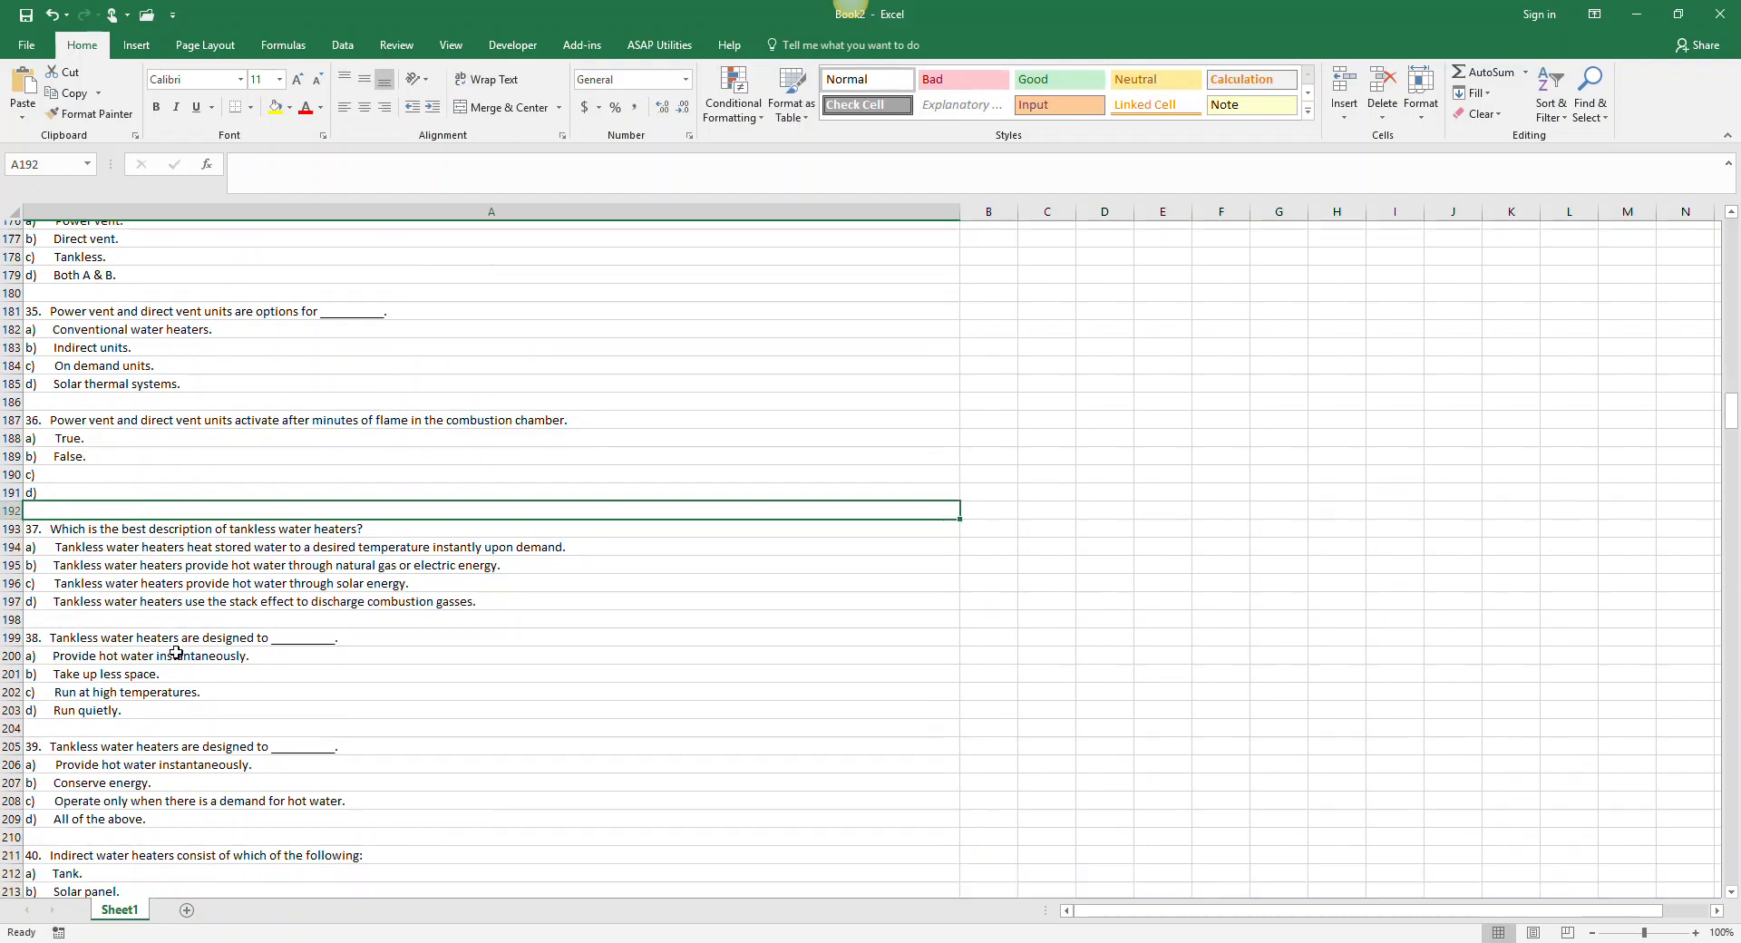
scroll(176, 652, down, 6)
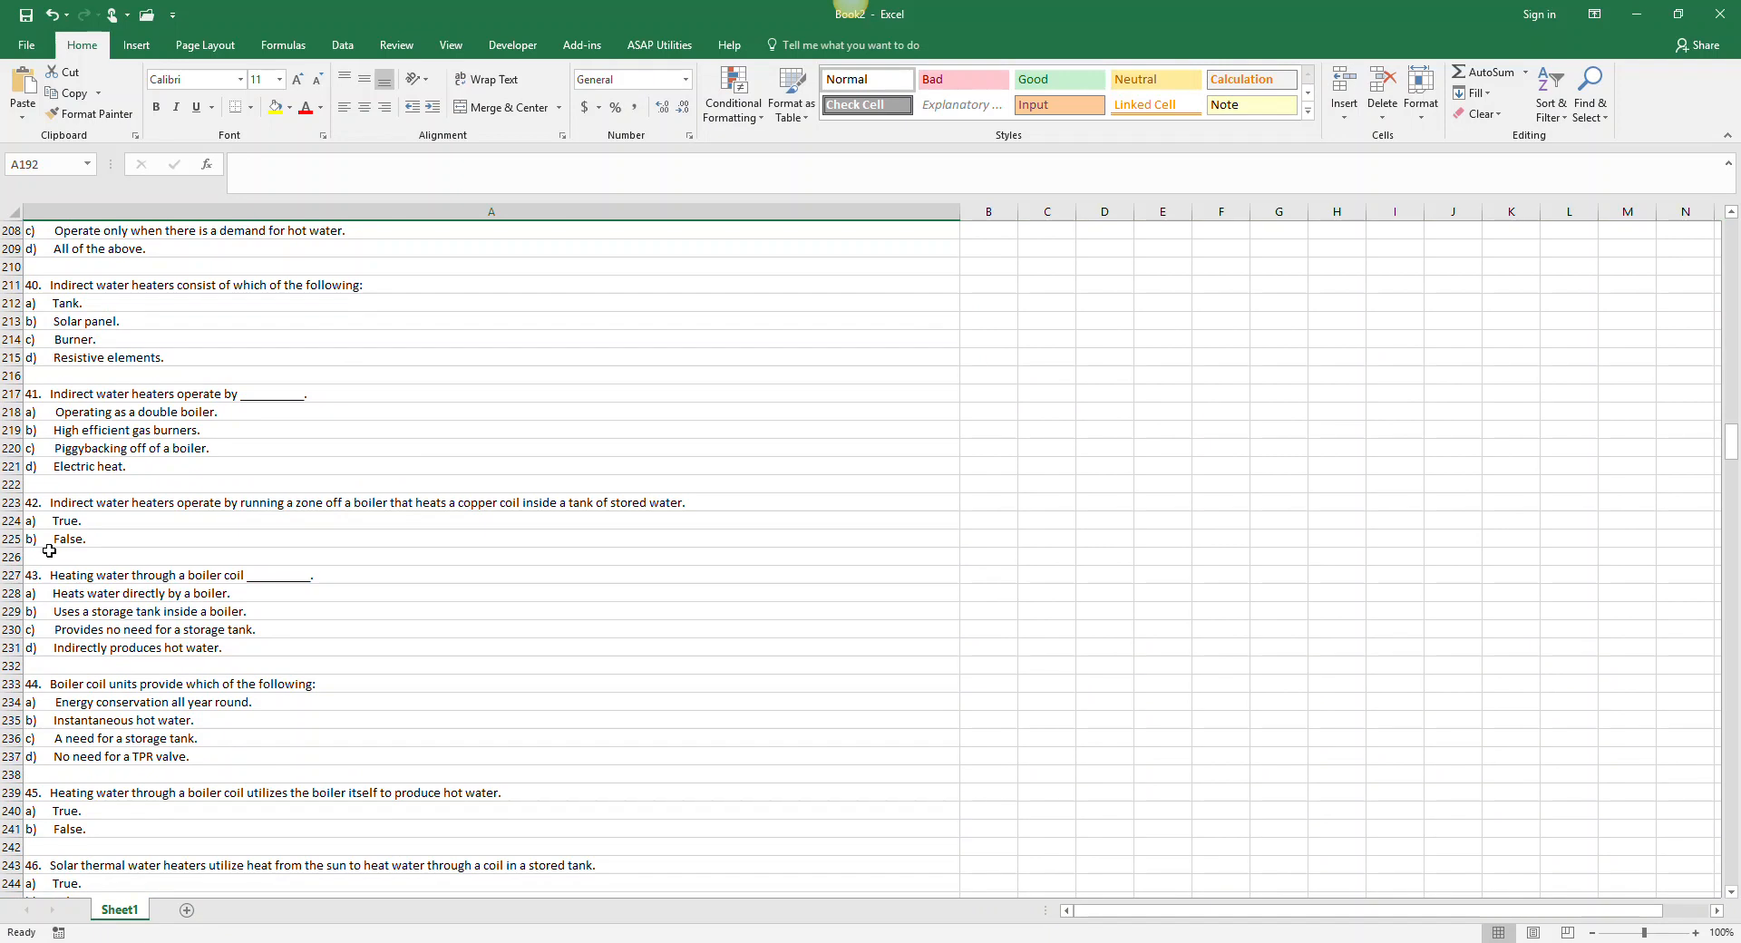
click(11, 557)
right_click(12, 556)
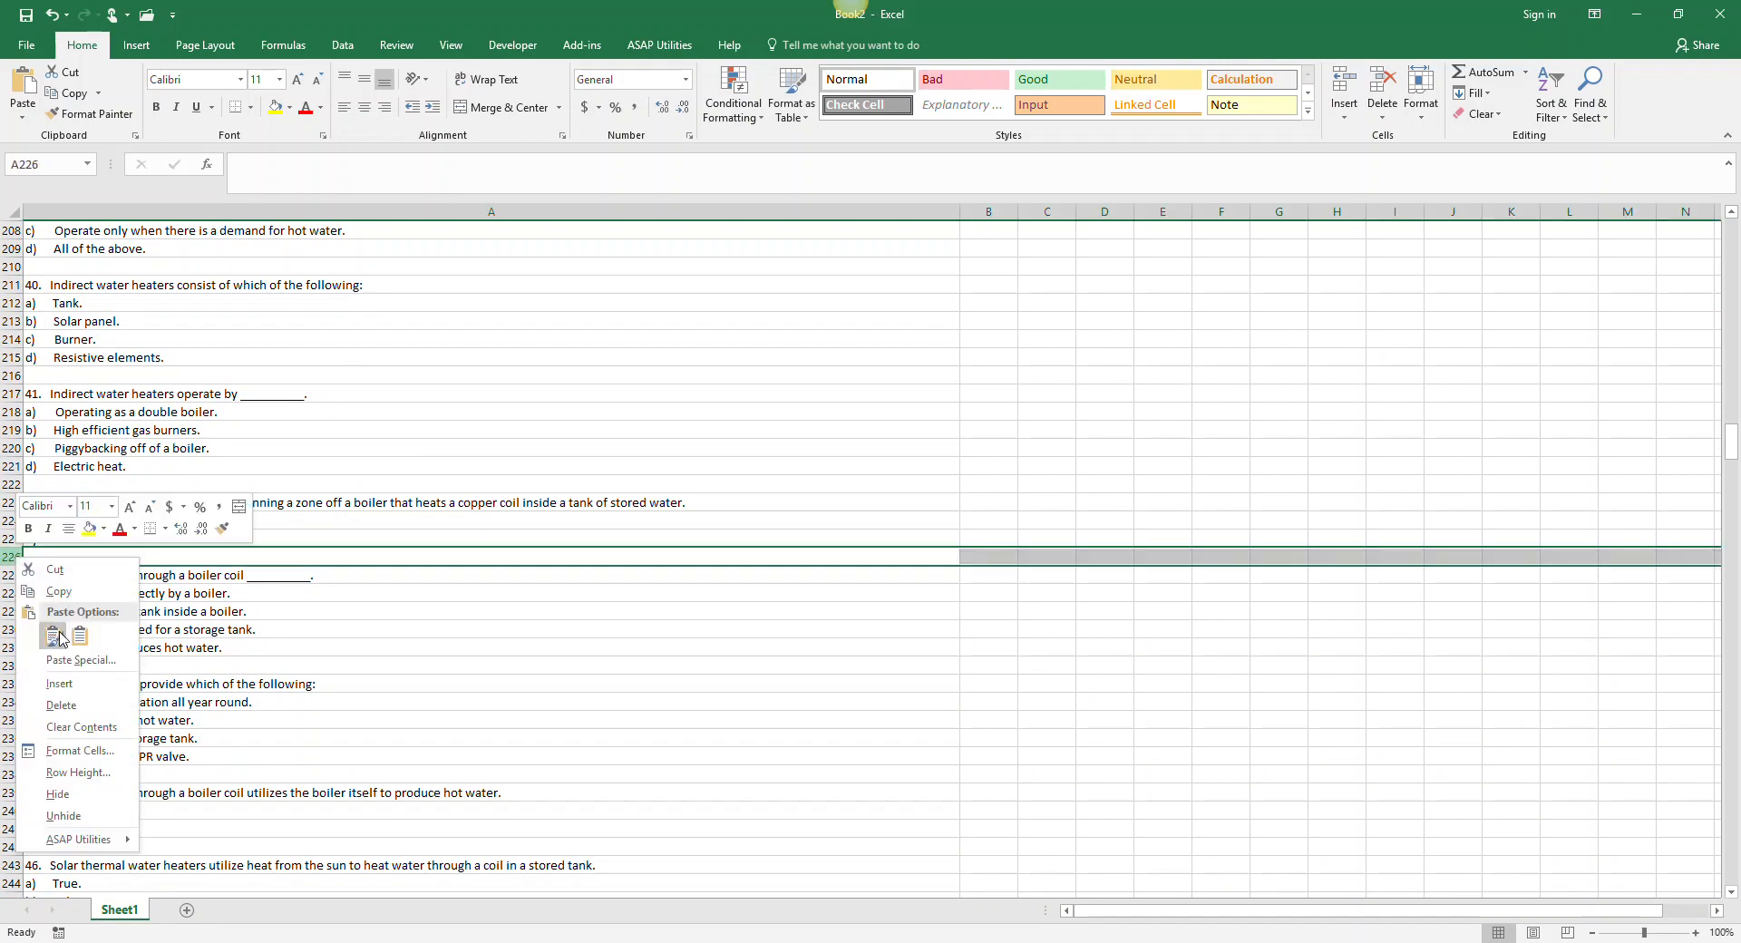
click(65, 683)
key(F4)
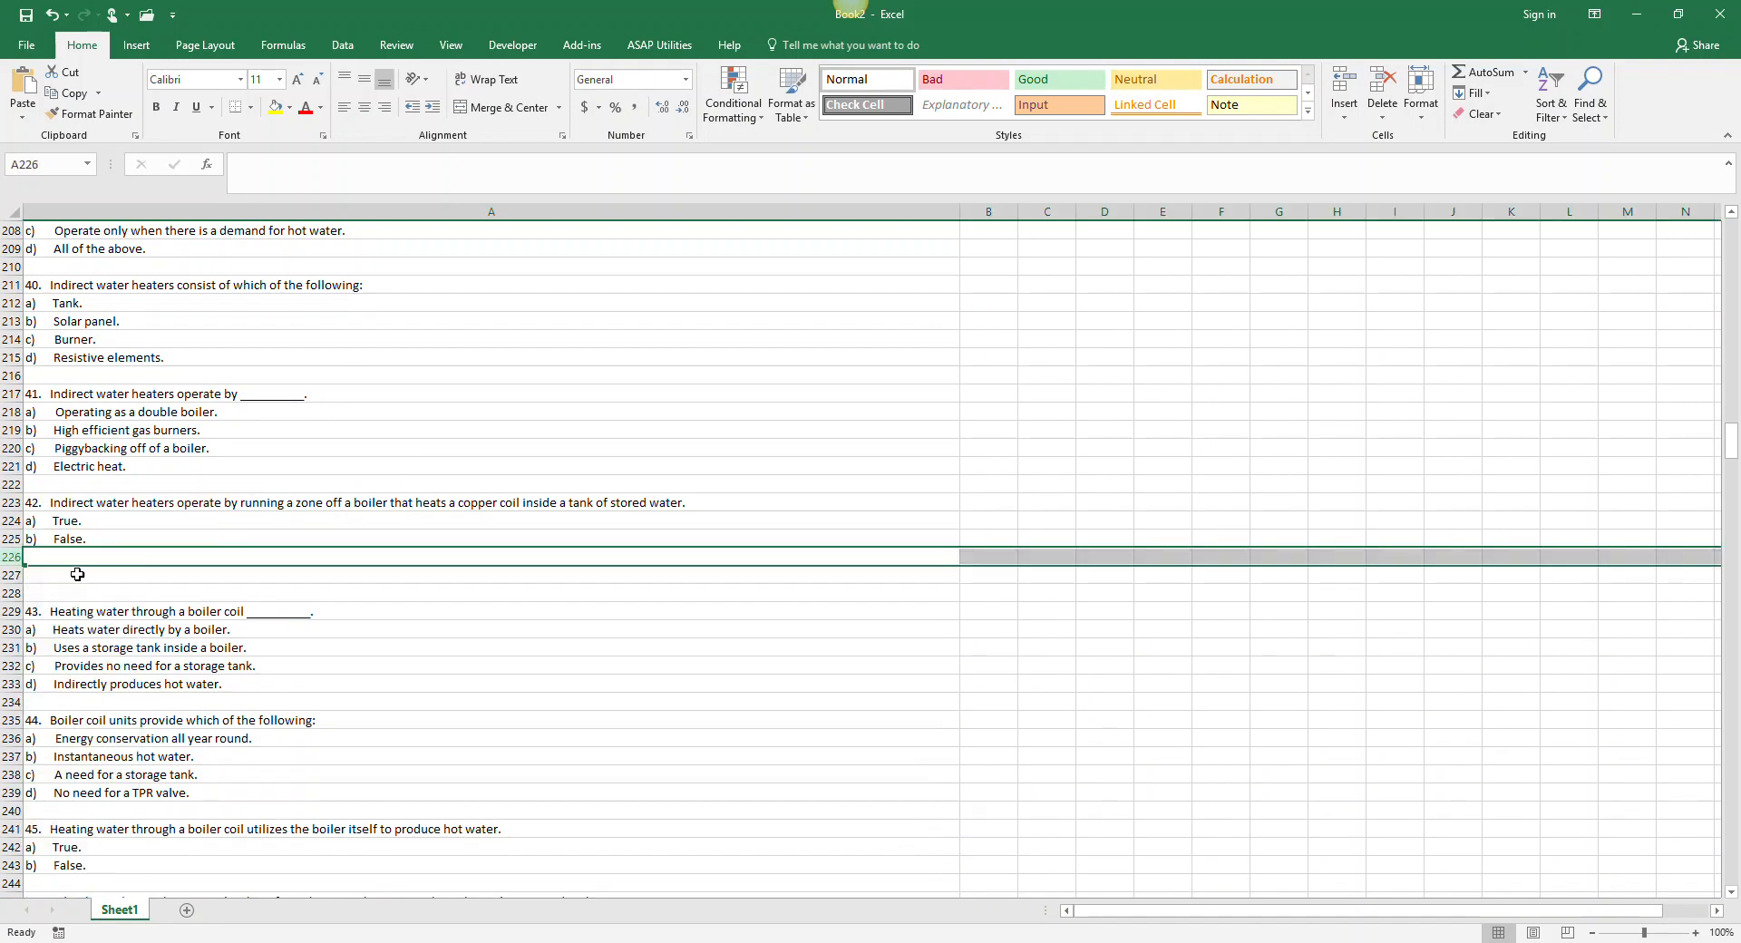
Enter the answer labels c) and d) in cells A226 and A227 under question 42
click(68, 557)
text(c)
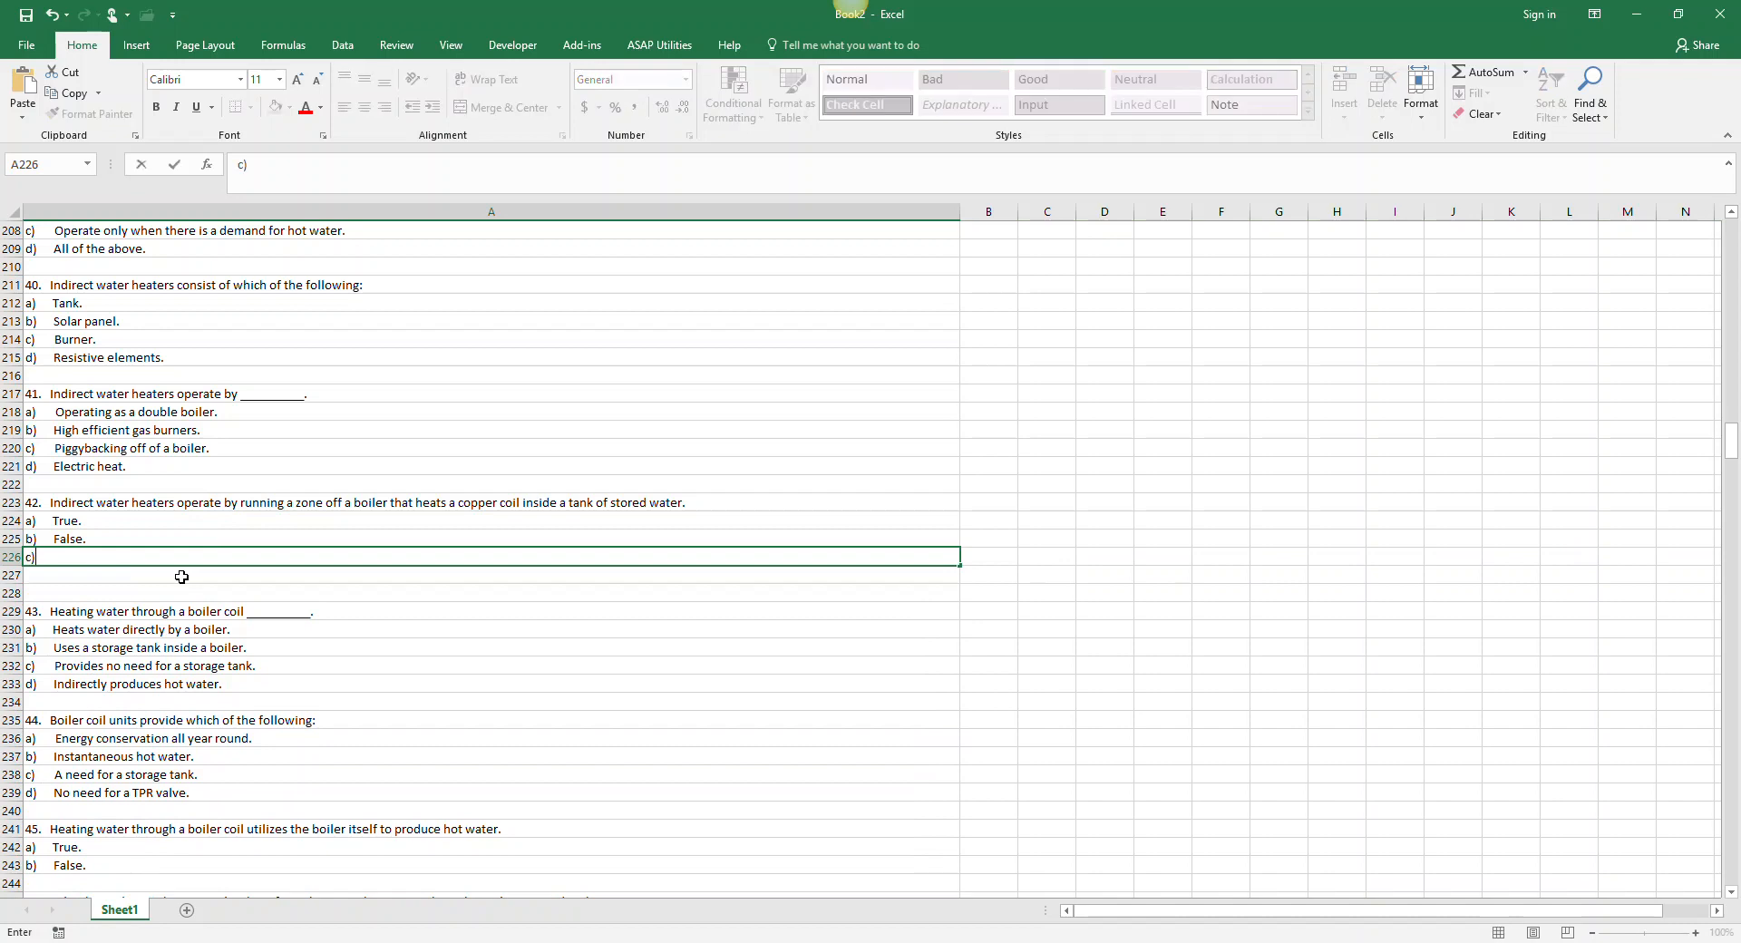
key(Return)
text(d))
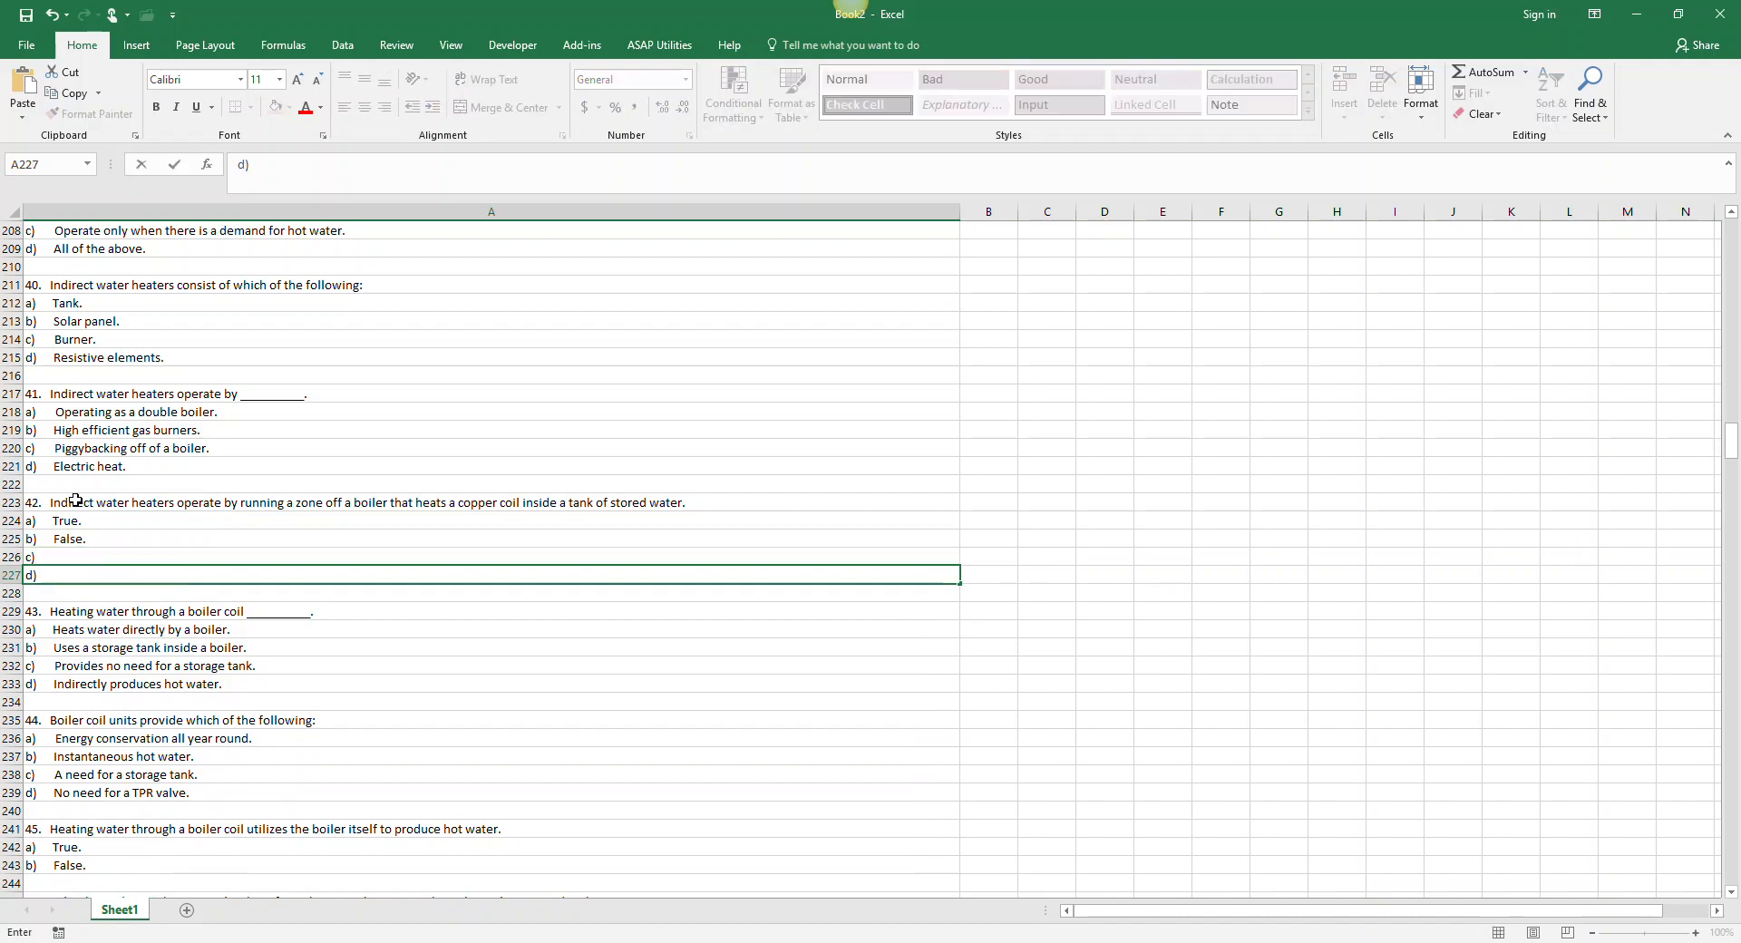
Insert two blank rows below the True and False answers of question 45
scroll(181, 749, down, 3)
scroll(179, 735, up, 3)
scroll(119, 816, down, 2)
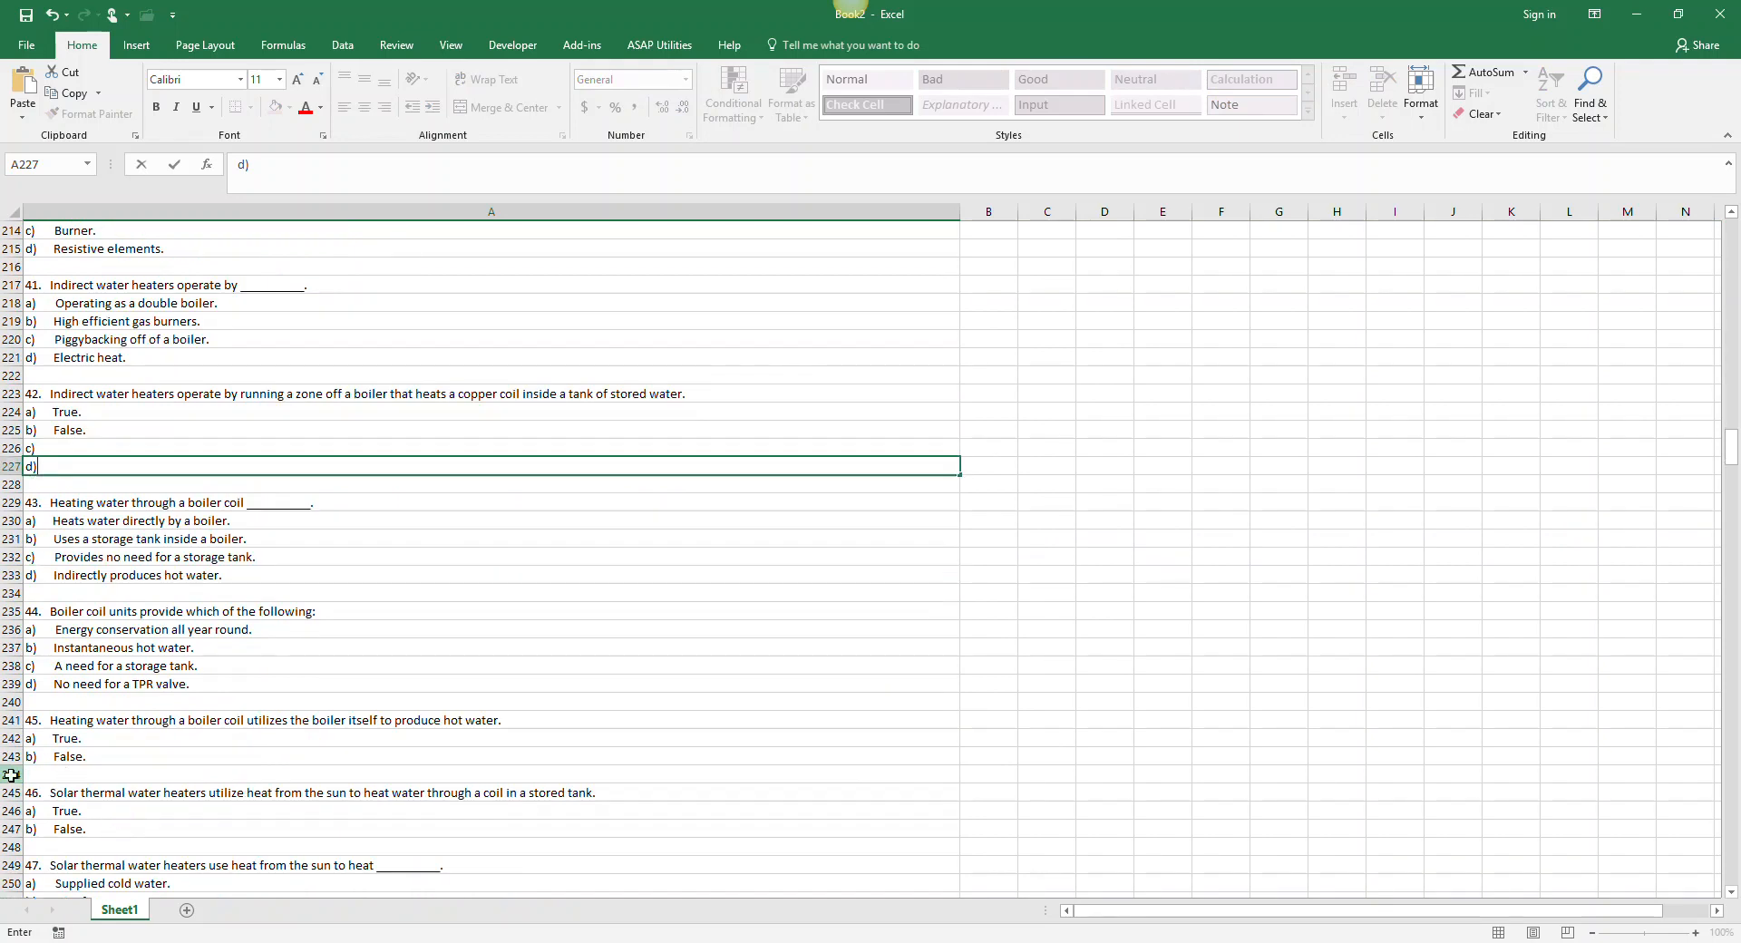
click(10, 774)
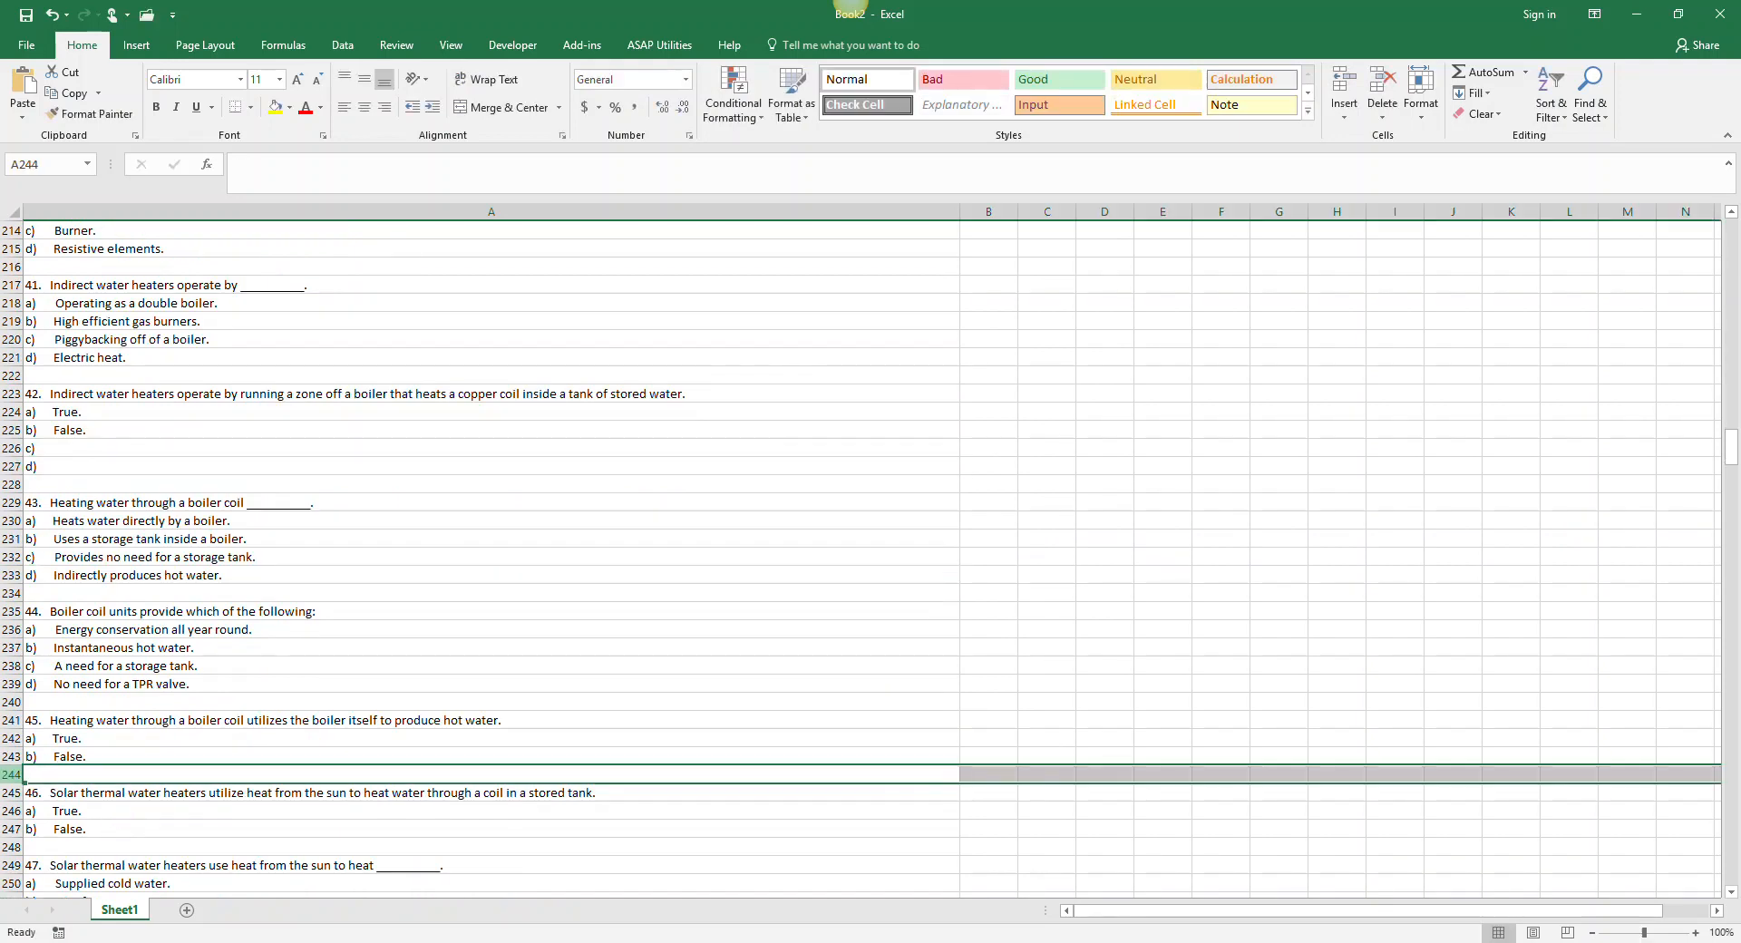
key(ctrl+shift+plus)
key(ctrl+shift+plus)
Copy the c) and d) labels from question 42 into cells A244 and A245 under question 45
drag(41, 446, 46, 466)
key(ctrl+c)
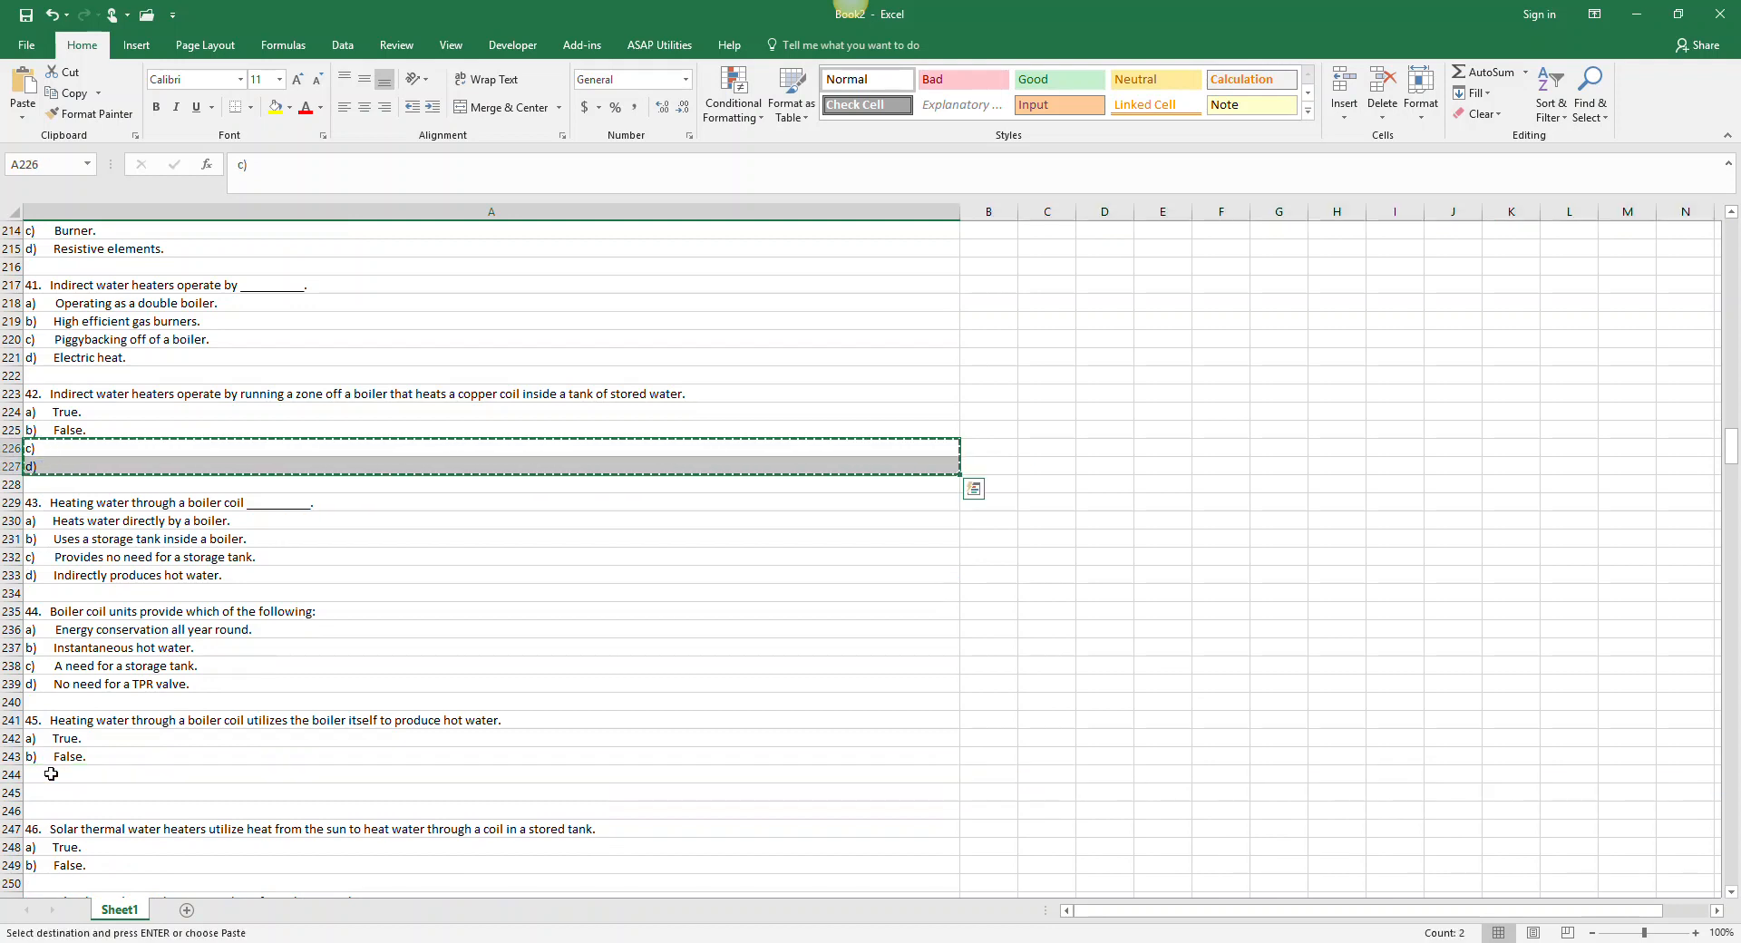
click(91, 775)
key(ctrl+v)
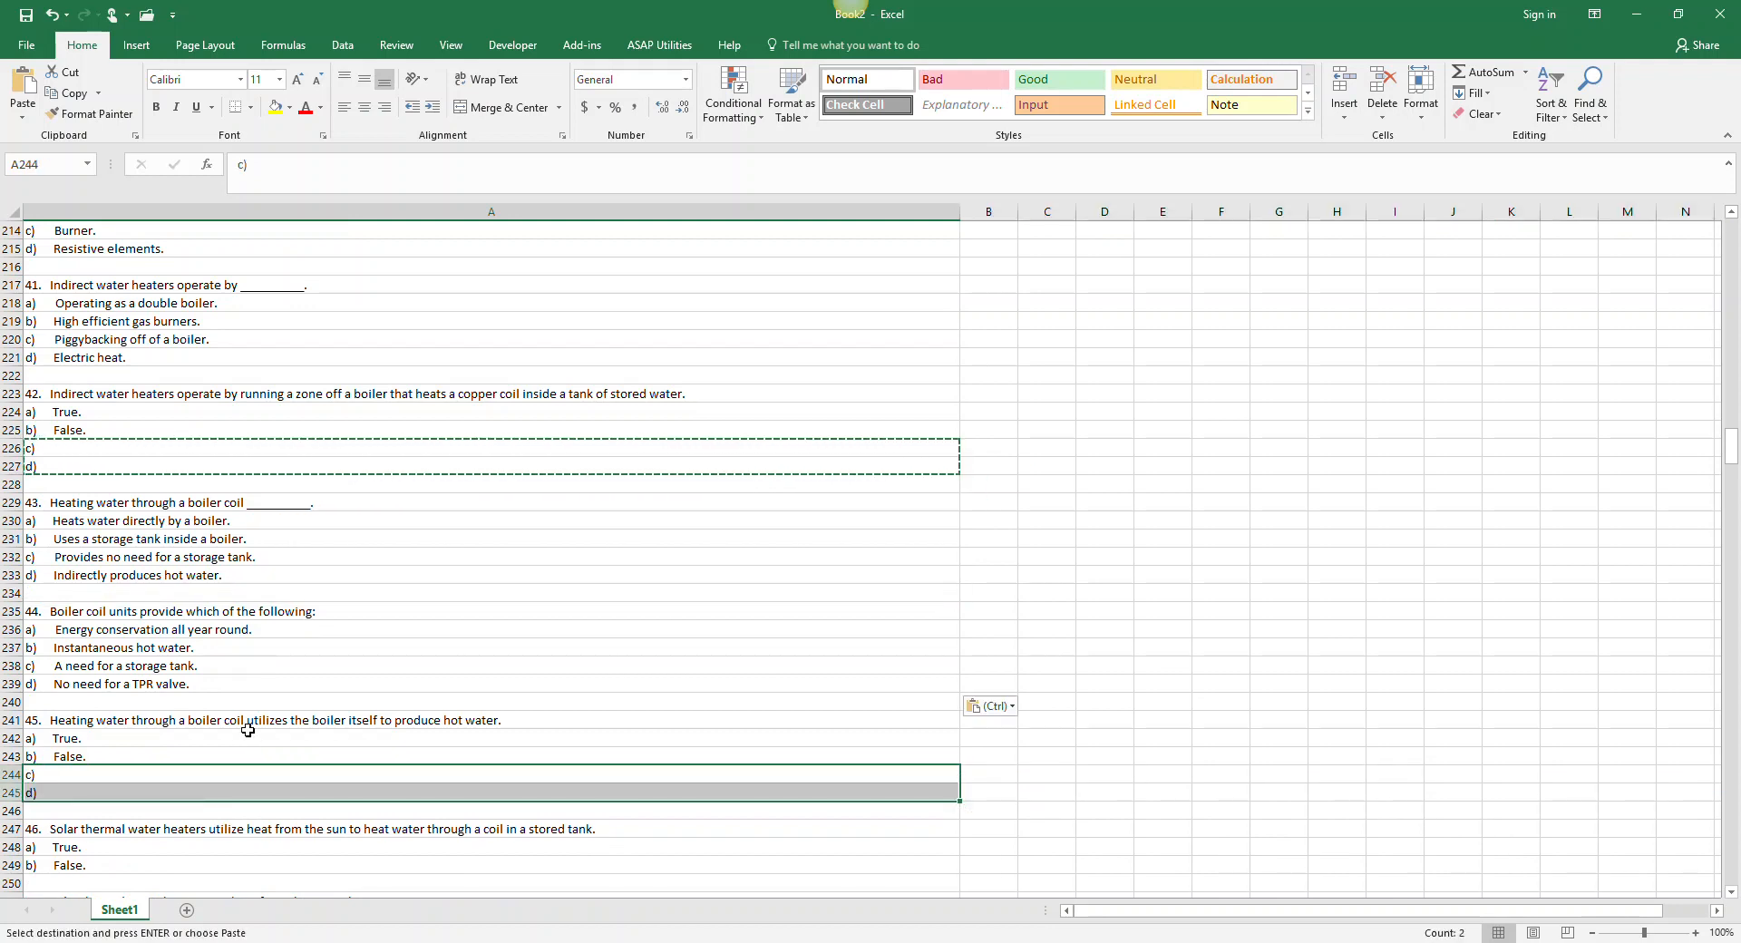
Insert two blank rows below the True and False answers of question 46
scroll(245, 726, down, 4)
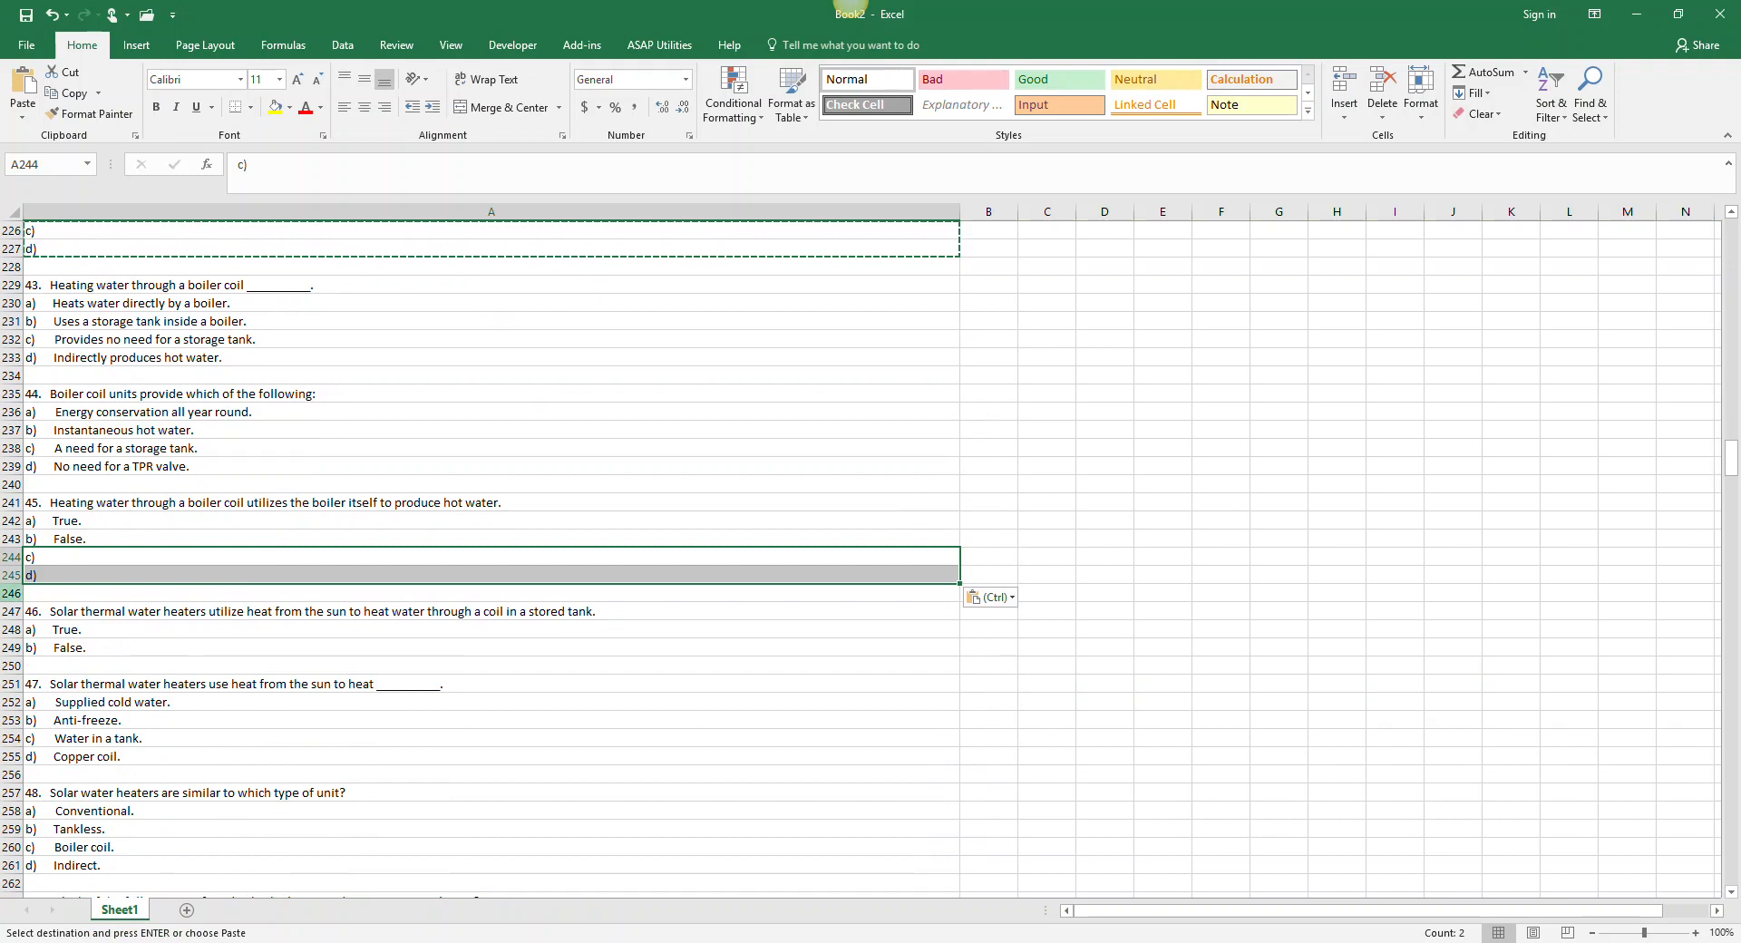
click(11, 666)
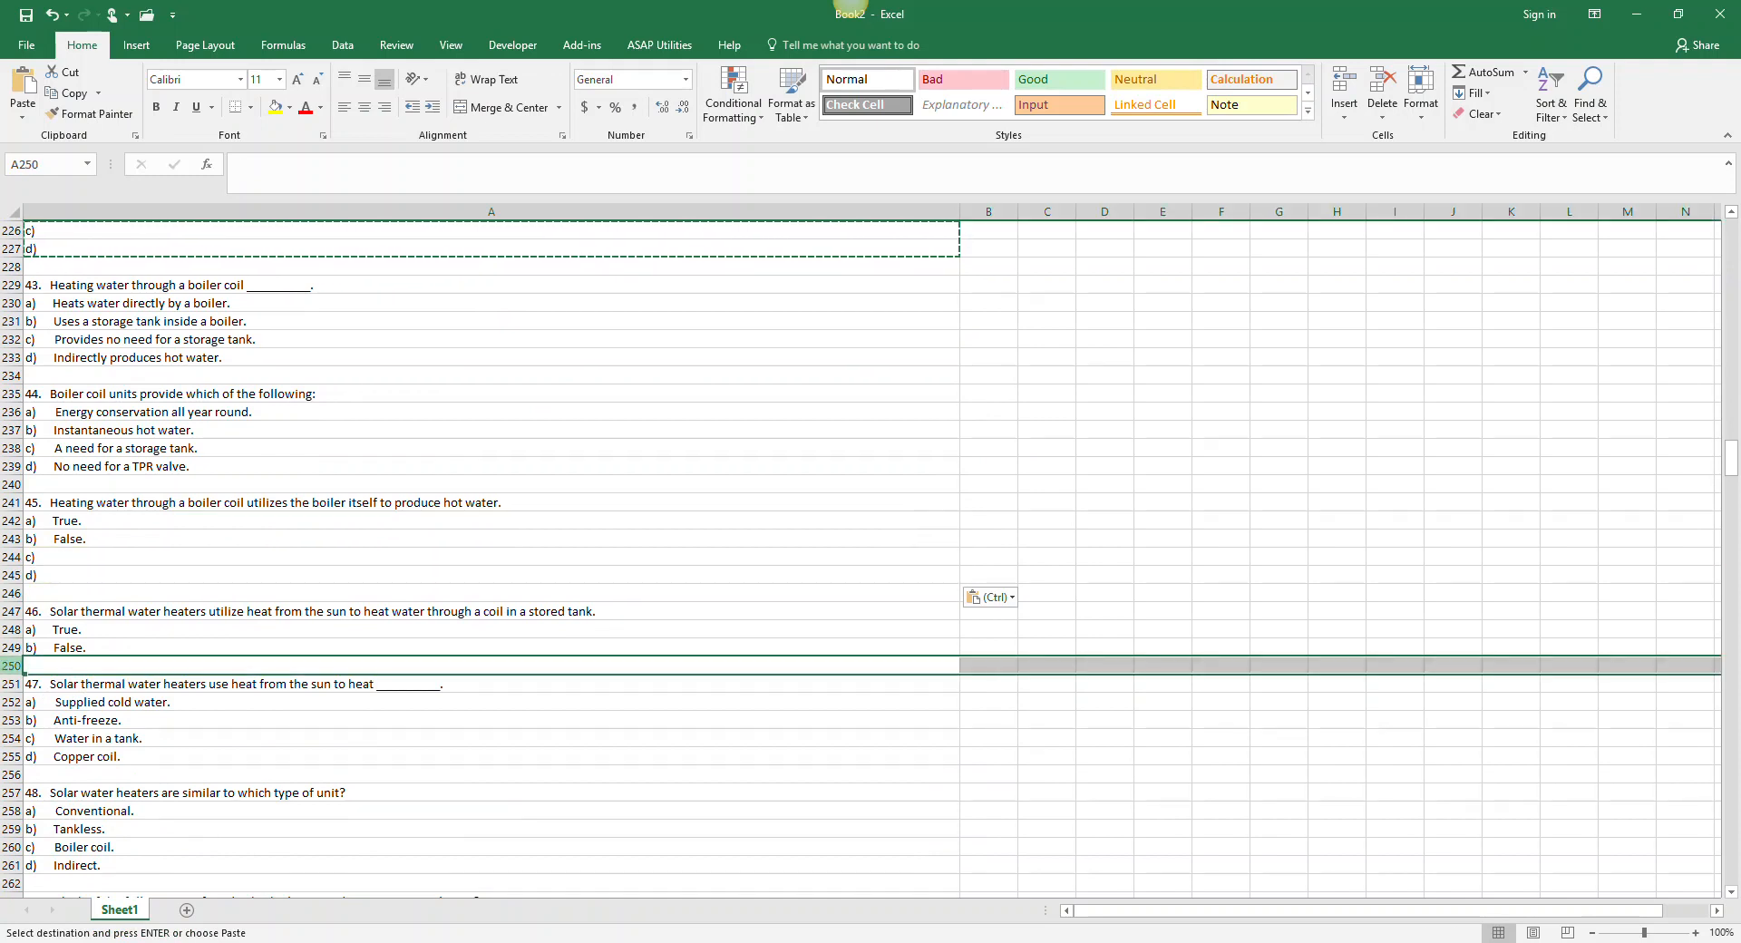
right_click(11, 669)
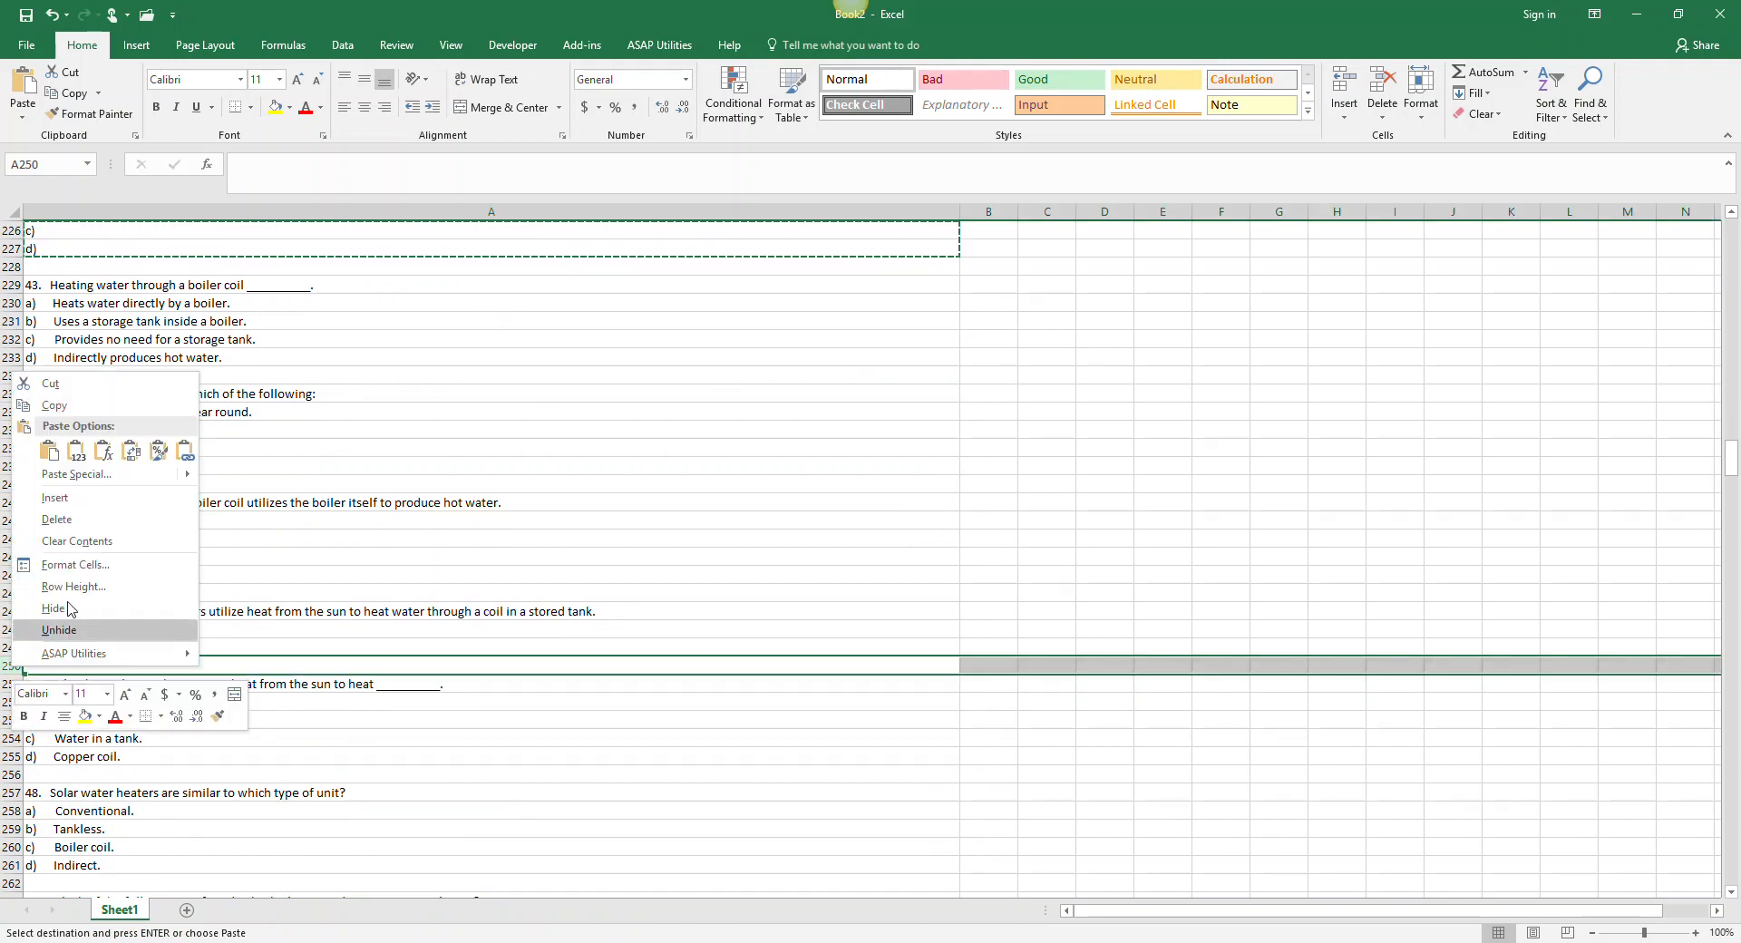
click(54, 497)
key(F4)
Copy the c) and d) labels from question 45 into cells A250 and A251 under question 46
drag(51, 558, 52, 575)
key(ctrl+c)
click(60, 666)
key(ctrl+v)
Insert two blank rows below the True and False answers of question 51
scroll(119, 604, down, 9)
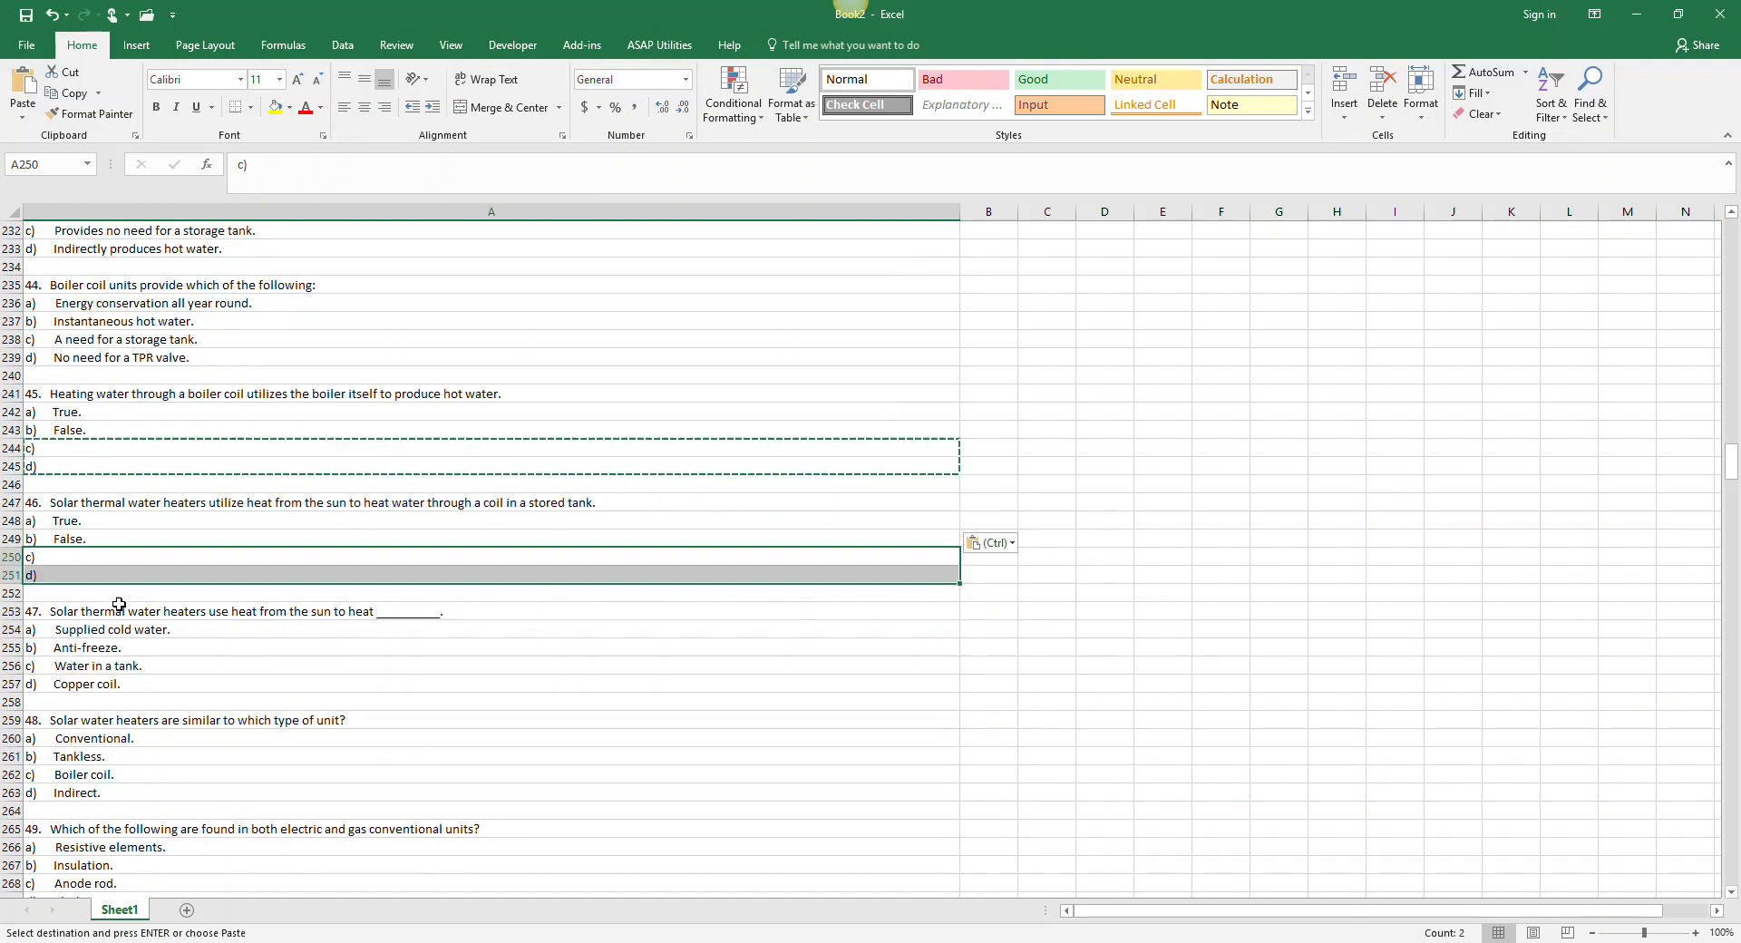
scroll(119, 604, down, 2)
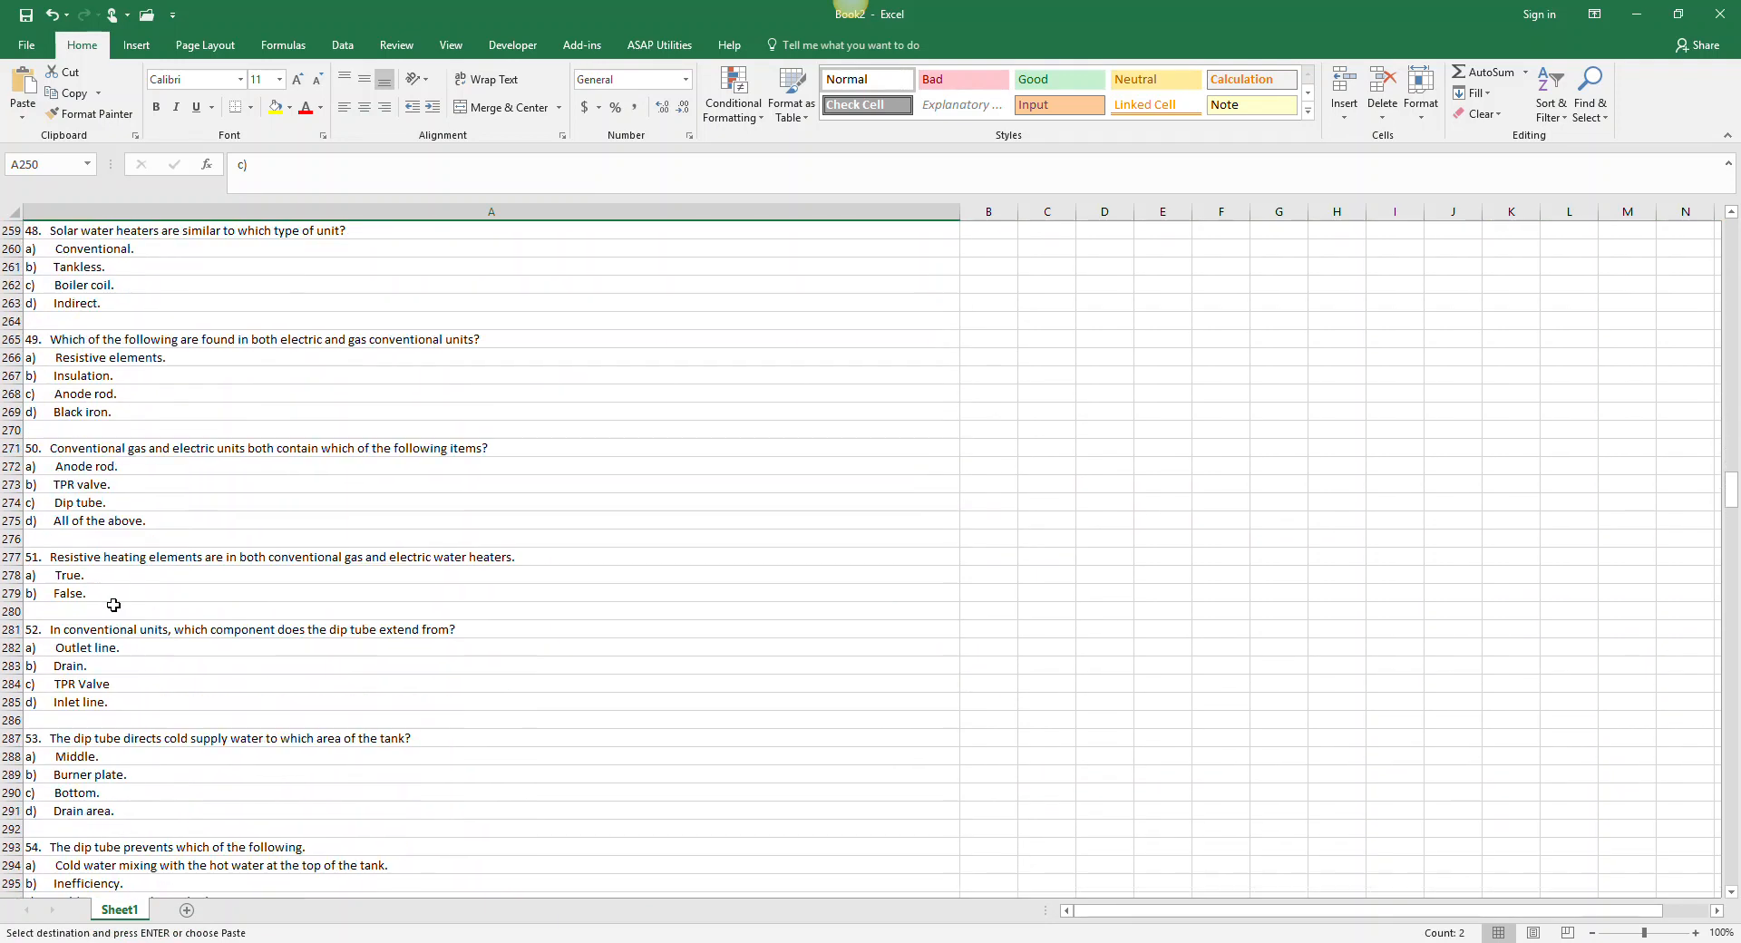
click(31, 610)
right_click(20, 610)
click(77, 742)
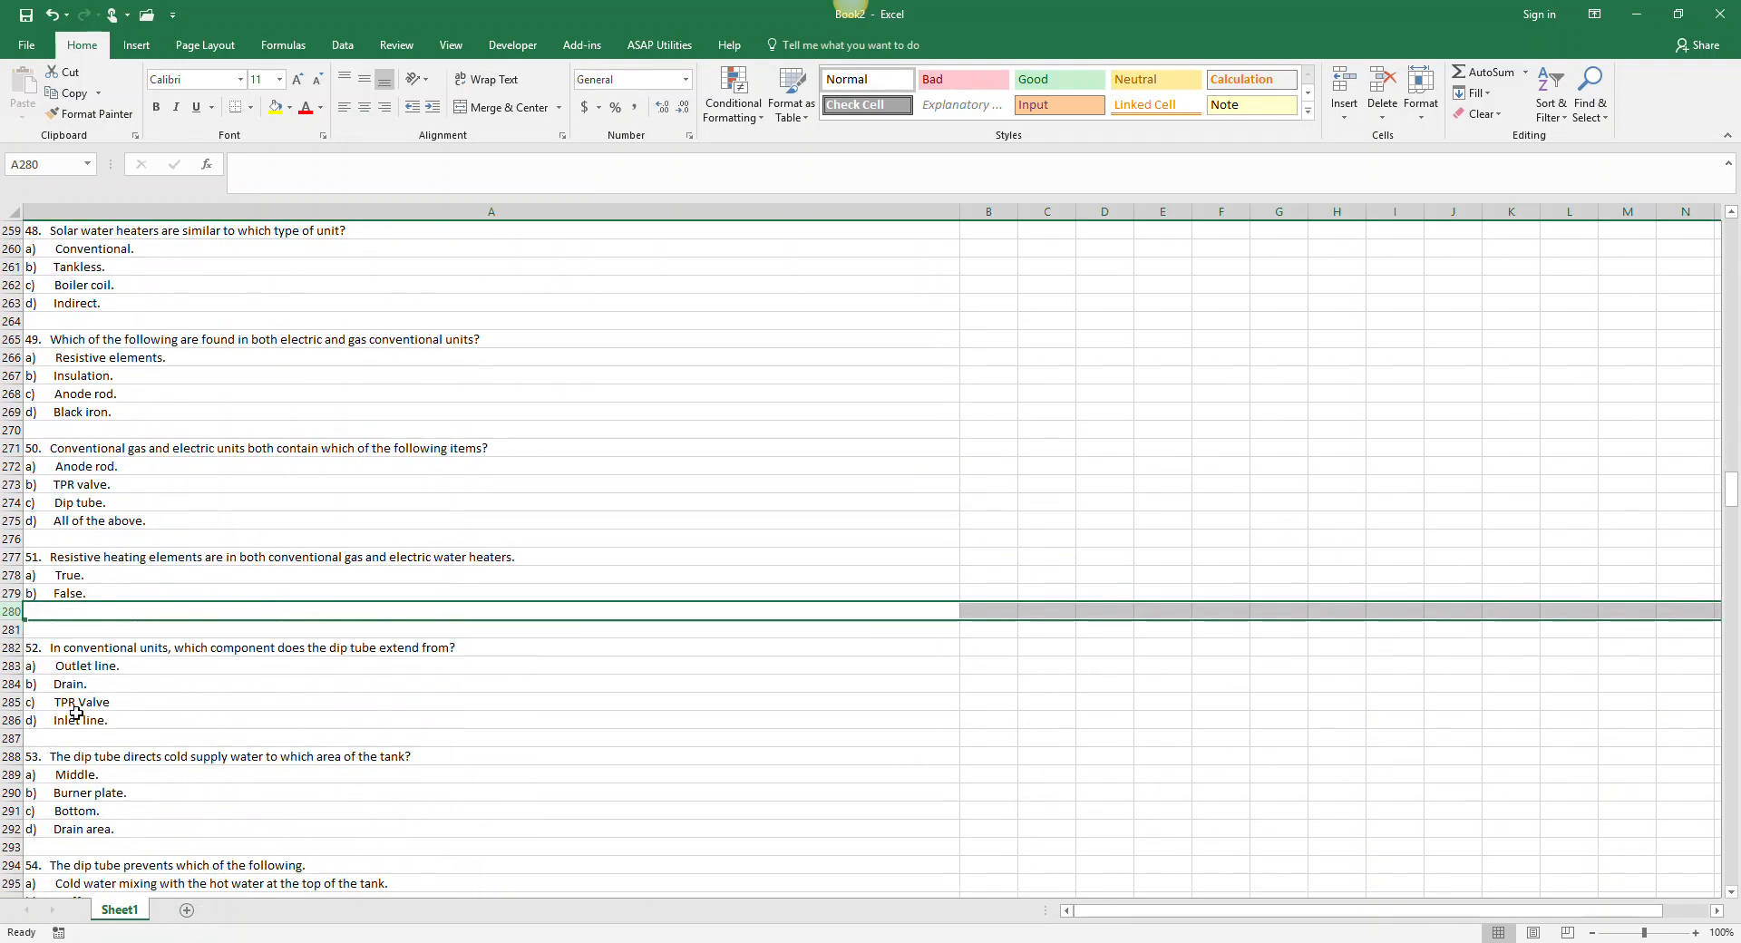
key(F4)
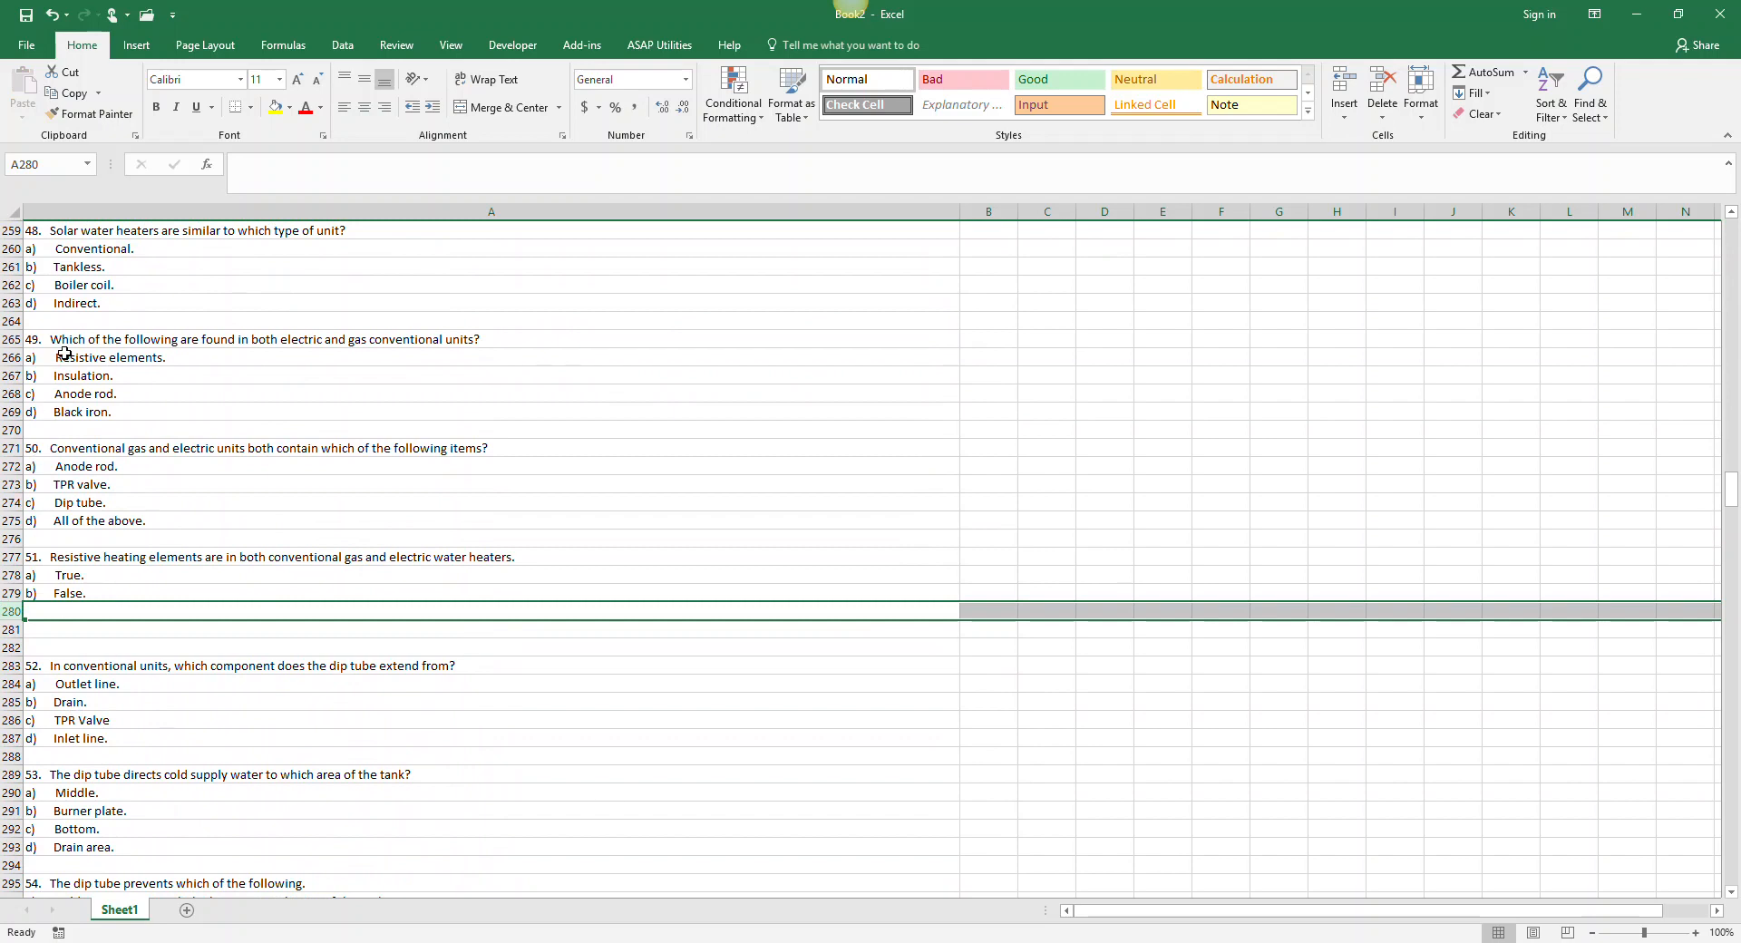
Copy the c) and d) labels from an earlier padded question into cells A280 and A281 under question 51
scroll(63, 355, up, 4)
drag(53, 287, 56, 302)
key(ctrl+c)
scroll(107, 364, down, 3)
click(78, 664)
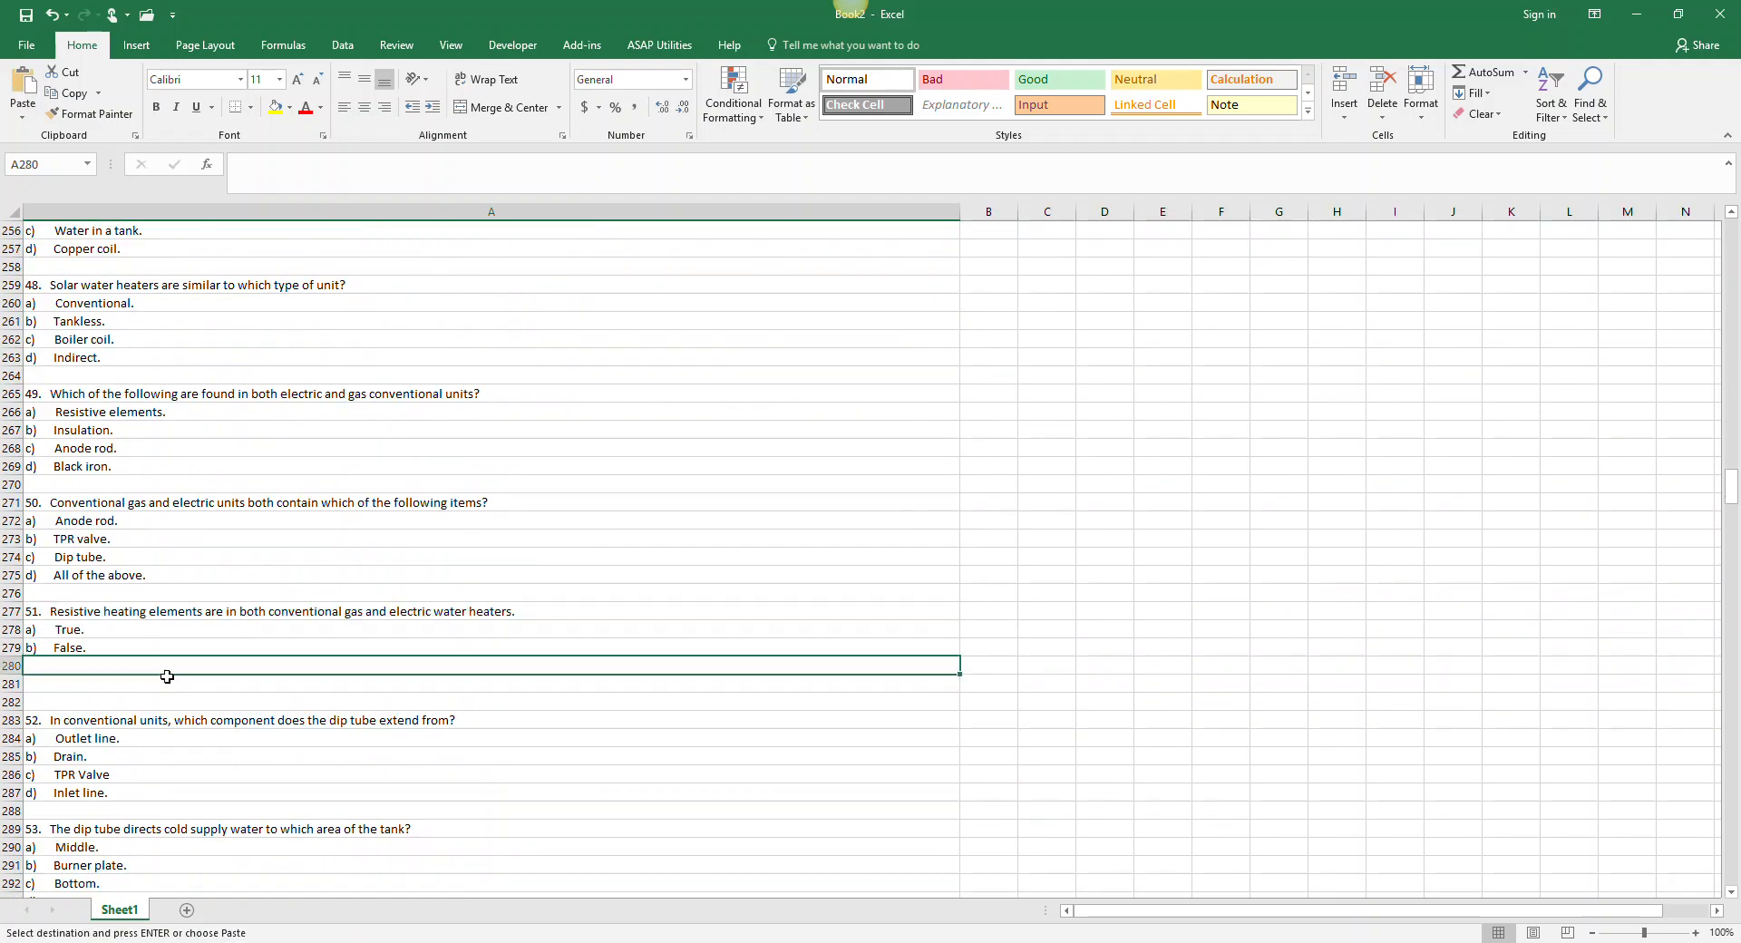
key(ctrl+v)
Insert two blank rows below the True and False answers of question 87
scroll(161, 564, down, 9)
scroll(161, 566, down, 10)
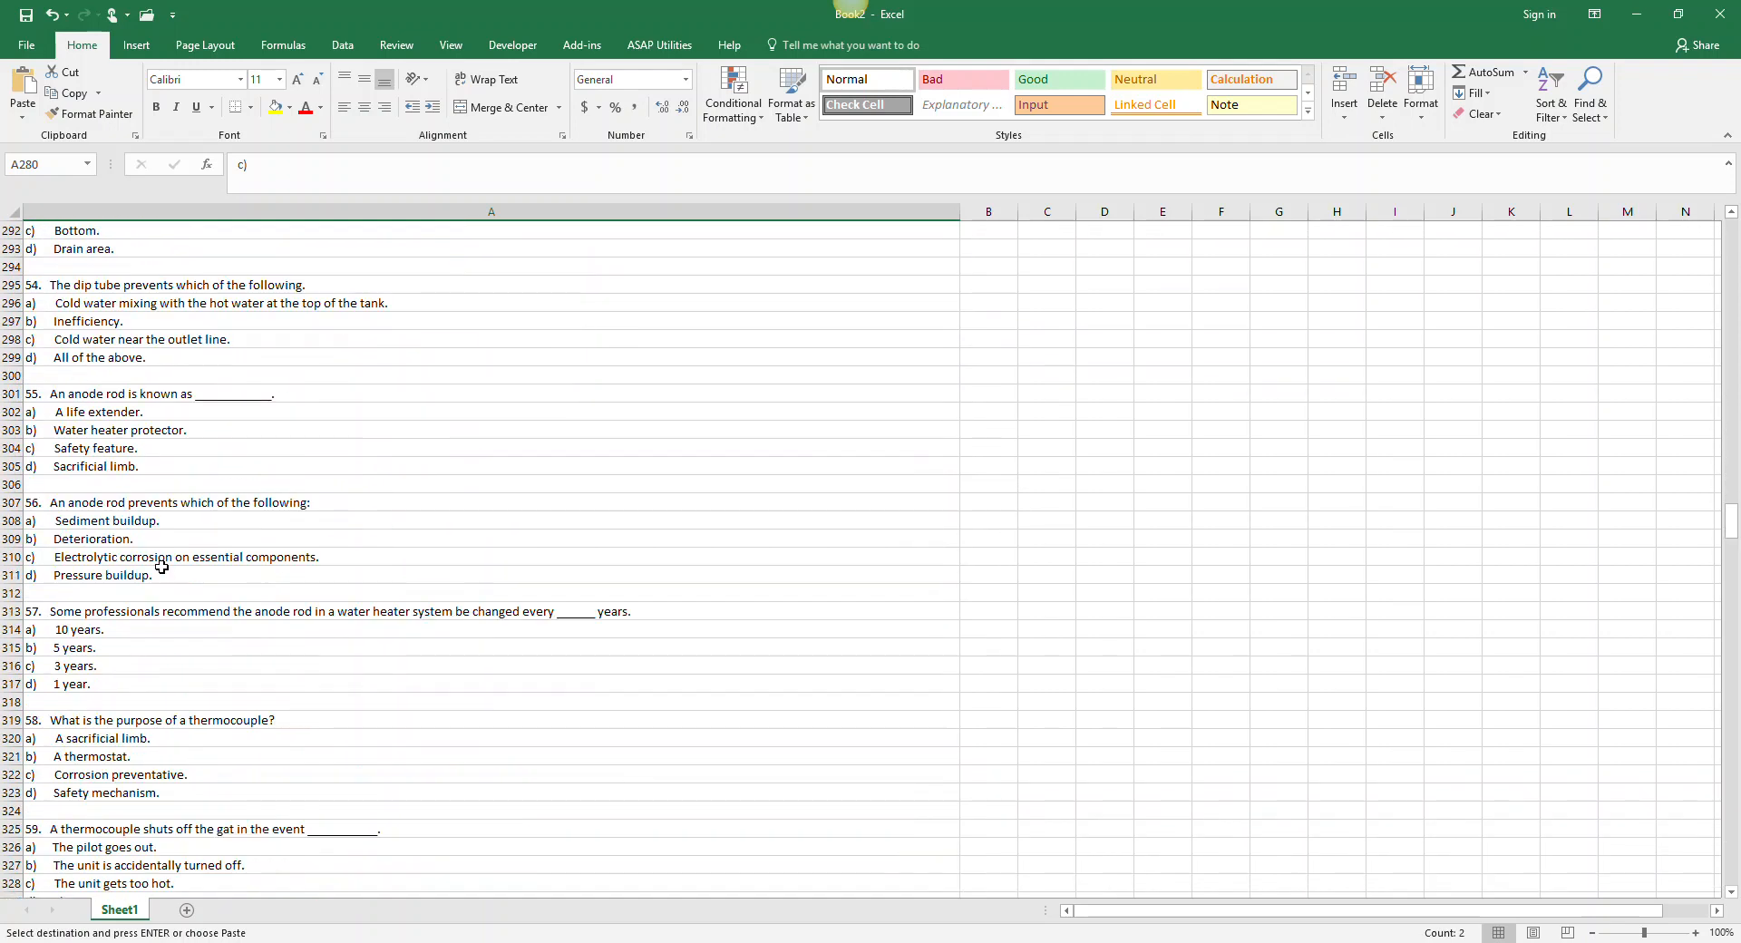
scroll(158, 517, down, 9)
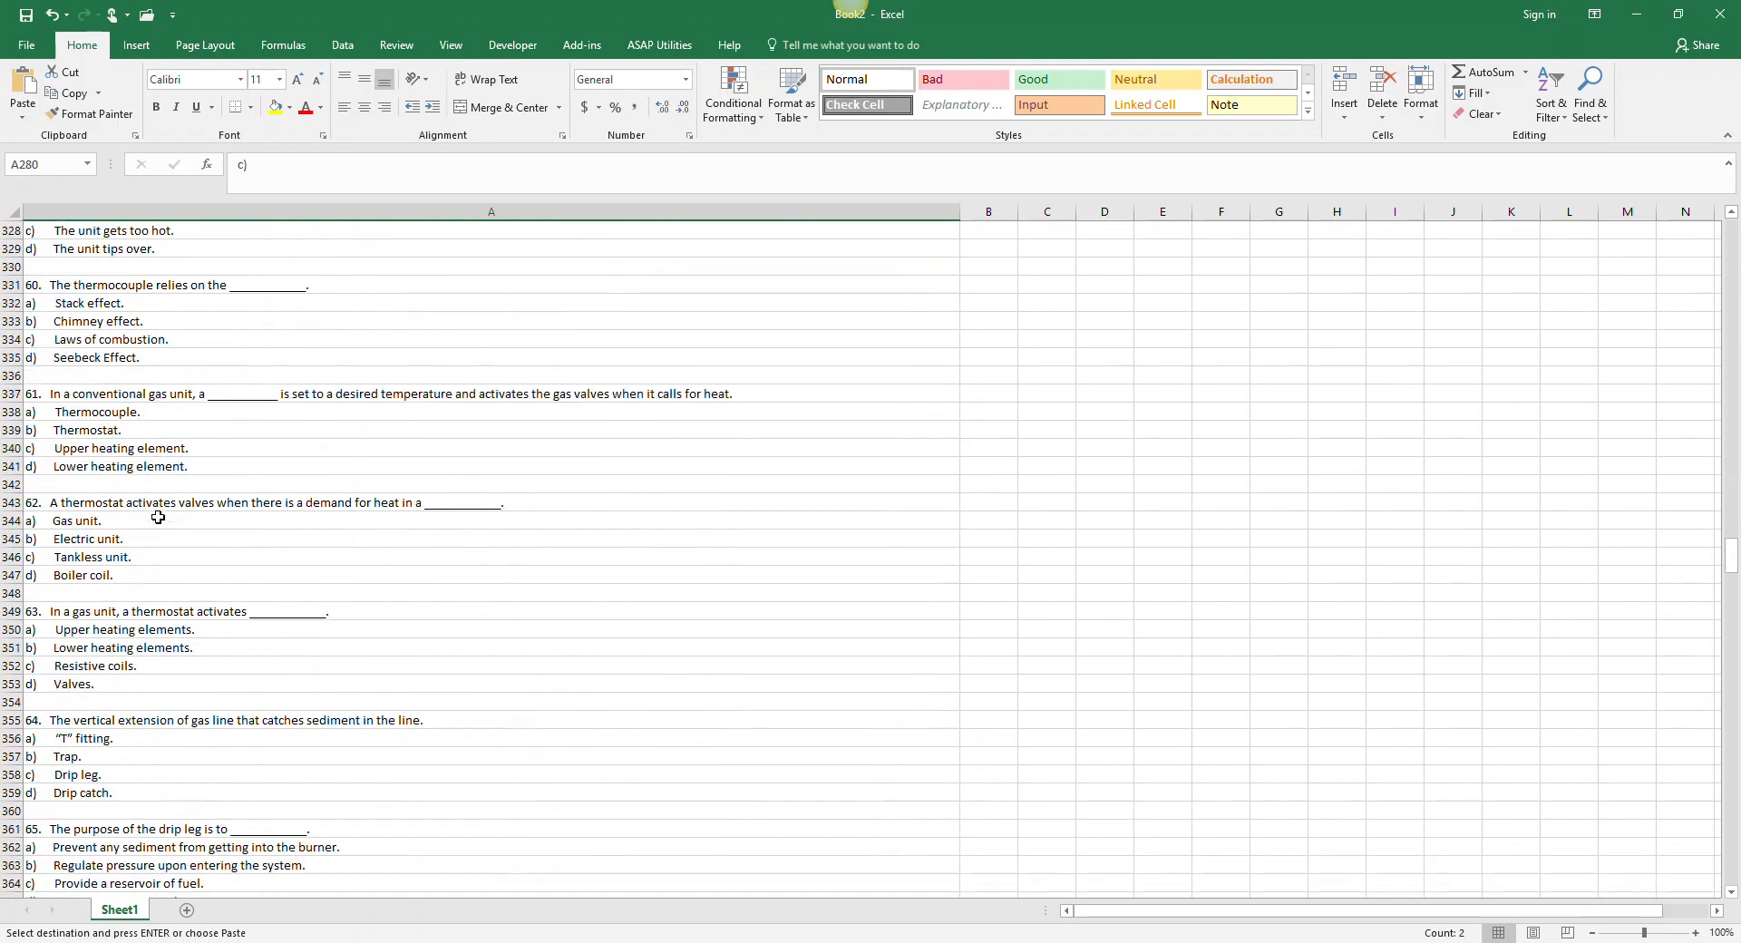
scroll(162, 482, down, 15)
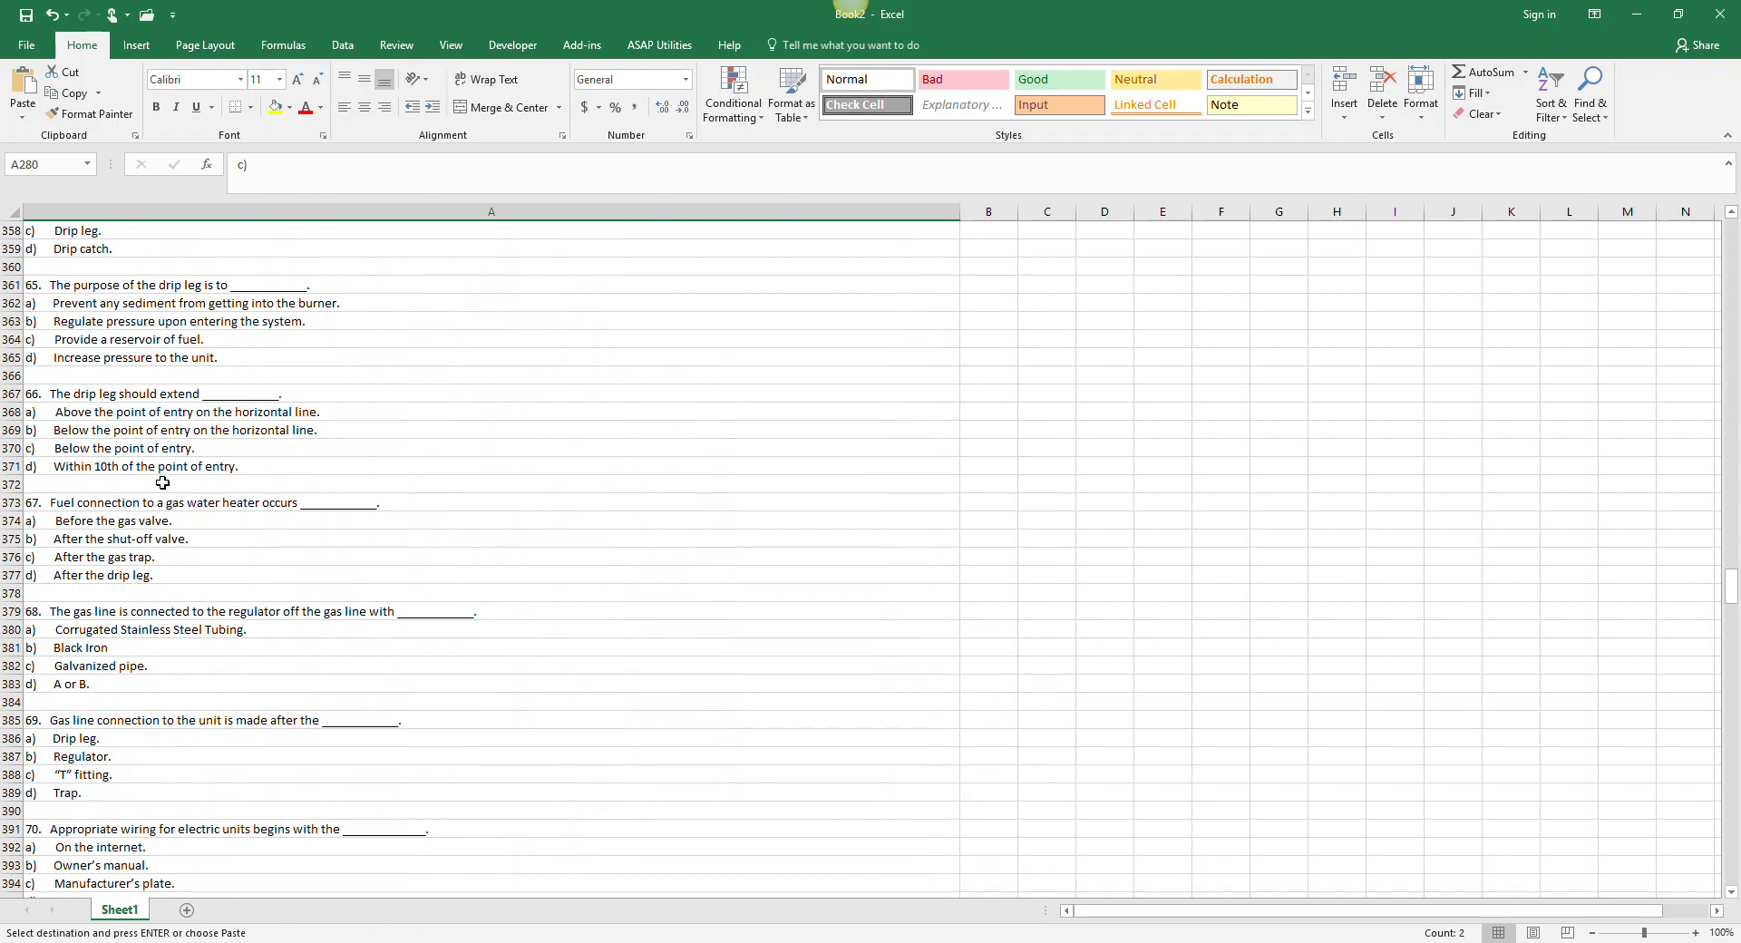
scroll(161, 482, down, 14)
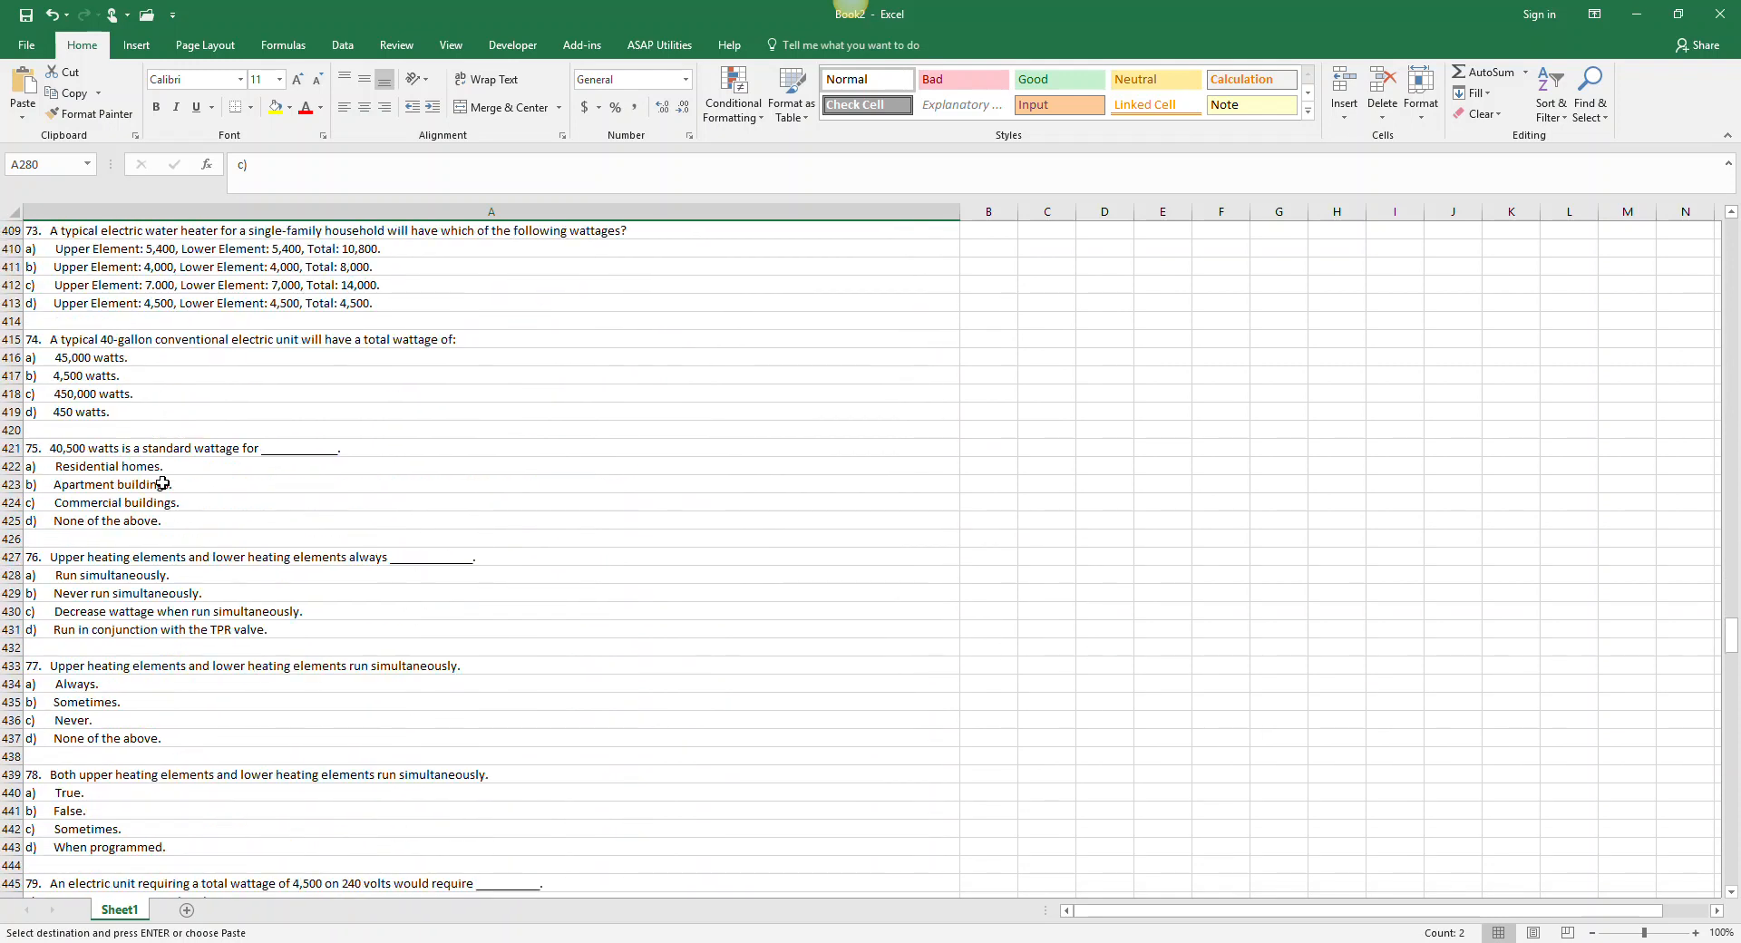
scroll(162, 483, down, 7)
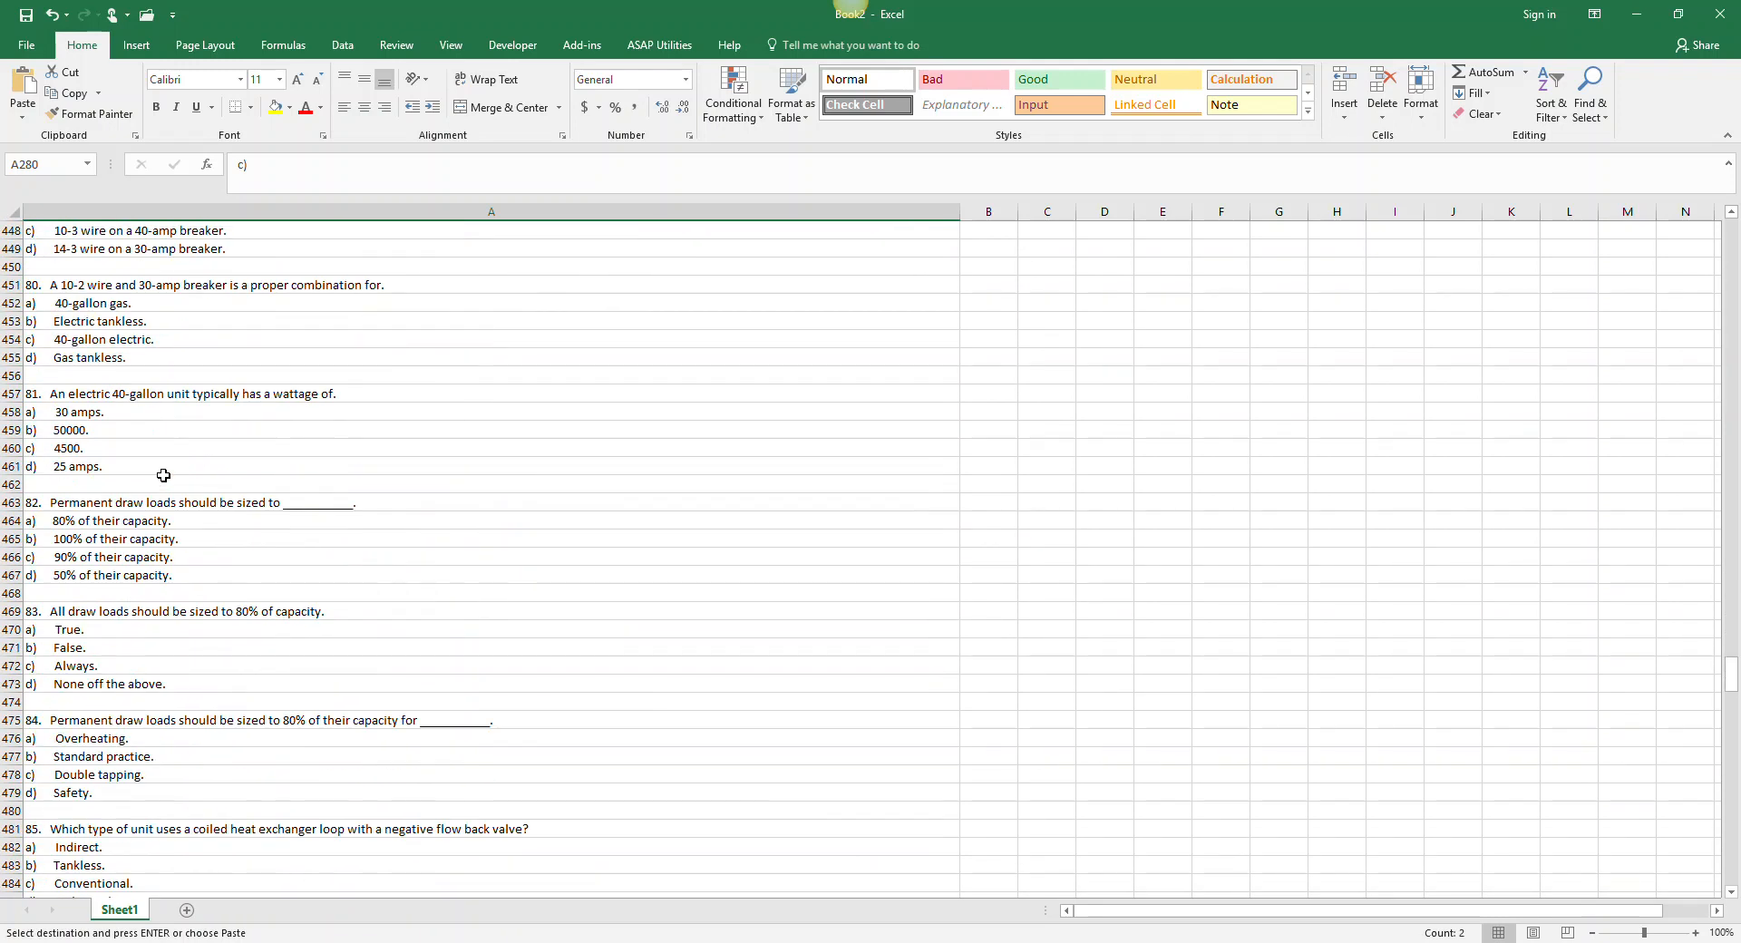
scroll(163, 475, down, 10)
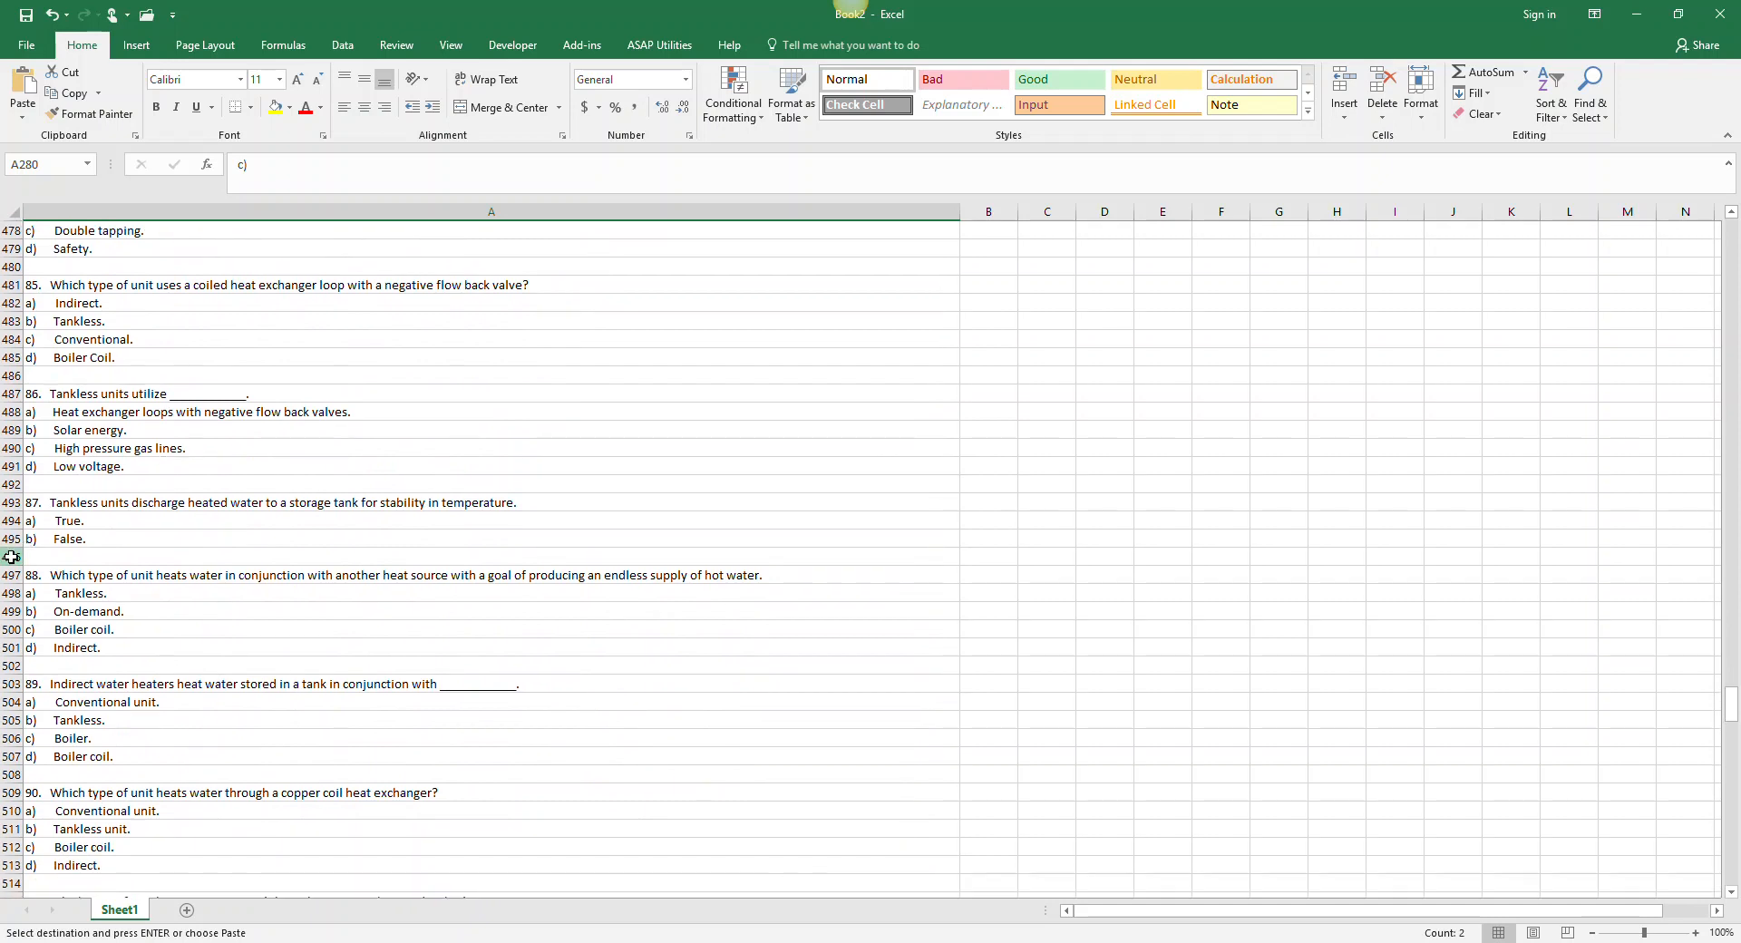
click(11, 555)
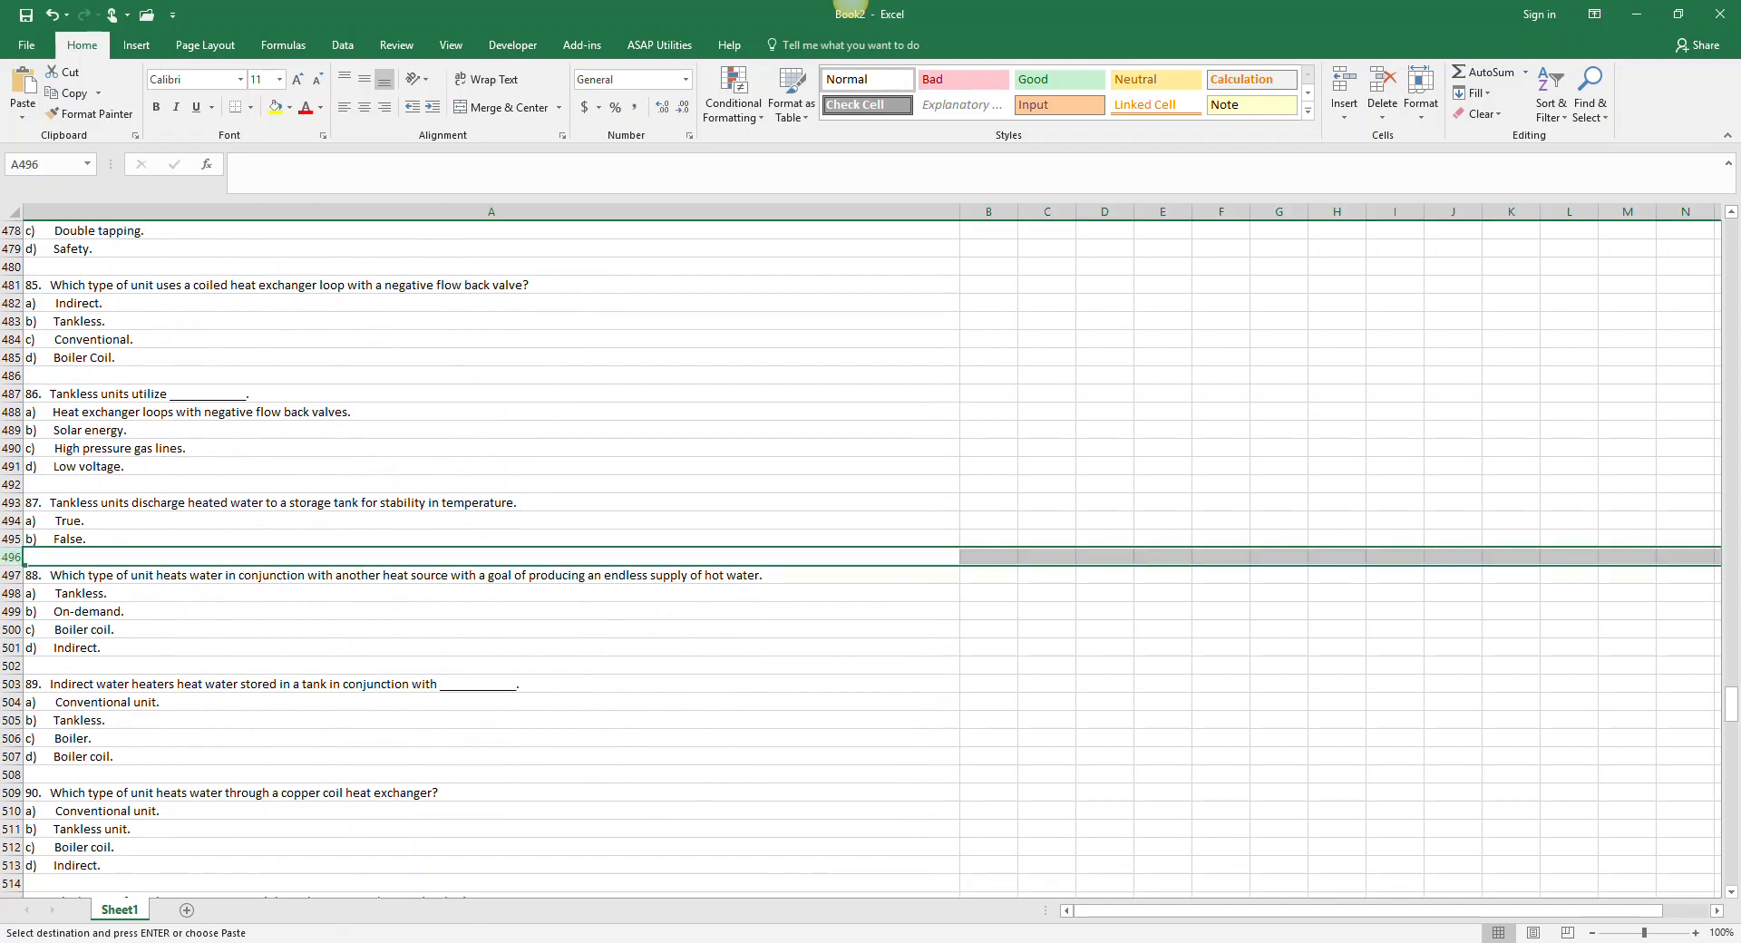
right_click(10, 555)
click(71, 659)
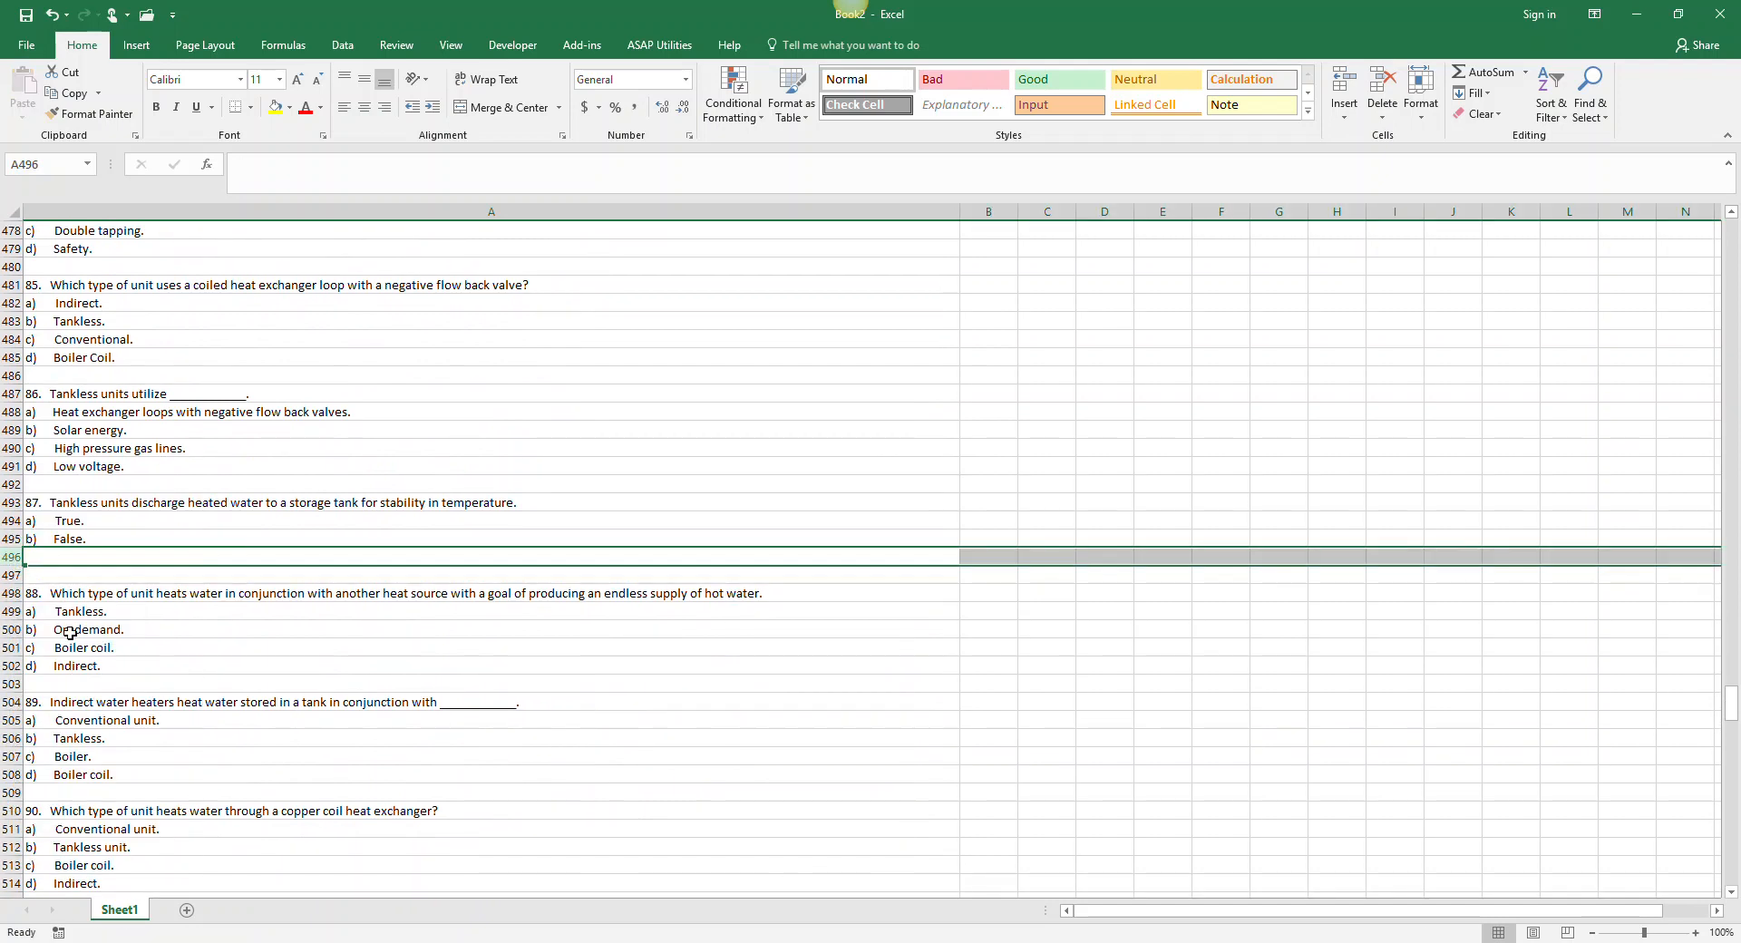
key(F4)
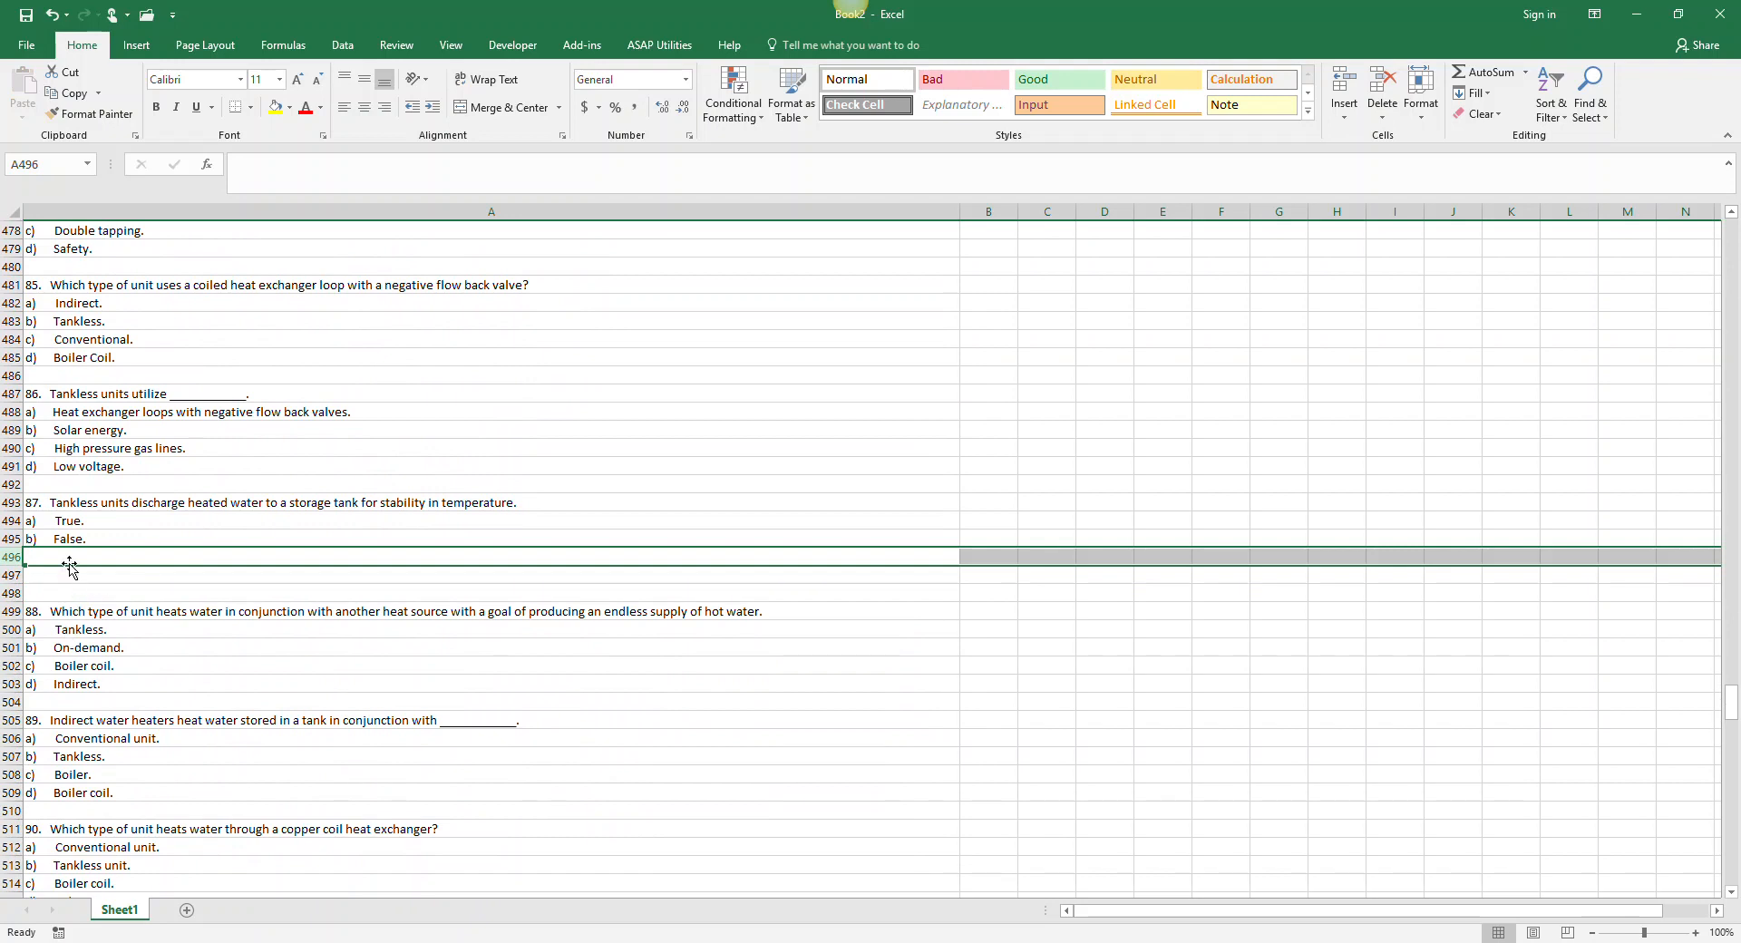
Enter the labels c) and d) in cells A496 and A497 under question 87
text(c))
key(Return)
text(d)
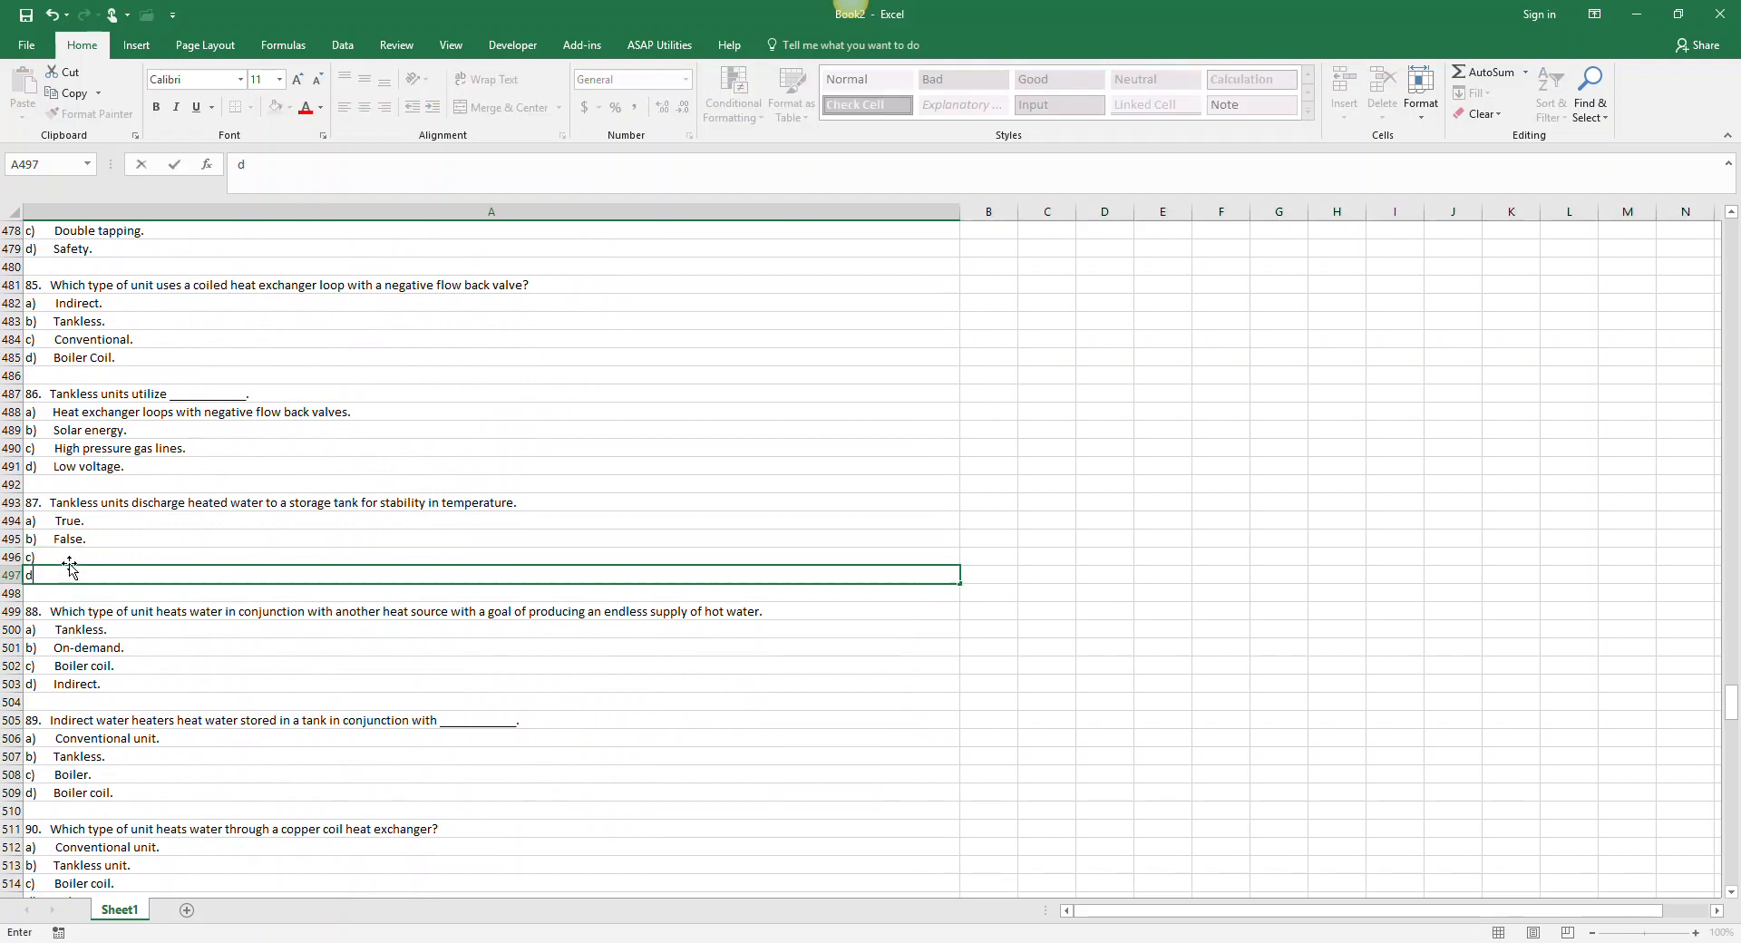
text())
click(69, 630)
Insert two blank rows below the True and False answers of question 93
scroll(68, 640, down, 11)
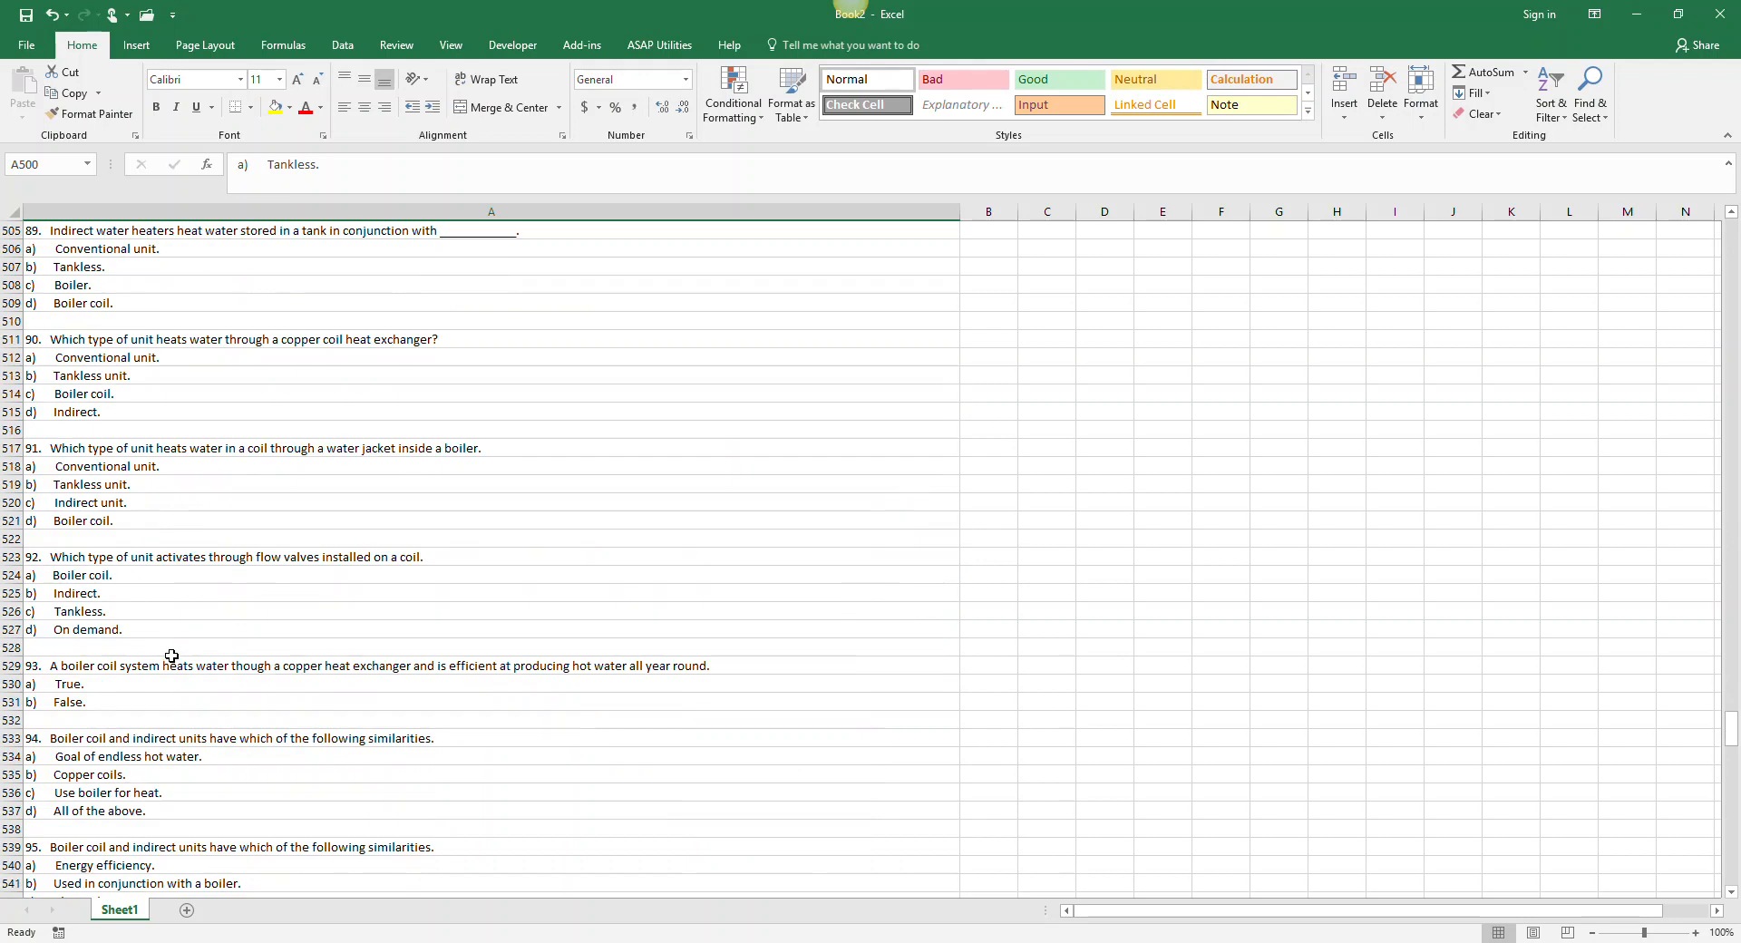
click(11, 611)
right_click(12, 611)
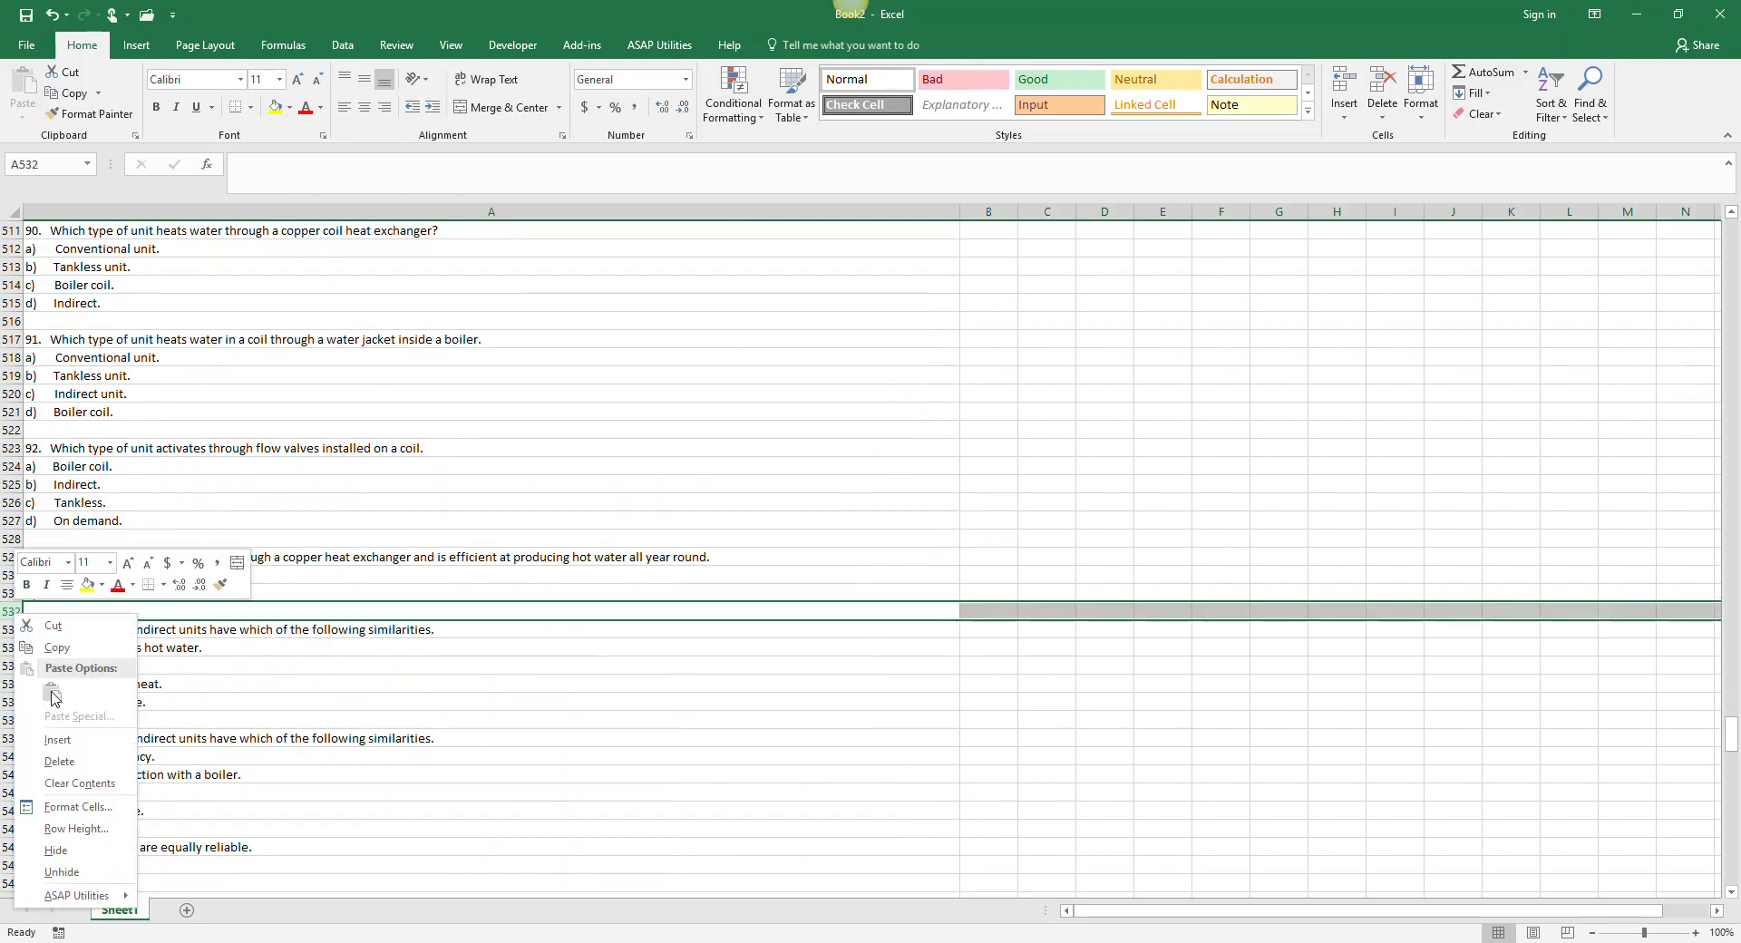
click(57, 740)
key(F4)
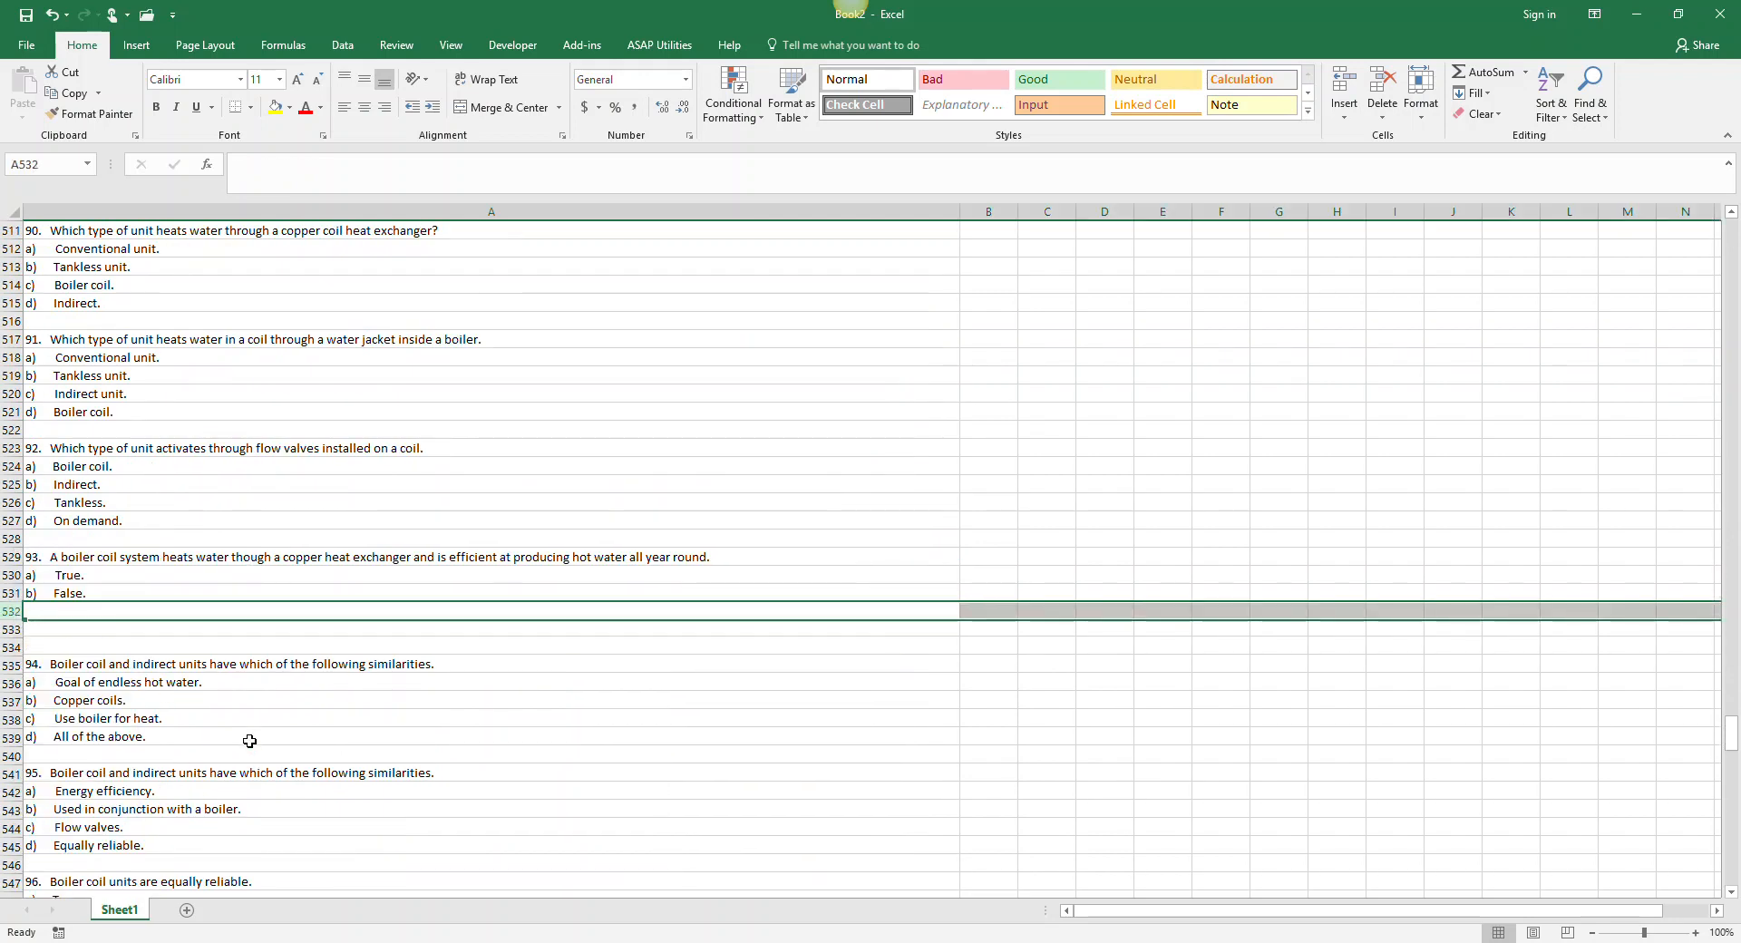
Enter the labels c) and d) in cells A532 and A533 under question 93
text(c)
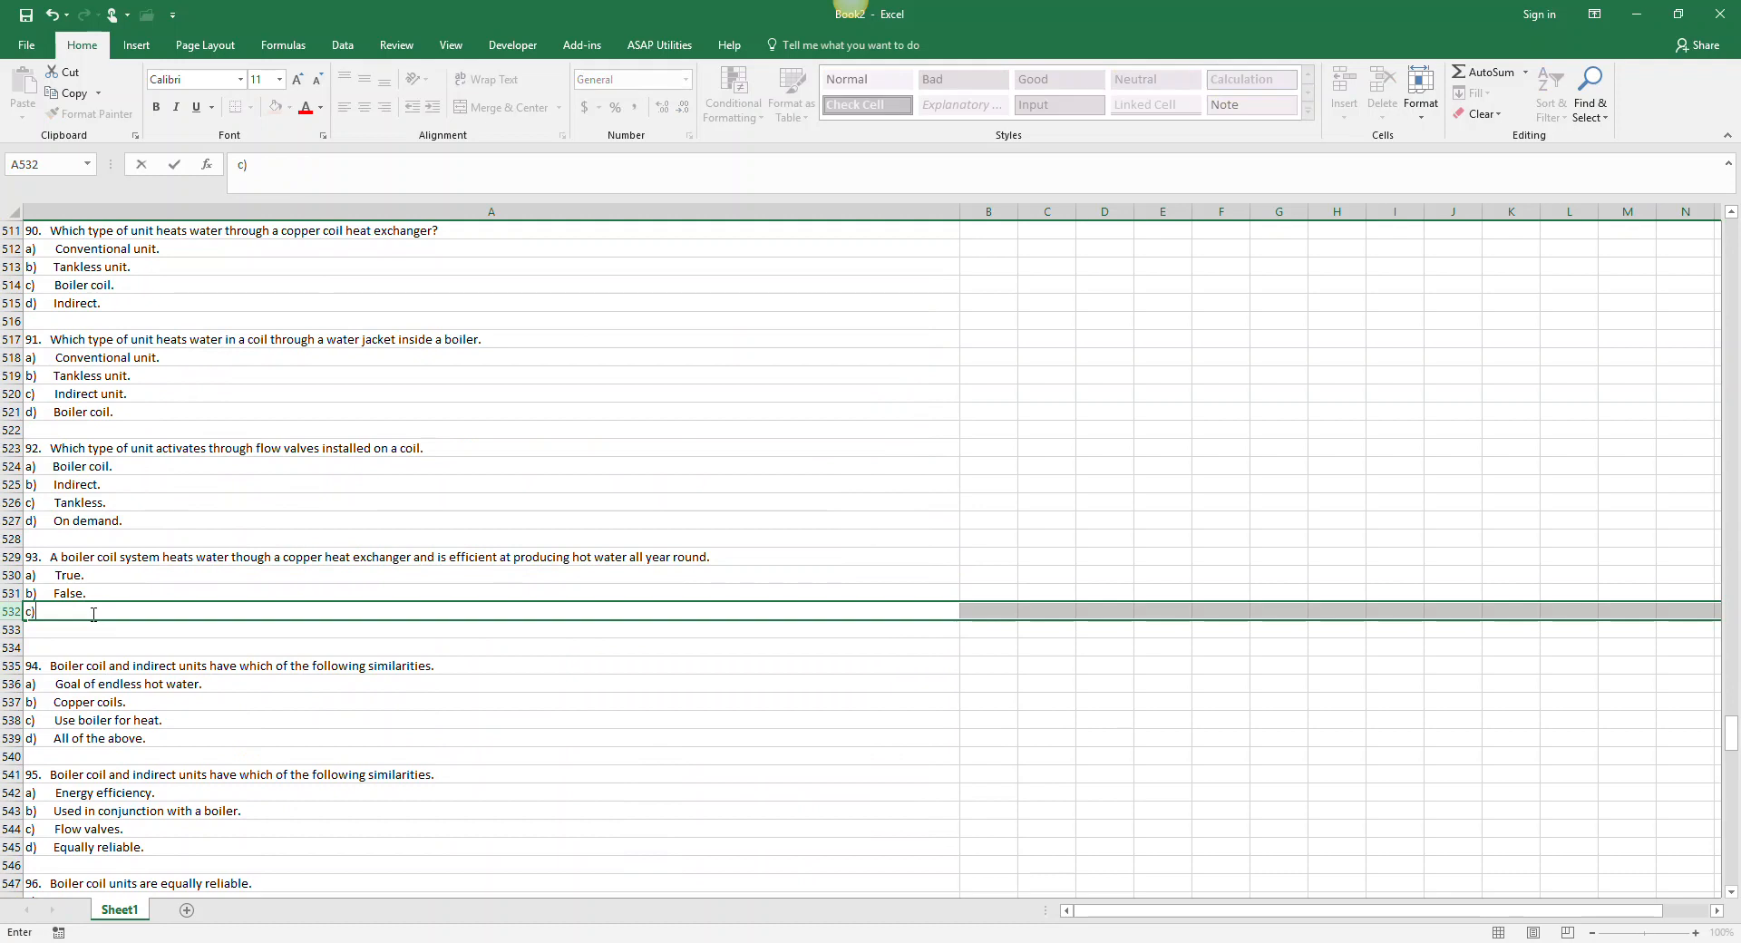
key(Tab)
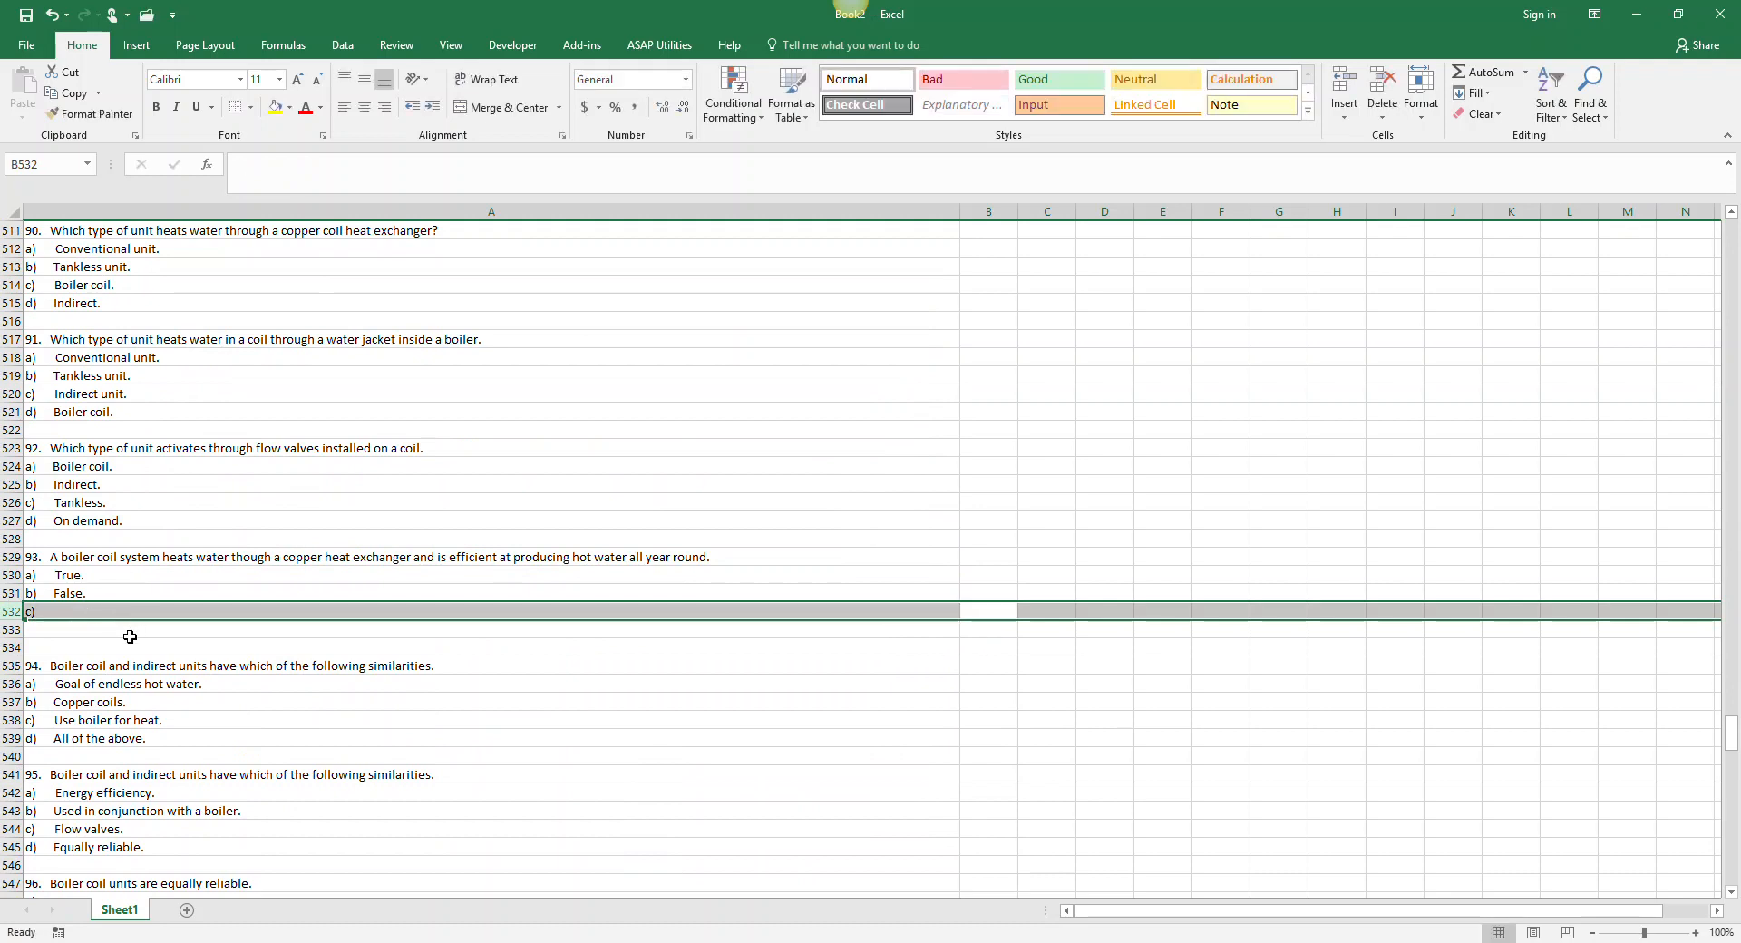
click(126, 632)
text(d)
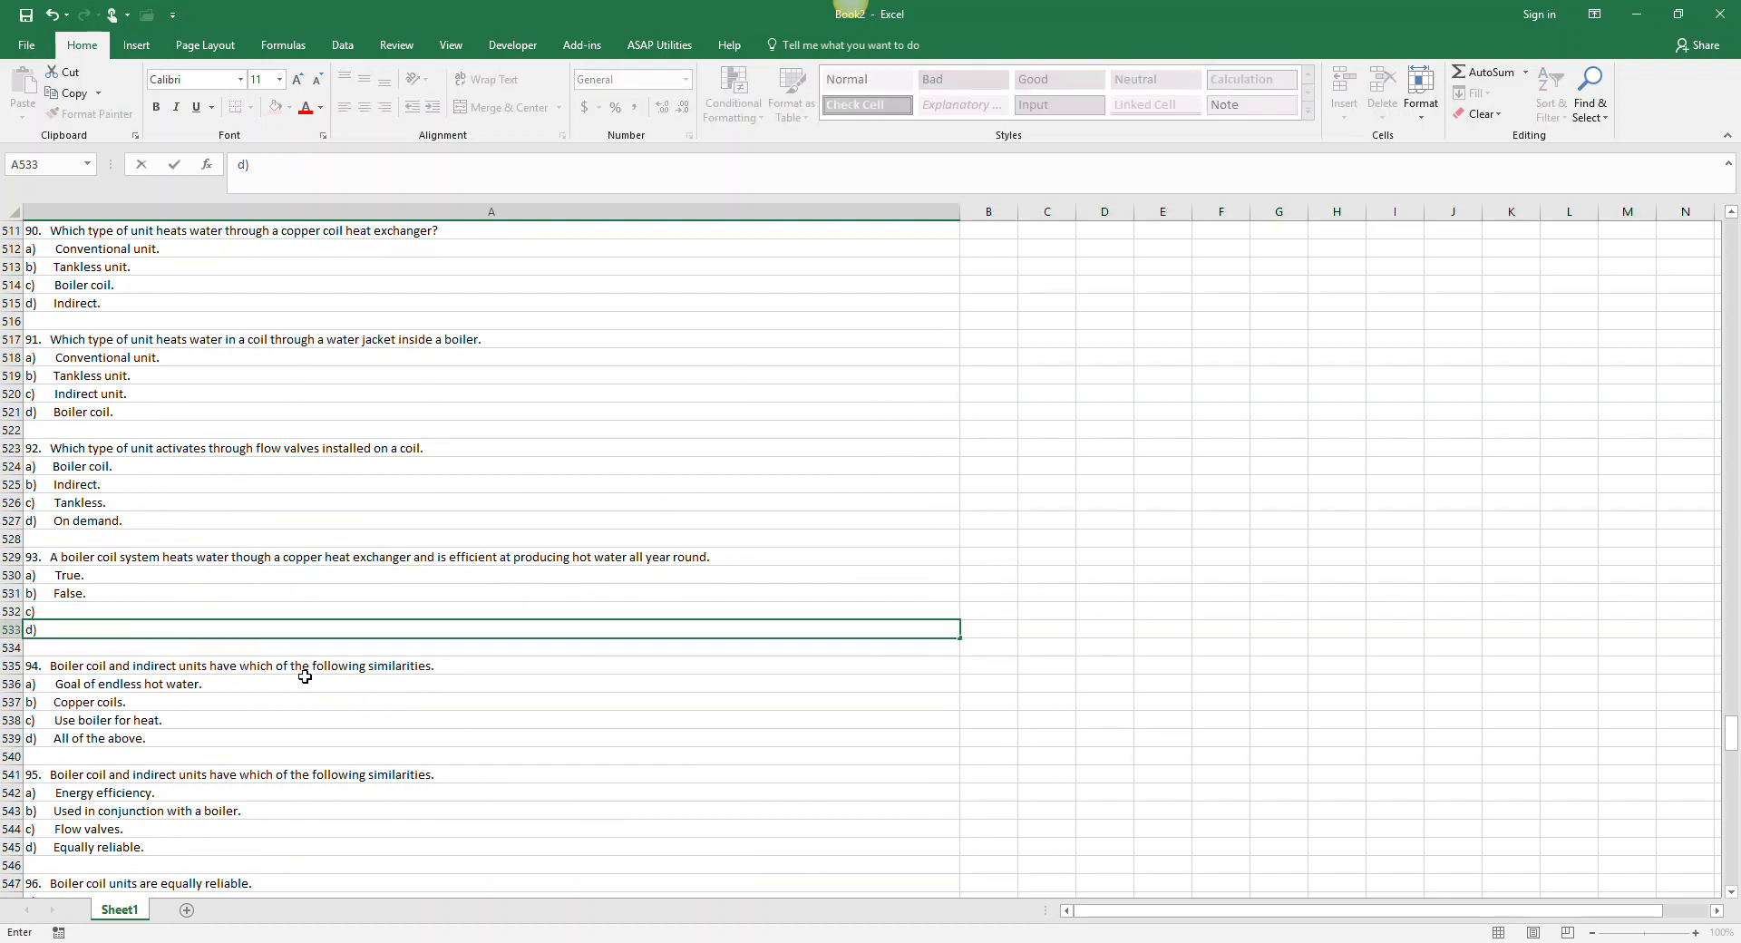
text())
click(302, 682)
Widen column B so the stray first answers from question 101 onward fit inside it
scroll(307, 667, down, 8)
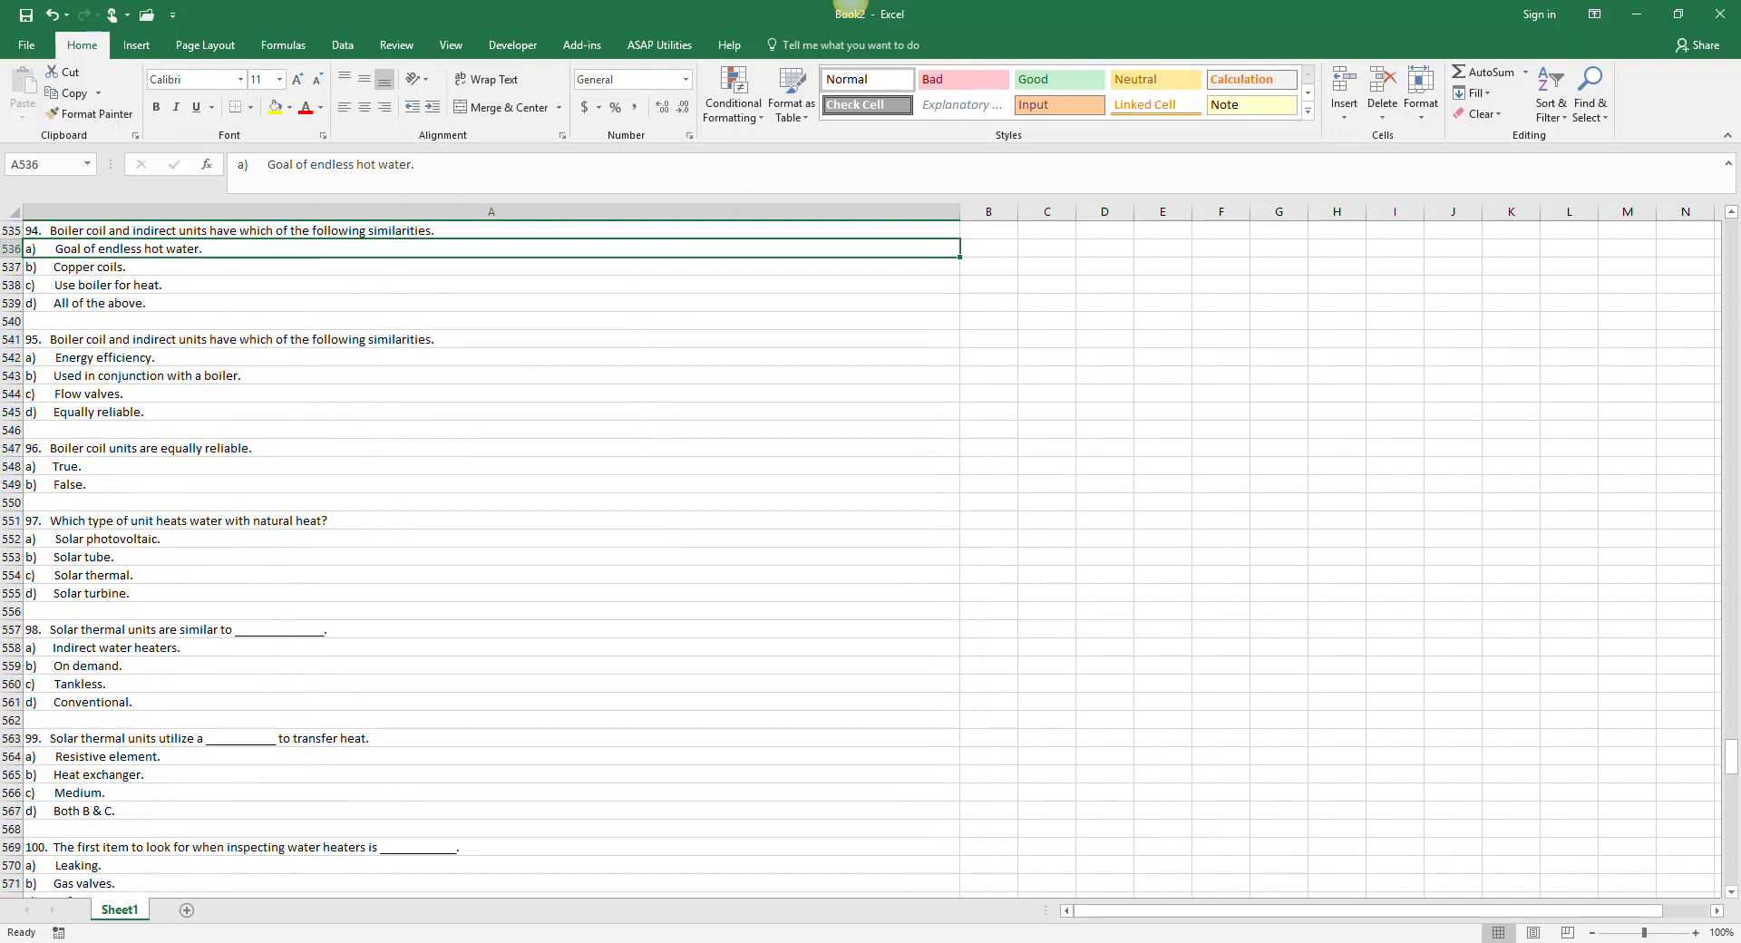
scroll(1575, 466, down, 12)
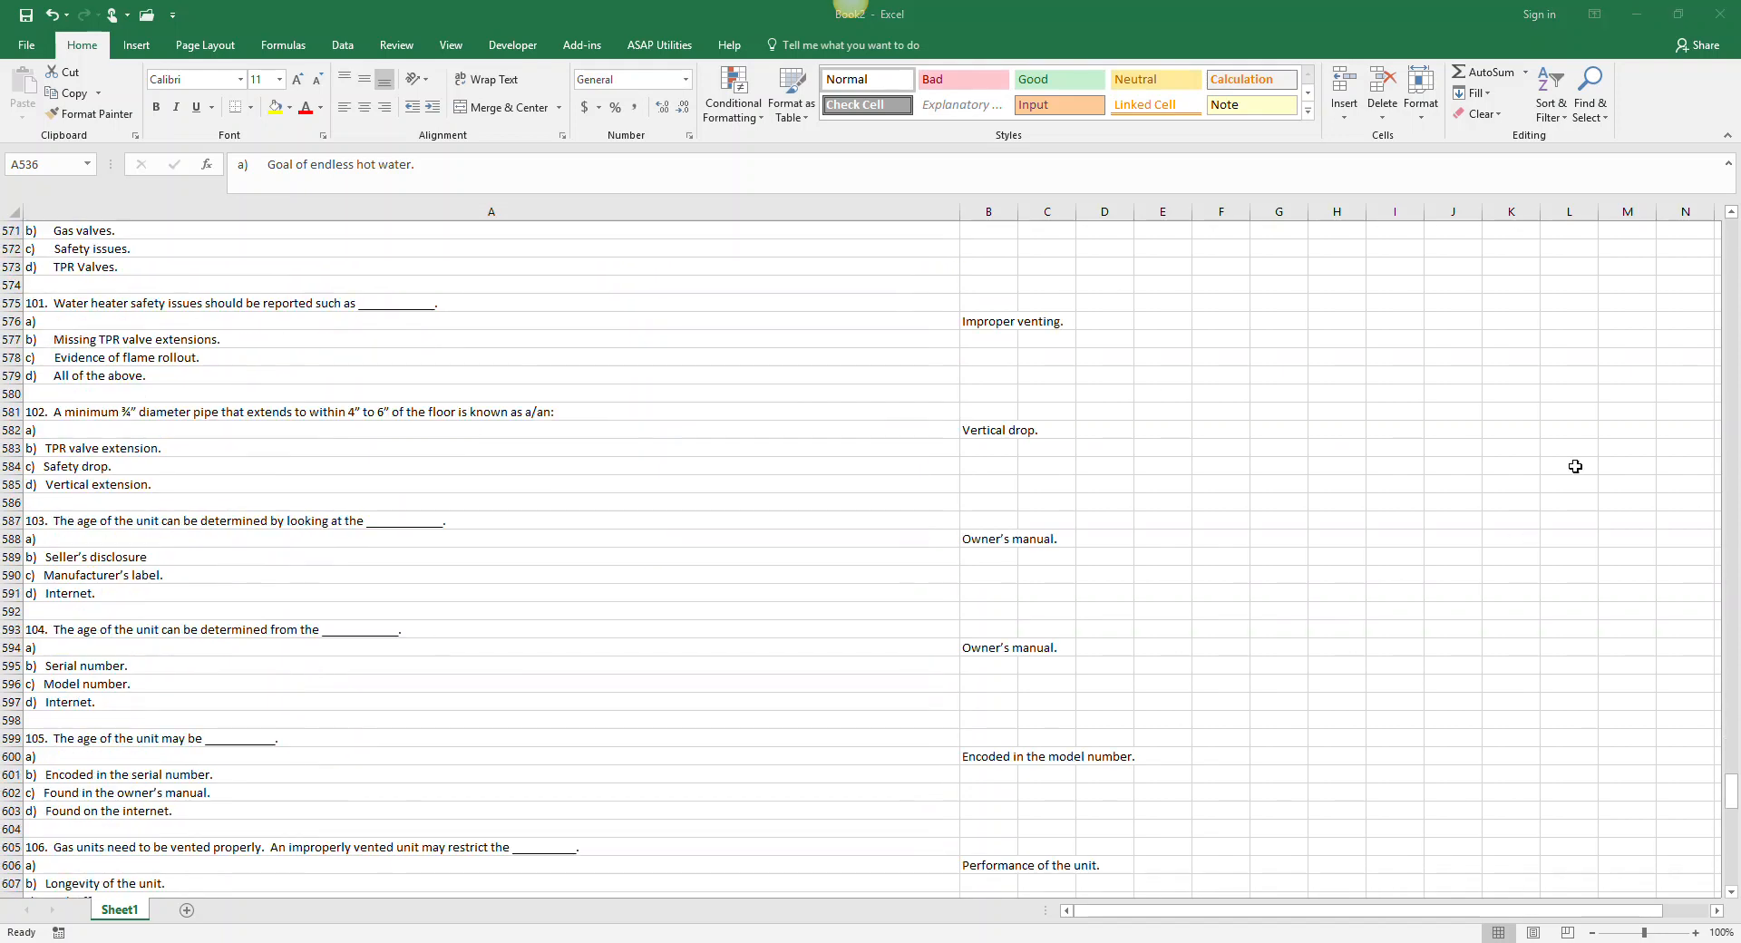
click(403, 321)
click(149, 326)
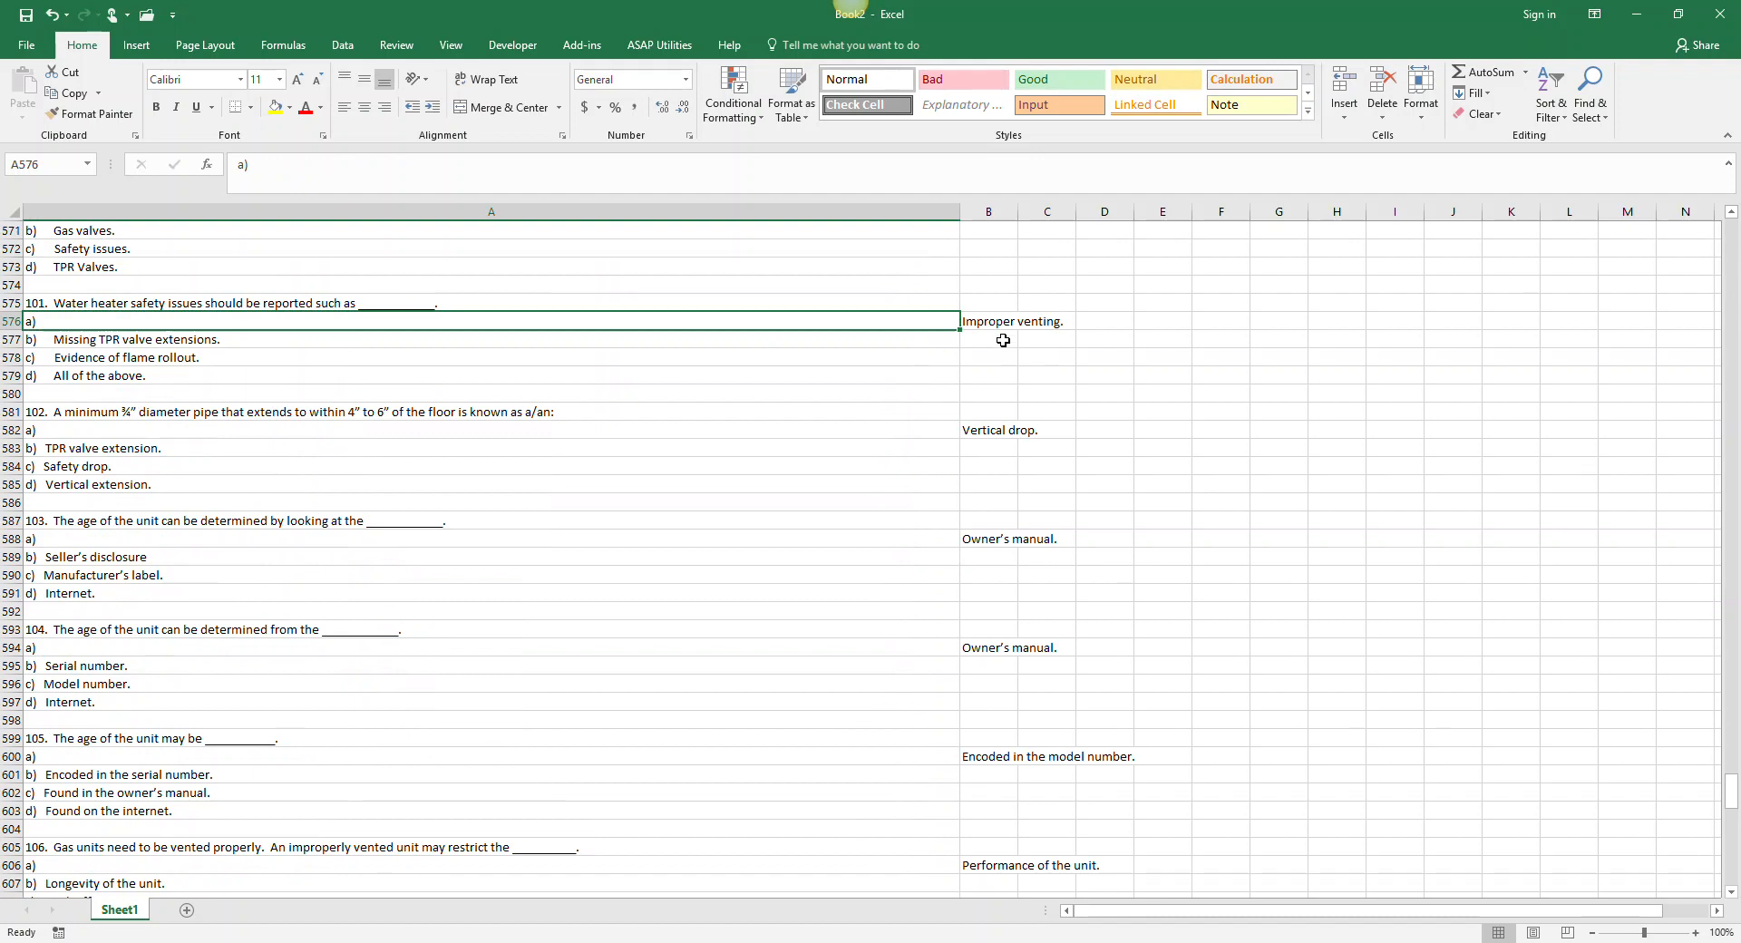
drag(1017, 212, 1213, 217)
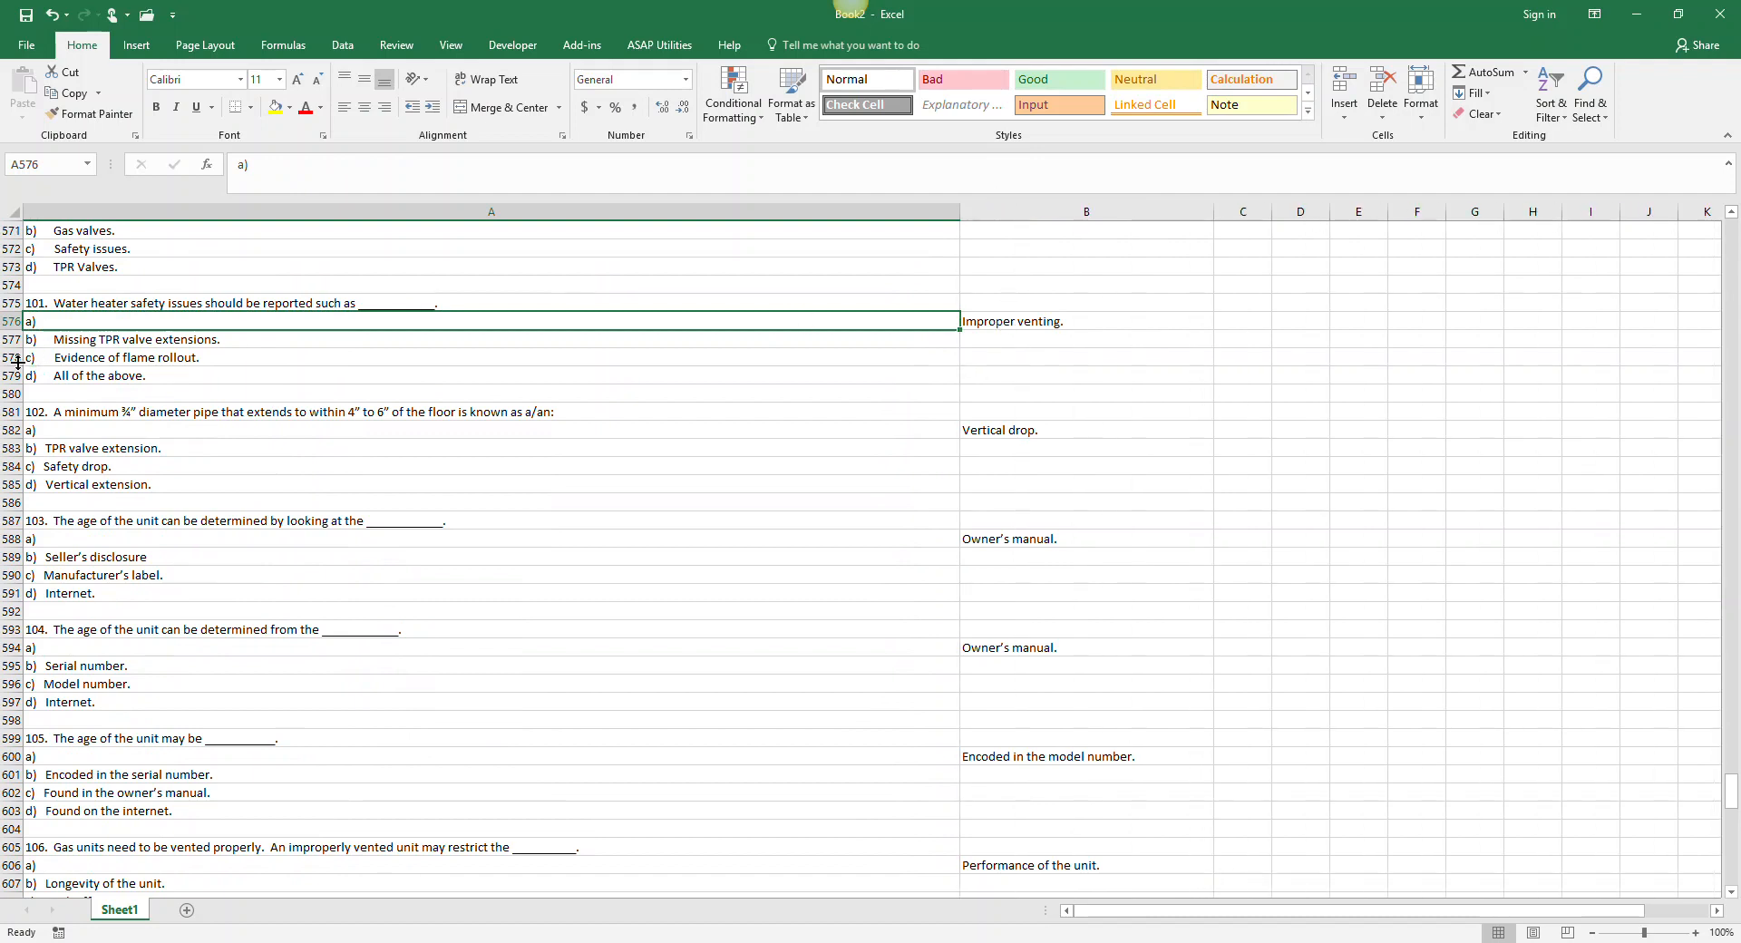
Move "Improper venting." from B576 to A576 and "Vertical drop." from B582 to A582, replacing the bare a) labels
click(1192, 321)
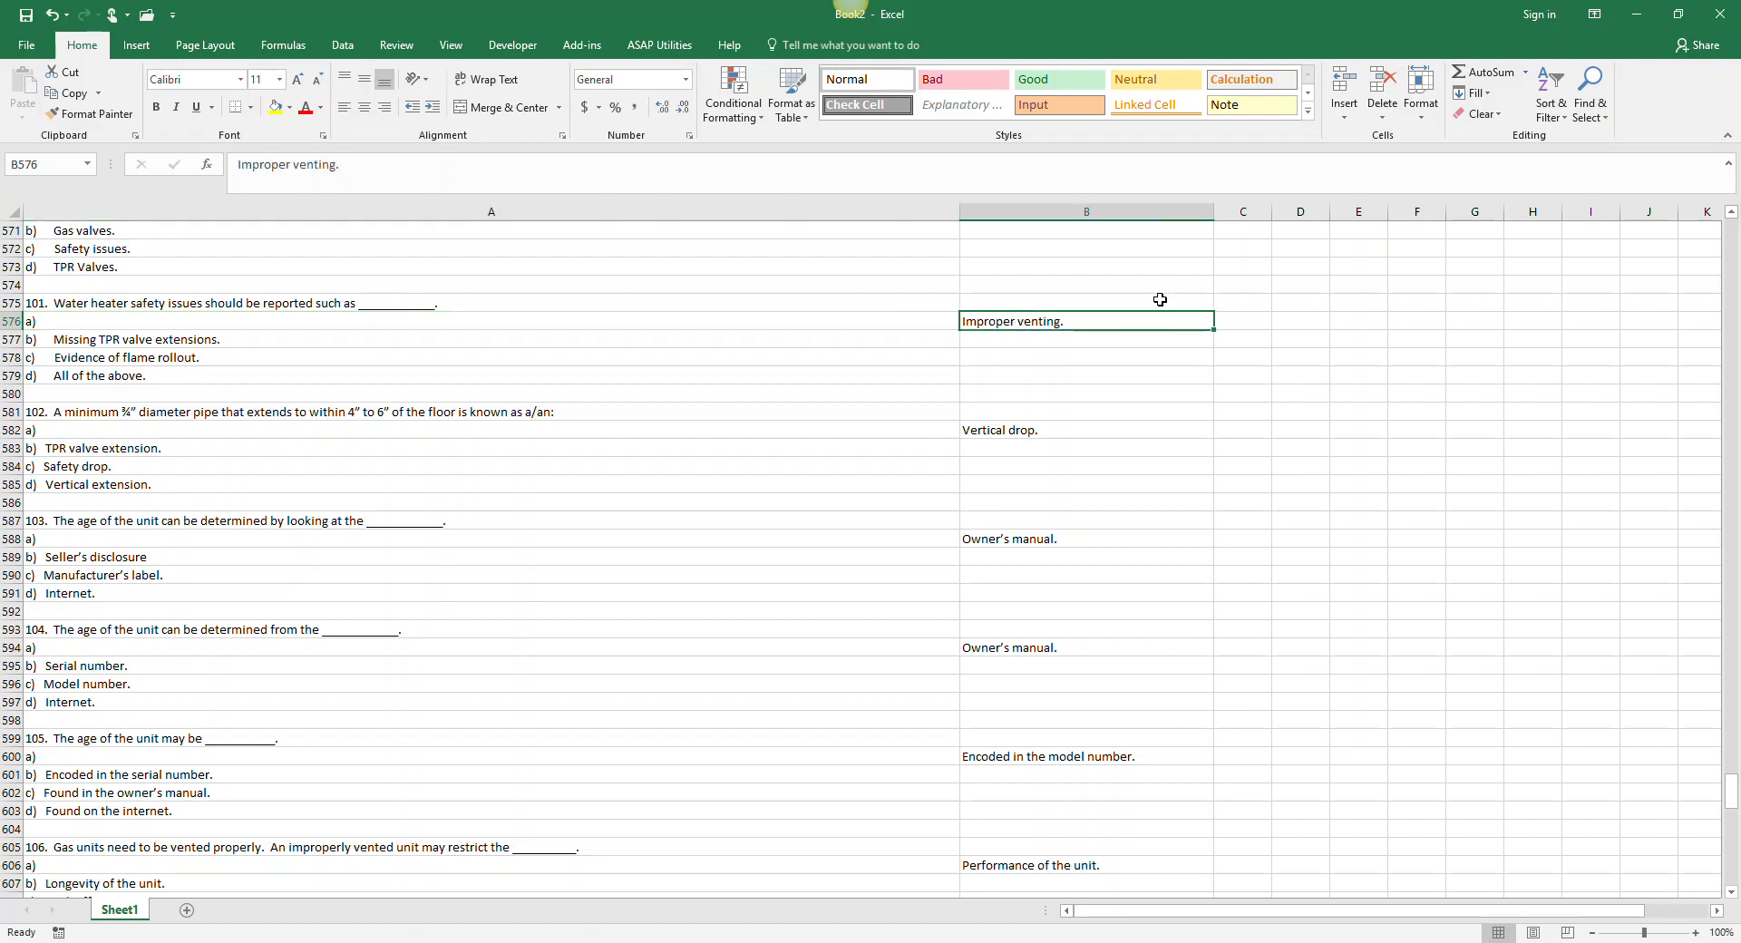
key(ctrl+c)
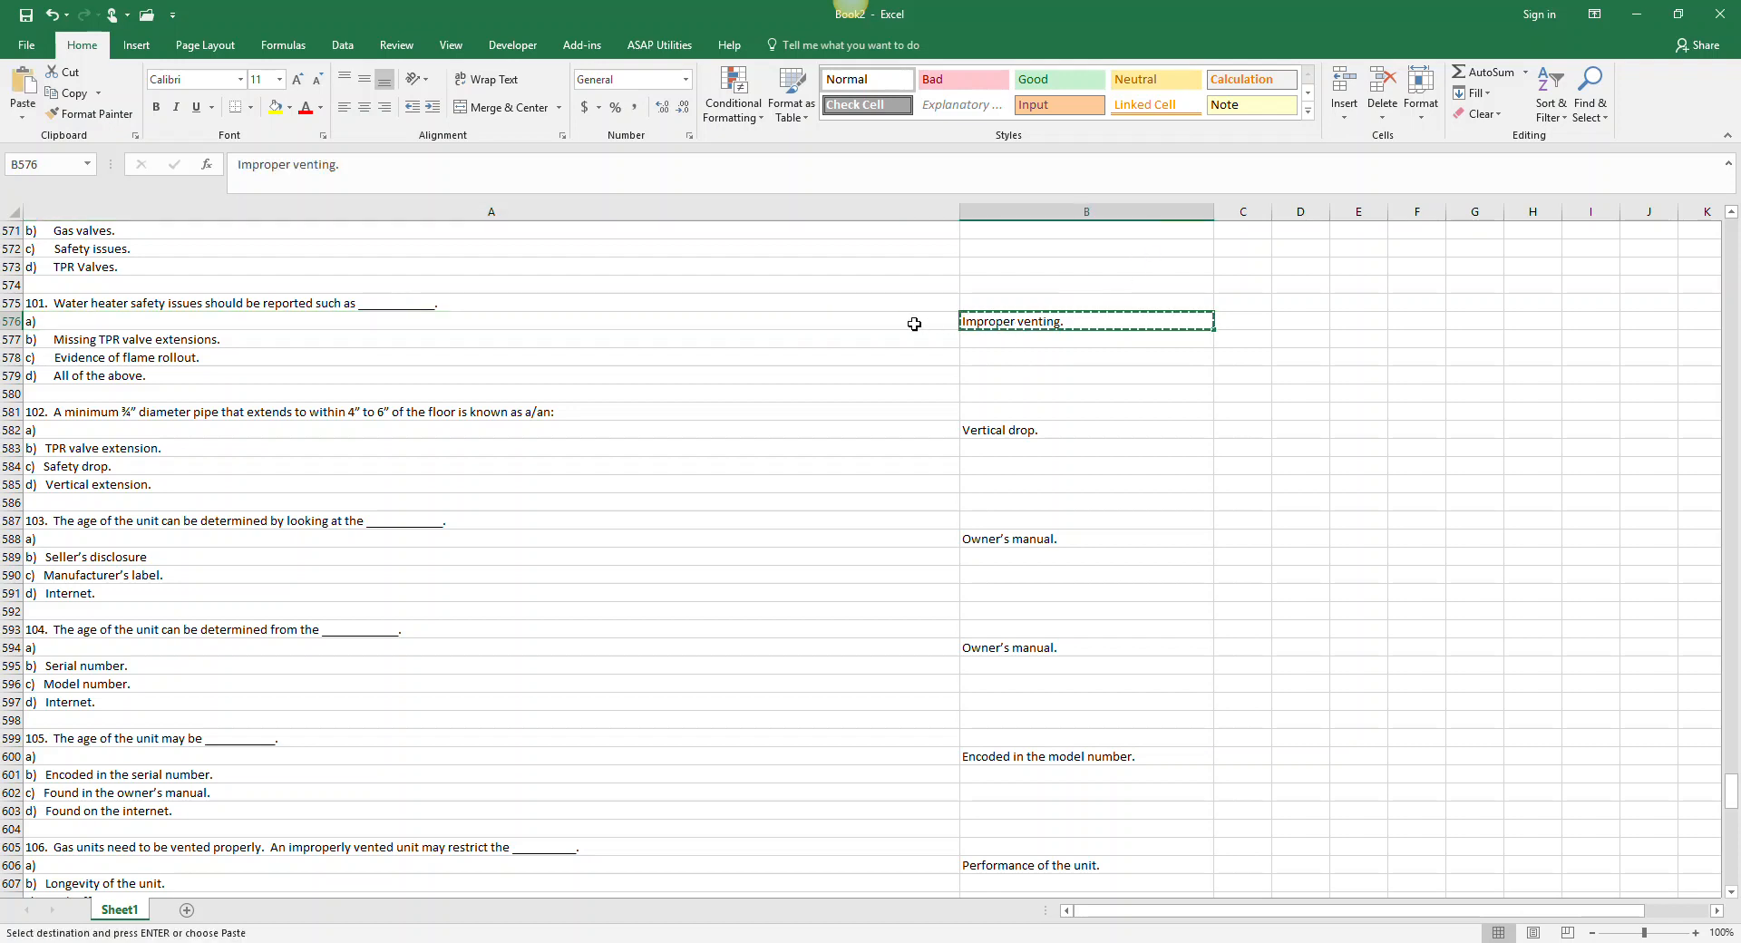
click(916, 324)
key(ctrl+v)
click(992, 430)
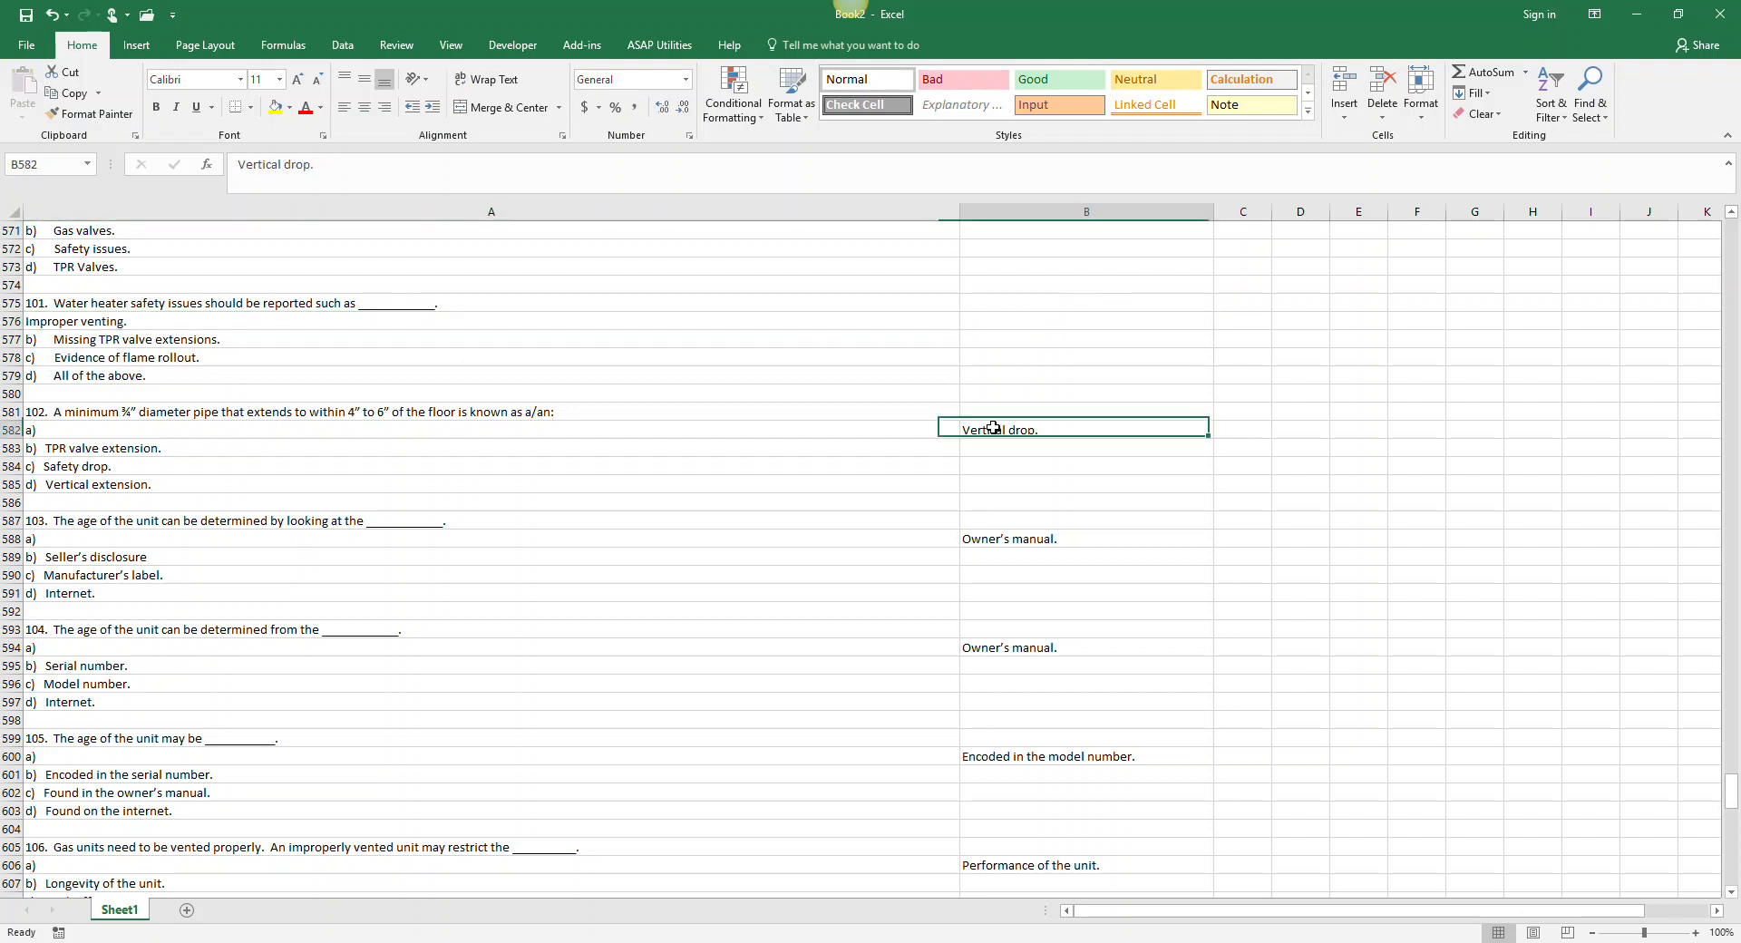
key(ctrl+x)
click(925, 430)
key(ctrl+v)
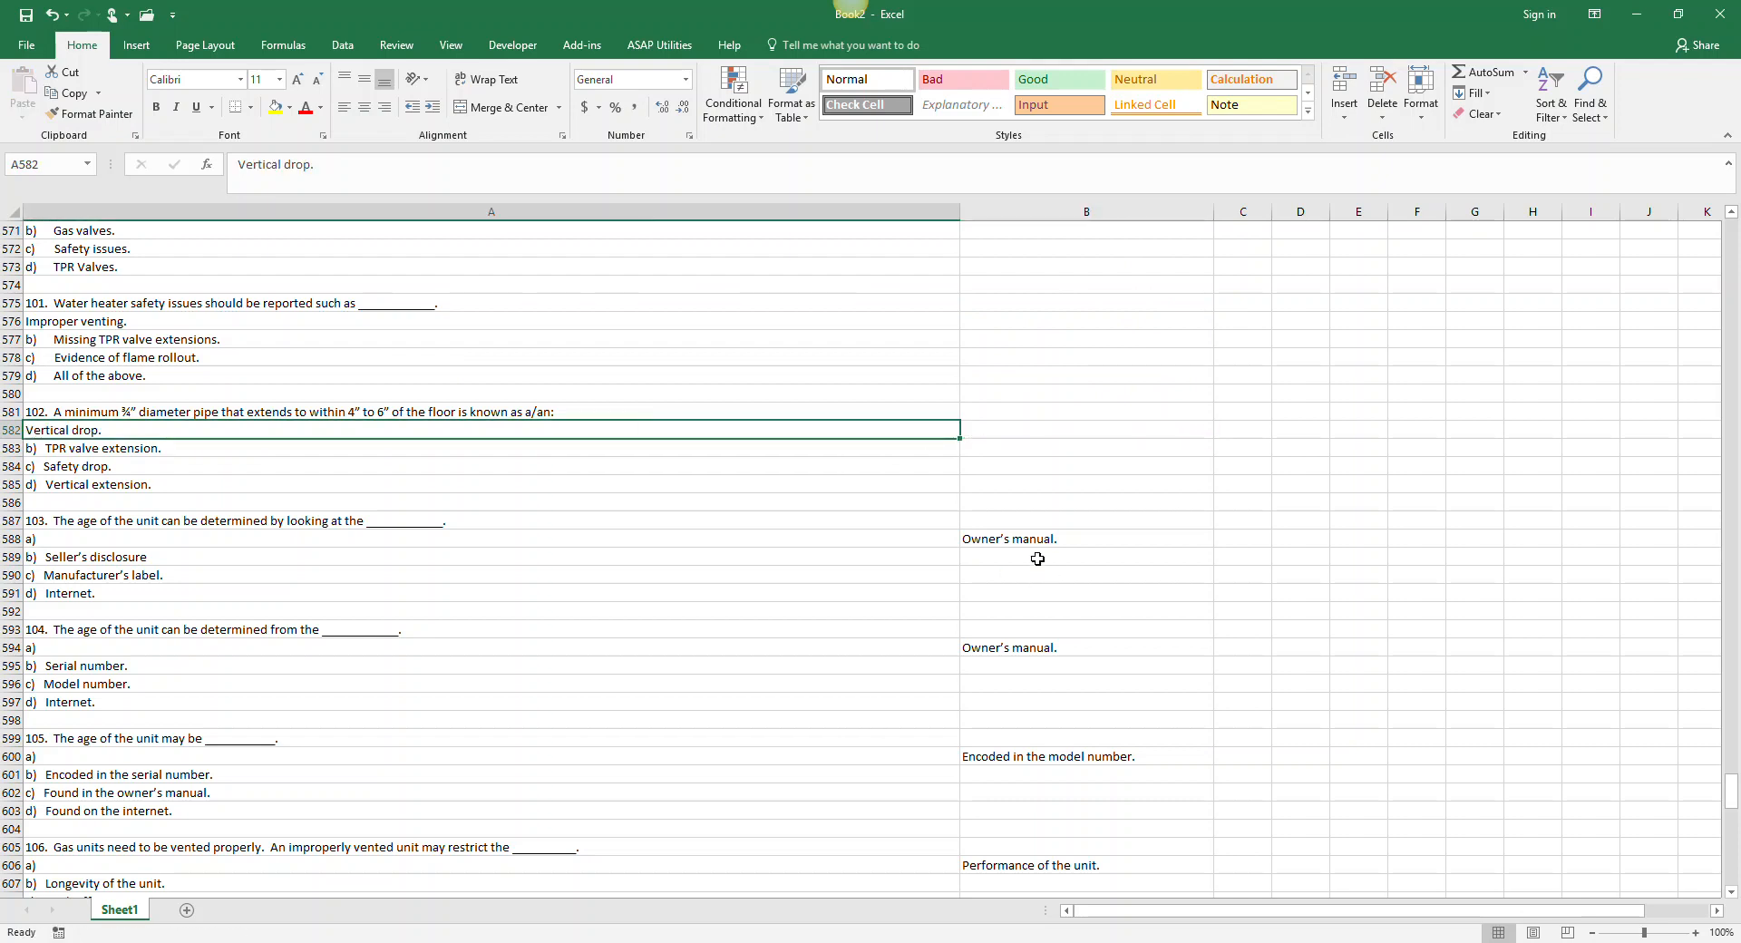
Move the "Owner's manual." answers of questions 103 and 104 from B588 and B594 to A588 and A594
click(1013, 535)
key(ctrl+x)
click(901, 536)
key(ctrl+v)
click(1000, 650)
key(ctrl+x)
click(916, 649)
key(ctrl+v)
Move "Encoded in the model number." from B600 to A600 and "Performance of the unit." from B606 to A606
click(985, 755)
key(ctrl+x)
click(933, 757)
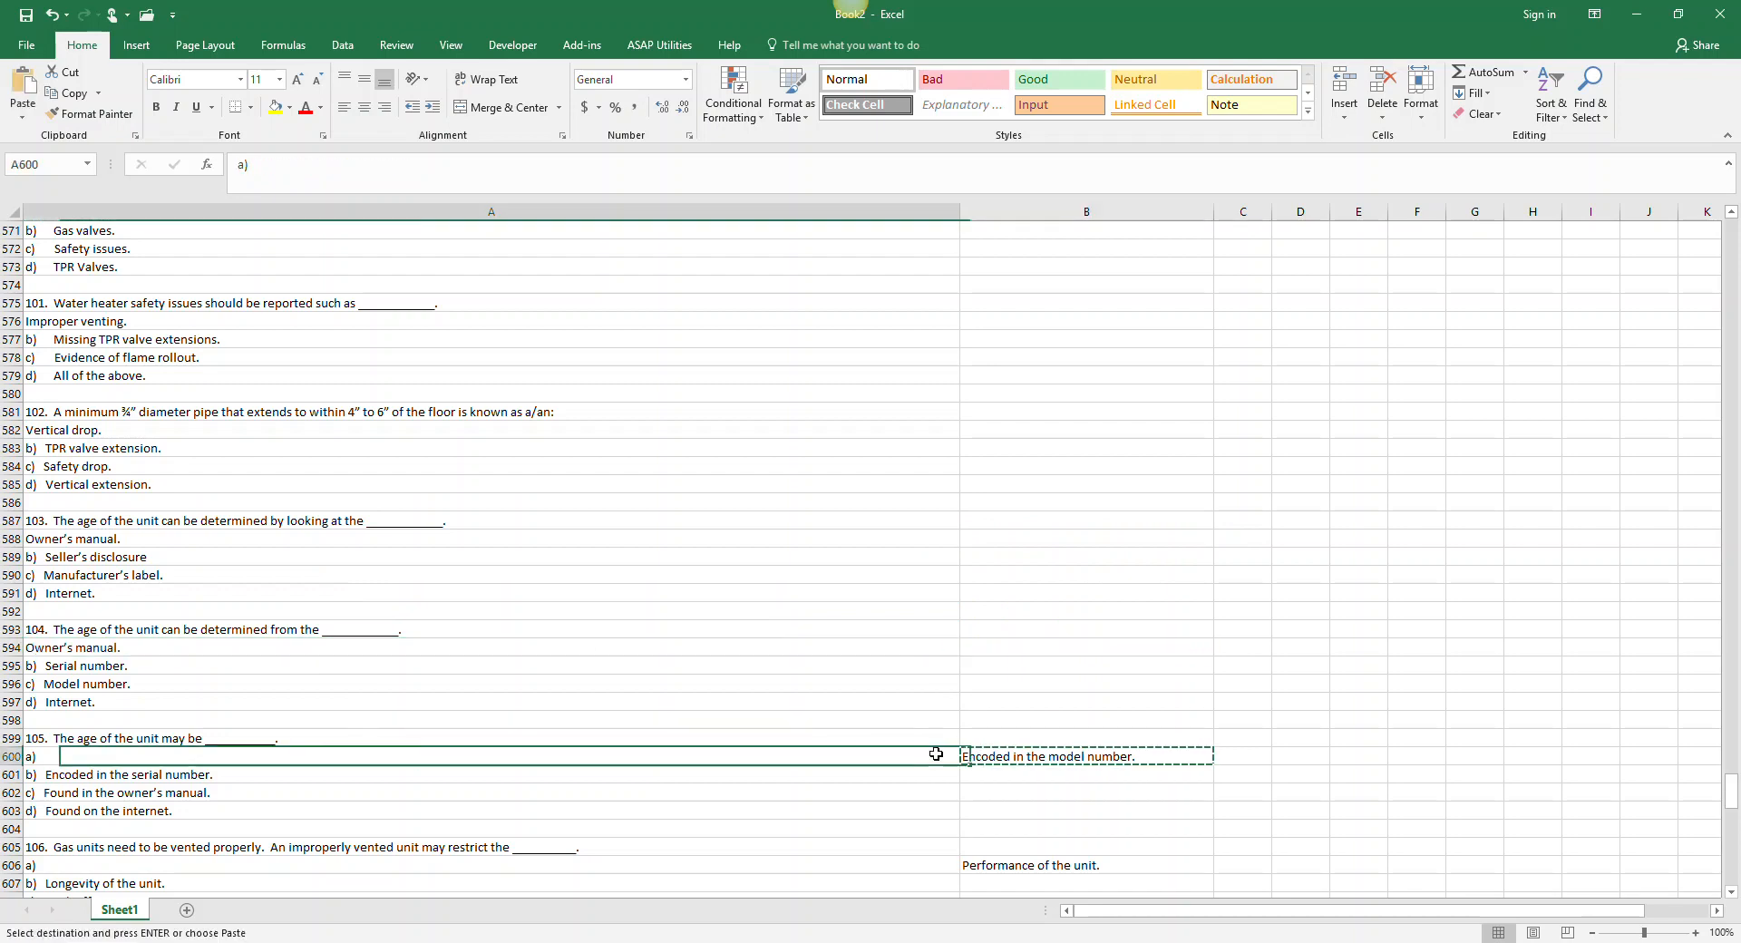
key(ctrl+v)
click(971, 864)
key(ctrl+x)
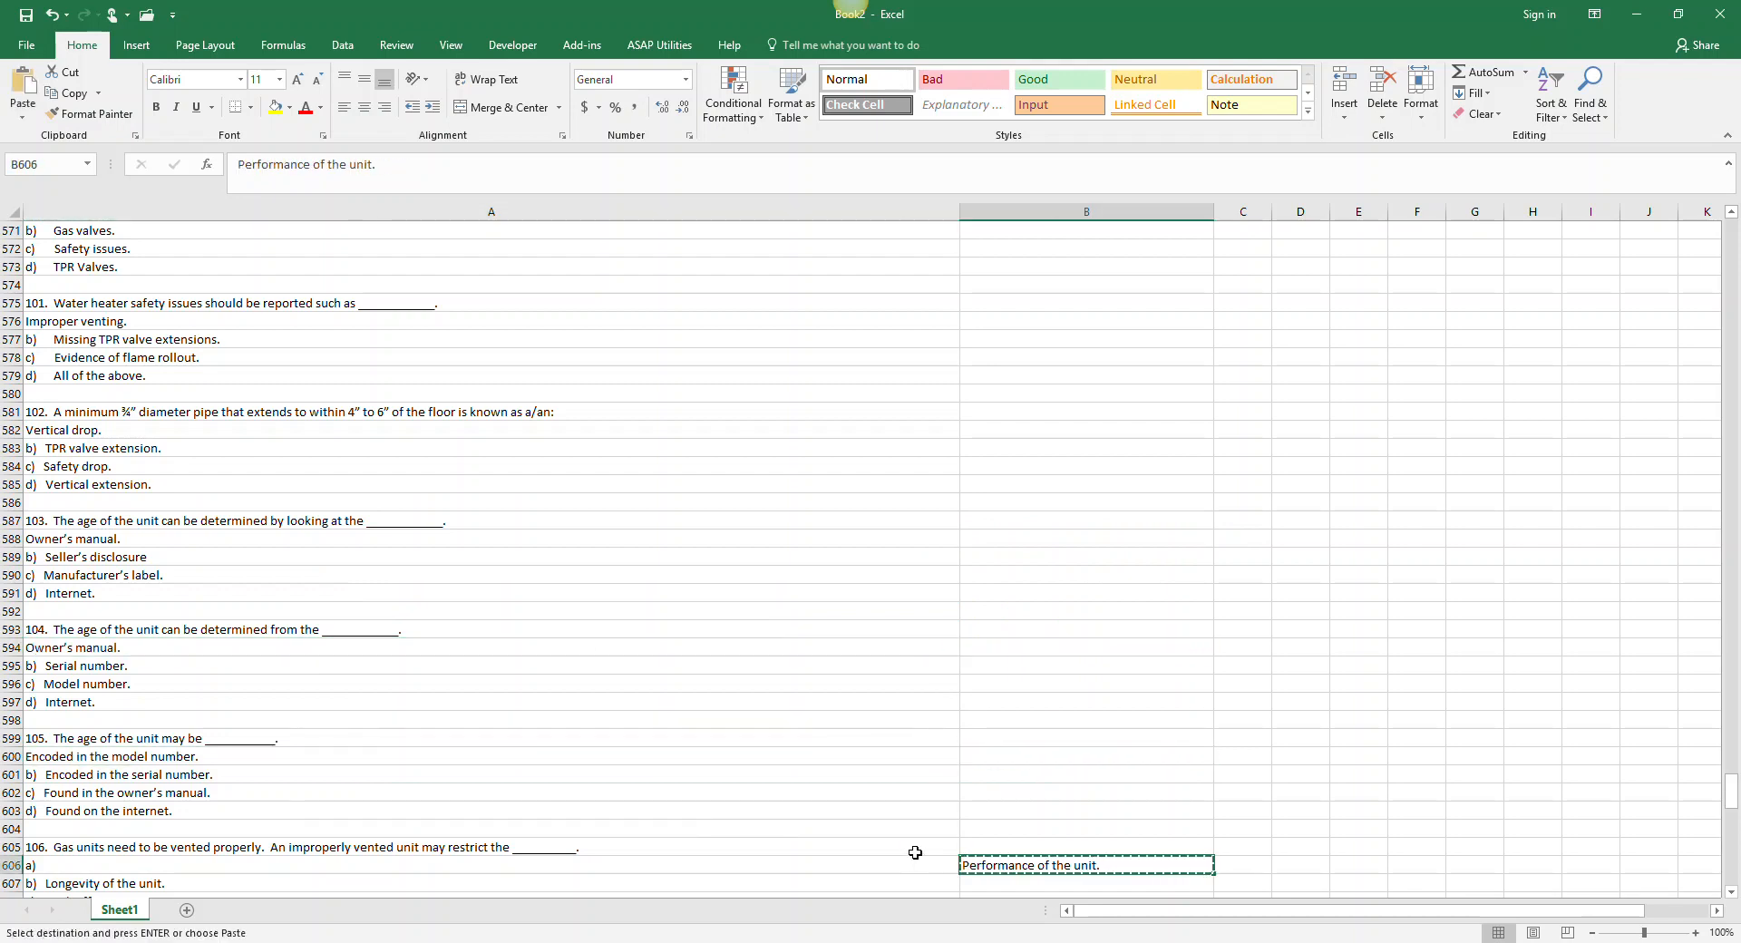
click(909, 864)
key(ctrl+v)
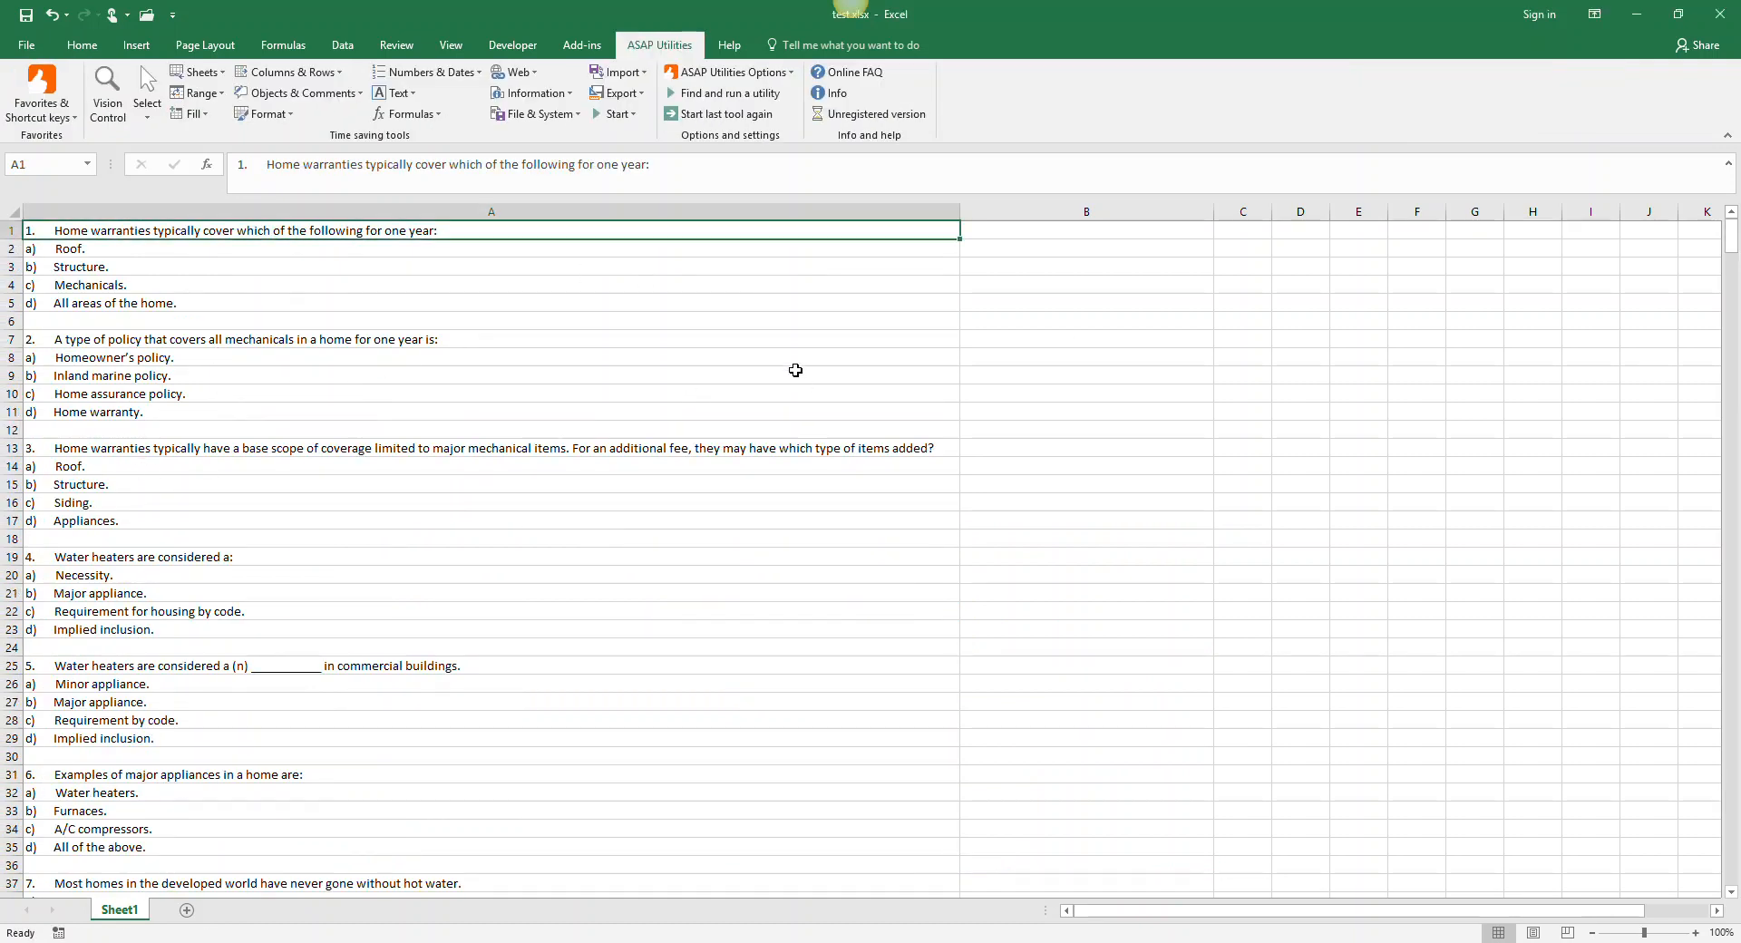
Delete all completely empty rows from the worksheet in test.xlsx using the ASAP Utilities row tool
scroll(427, 318, down, 4)
click(100, 319)
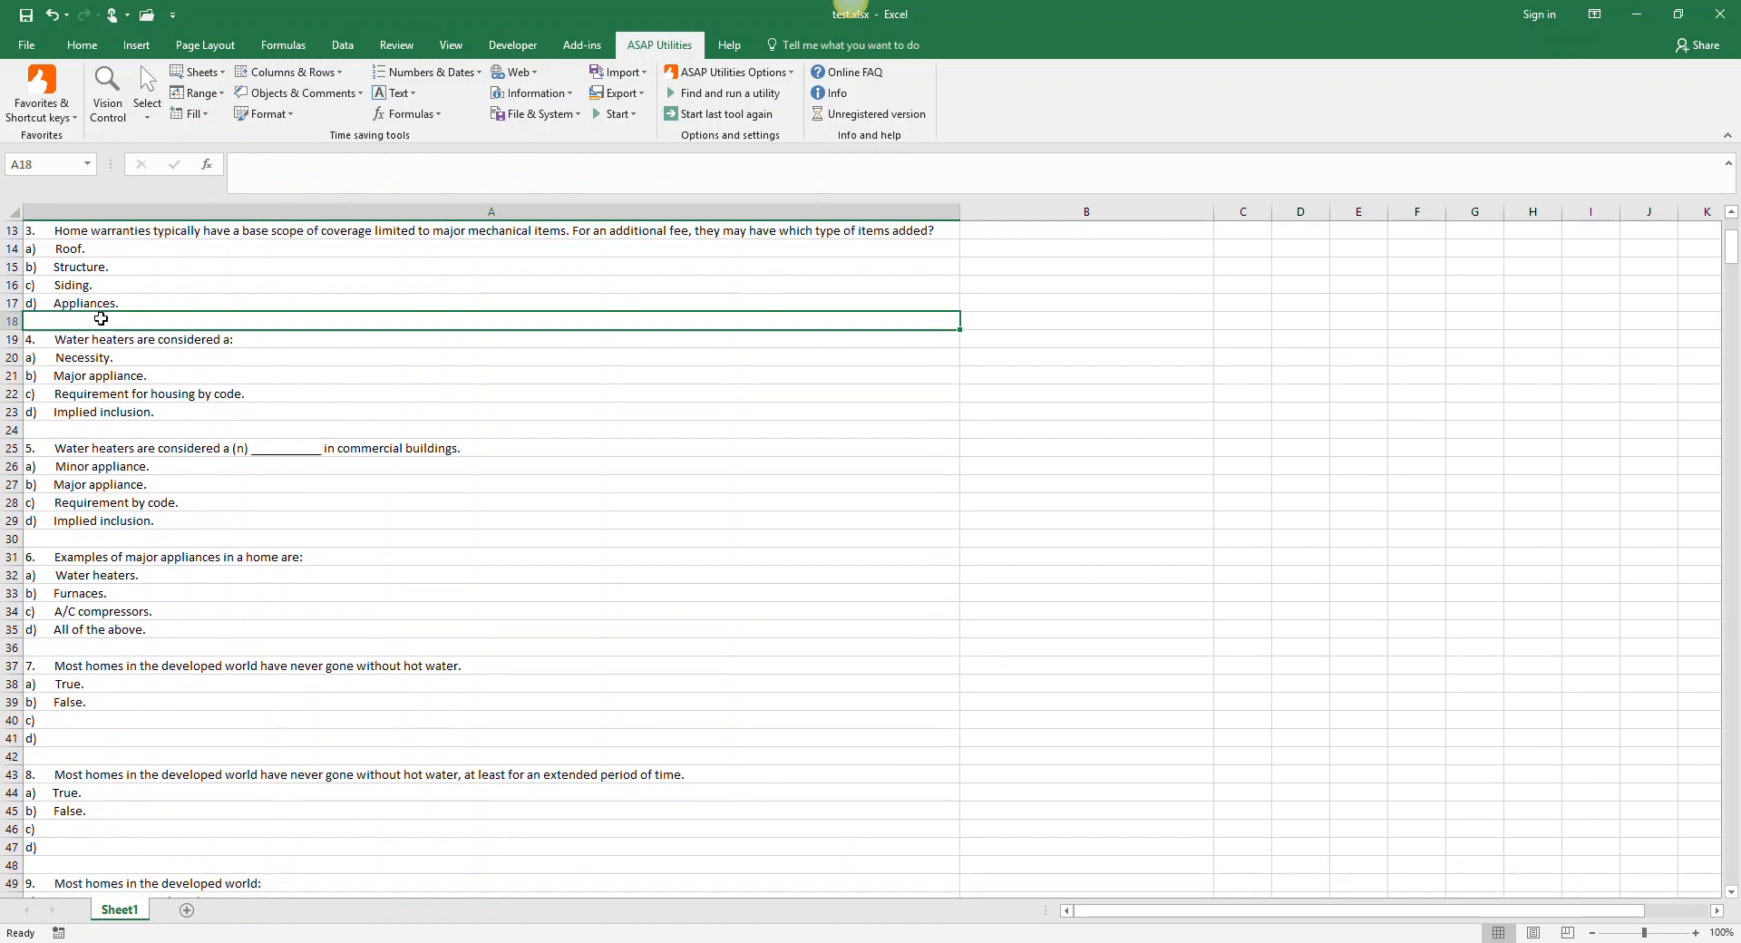
click(111, 539)
scroll(271, 520, up, 2)
scroll(271, 520, up, 2)
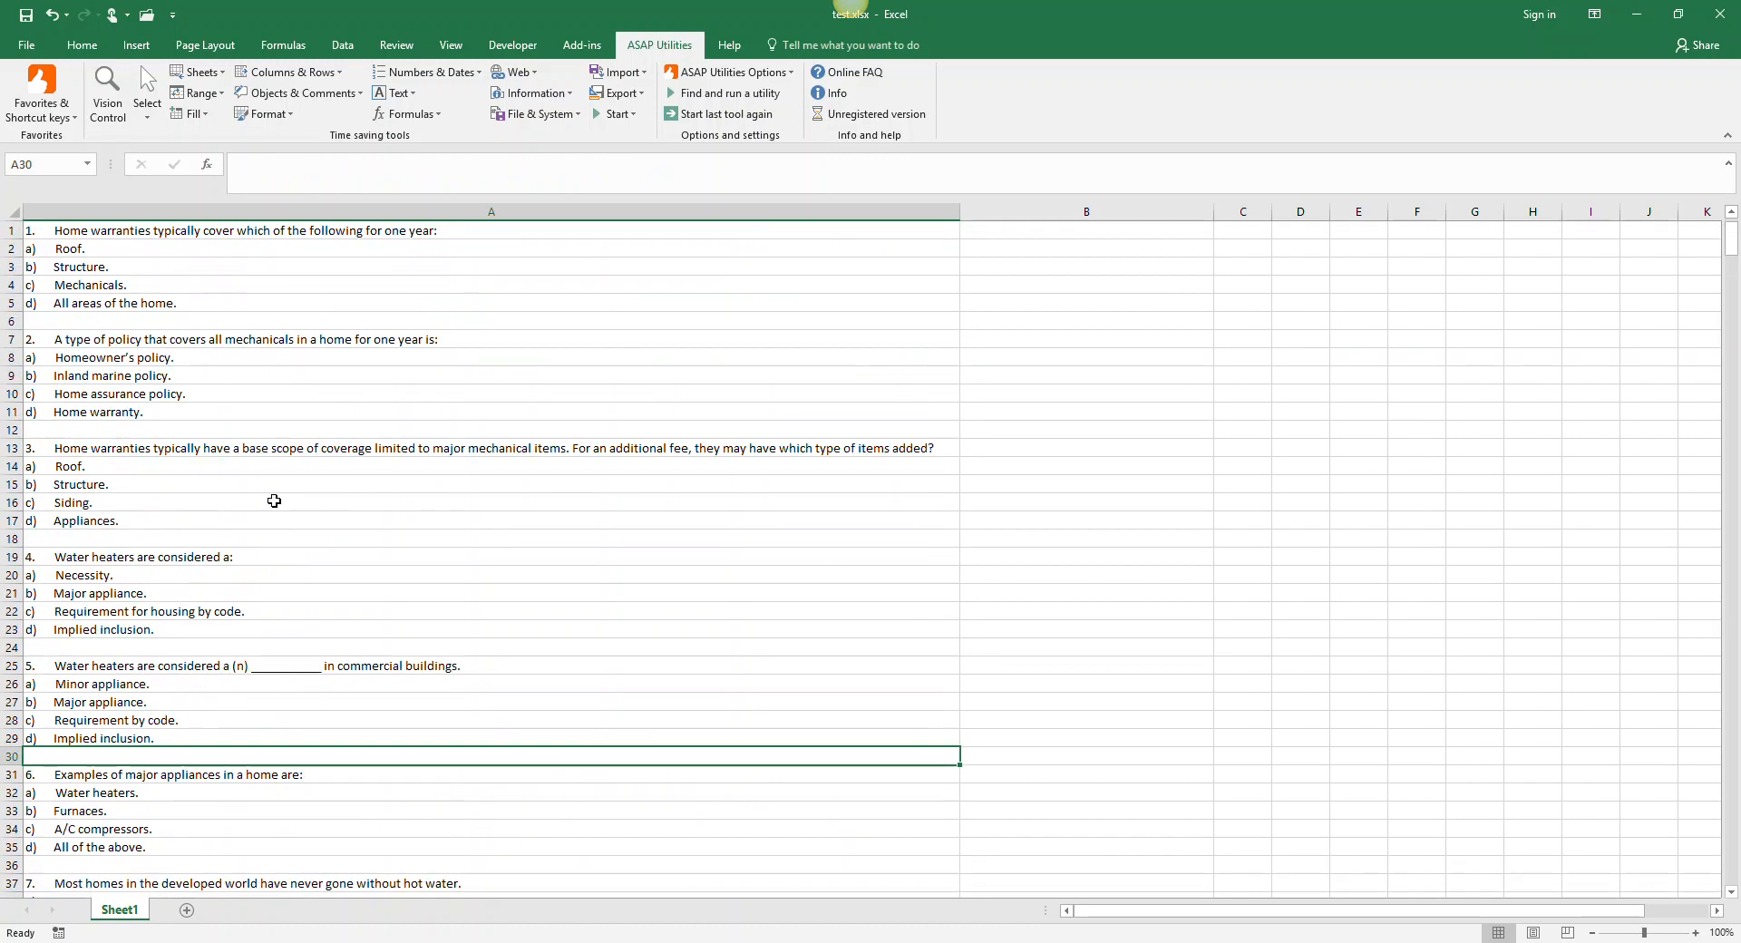
click(215, 211)
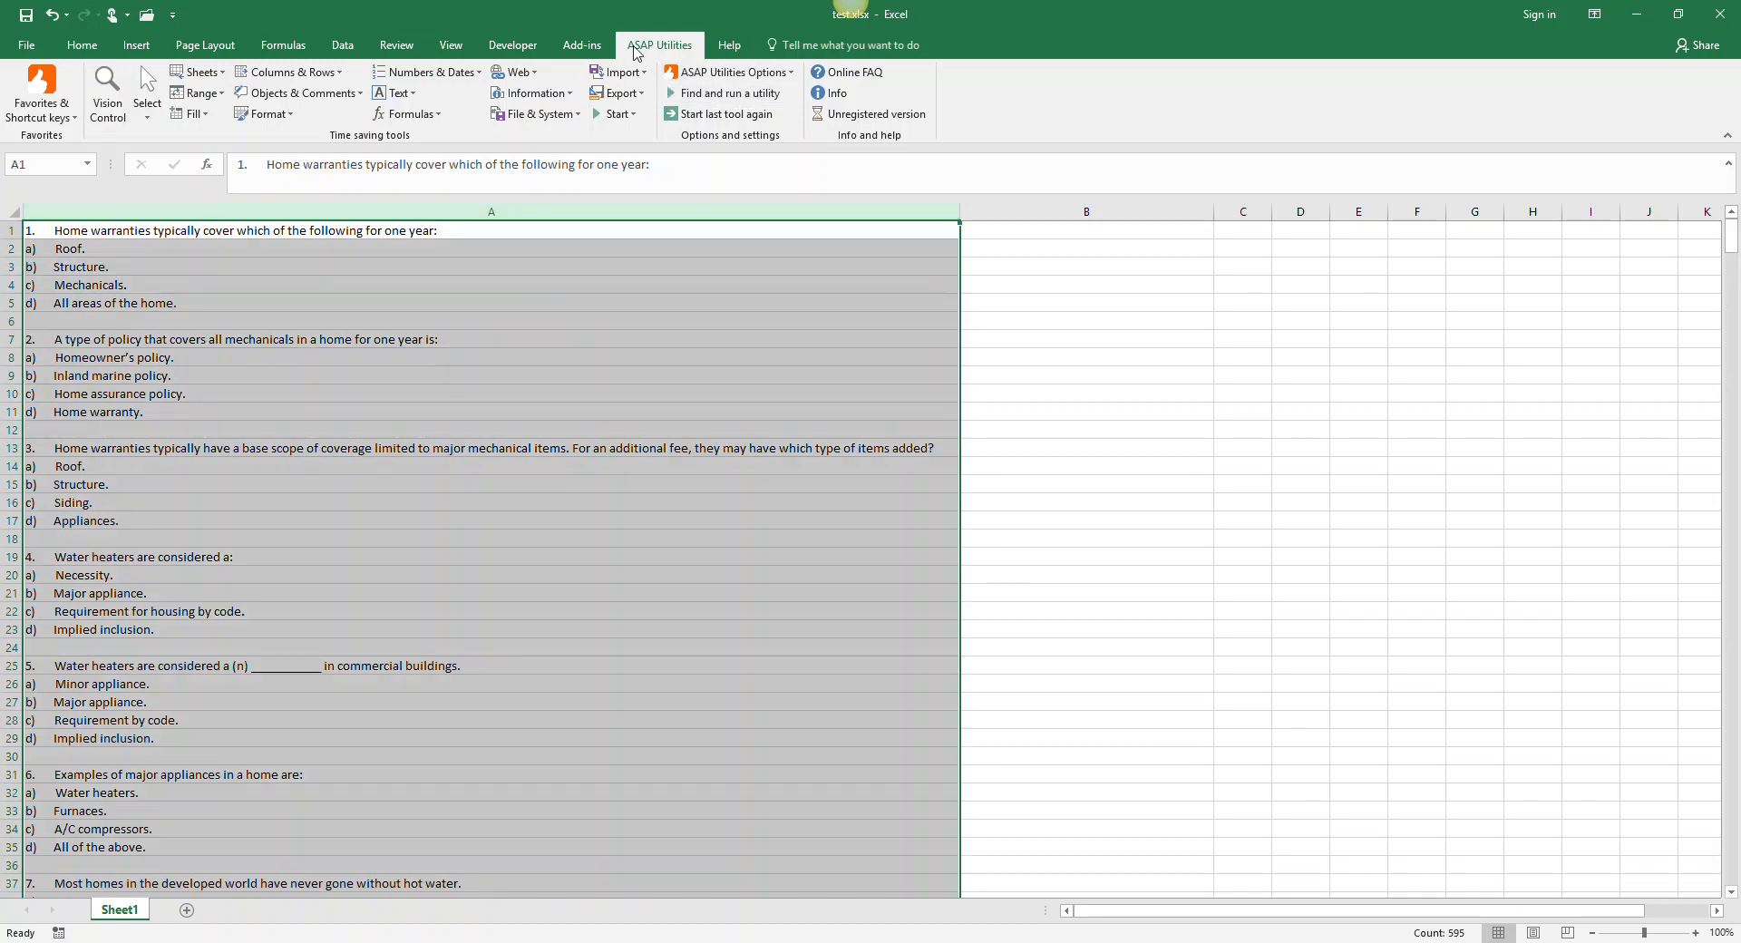
click(306, 72)
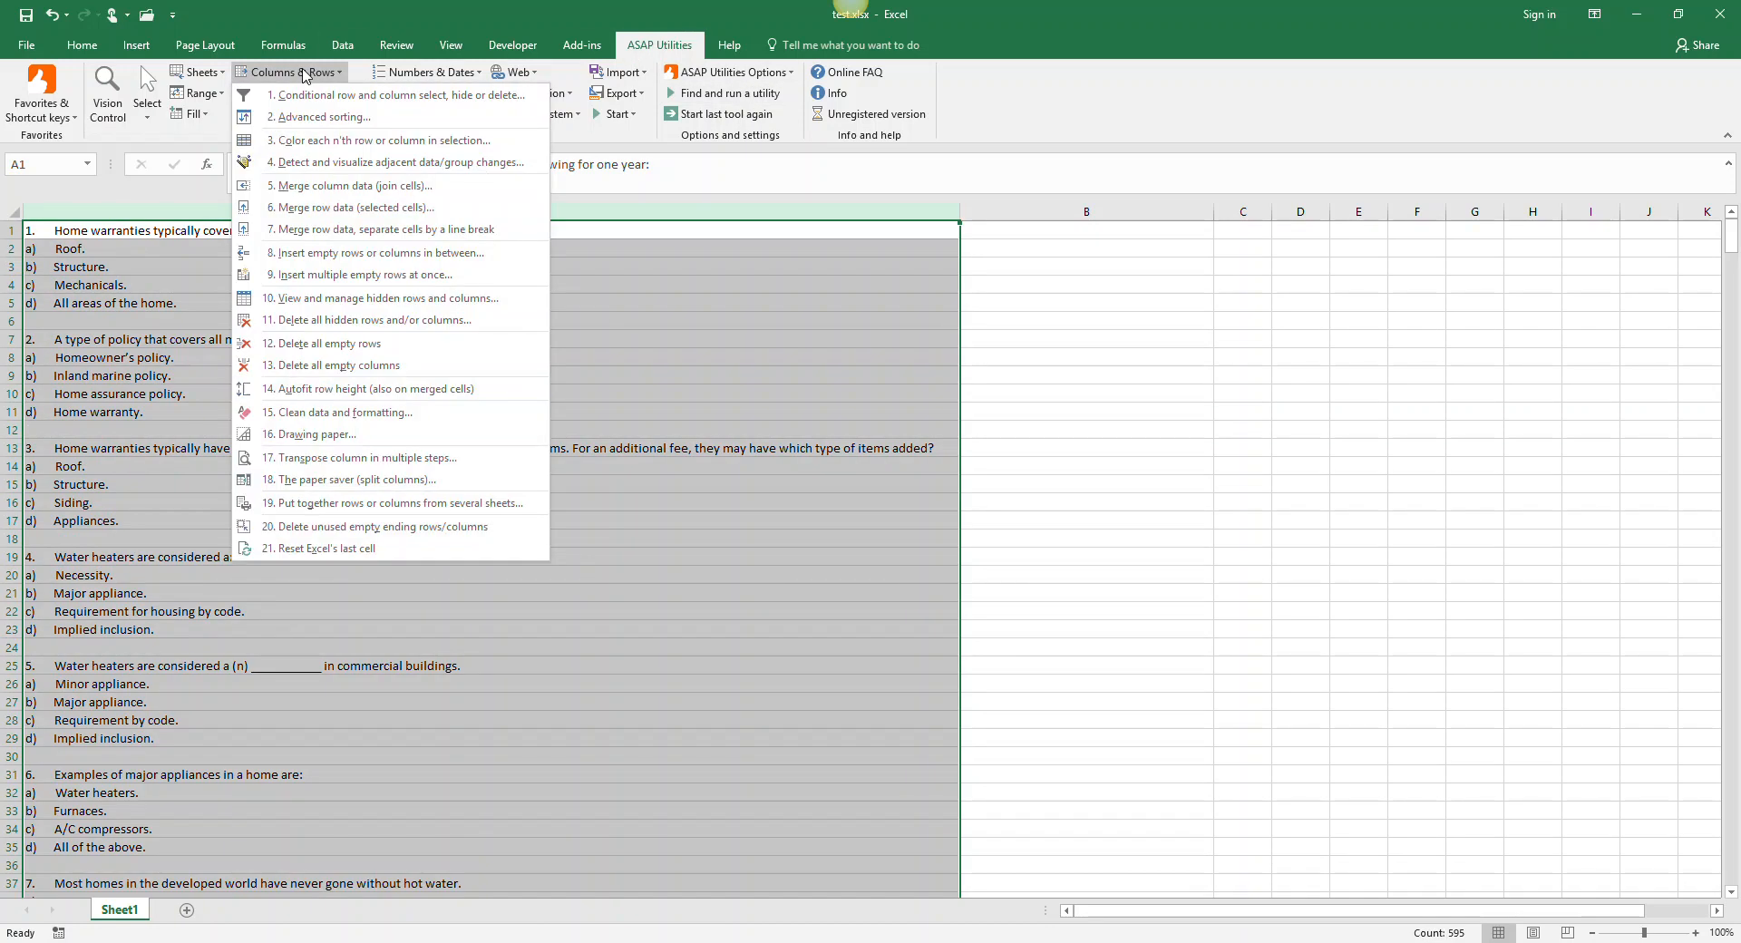
click(344, 352)
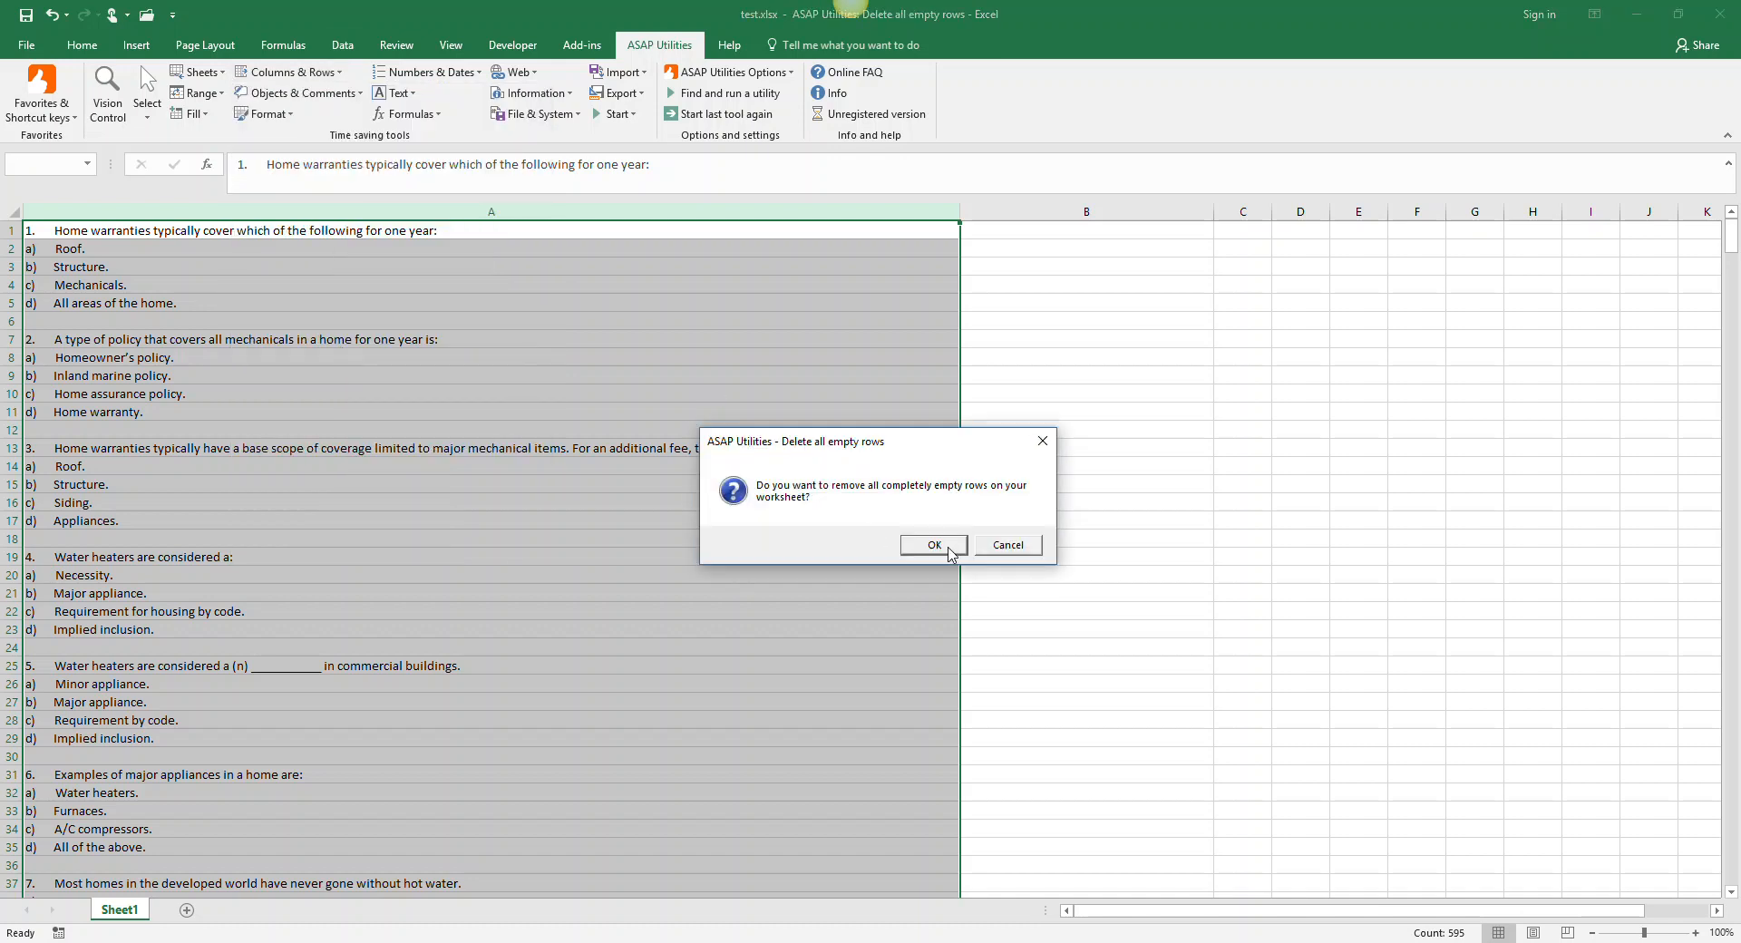
click(933, 545)
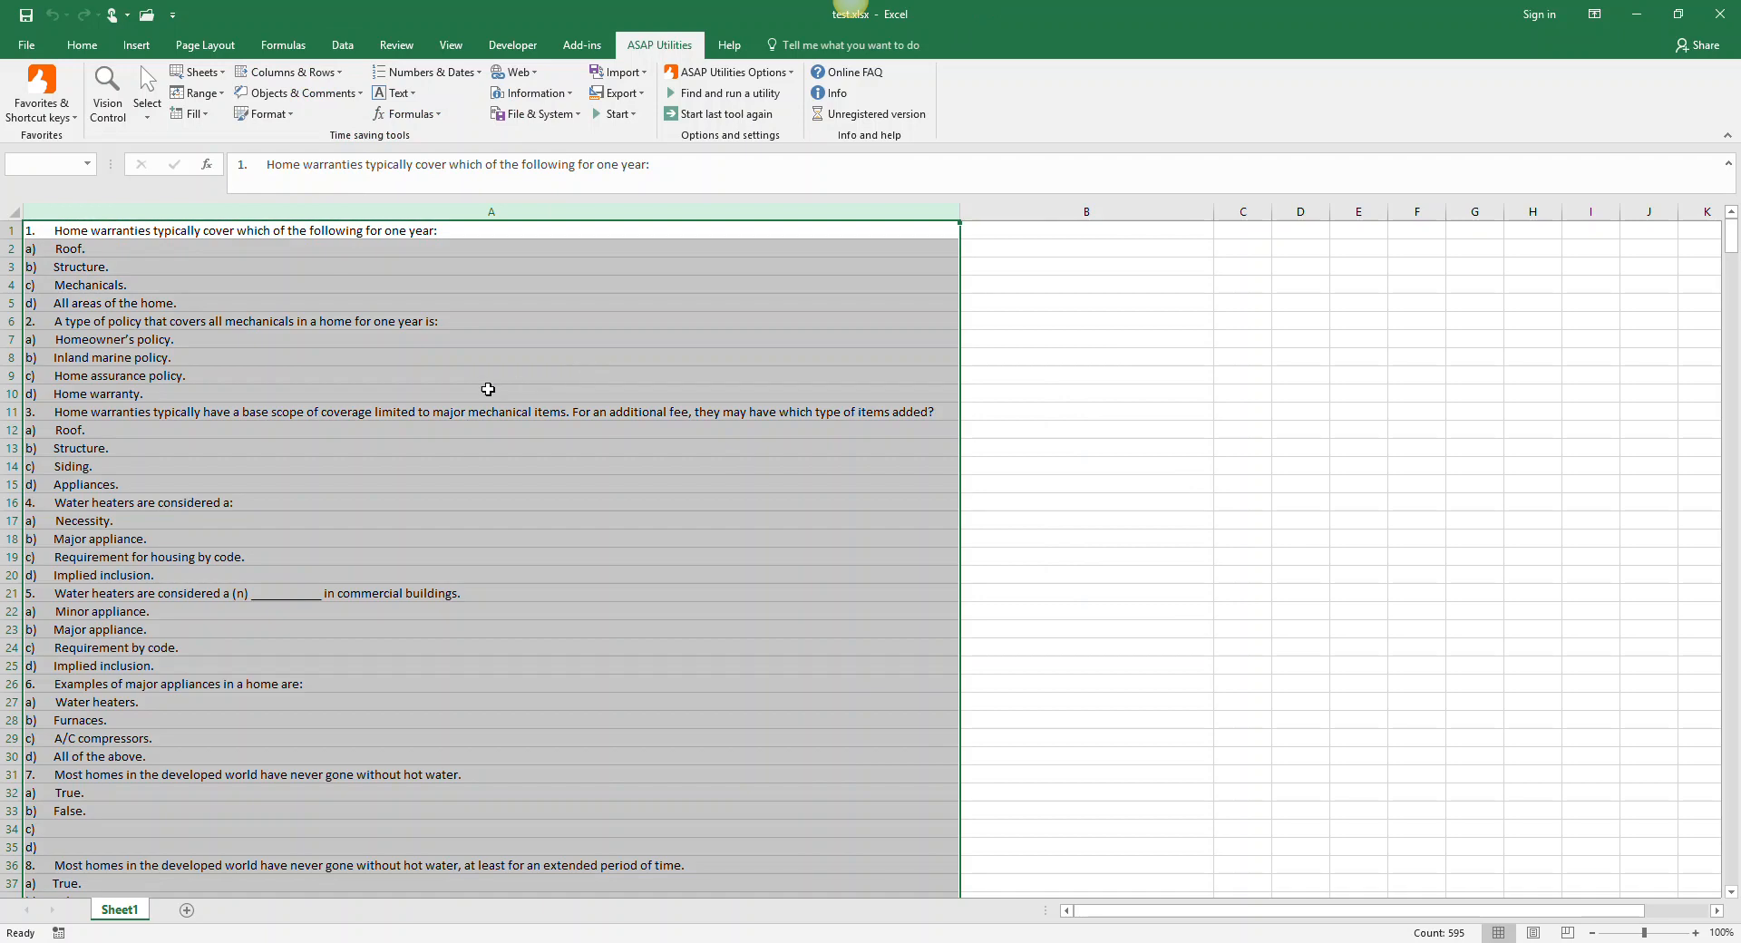
Review the question list in column A for leftover blank rows between the questions
click(490, 388)
scroll(490, 378, down, 3)
scroll(491, 378, down, 12)
scroll(473, 440, down, 12)
scroll(461, 463, down, 8)
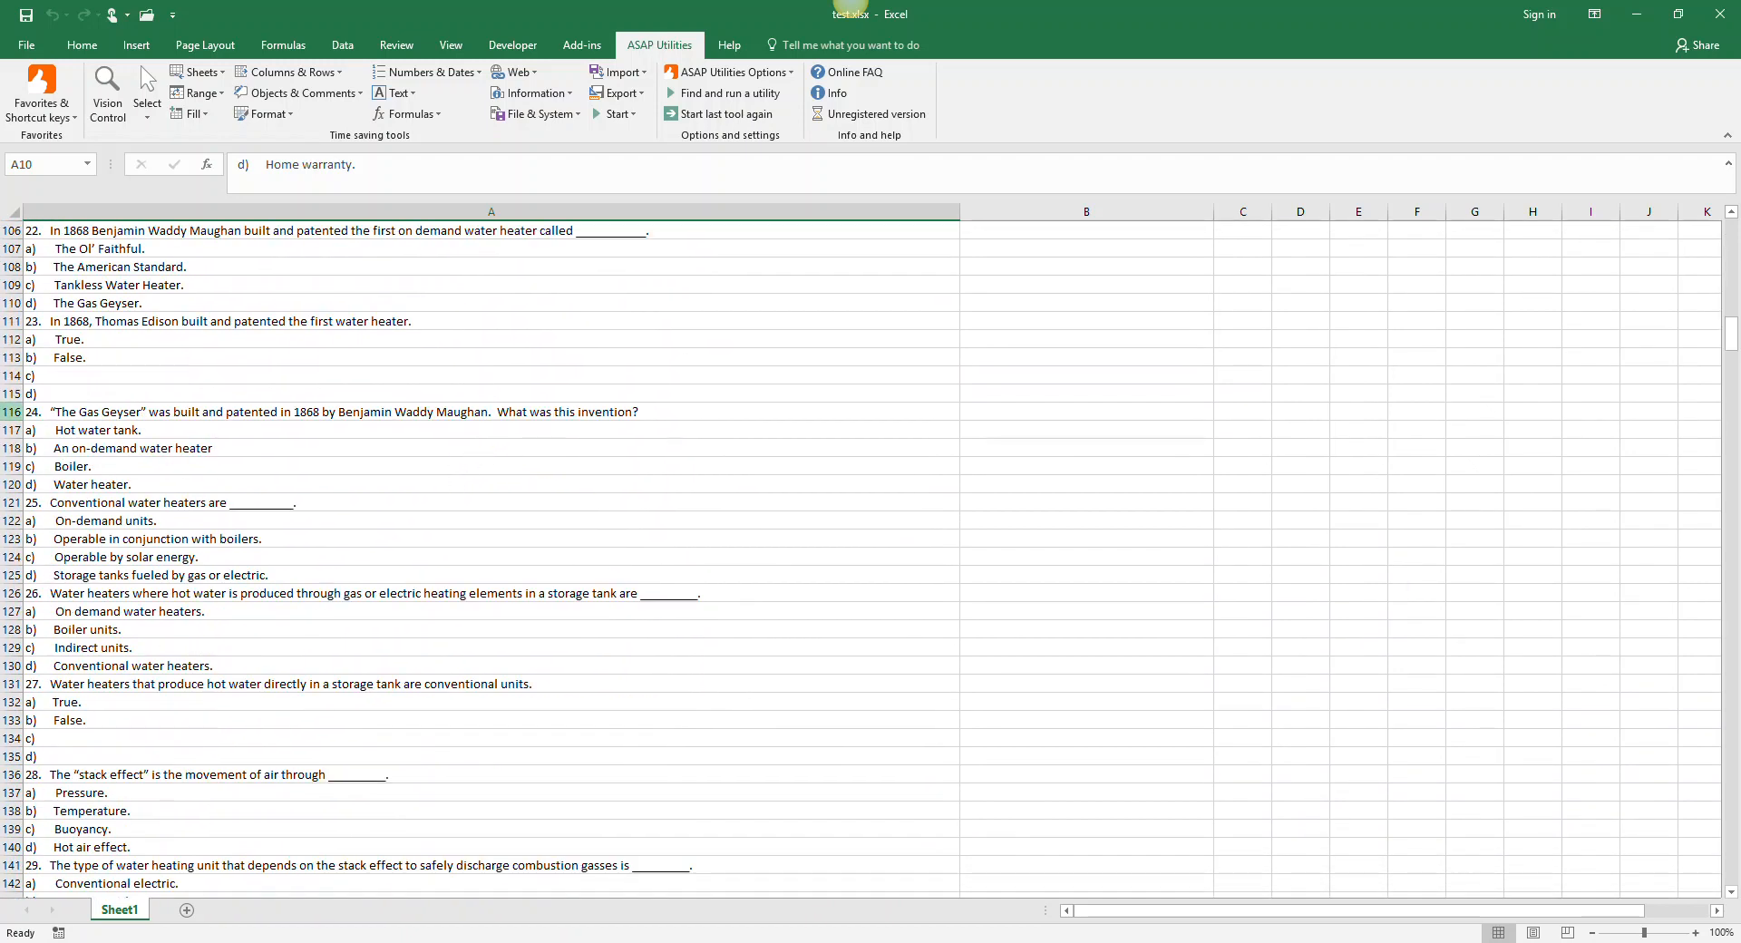
Review the remaining questions in column A for four answer rows each and no blank rows between them
click(53, 379)
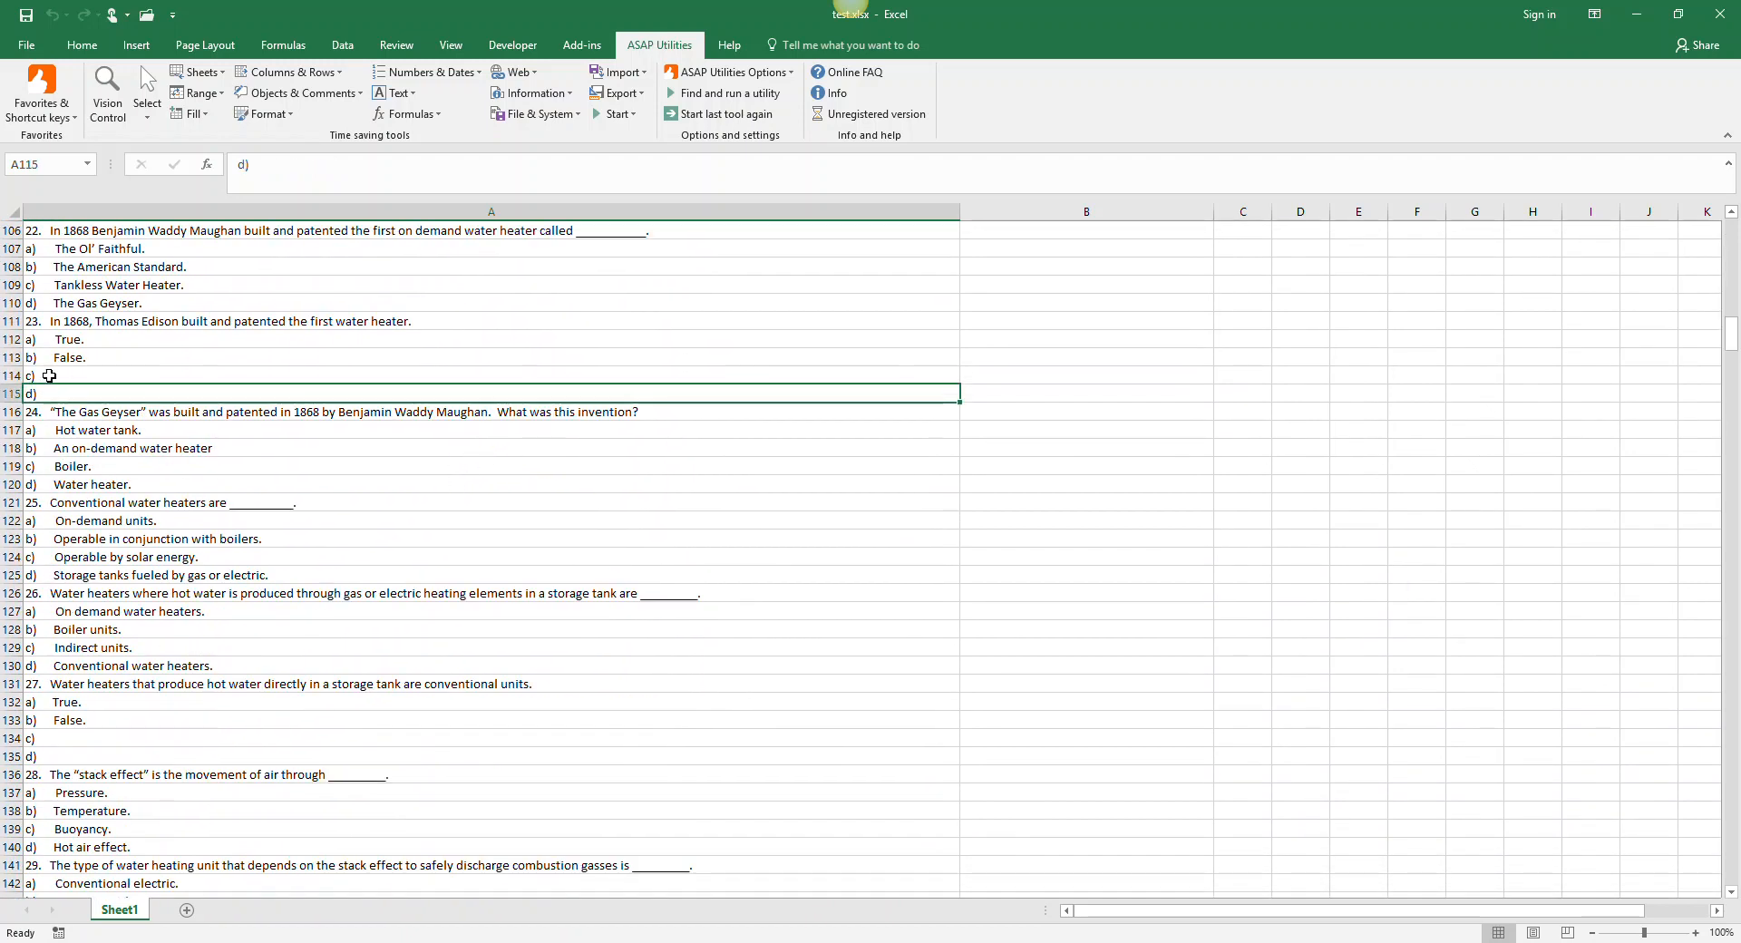
click(45, 397)
scroll(240, 521, down, 11)
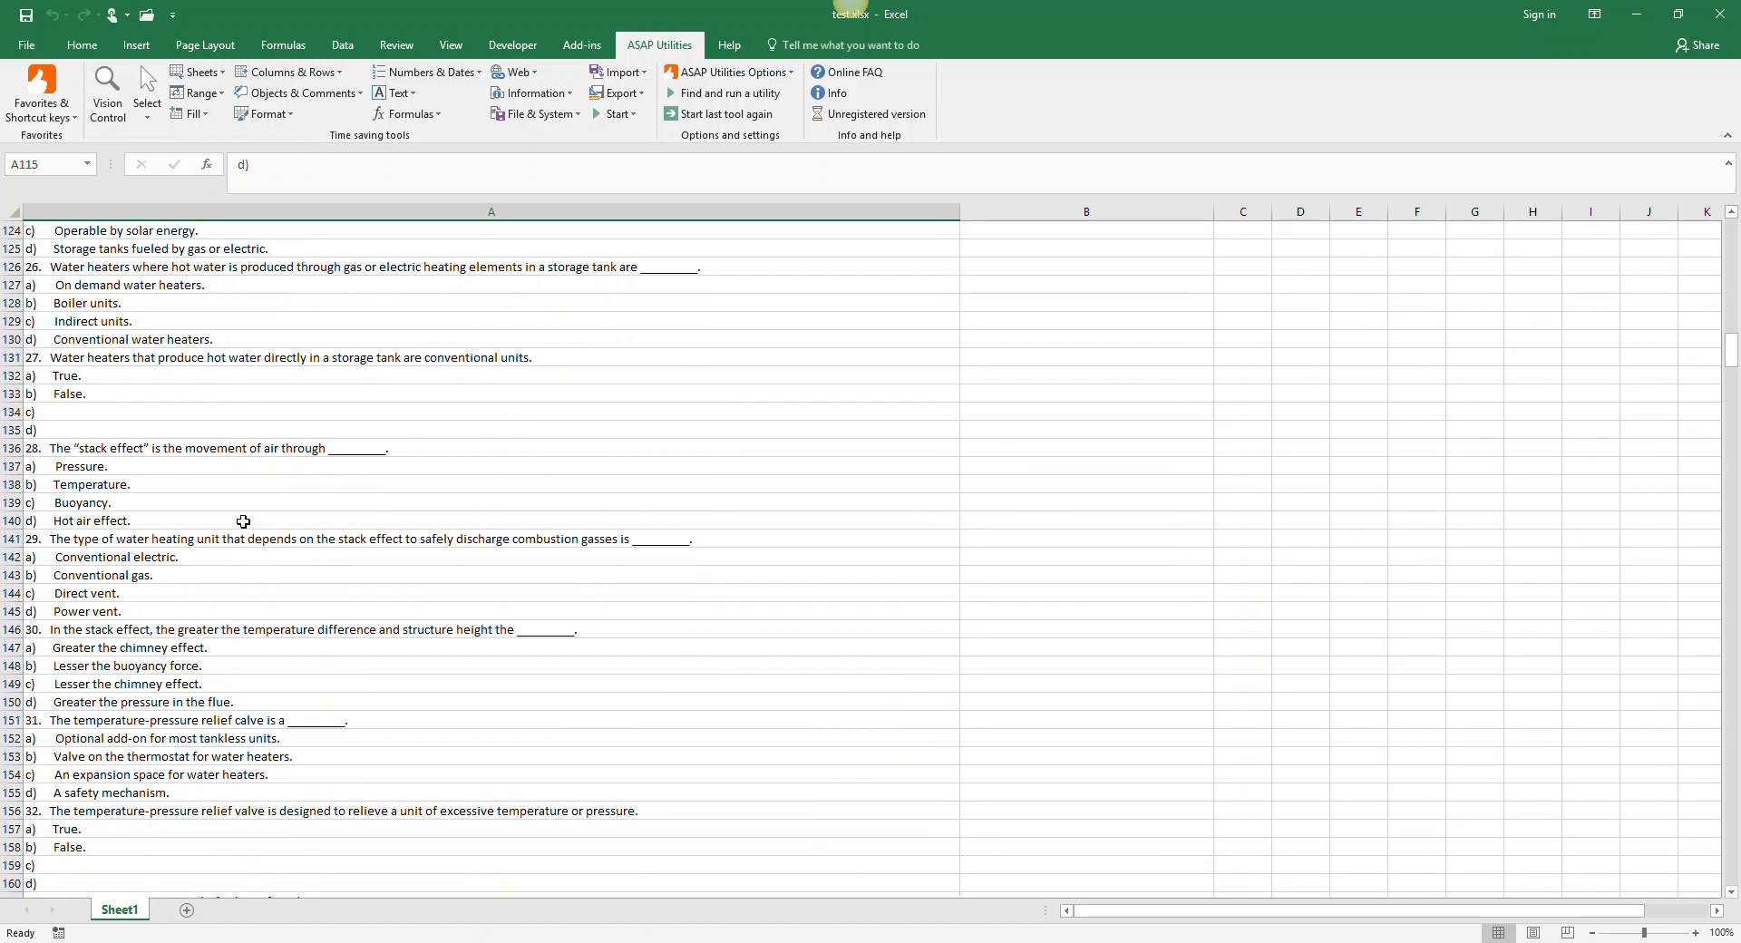
scroll(240, 521, down, 1)
click(160, 525)
click(168, 556)
click(176, 535)
scroll(178, 535, down, 12)
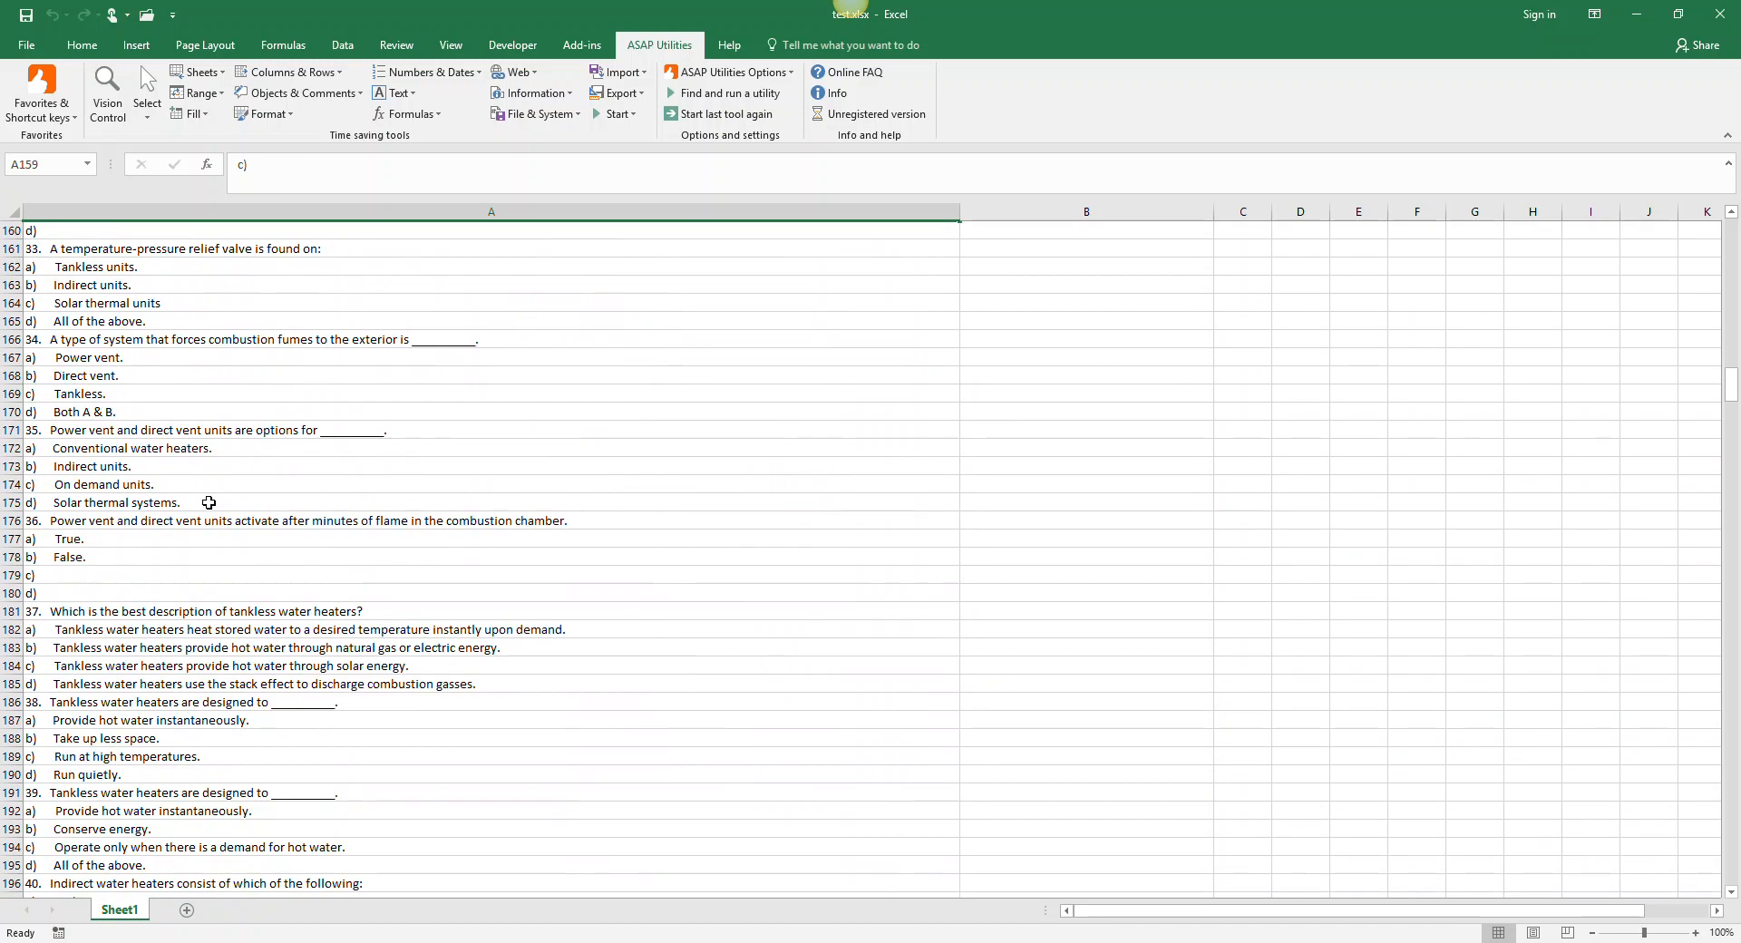
scroll(208, 502, down, 14)
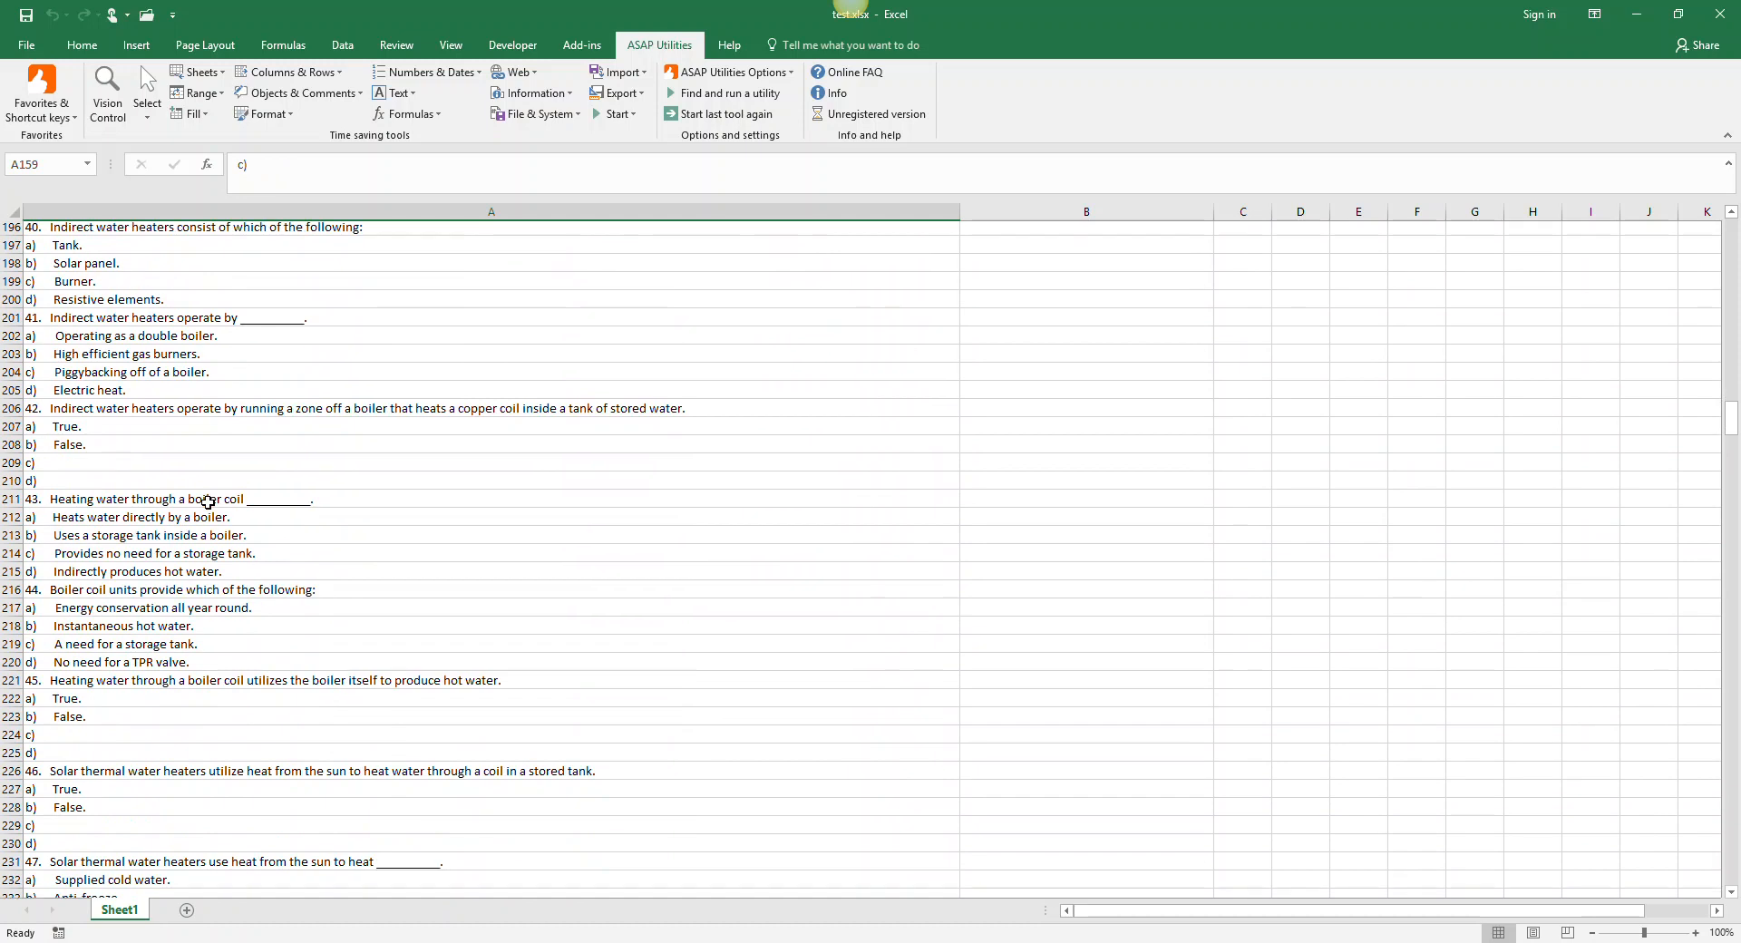
scroll(206, 508, down, 20)
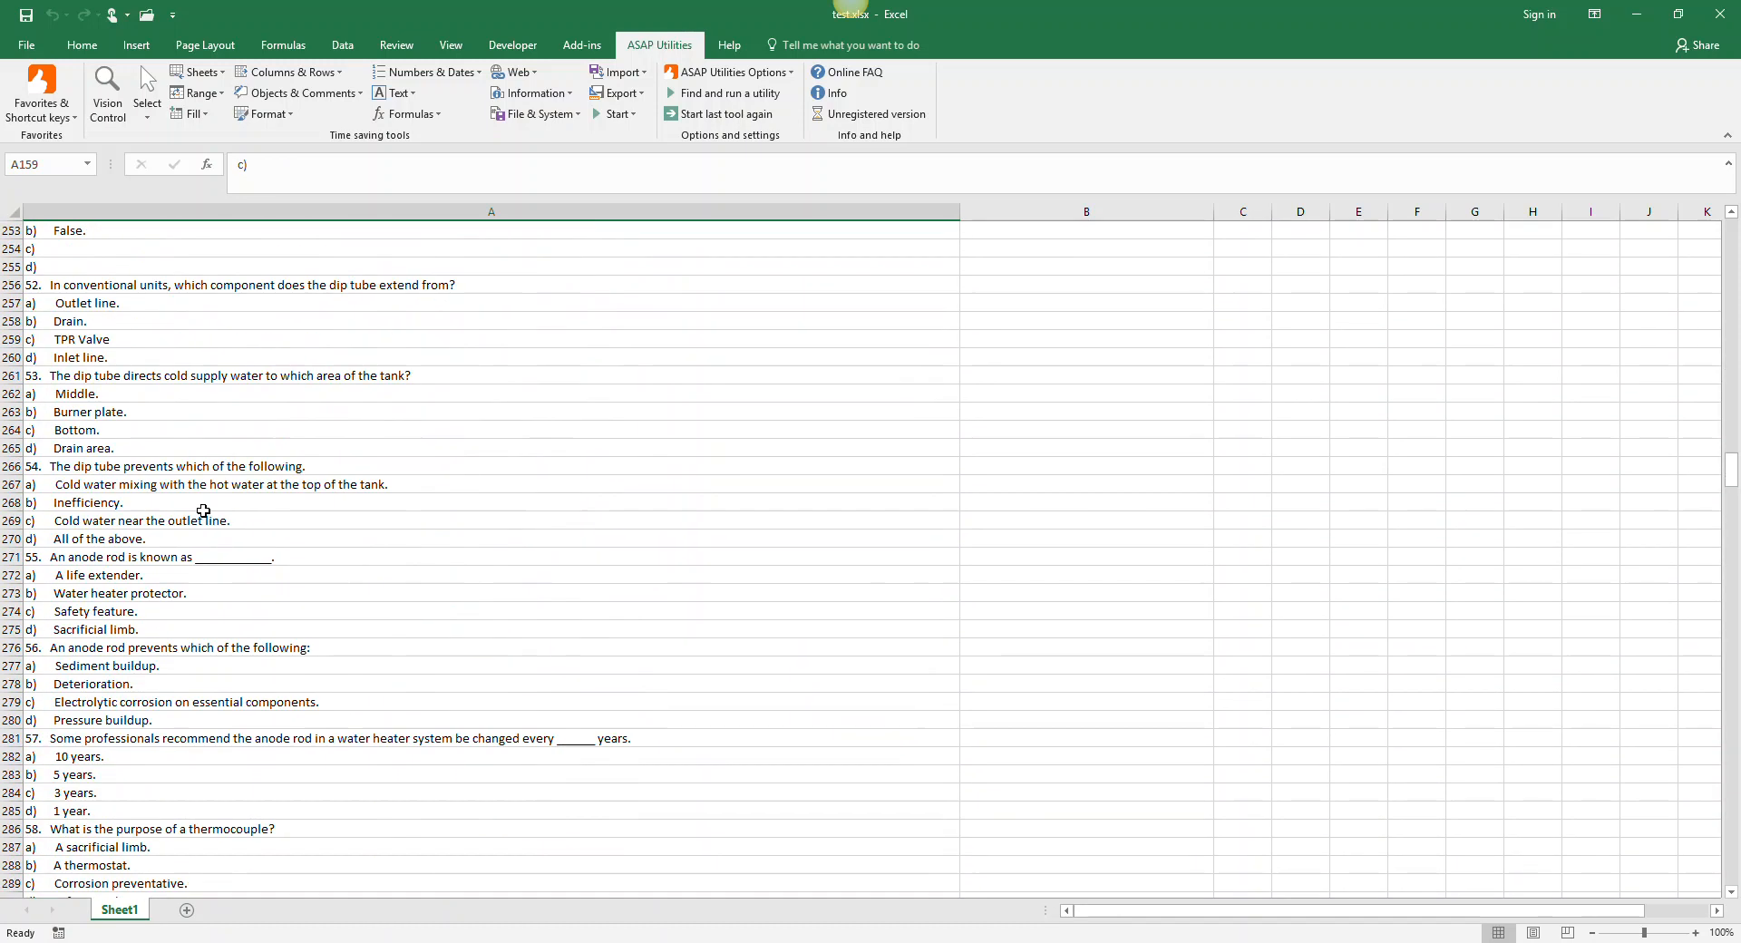
scroll(205, 541, down, 20)
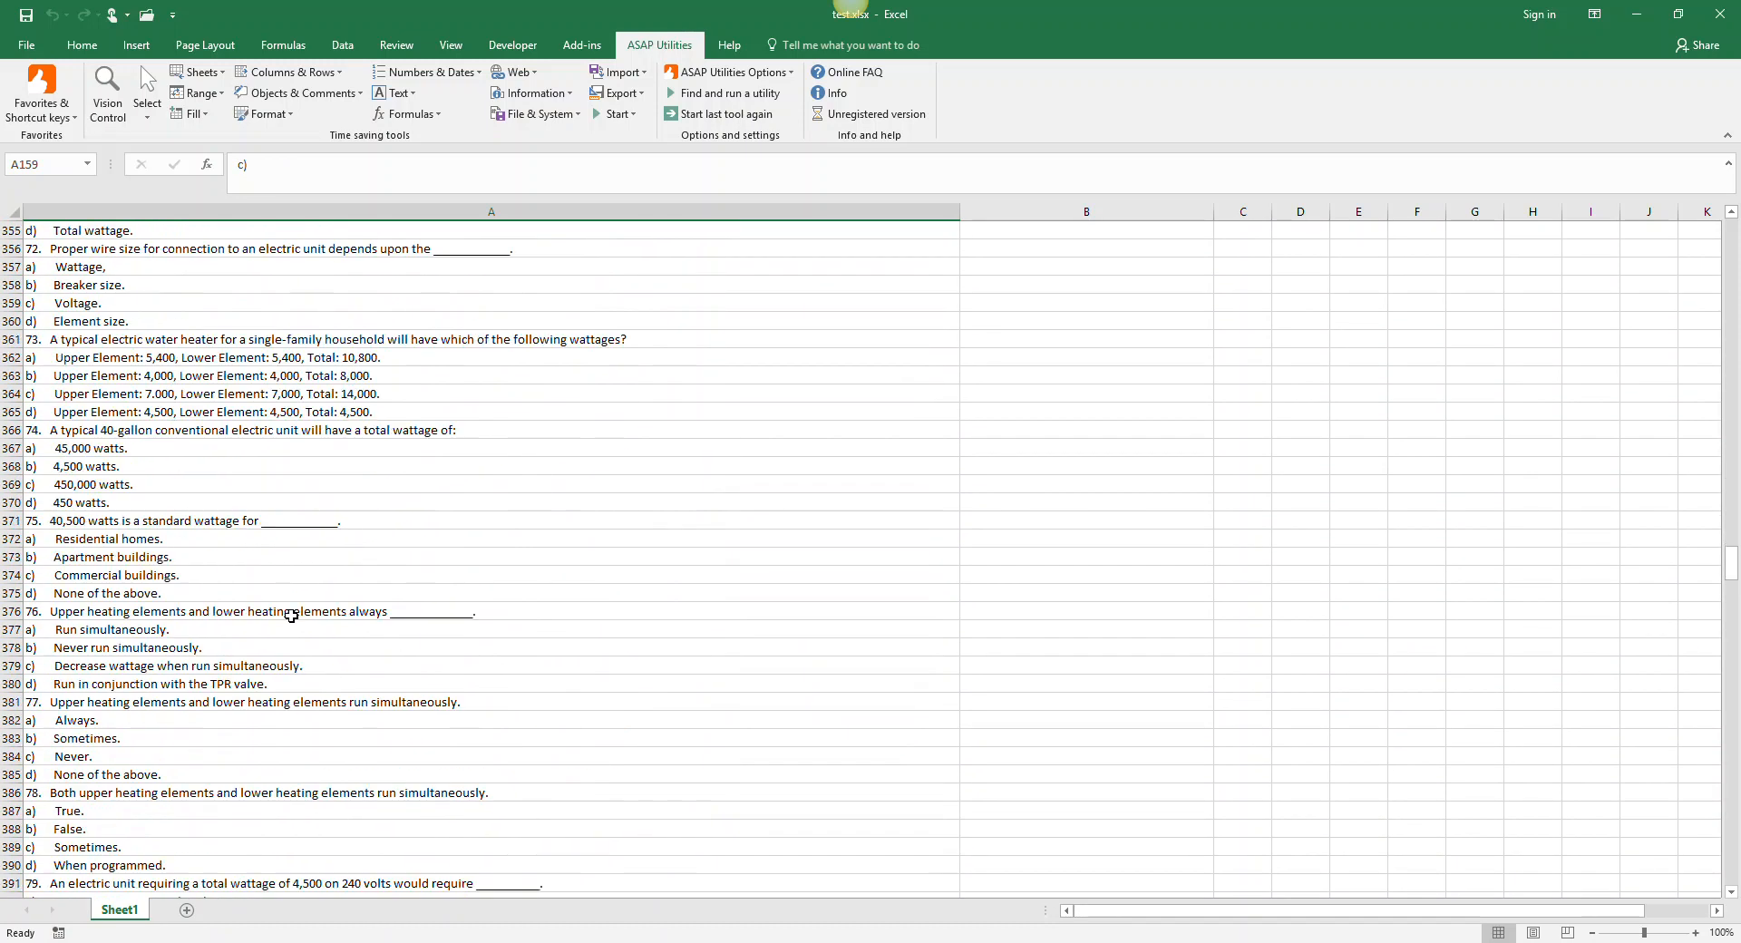
scroll(297, 624, down, 20)
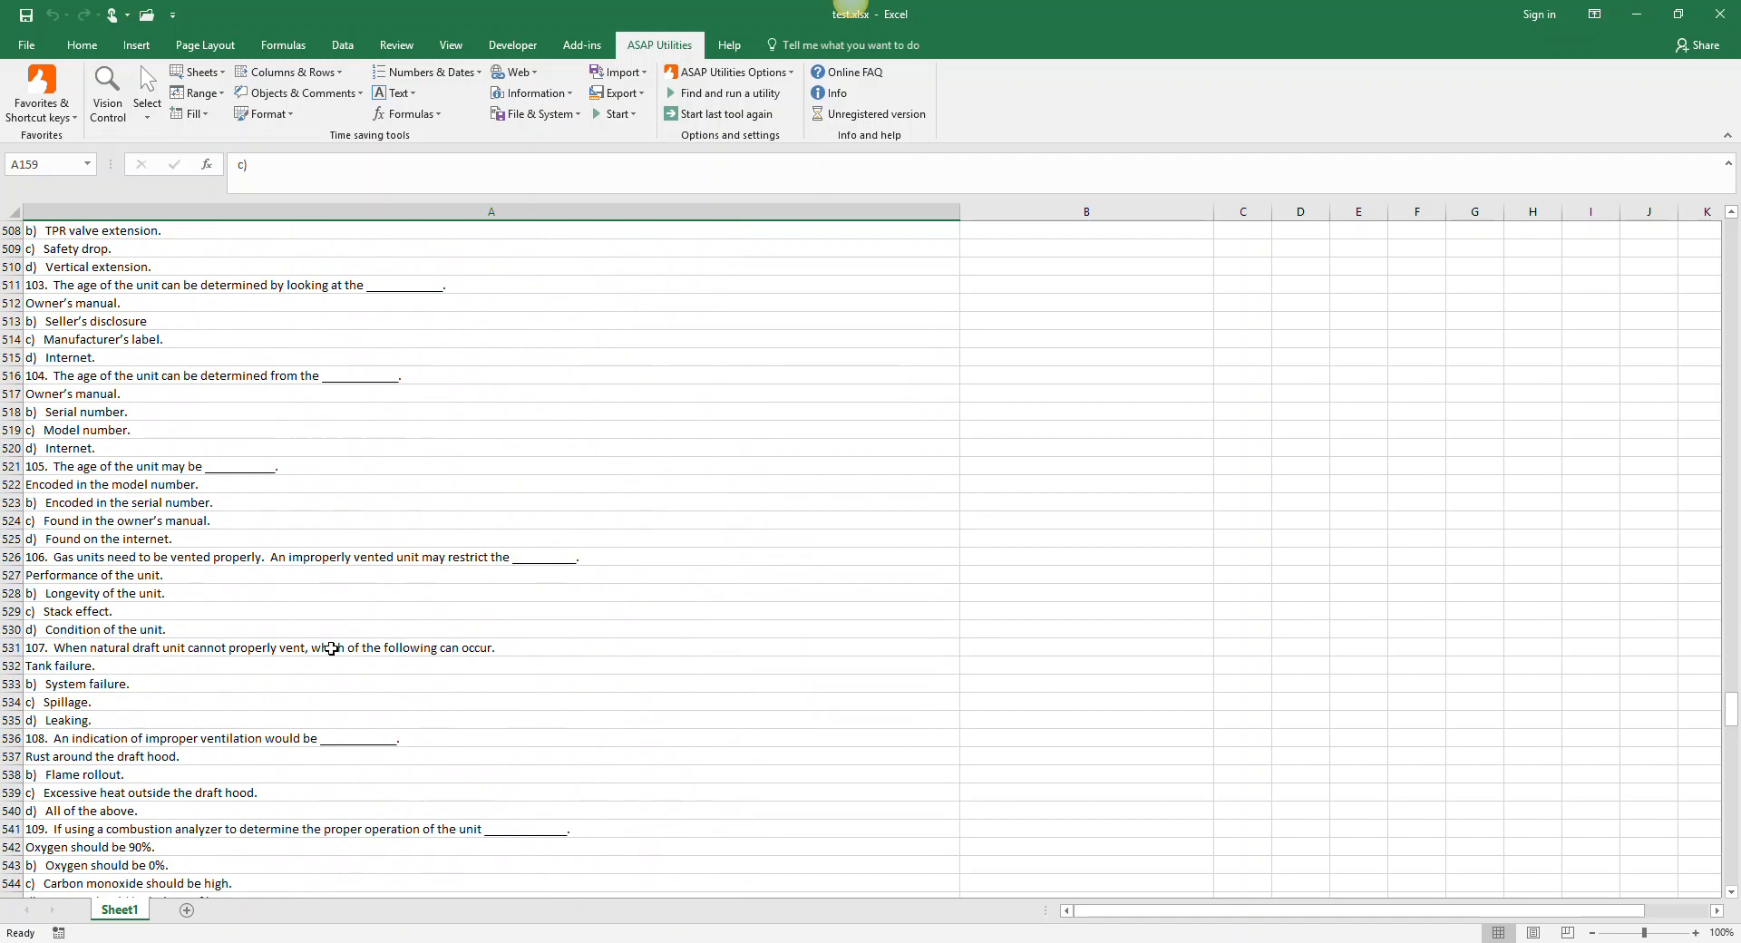
scroll(349, 661, up, 12)
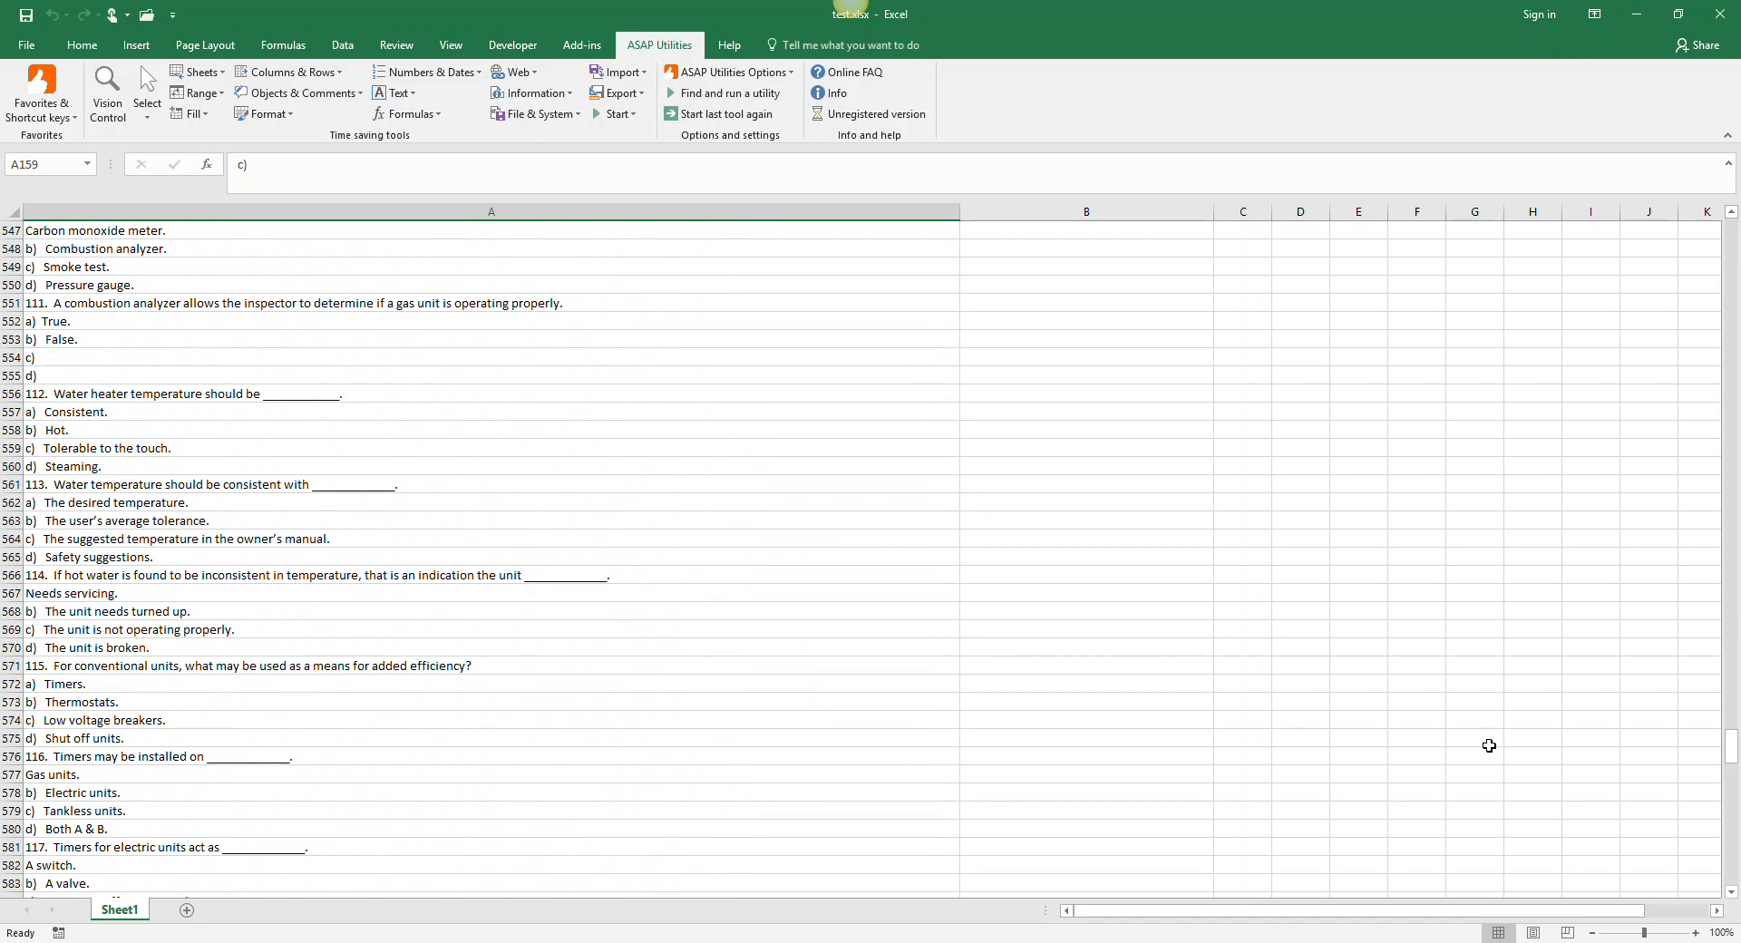
Transpose column A in steps of 5 rows with ASAP Utilities, placing each question and its four answers across columns A to E
drag(1731, 753, 1705, 200)
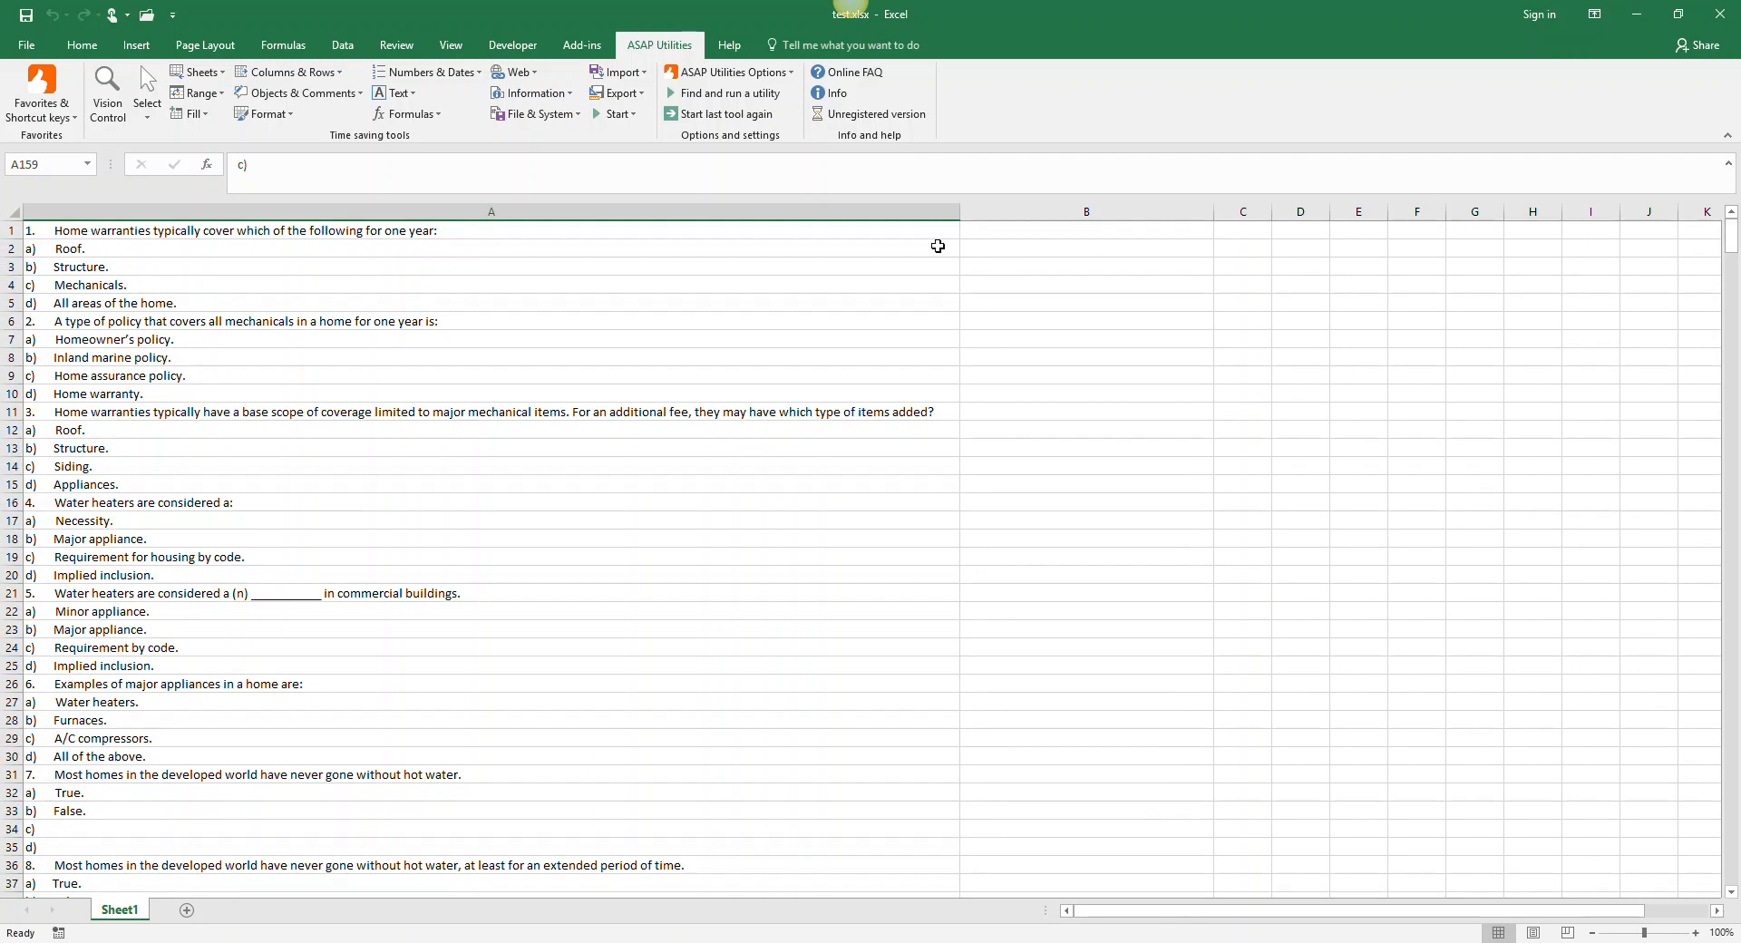
click(130, 235)
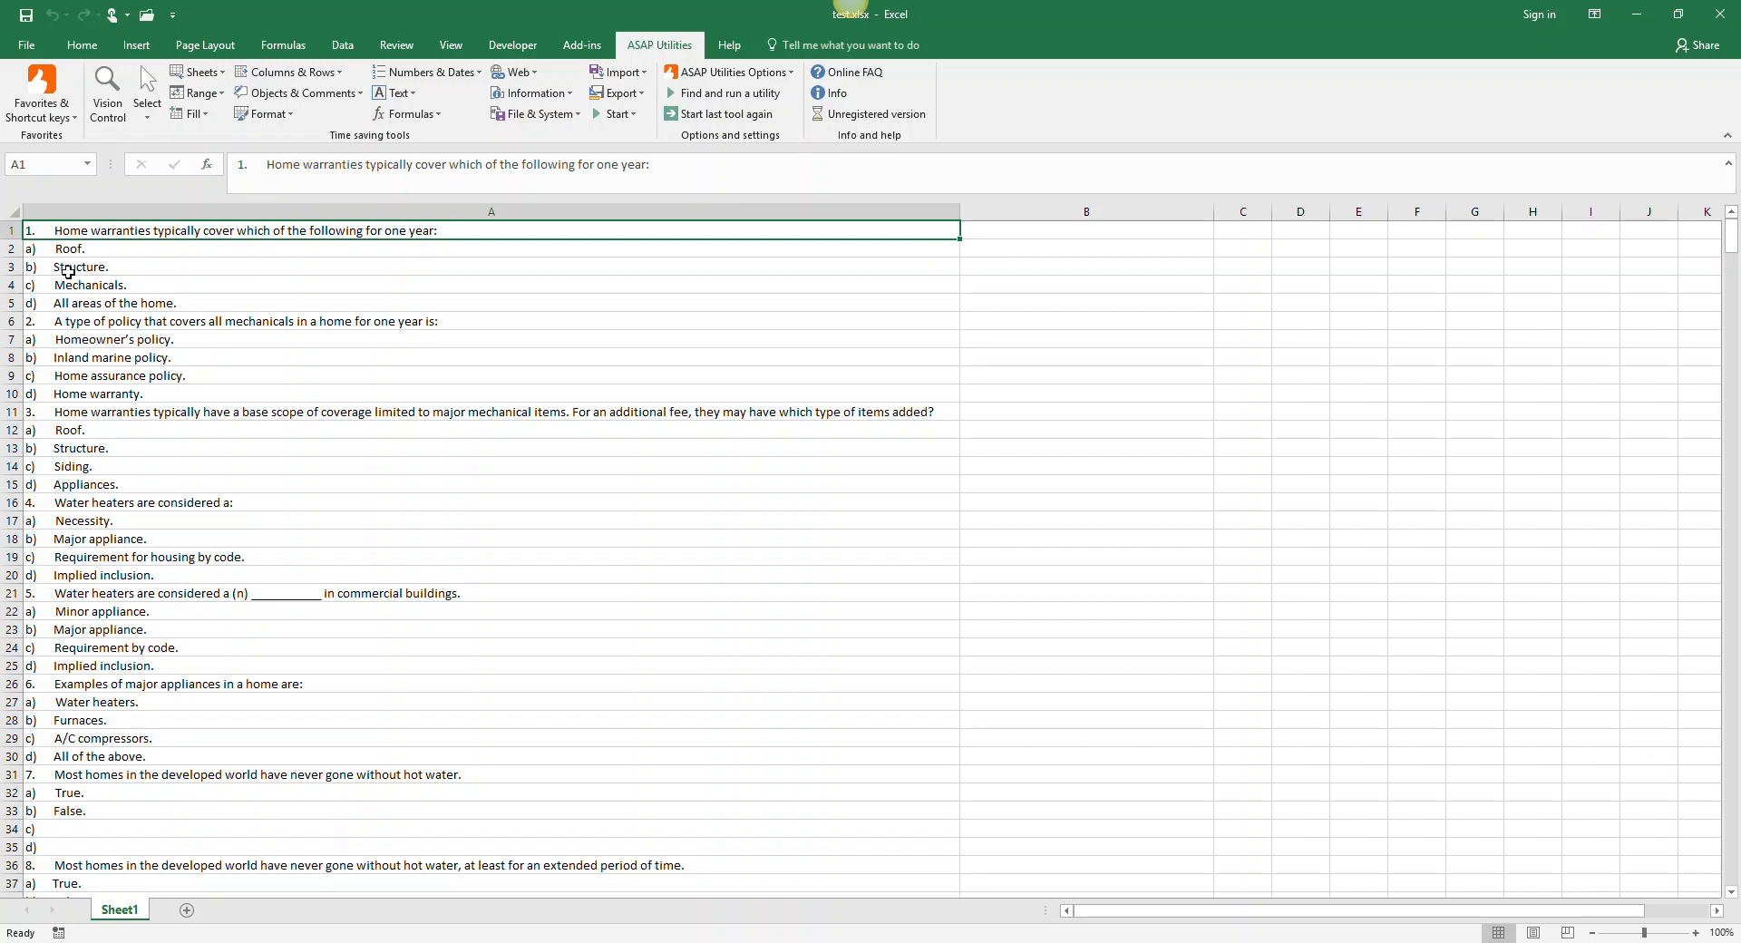
click(67, 307)
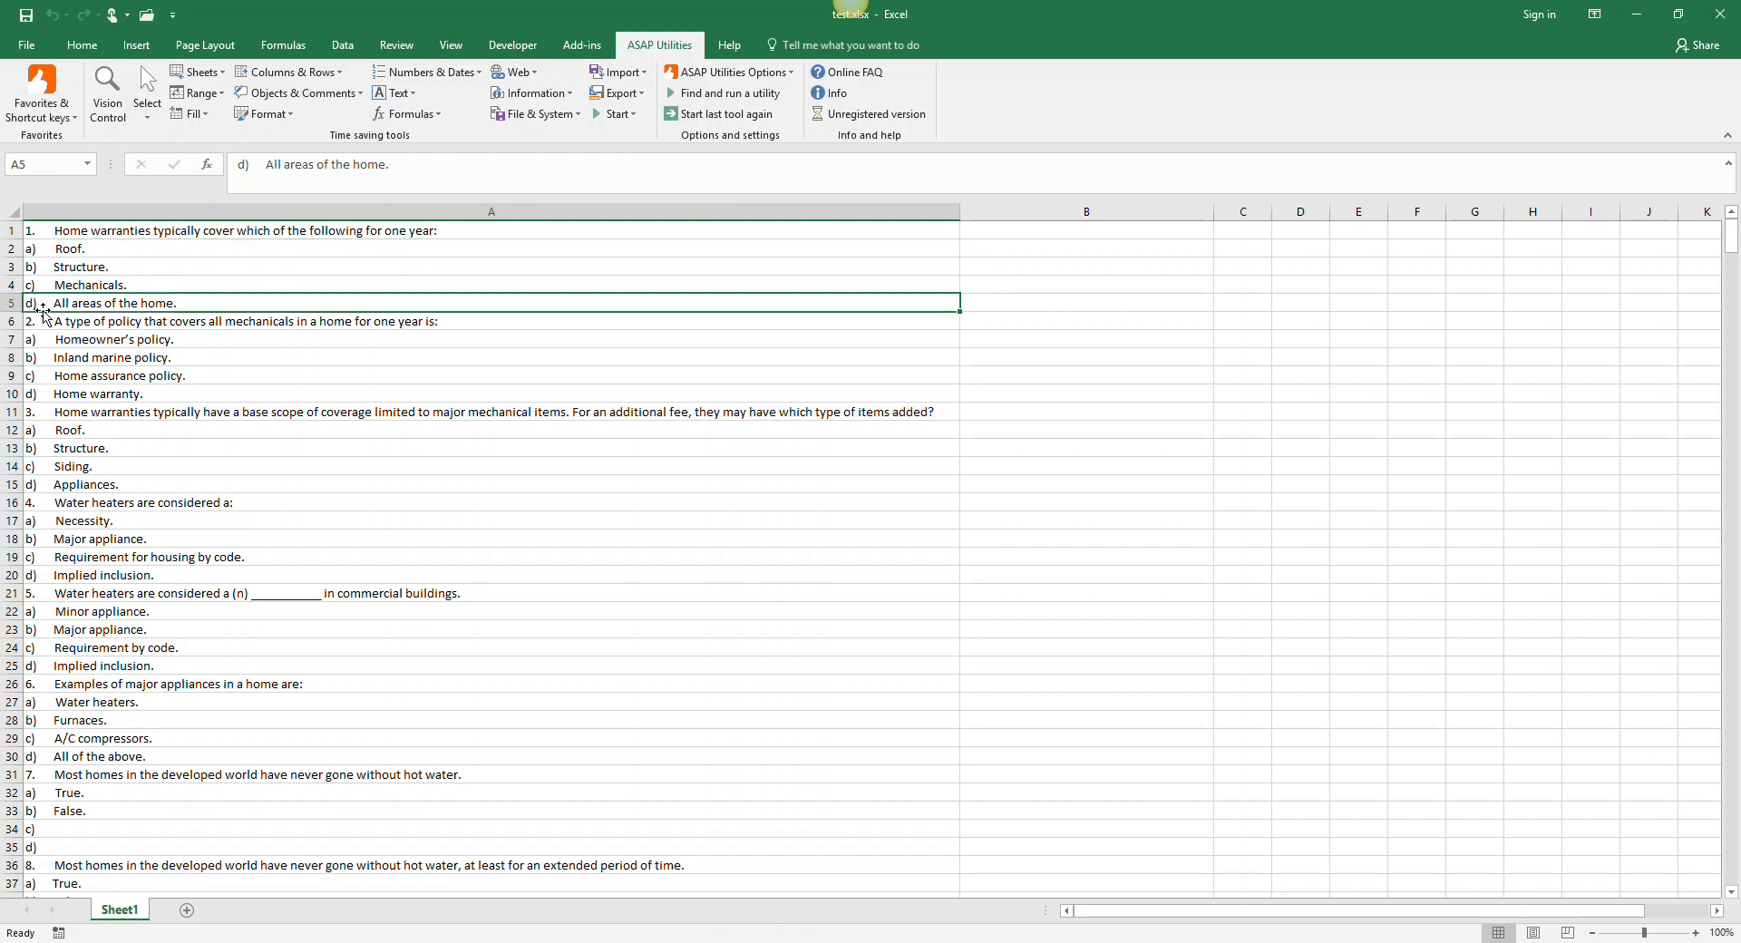
click(87, 211)
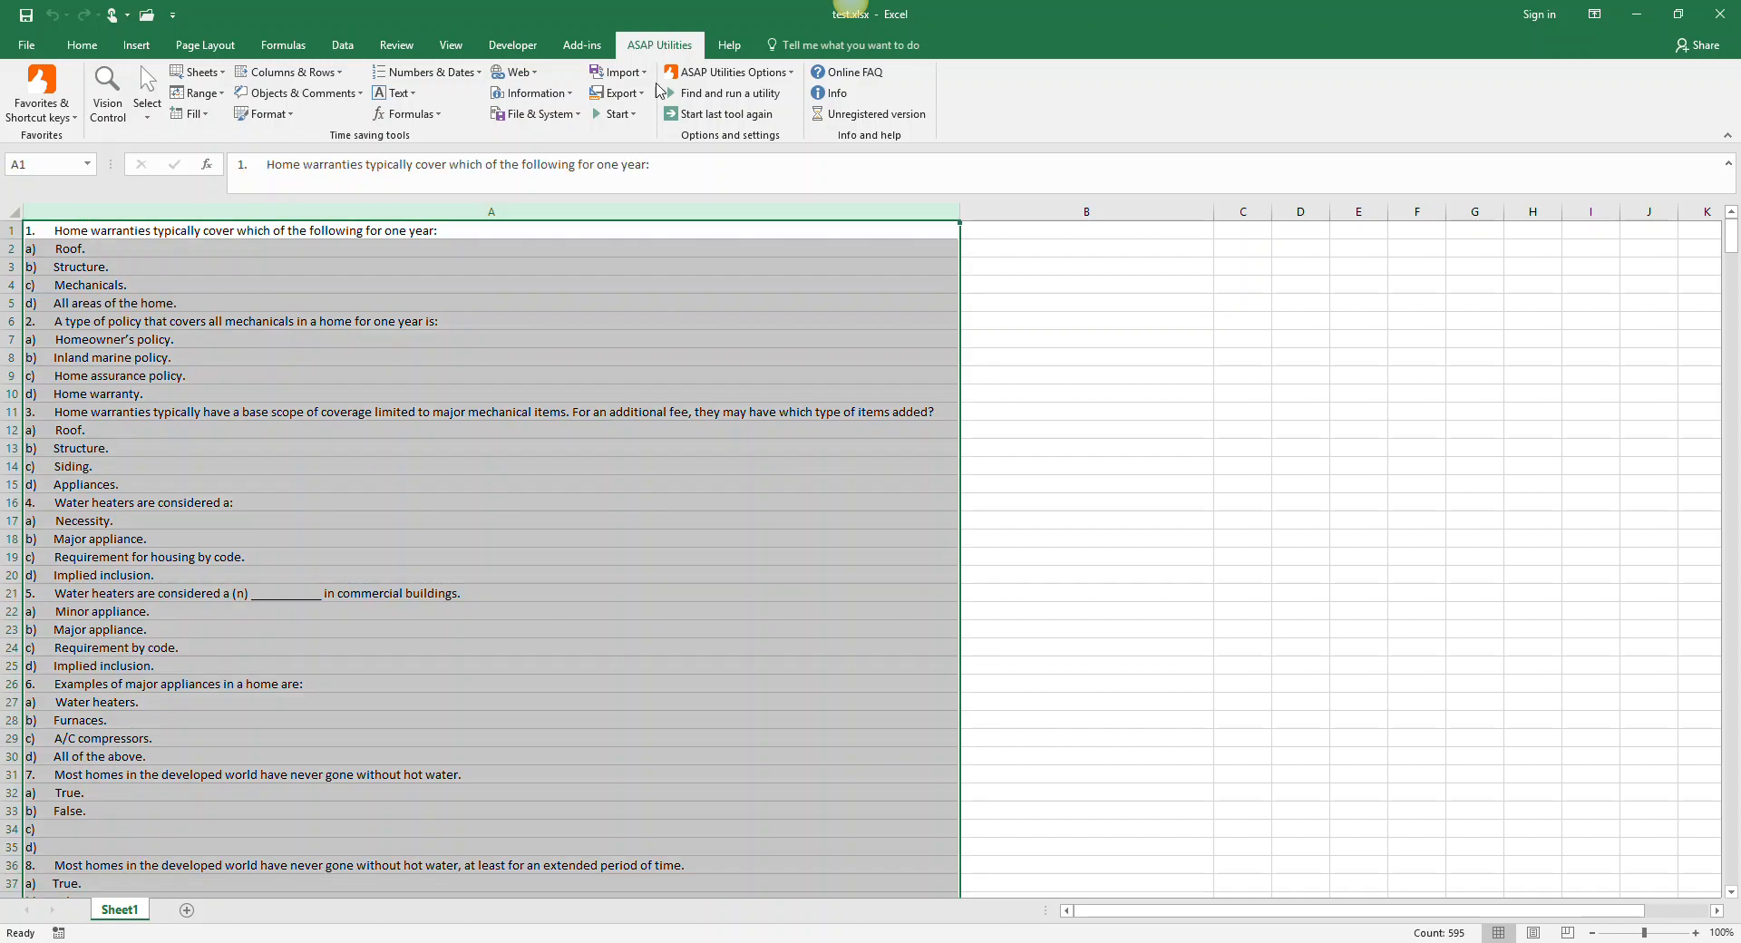
click(272, 78)
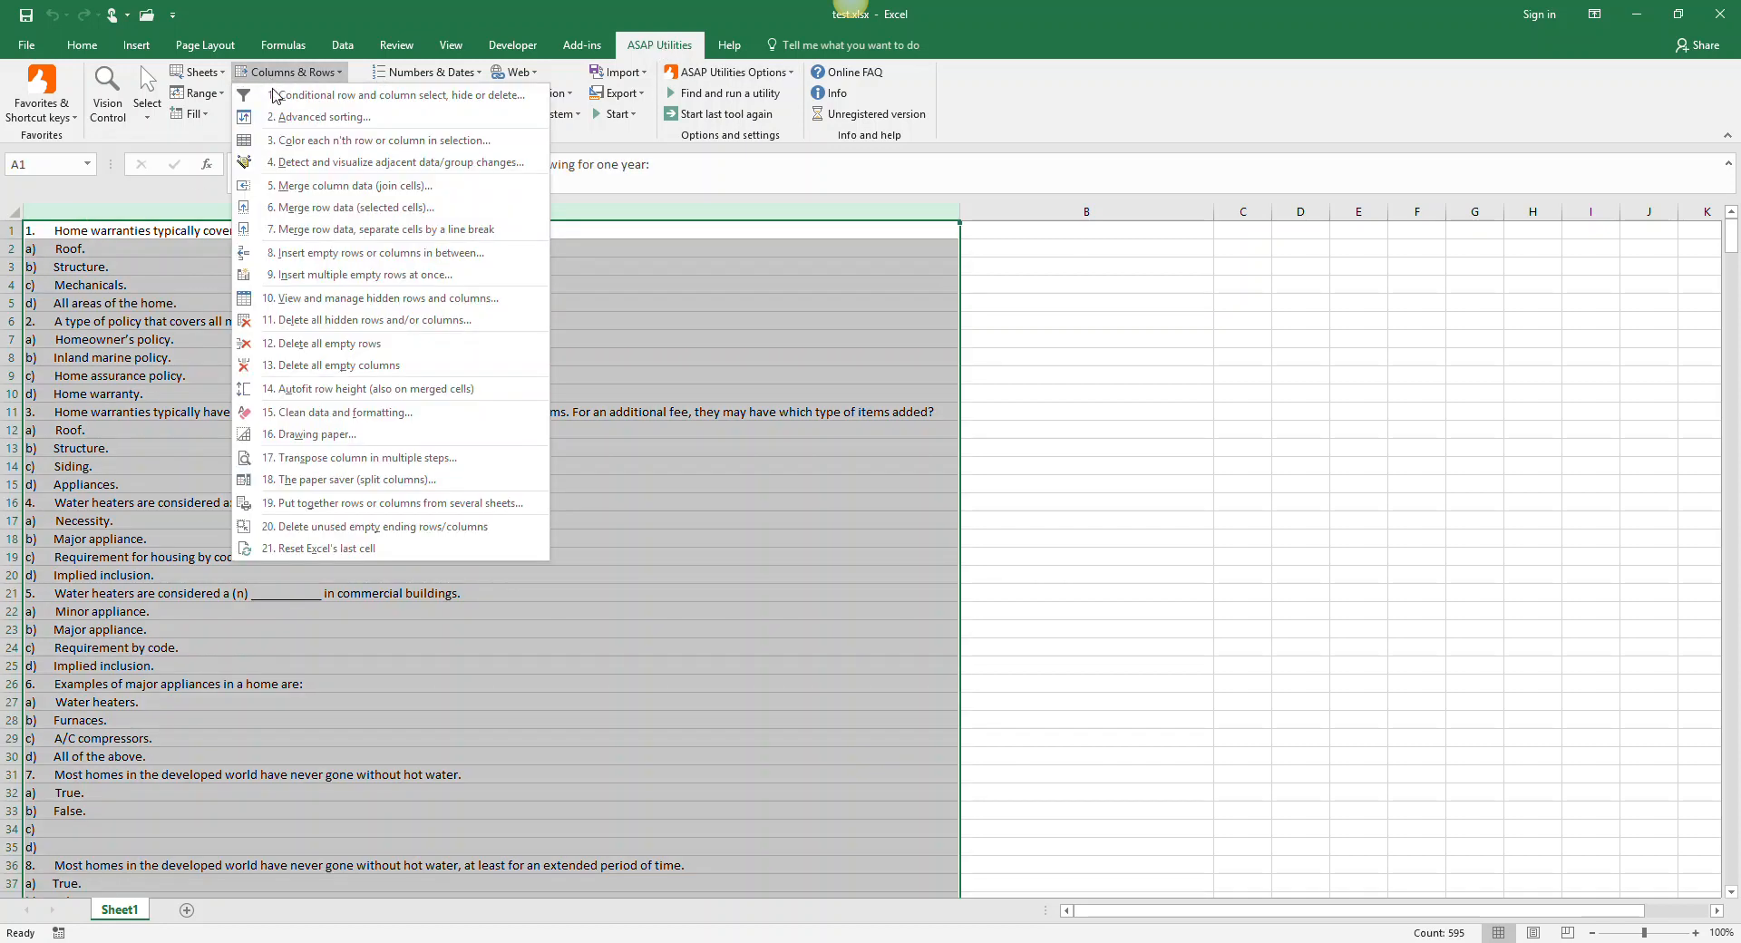
click(314, 460)
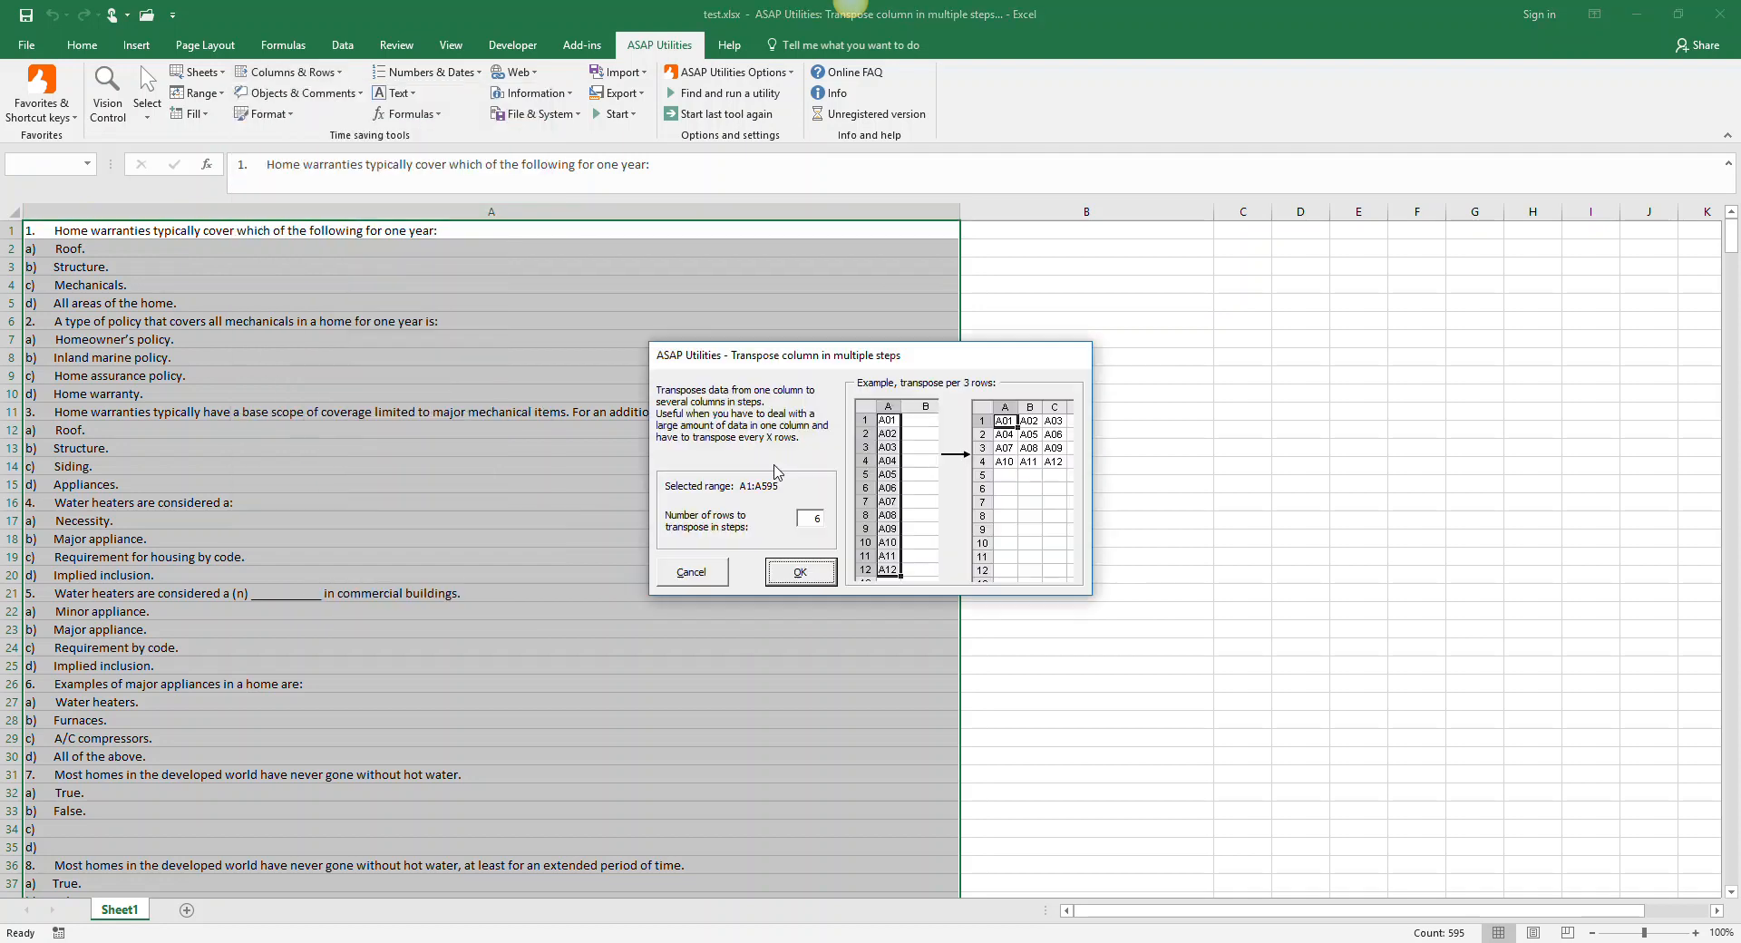
double_click(821, 521)
click(800, 572)
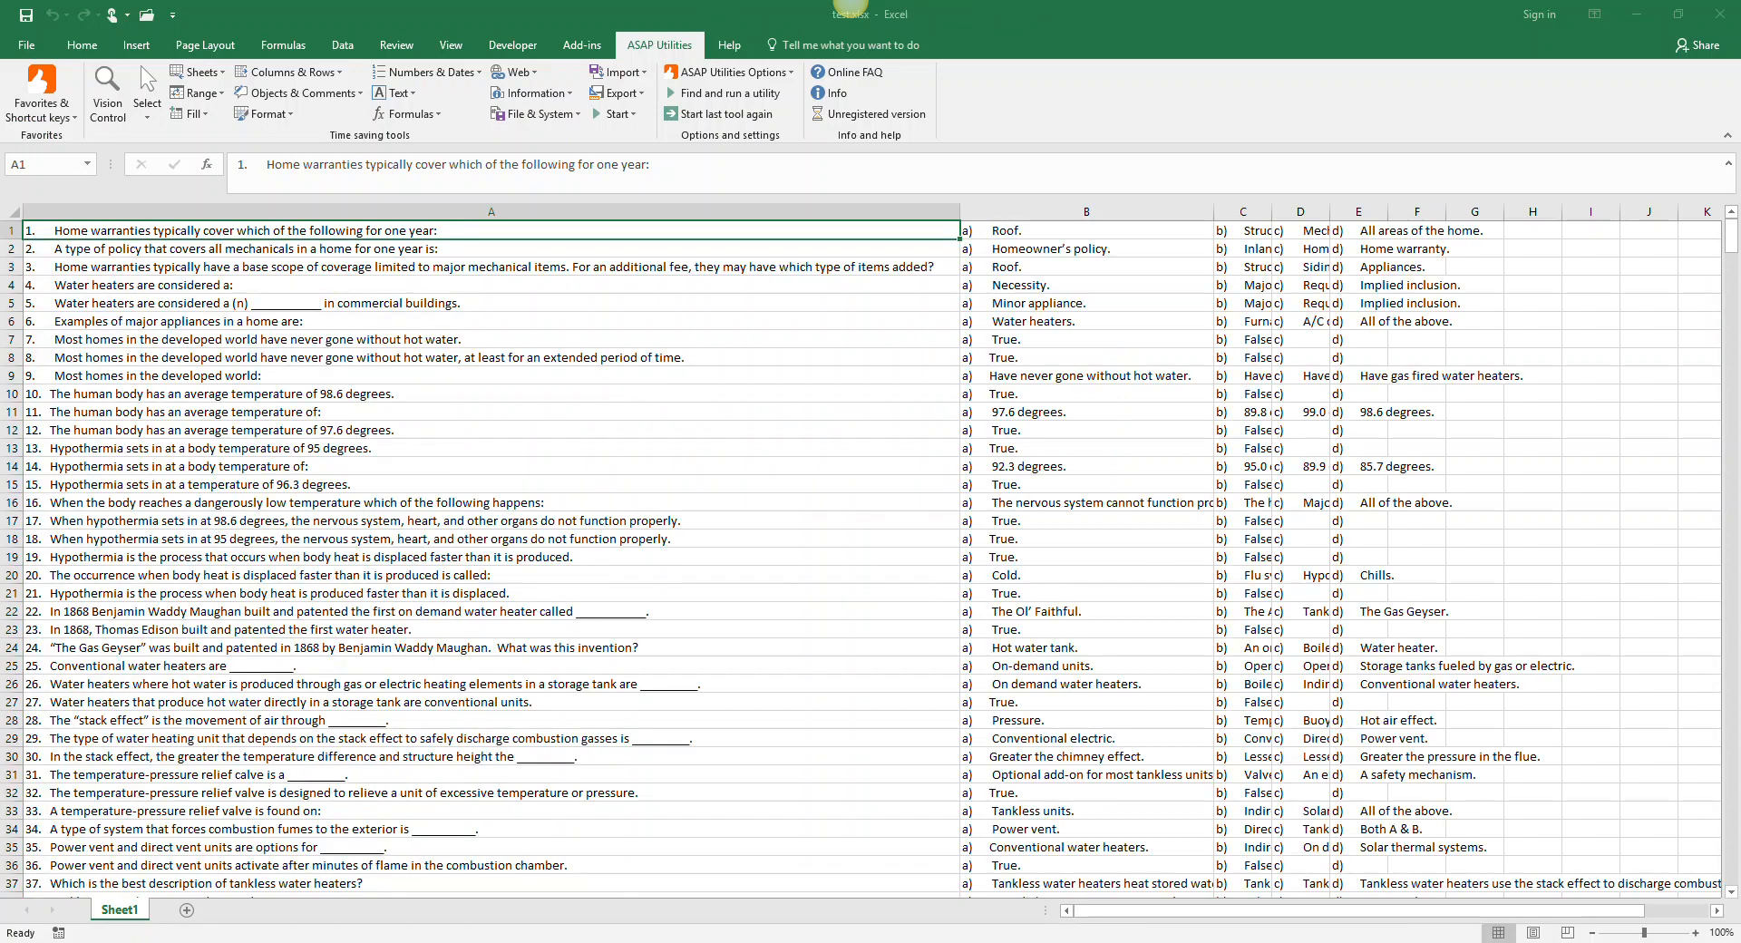
Check the transposed questions through row 119, narrow column A, and give columns B through E one equal width
drag(959, 210, 419, 217)
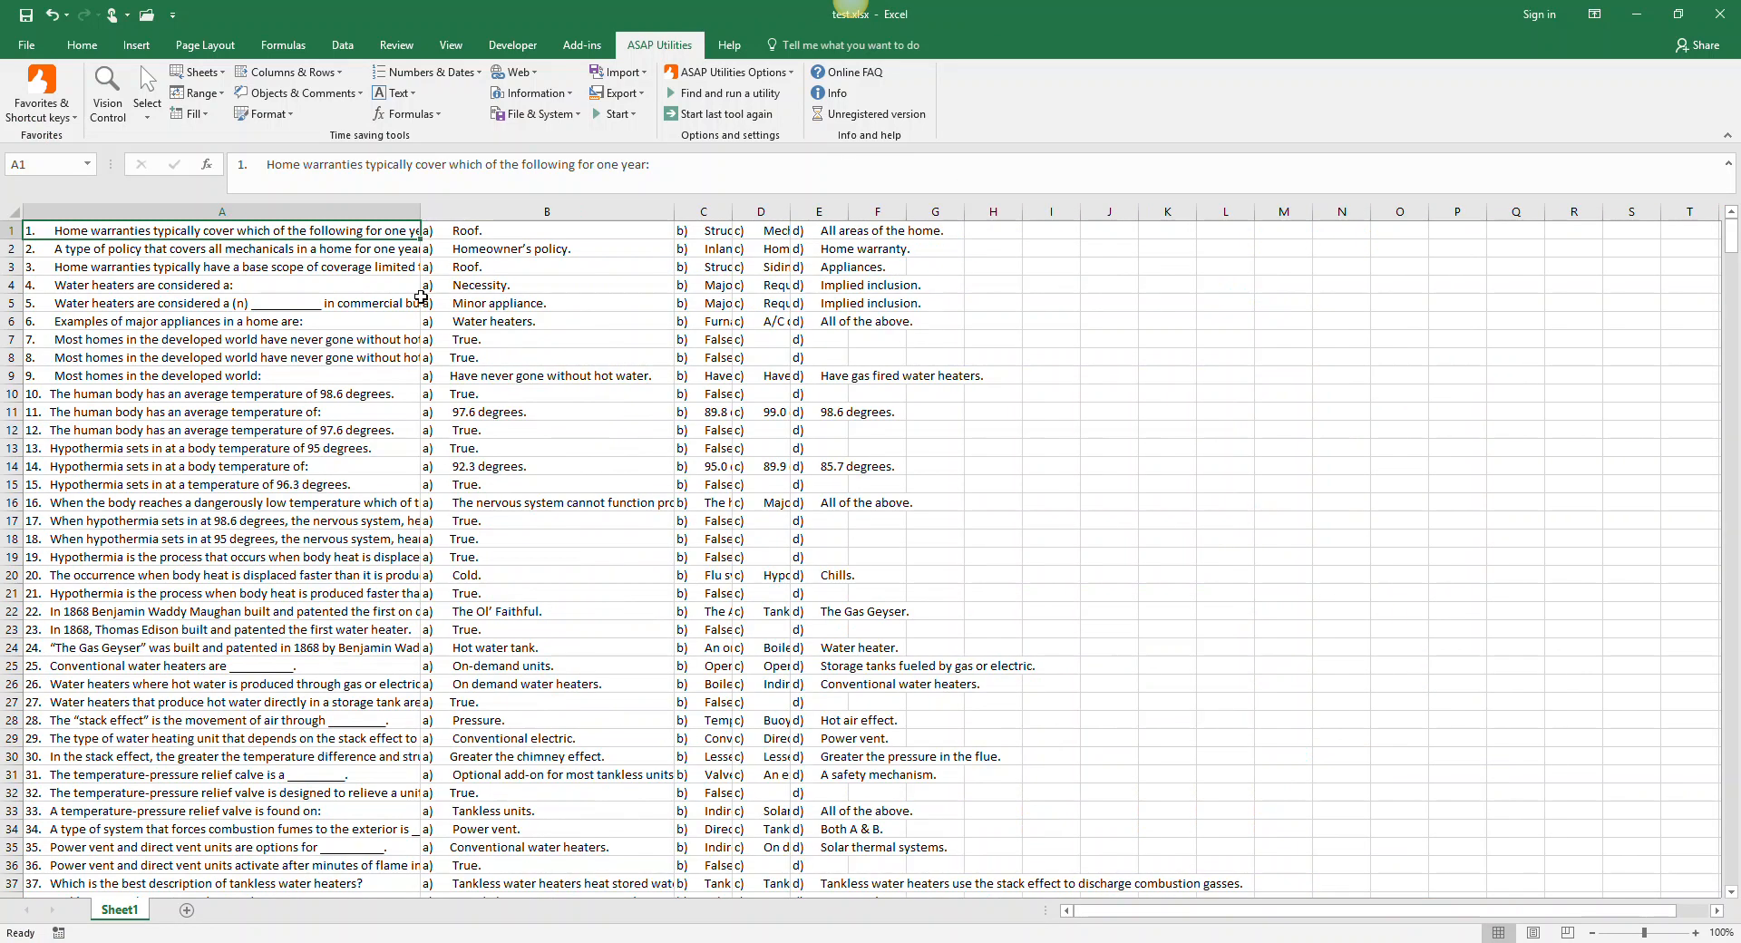
scroll(107, 259, down, 19)
scroll(109, 316, down, 11)
click(32, 743)
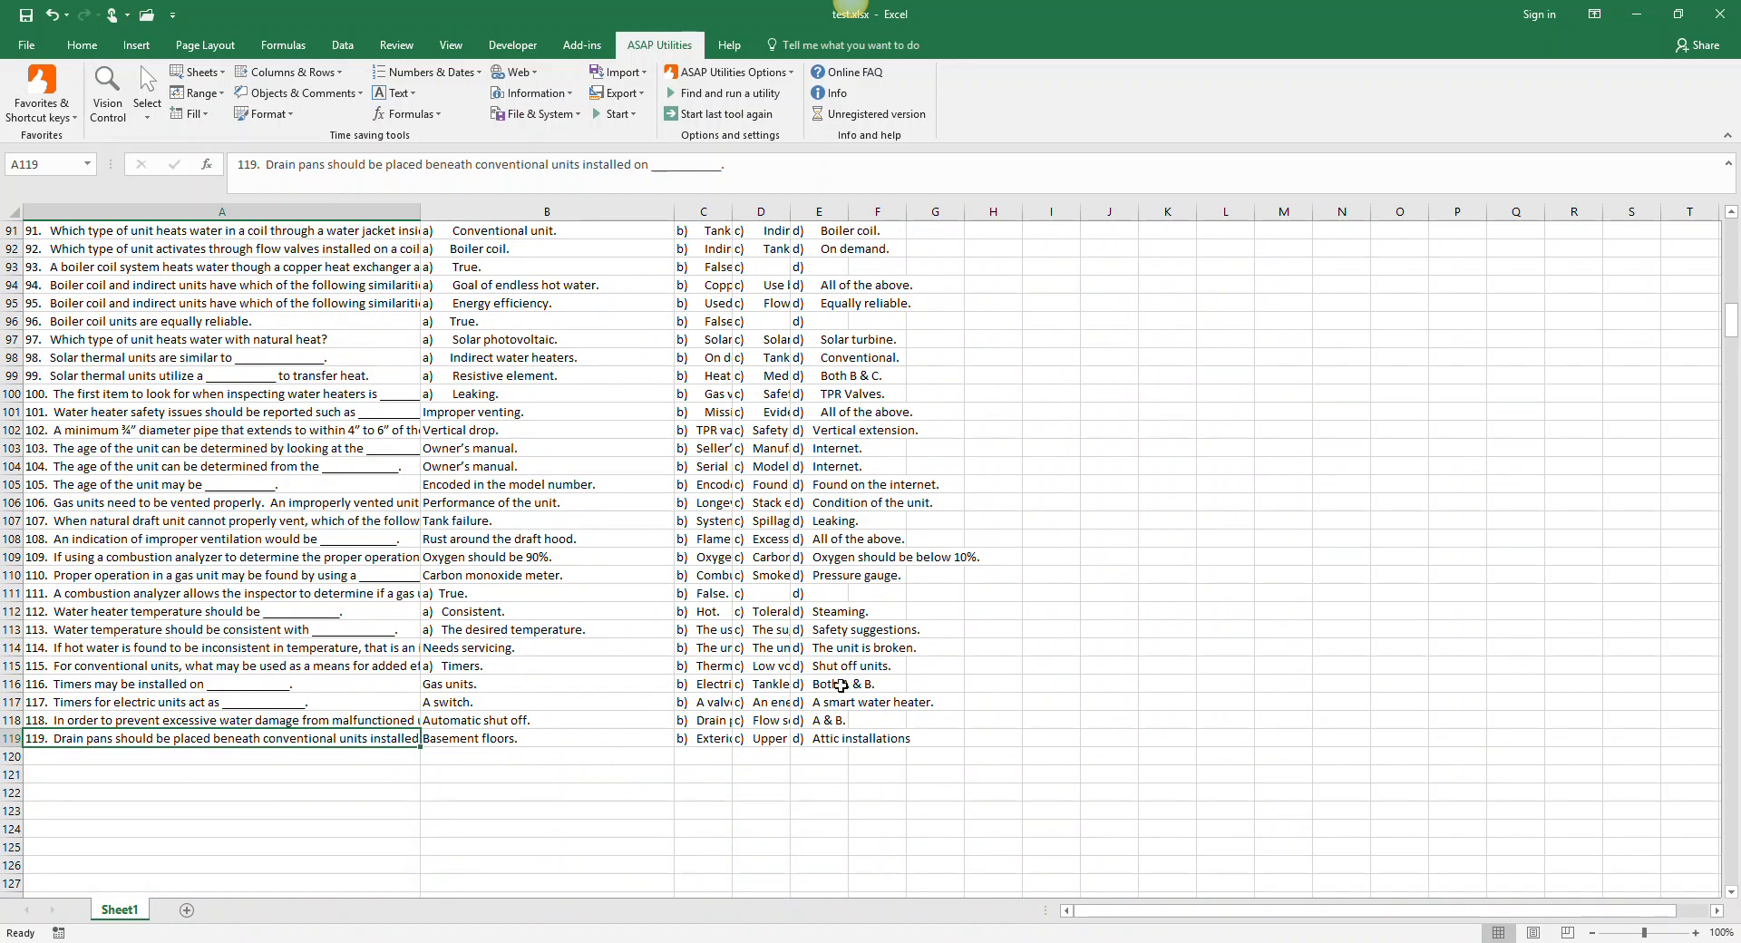
scroll(538, 705, up, 19)
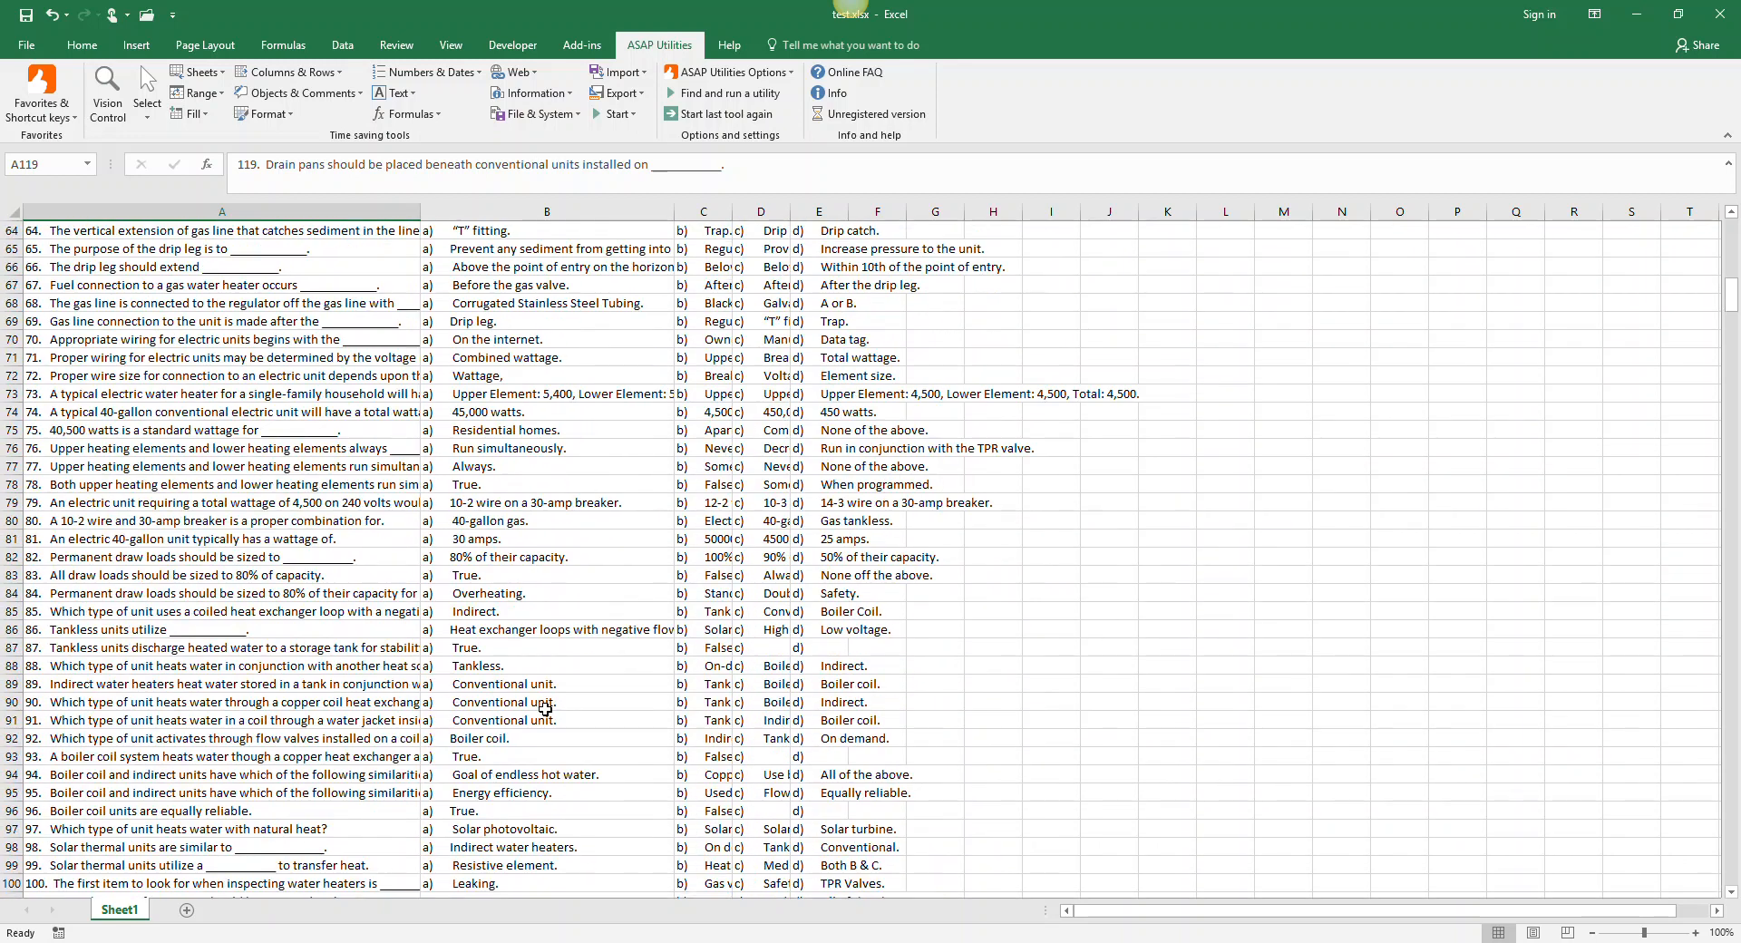
scroll(544, 709, down, 20)
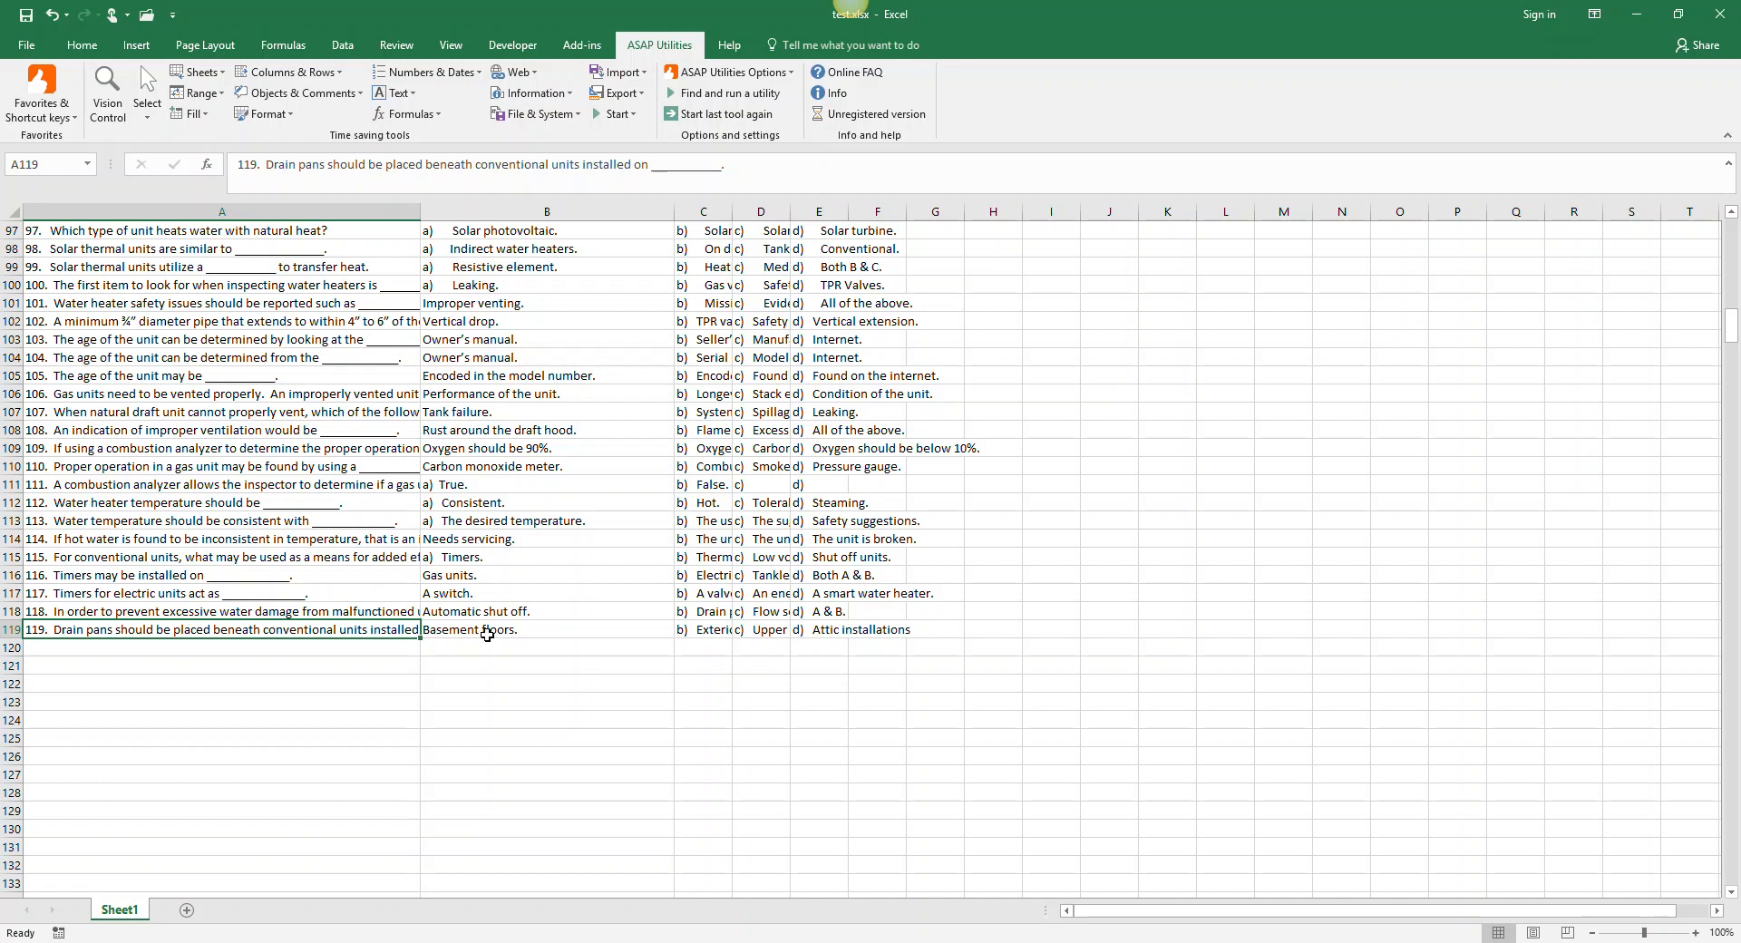
click(487, 634)
scroll(871, 634, up, 20)
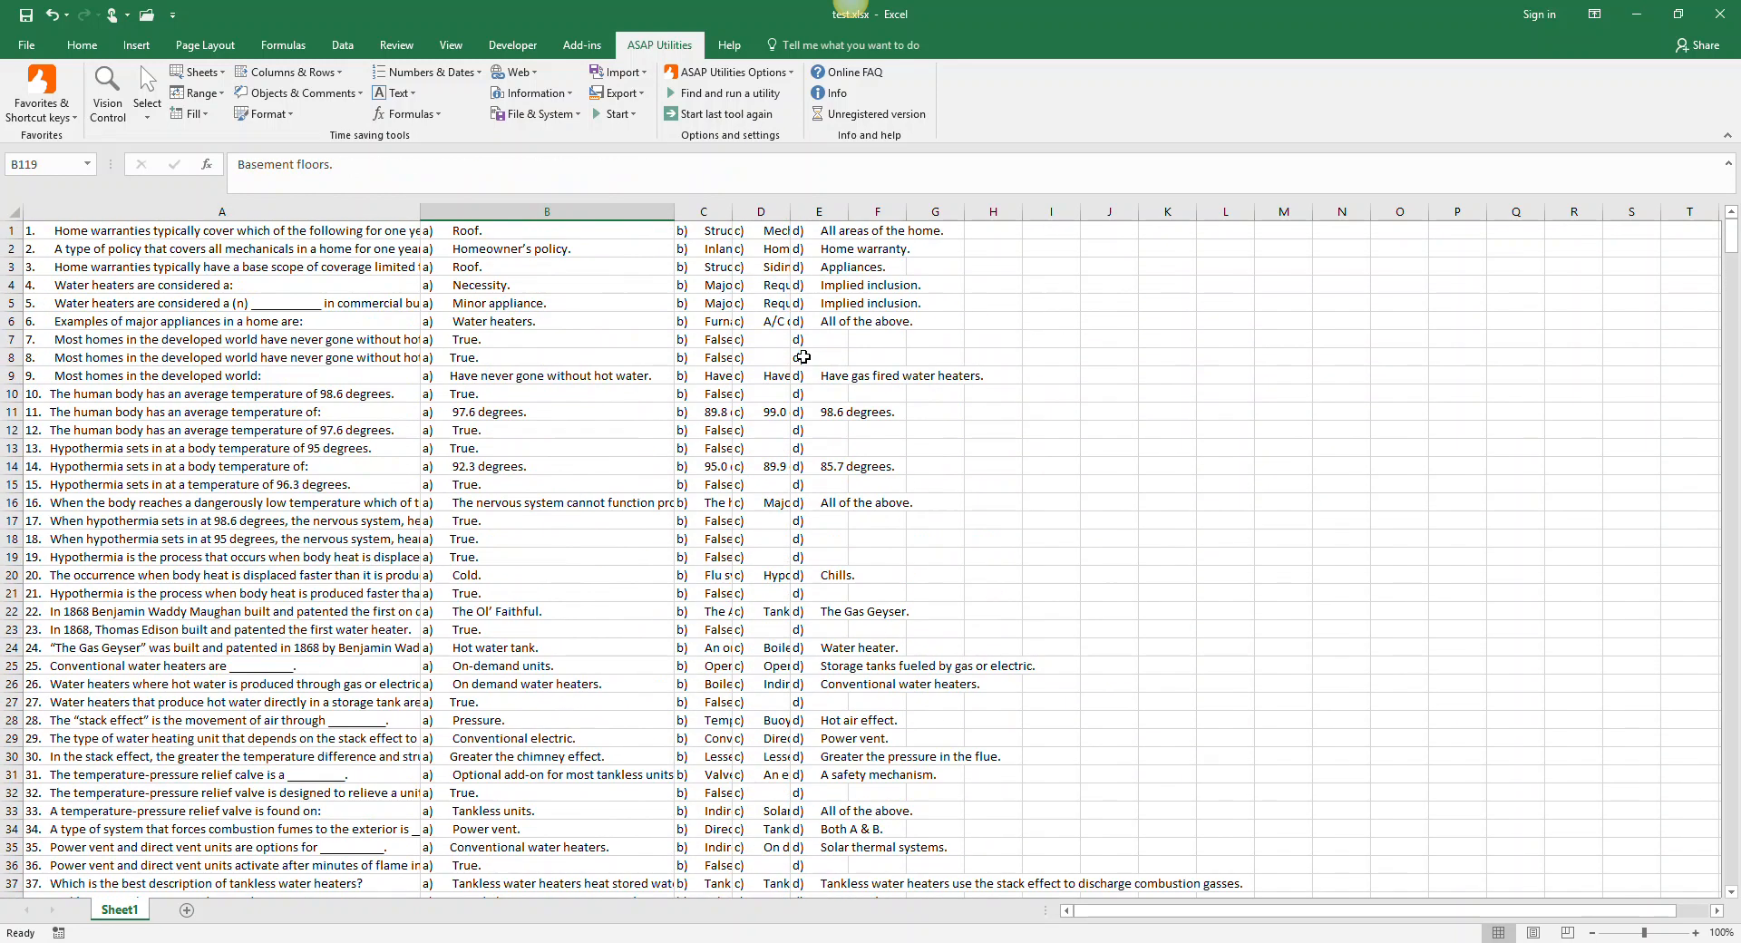
drag(605, 207, 924, 215)
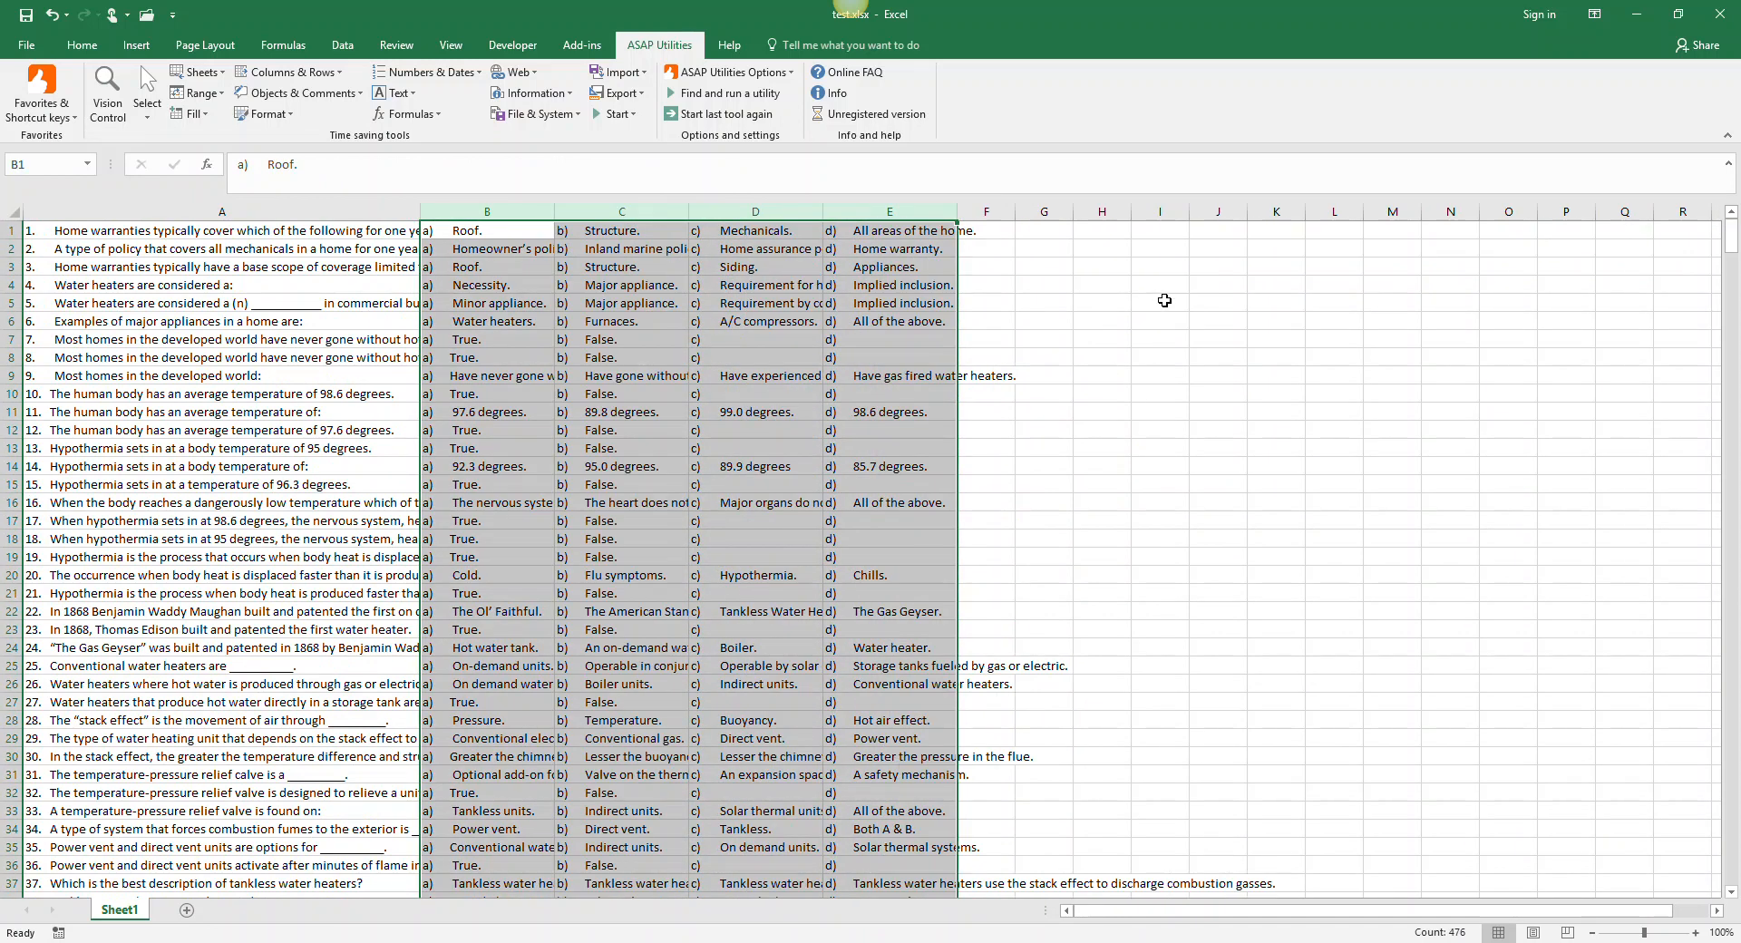
click(1163, 295)
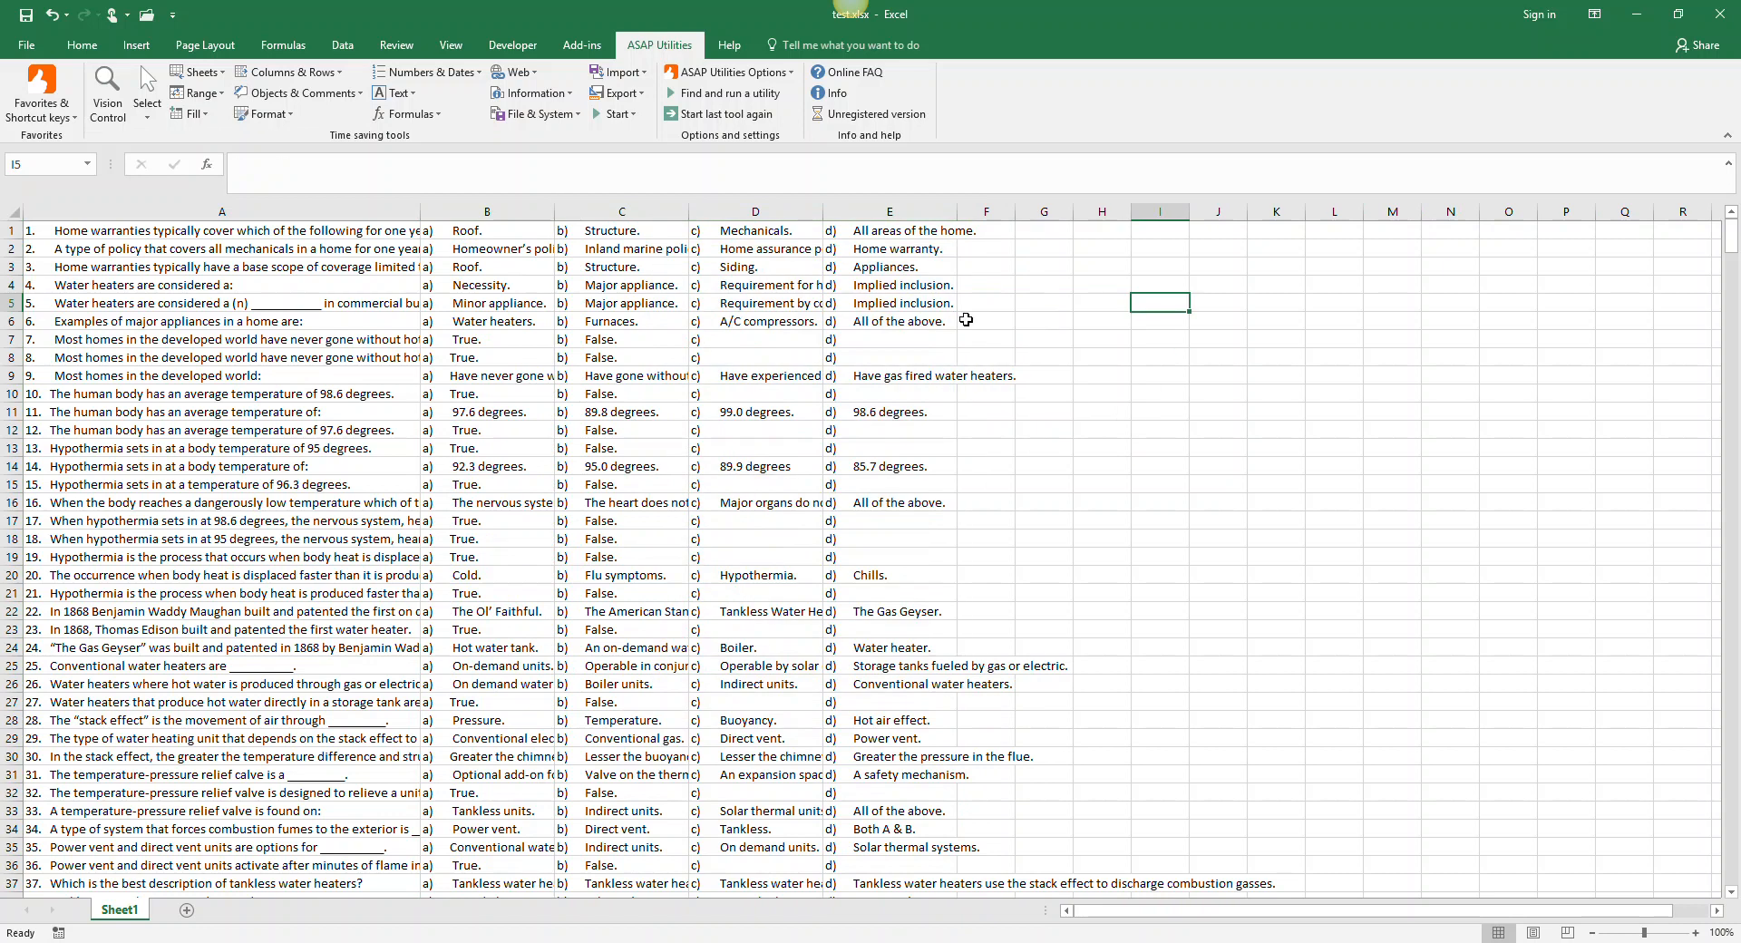
Remove the "a)" prefix from all answers in column B by replacing it with nothing
click(502, 212)
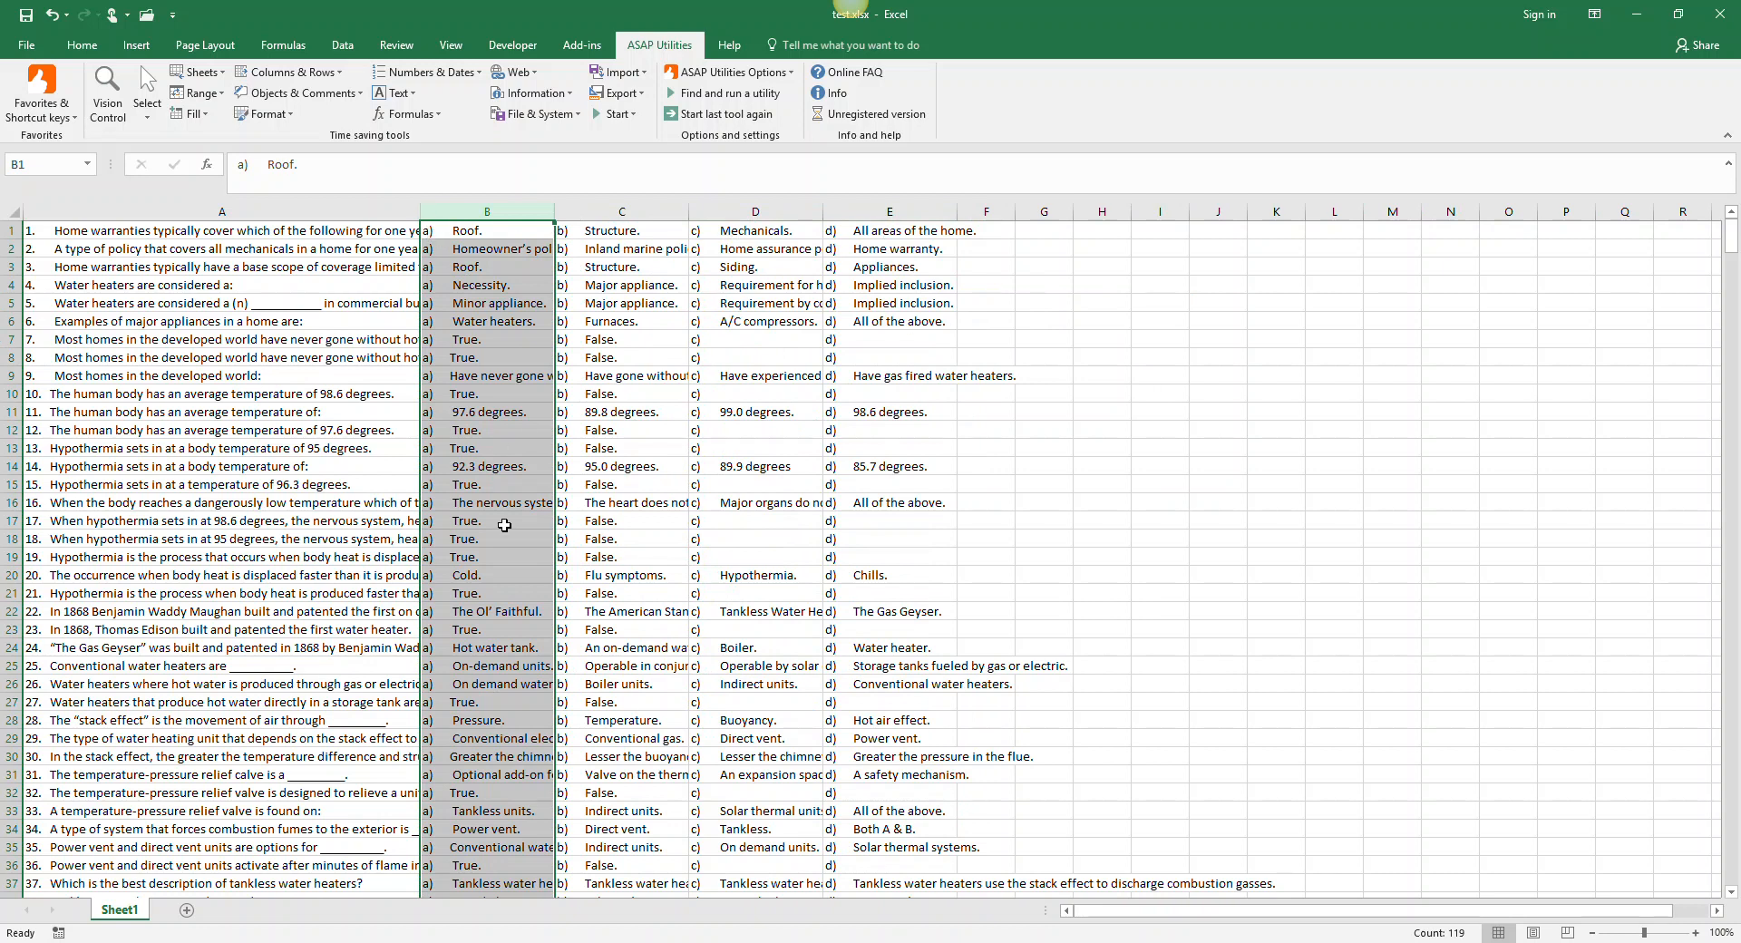
click(82, 45)
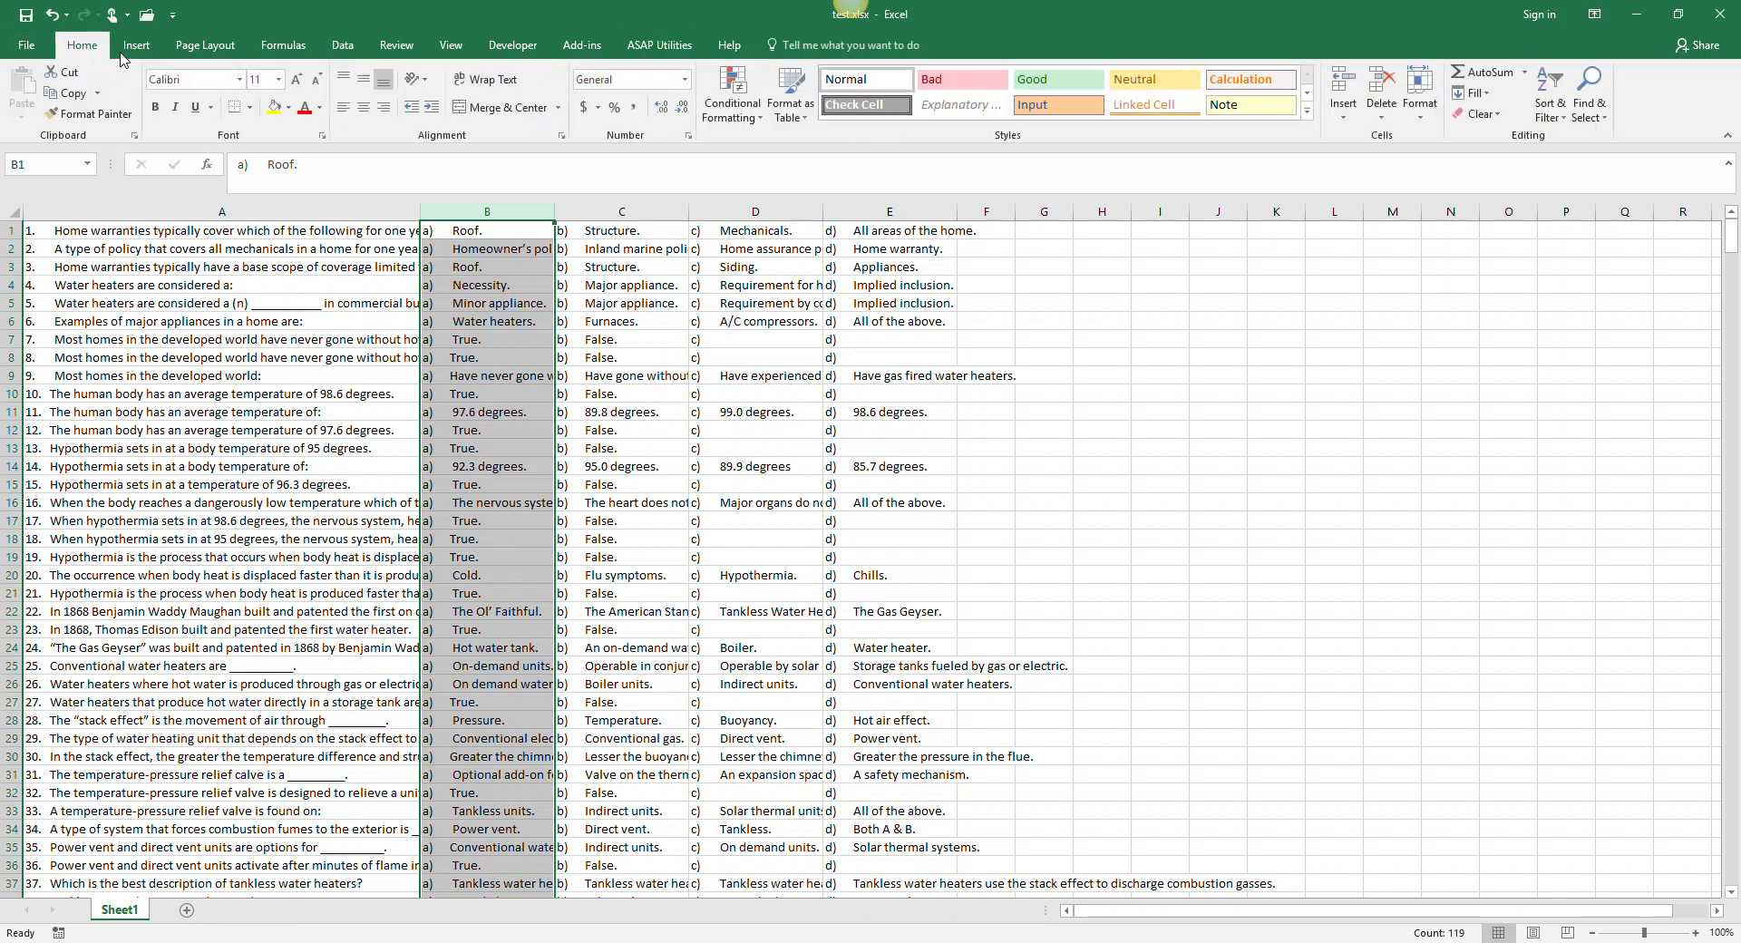
click(1595, 120)
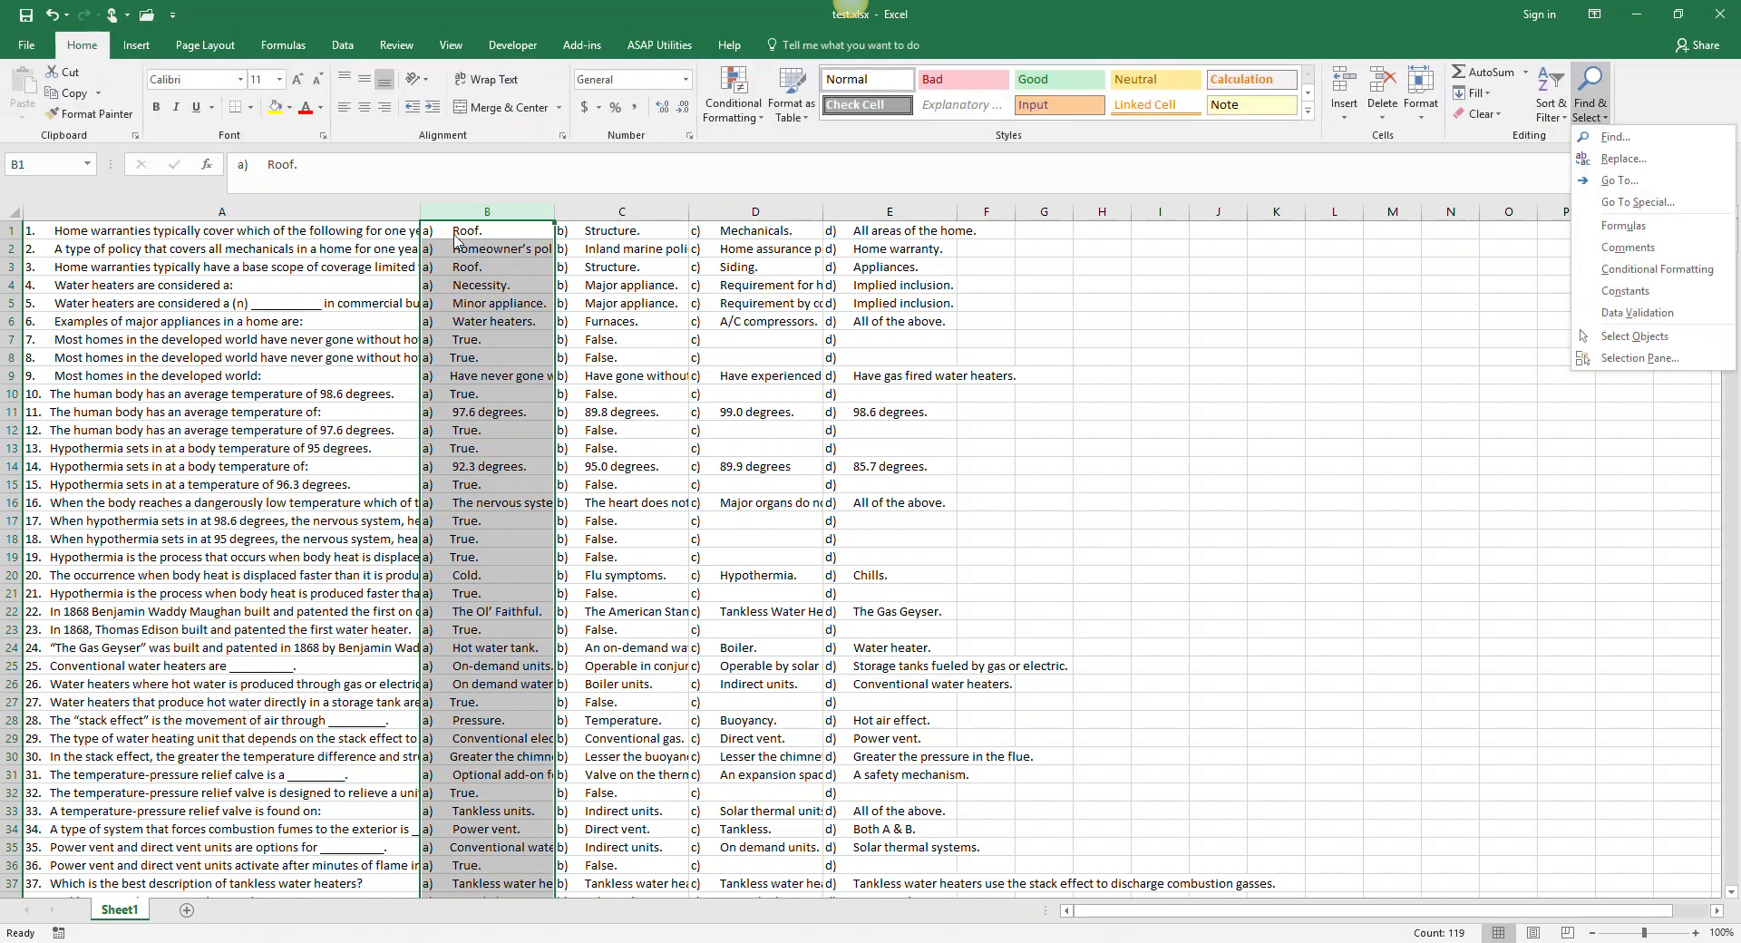
key(Escape)
drag(249, 164, 228, 164)
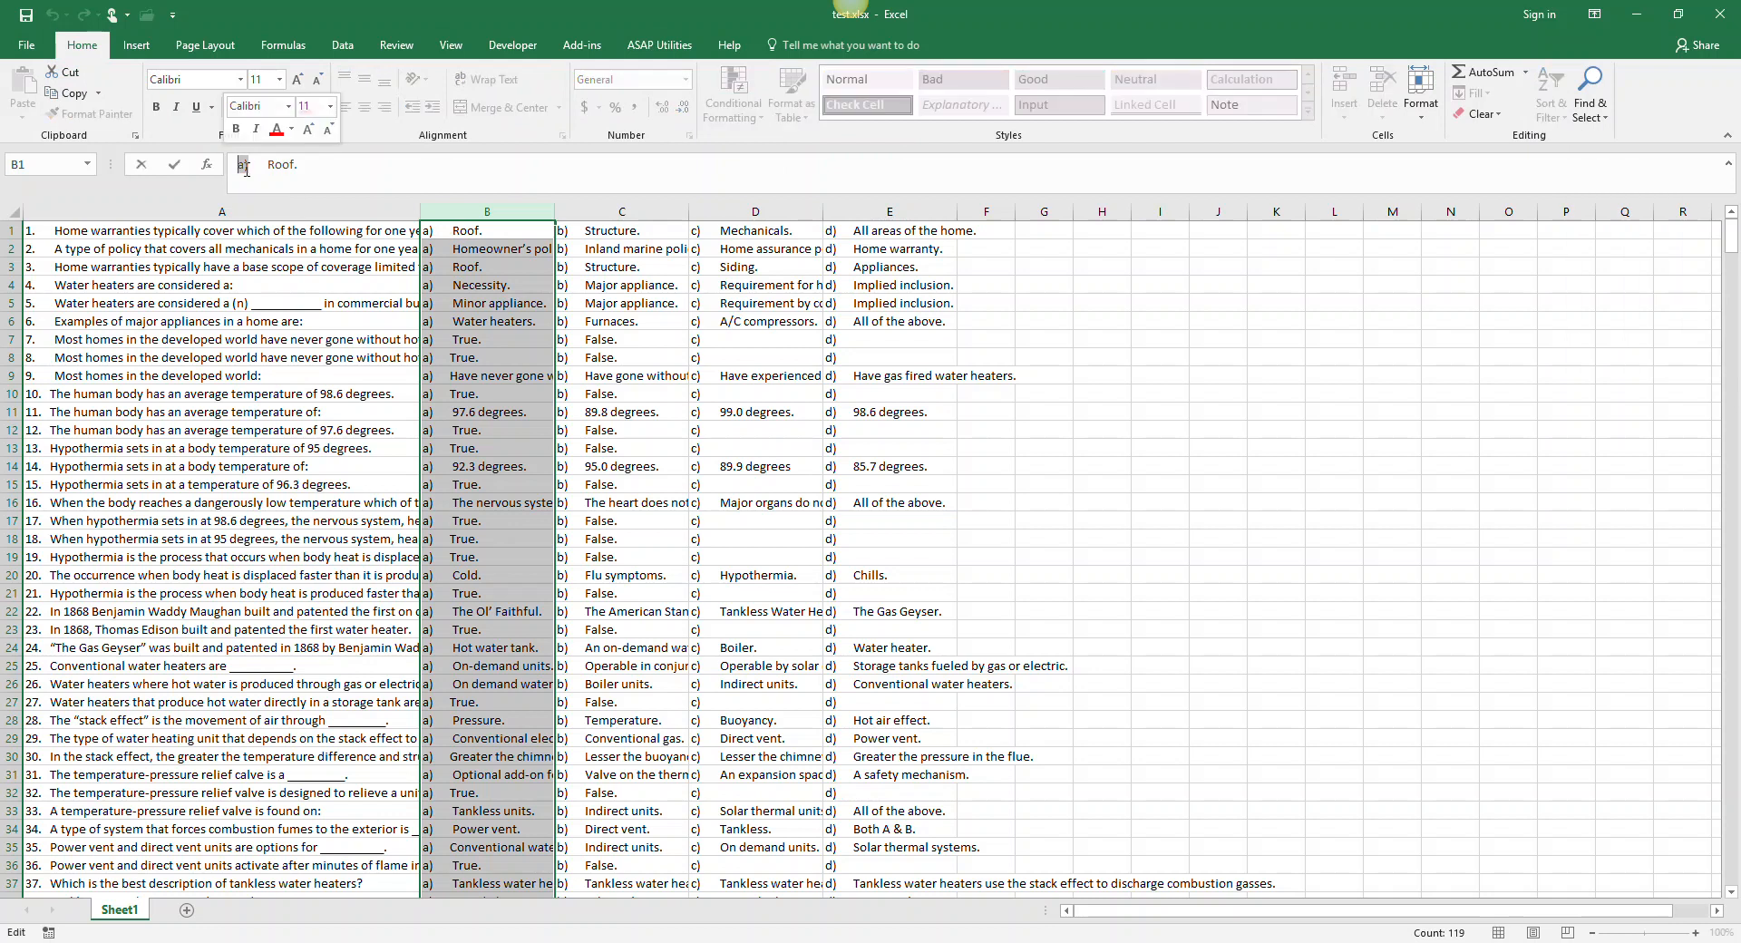
key(ctrl+c)
click(1595, 98)
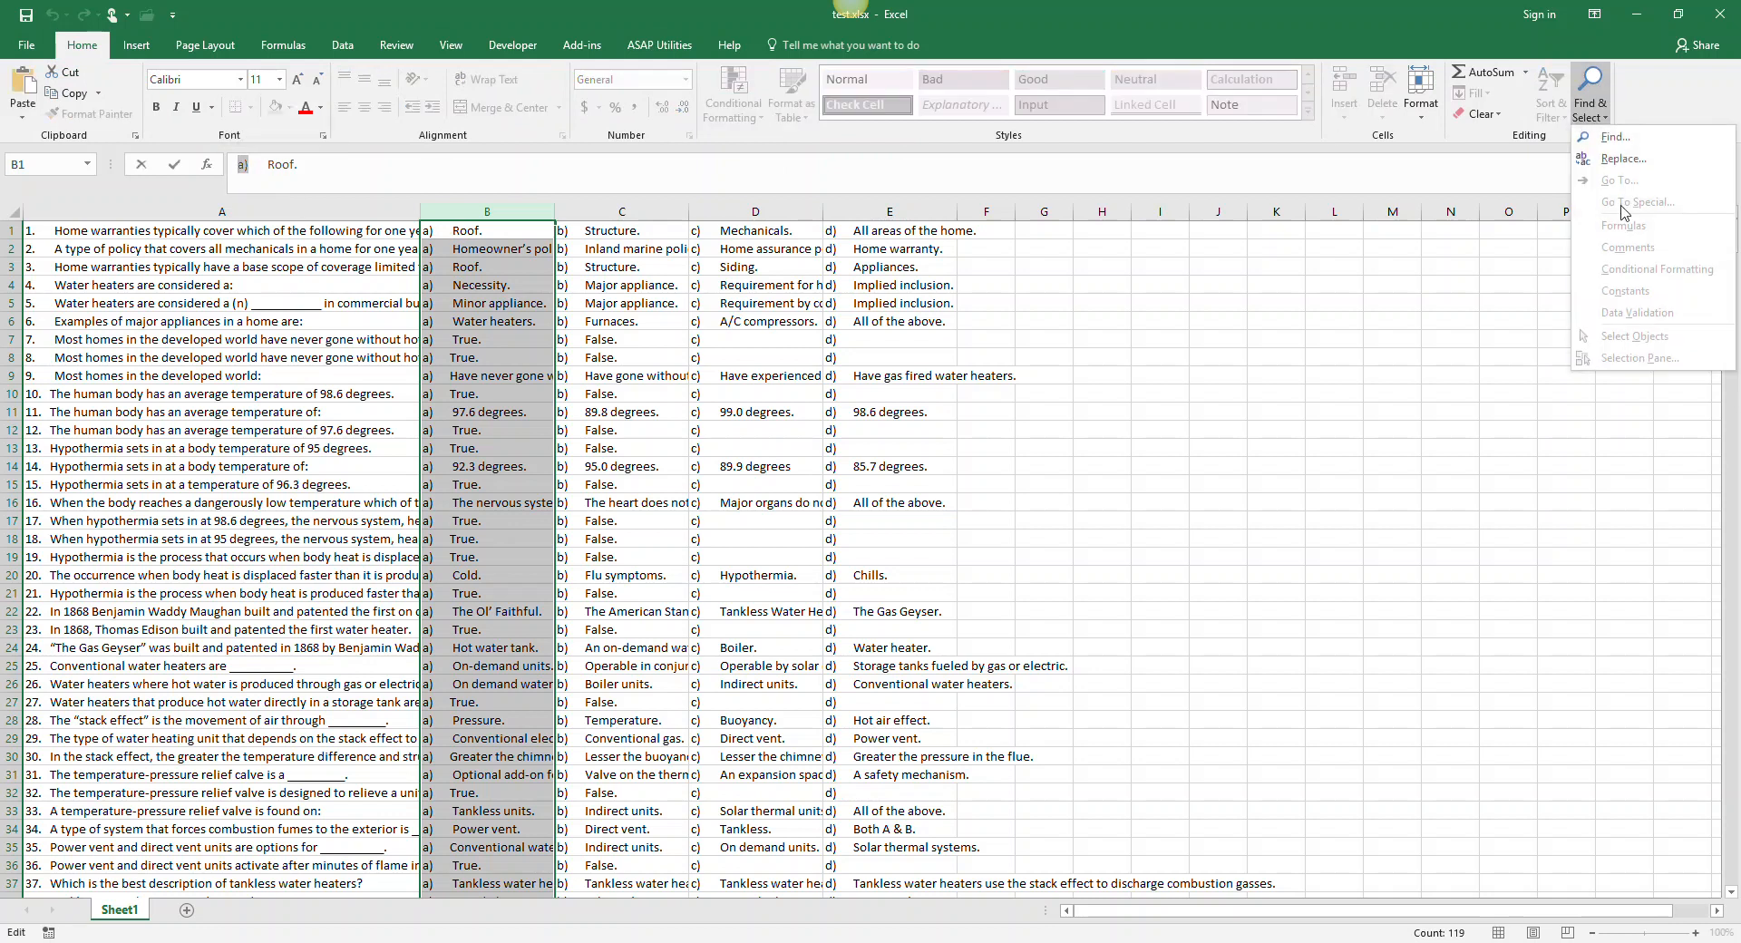
click(1621, 164)
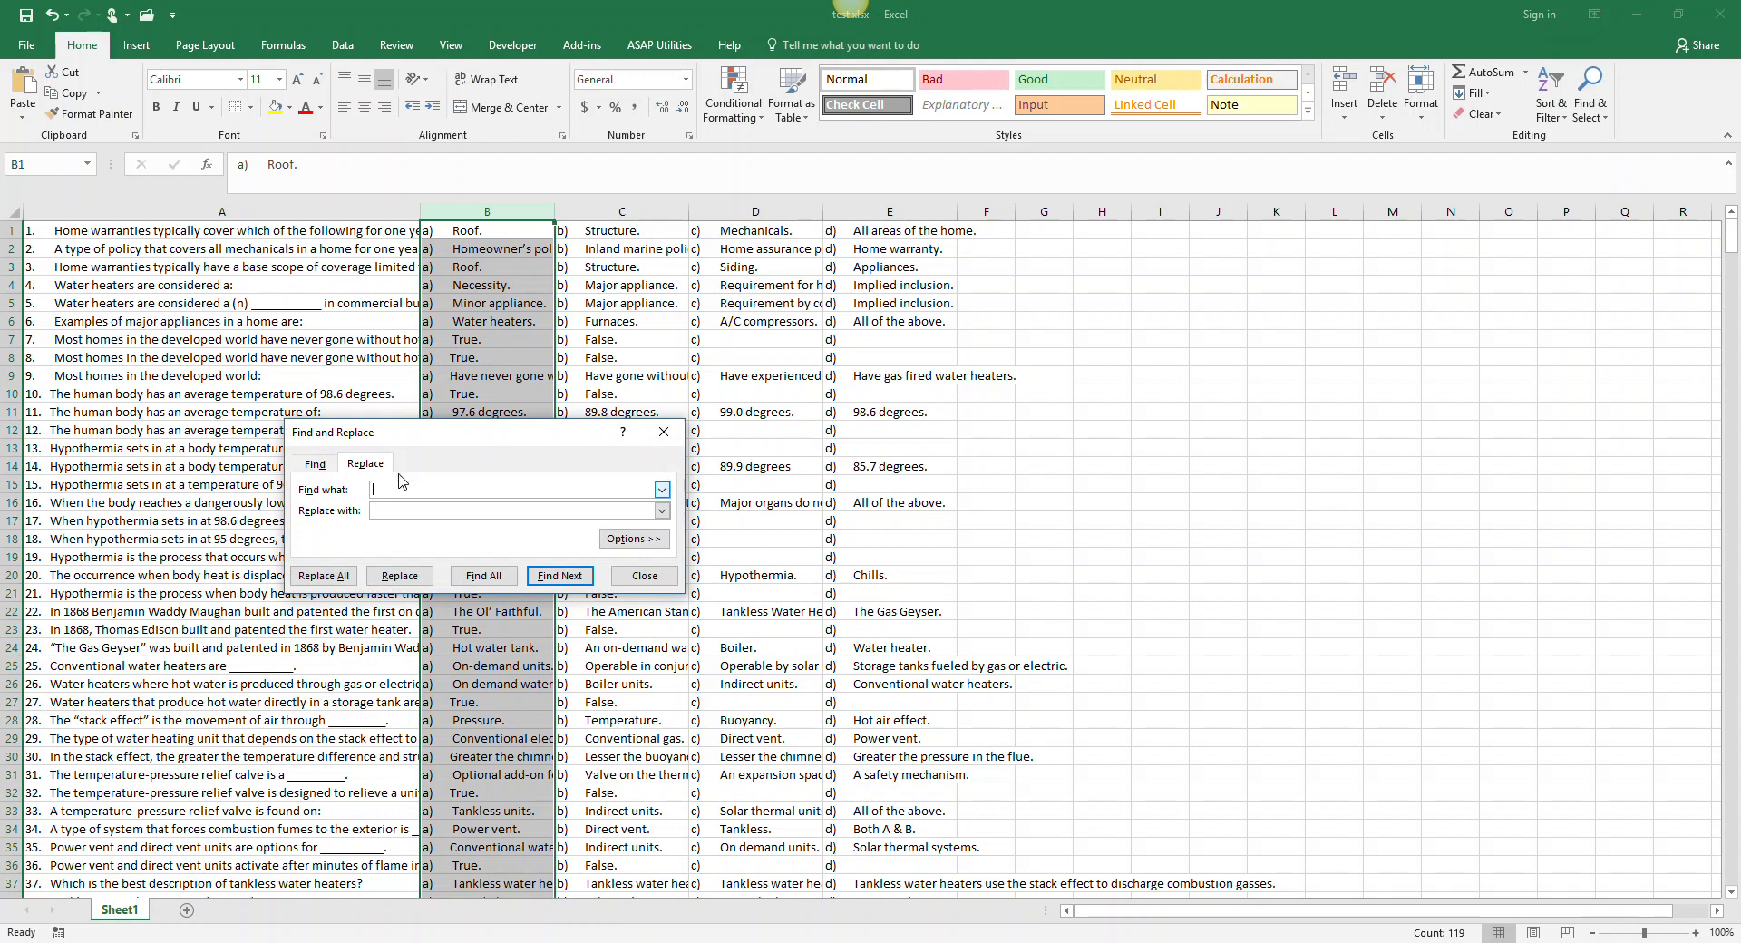
click(407, 489)
key(ctrl+v)
click(393, 510)
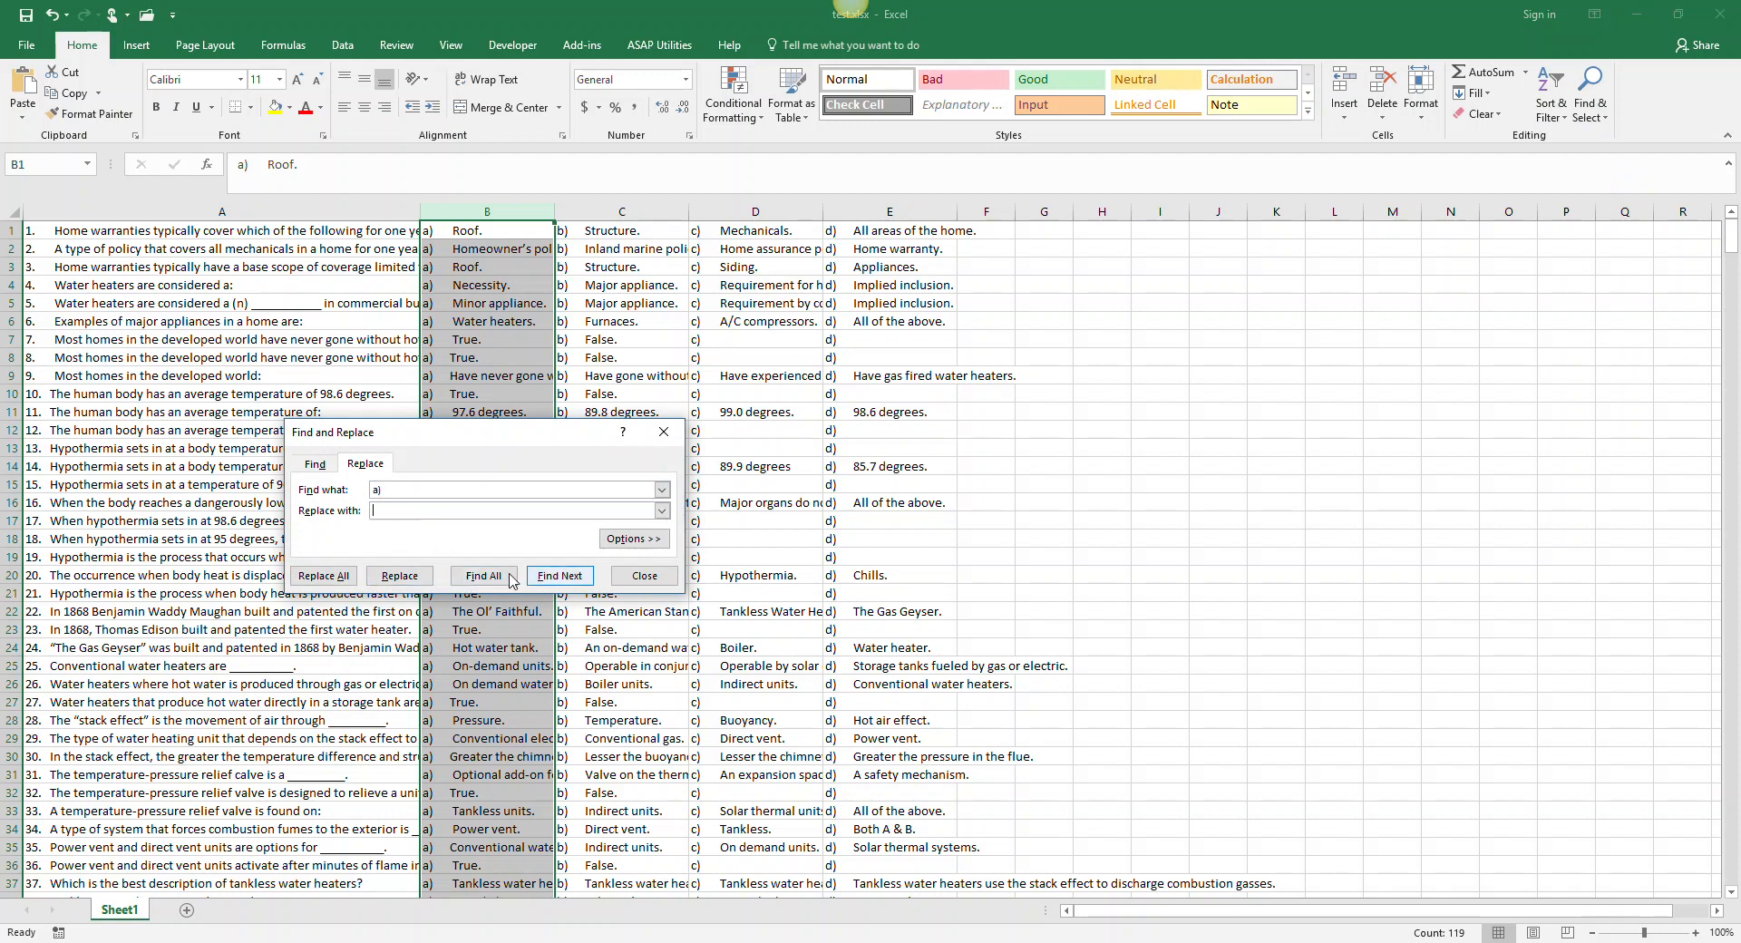
click(336, 577)
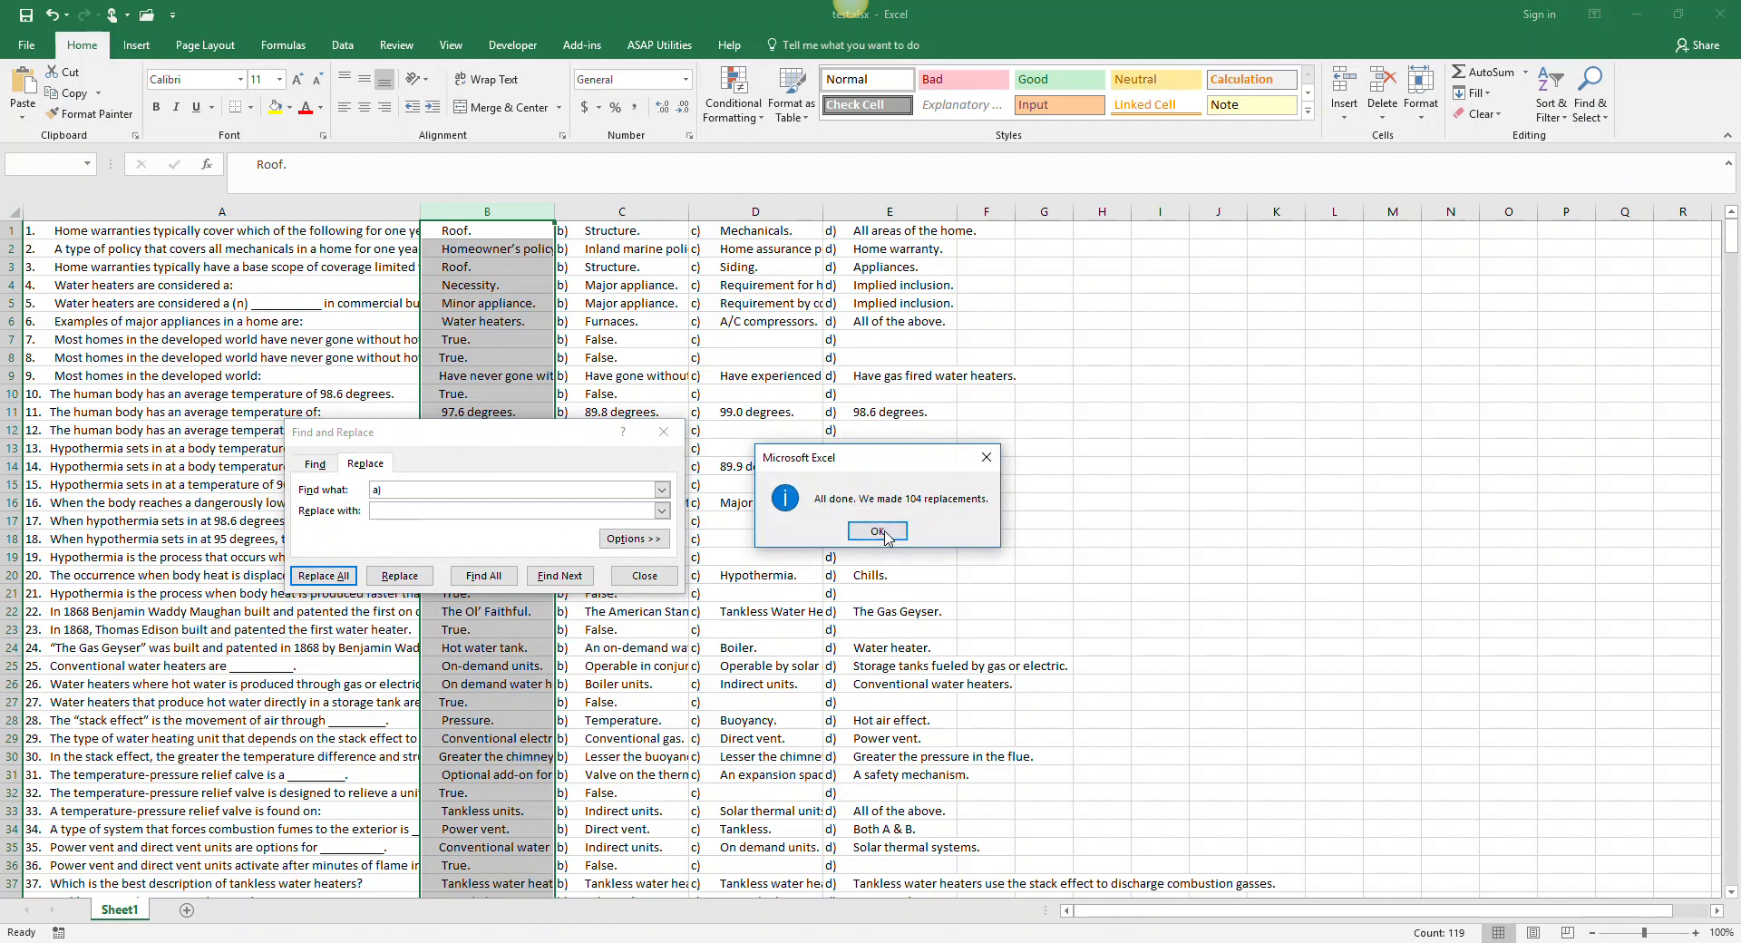
click(877, 531)
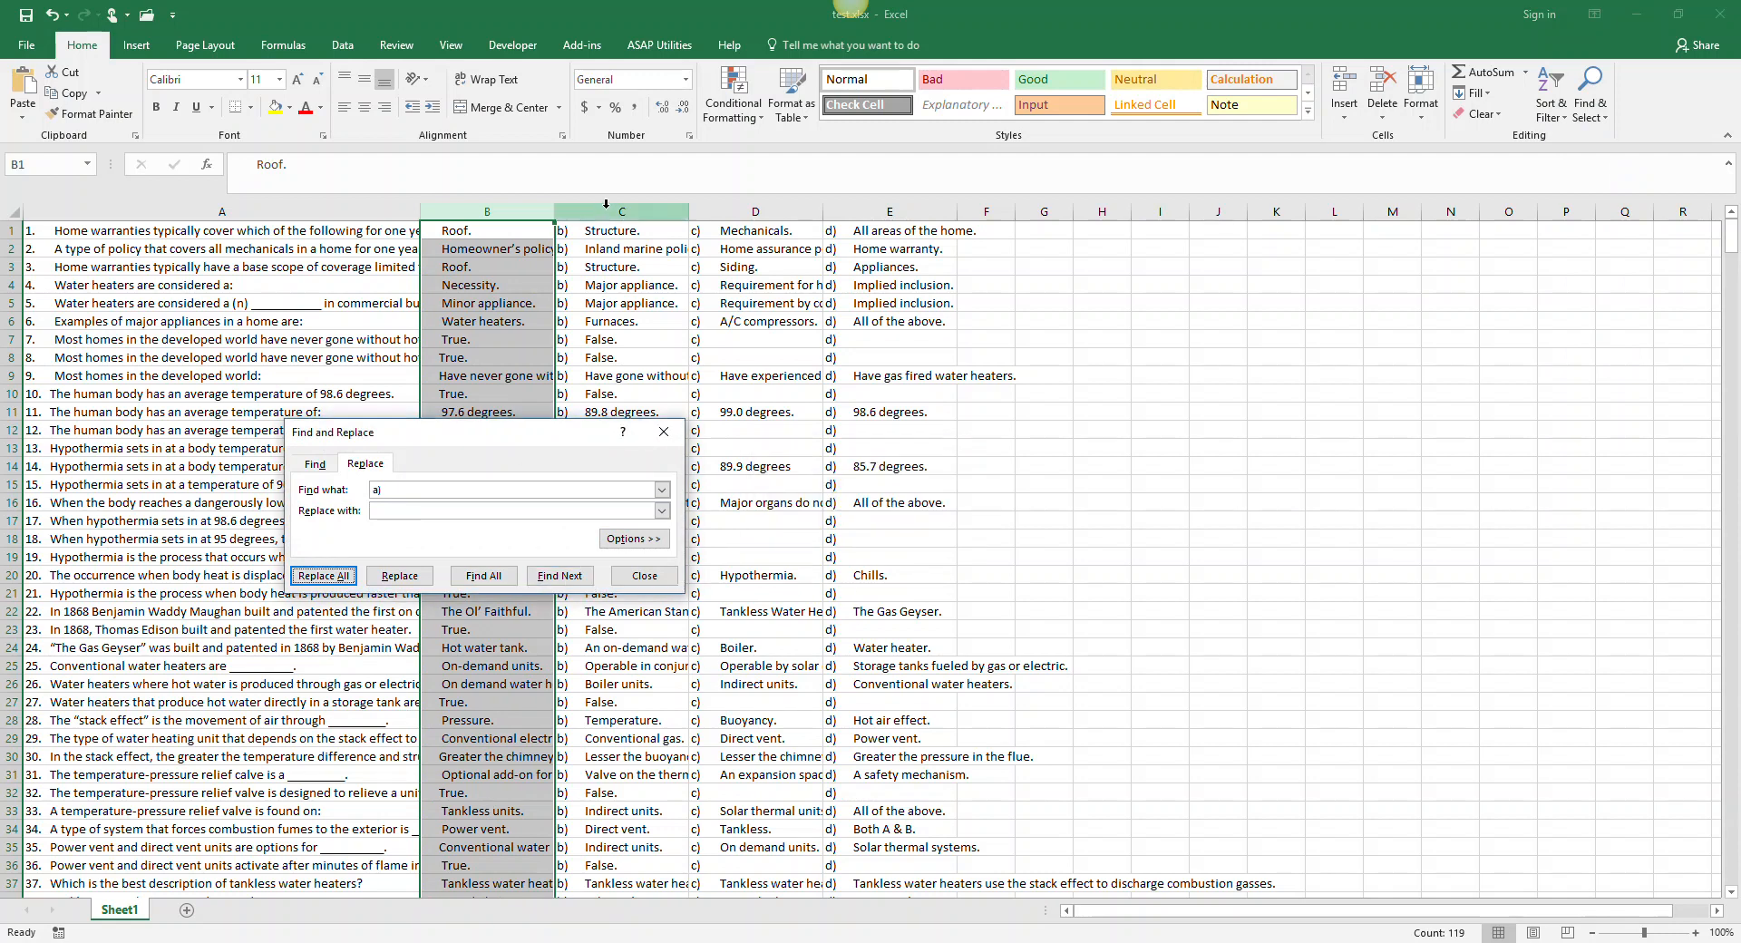
Remove the "b)" prefix from all answers in column C by replacing it with nothing
click(605, 207)
click(272, 489)
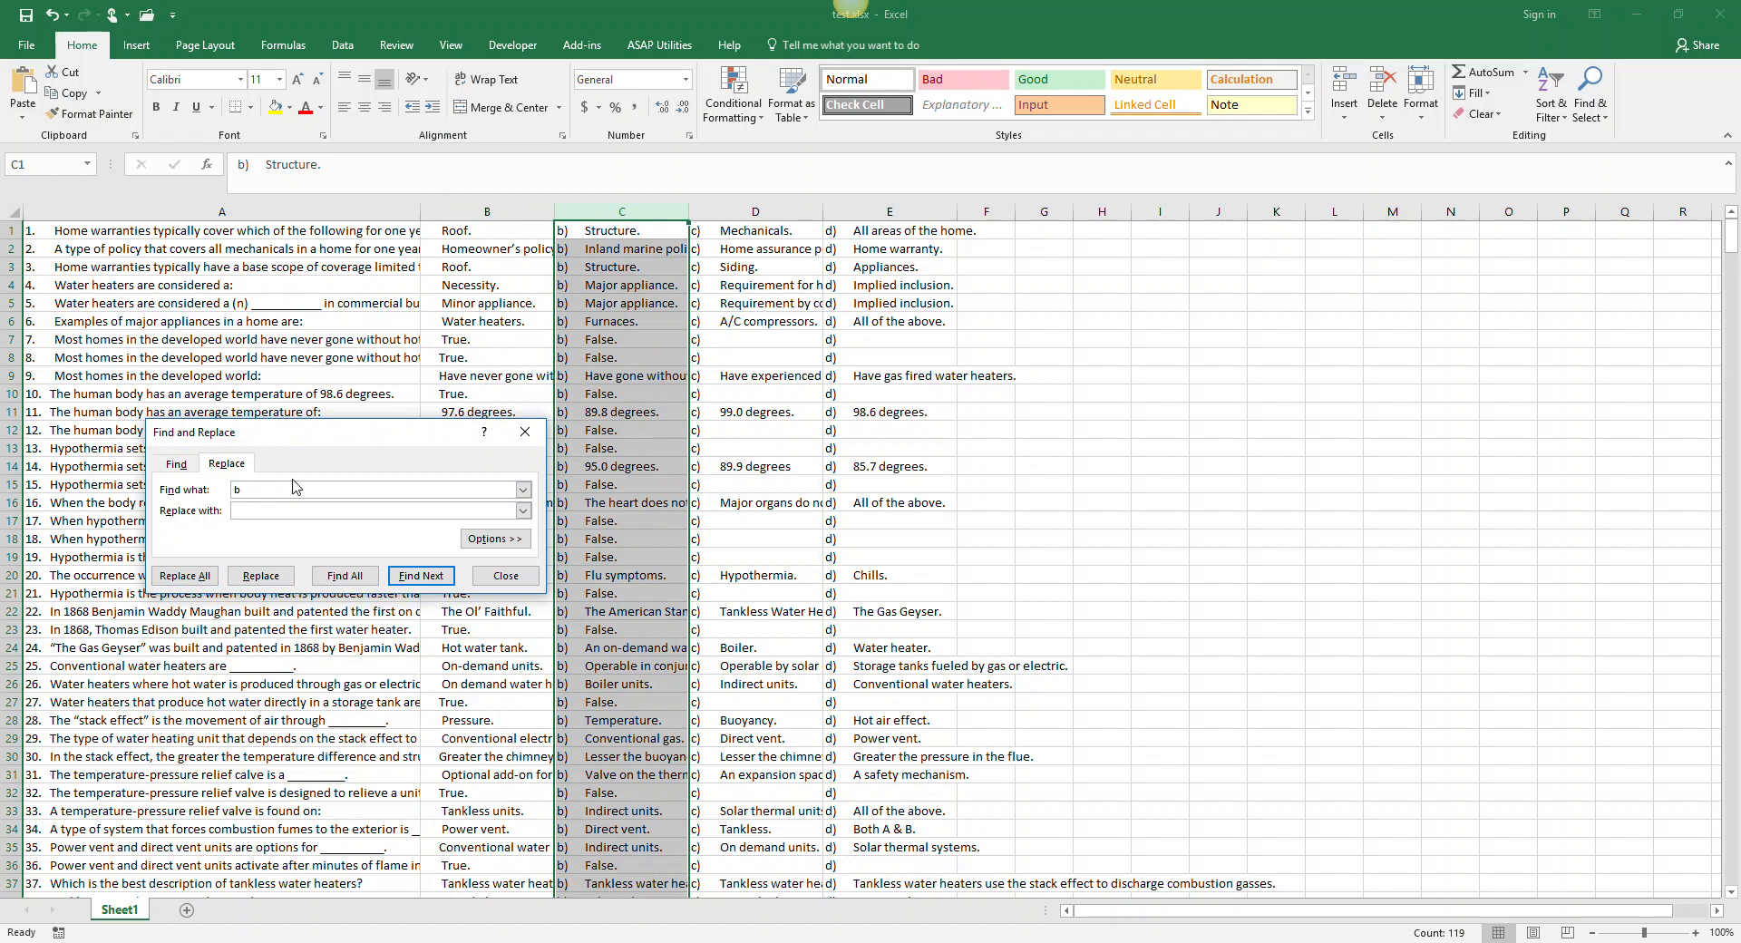
text(b))
click(185, 576)
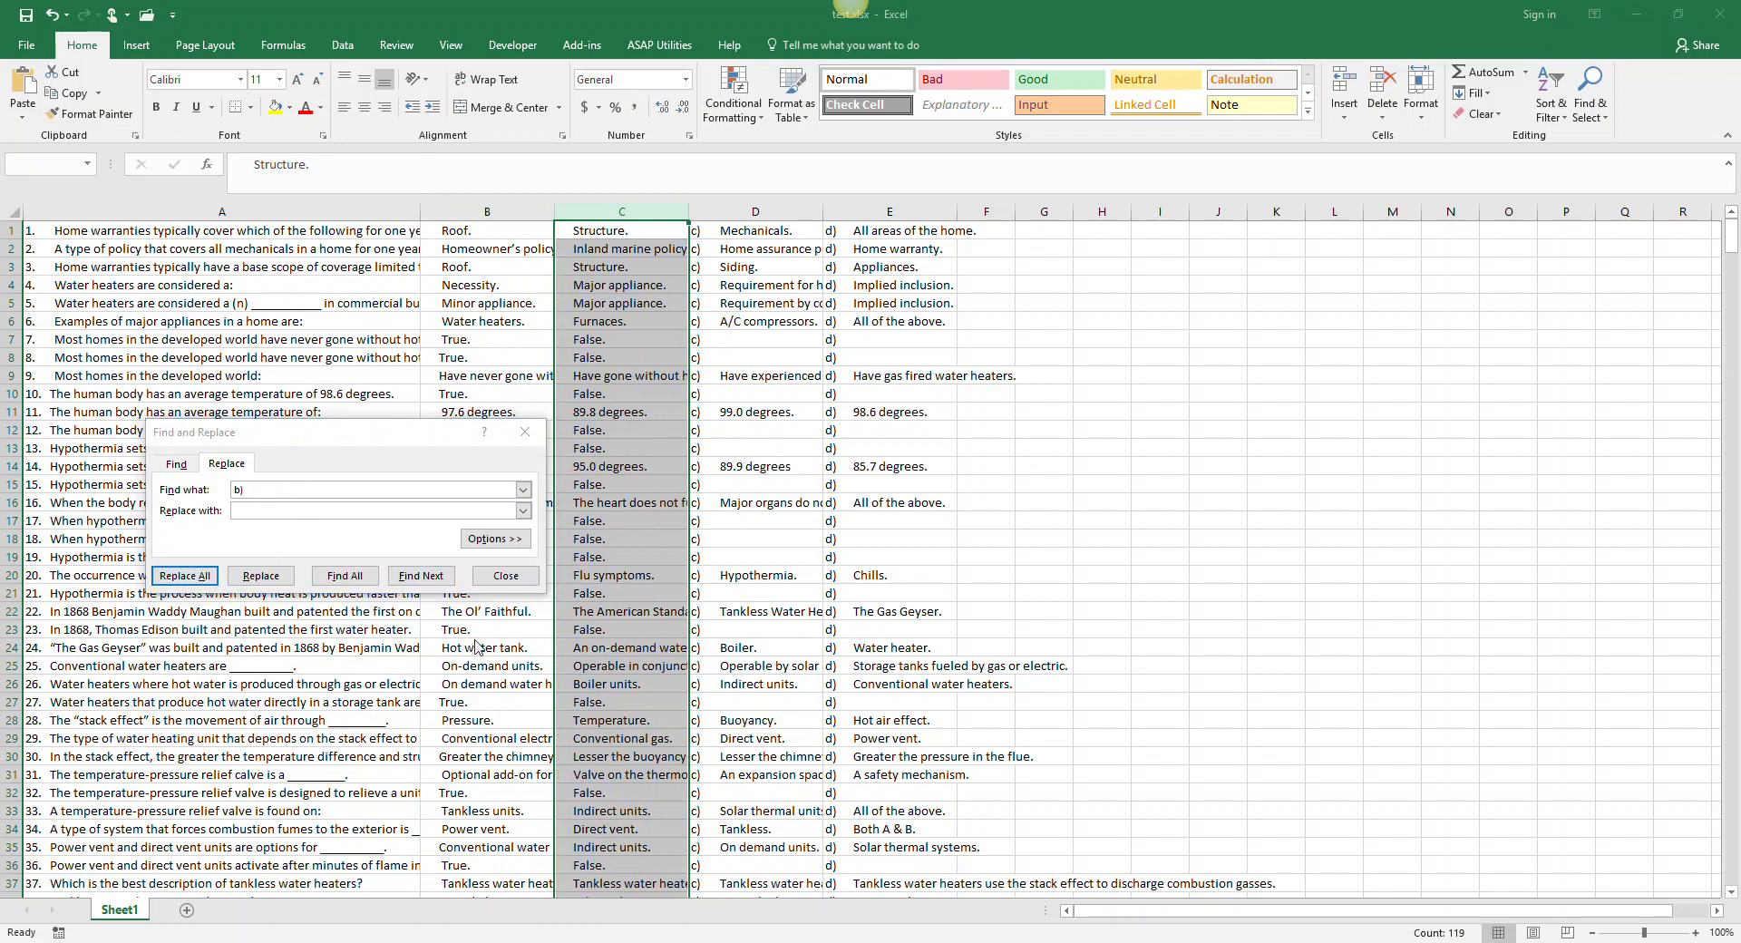
click(884, 532)
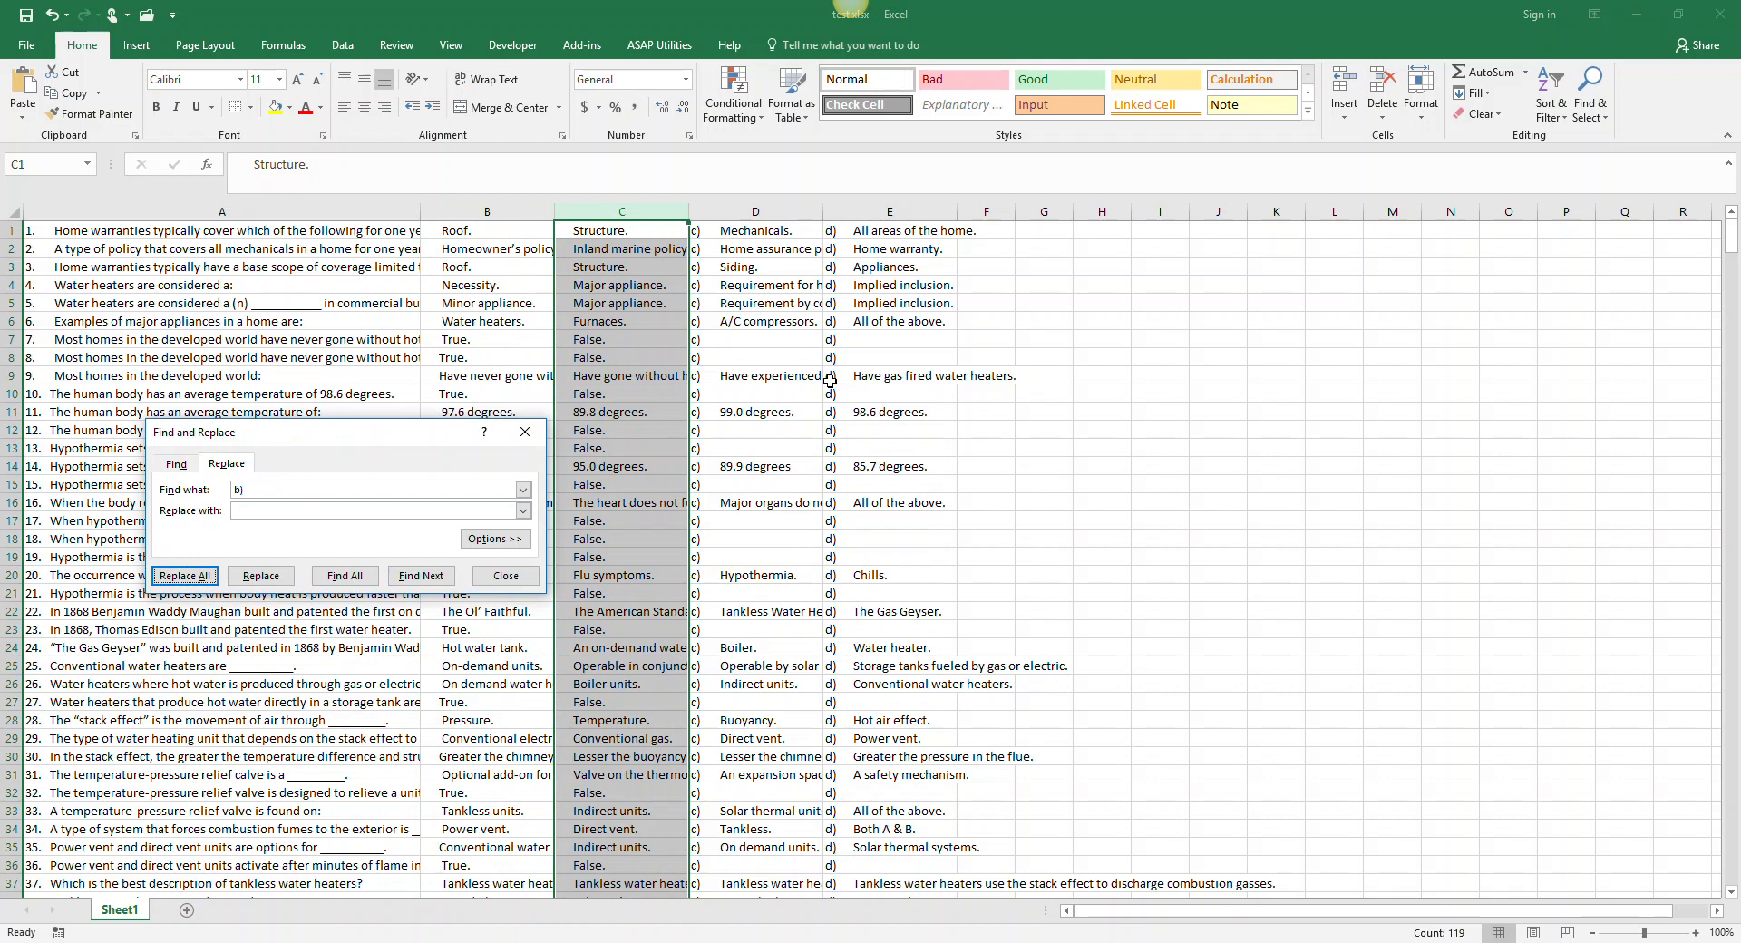
Remove the "c)" prefix from all answers in column D by replacing it with nothing
click(755, 211)
click(279, 489)
text(c)
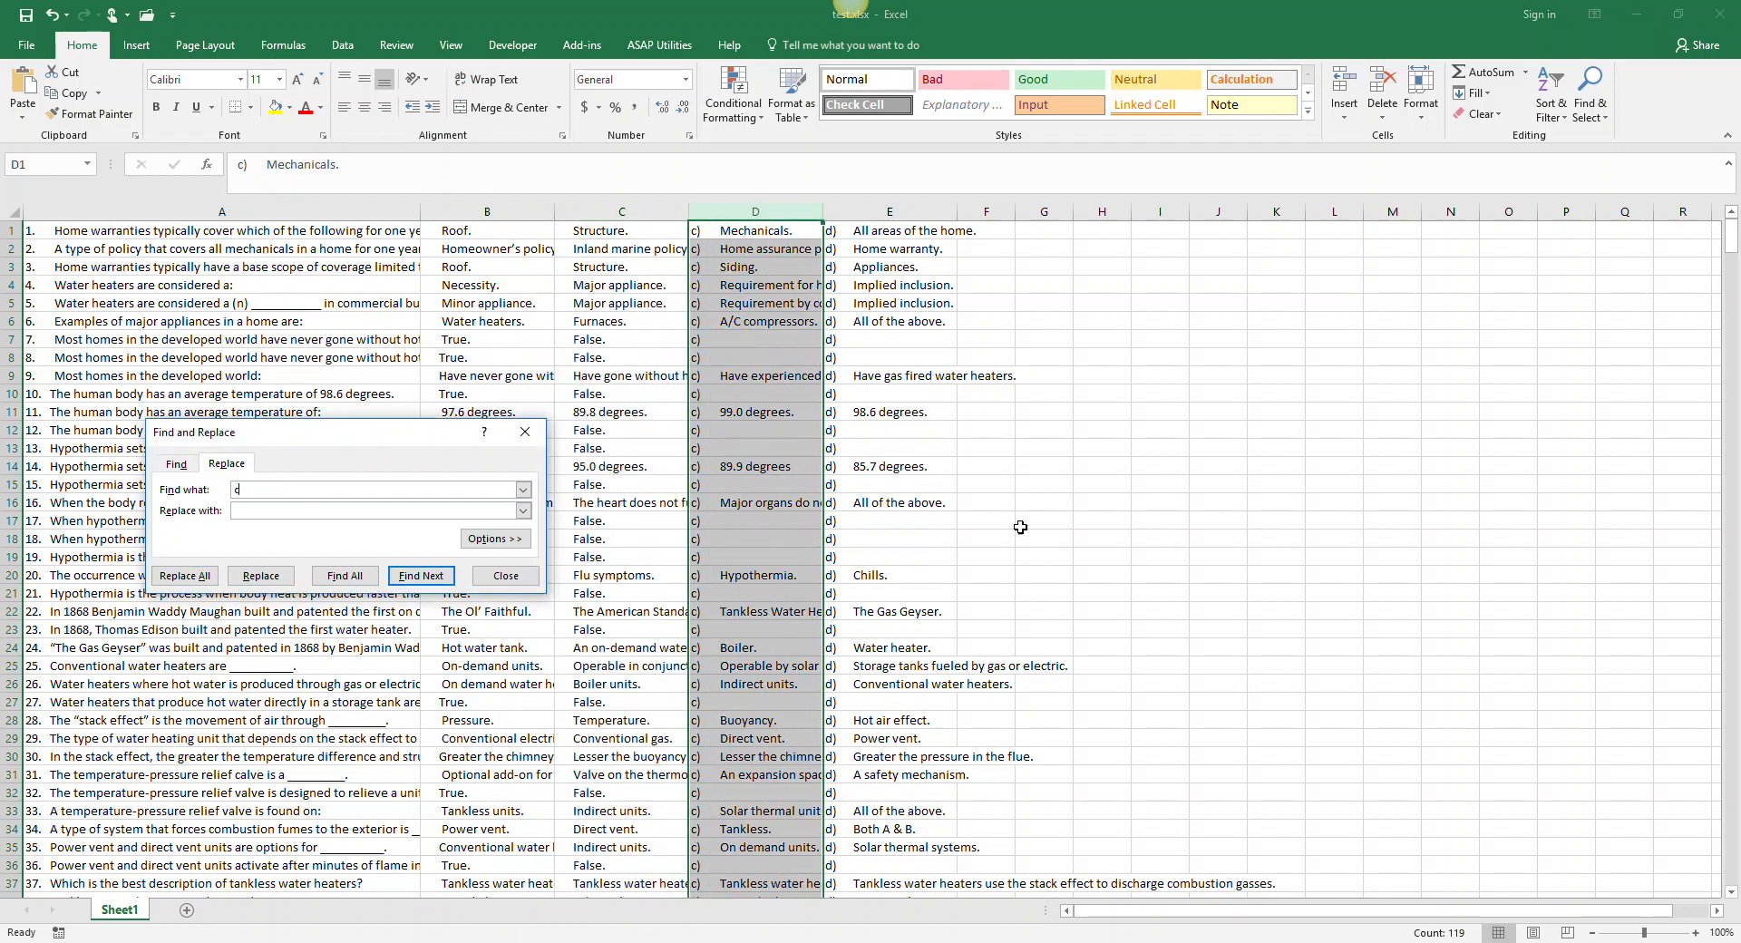
text())
click(185, 576)
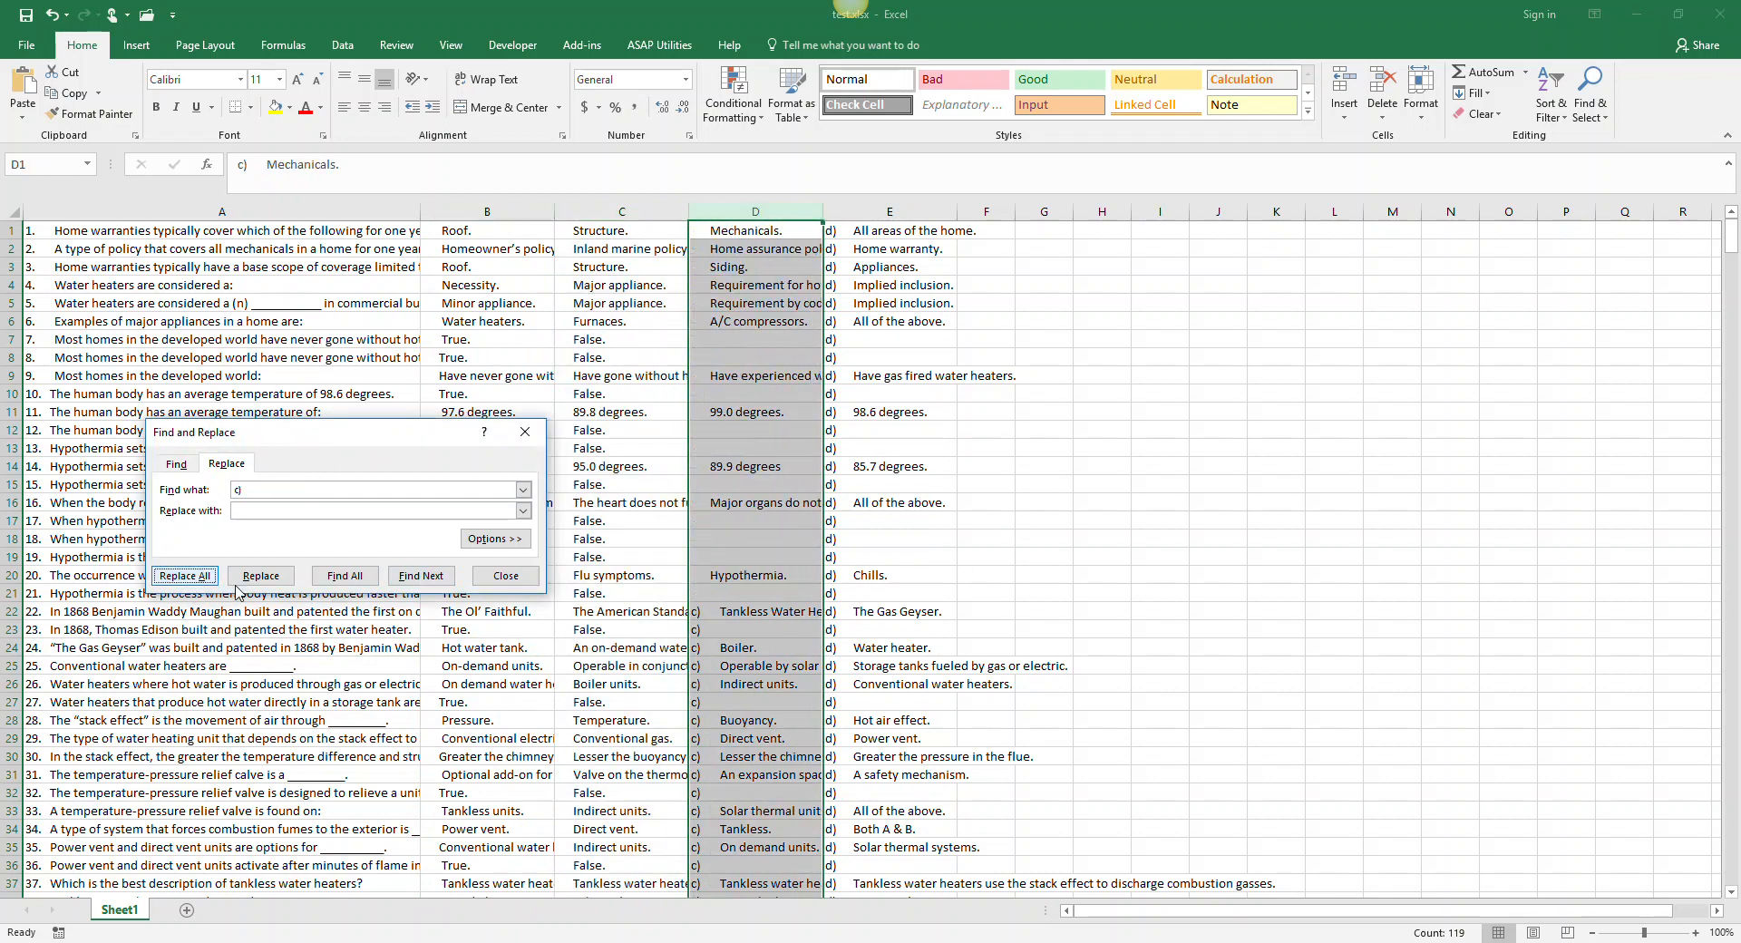
click(877, 531)
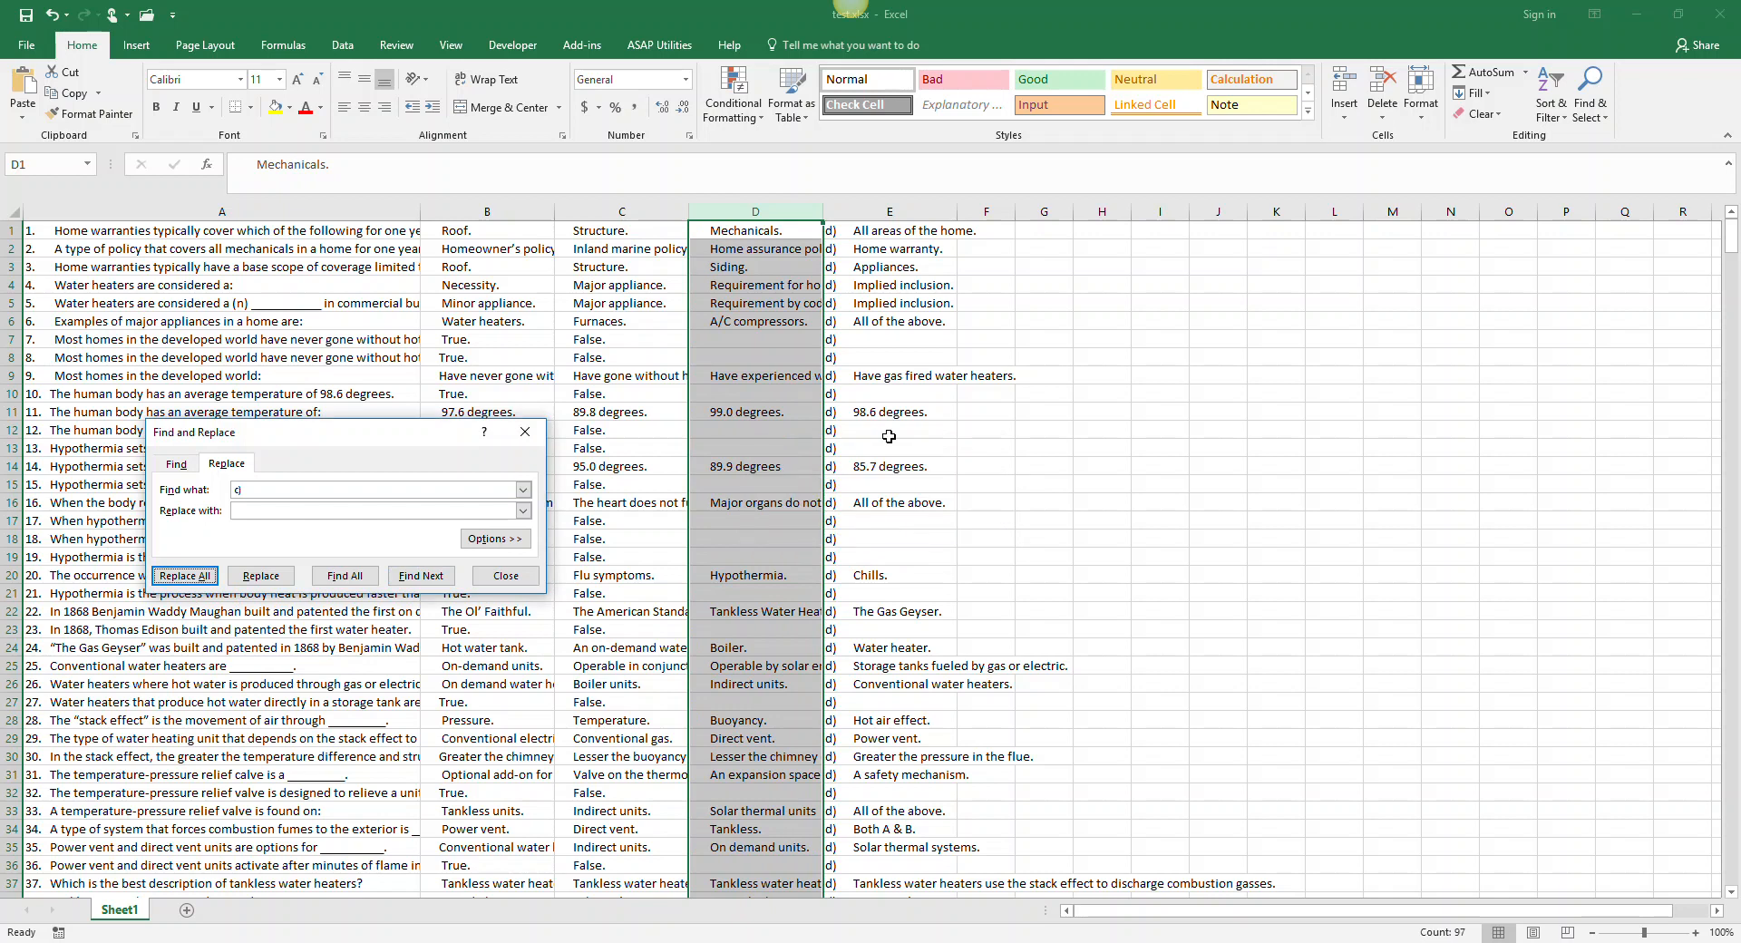
Remove the "d)" prefix from all answers in column E by replacing it with nothing, and close Find and Replace
click(889, 211)
click(494, 490)
text(d)
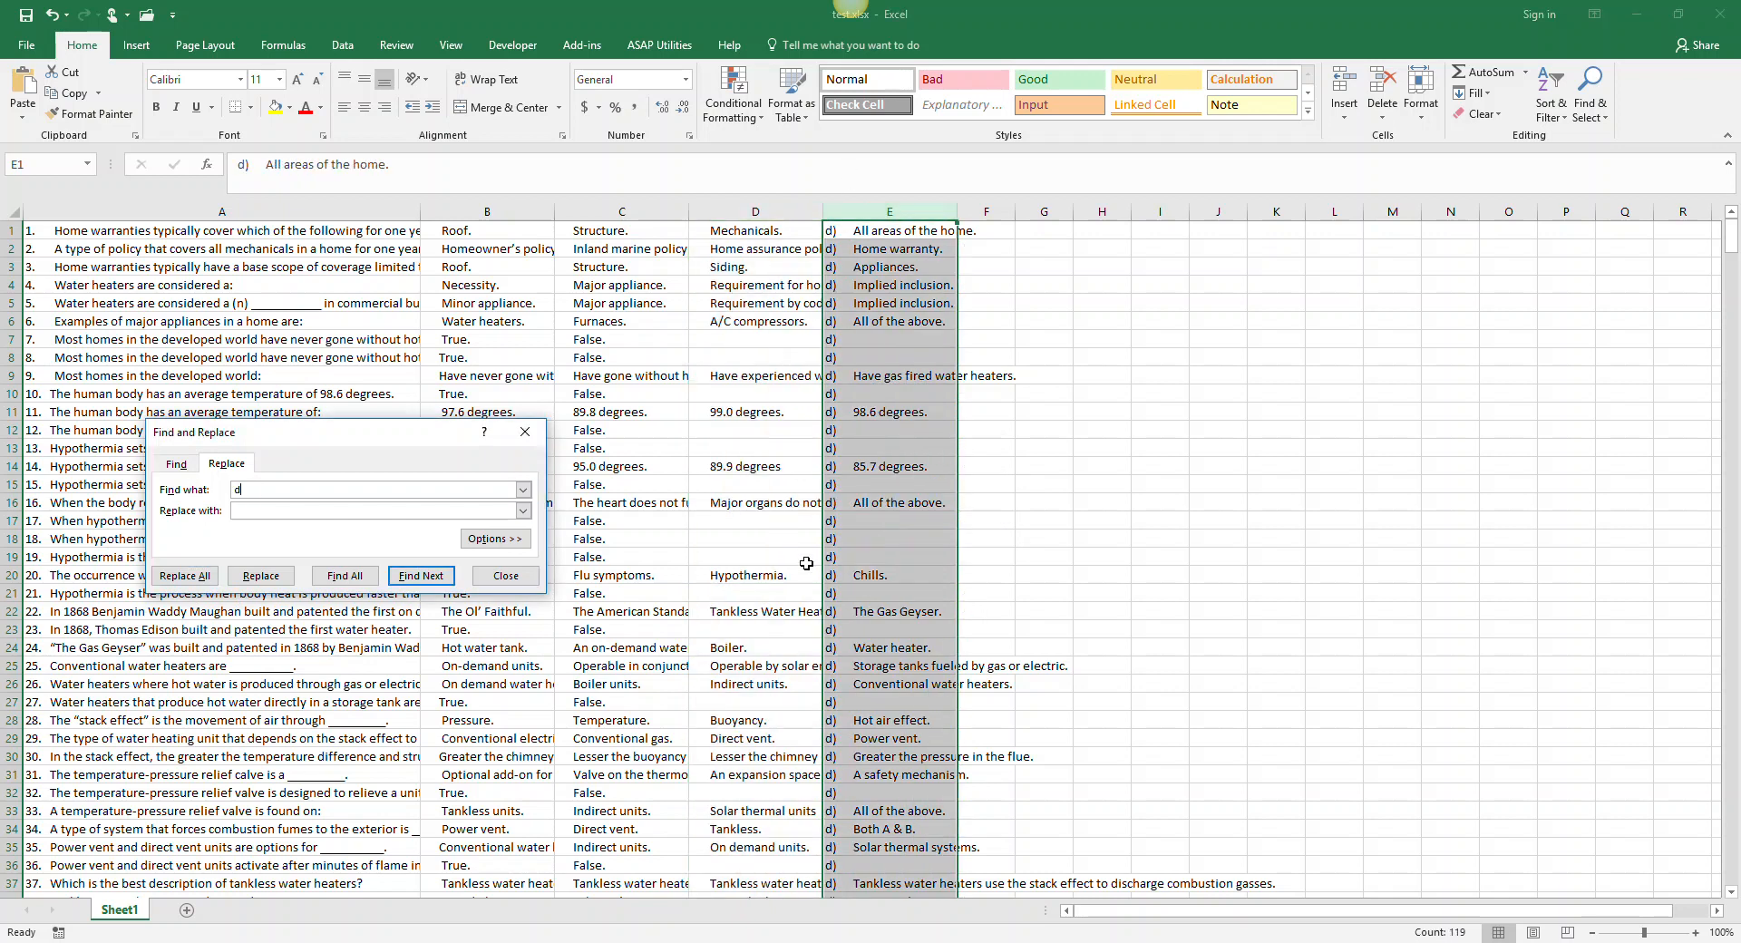
click(185, 575)
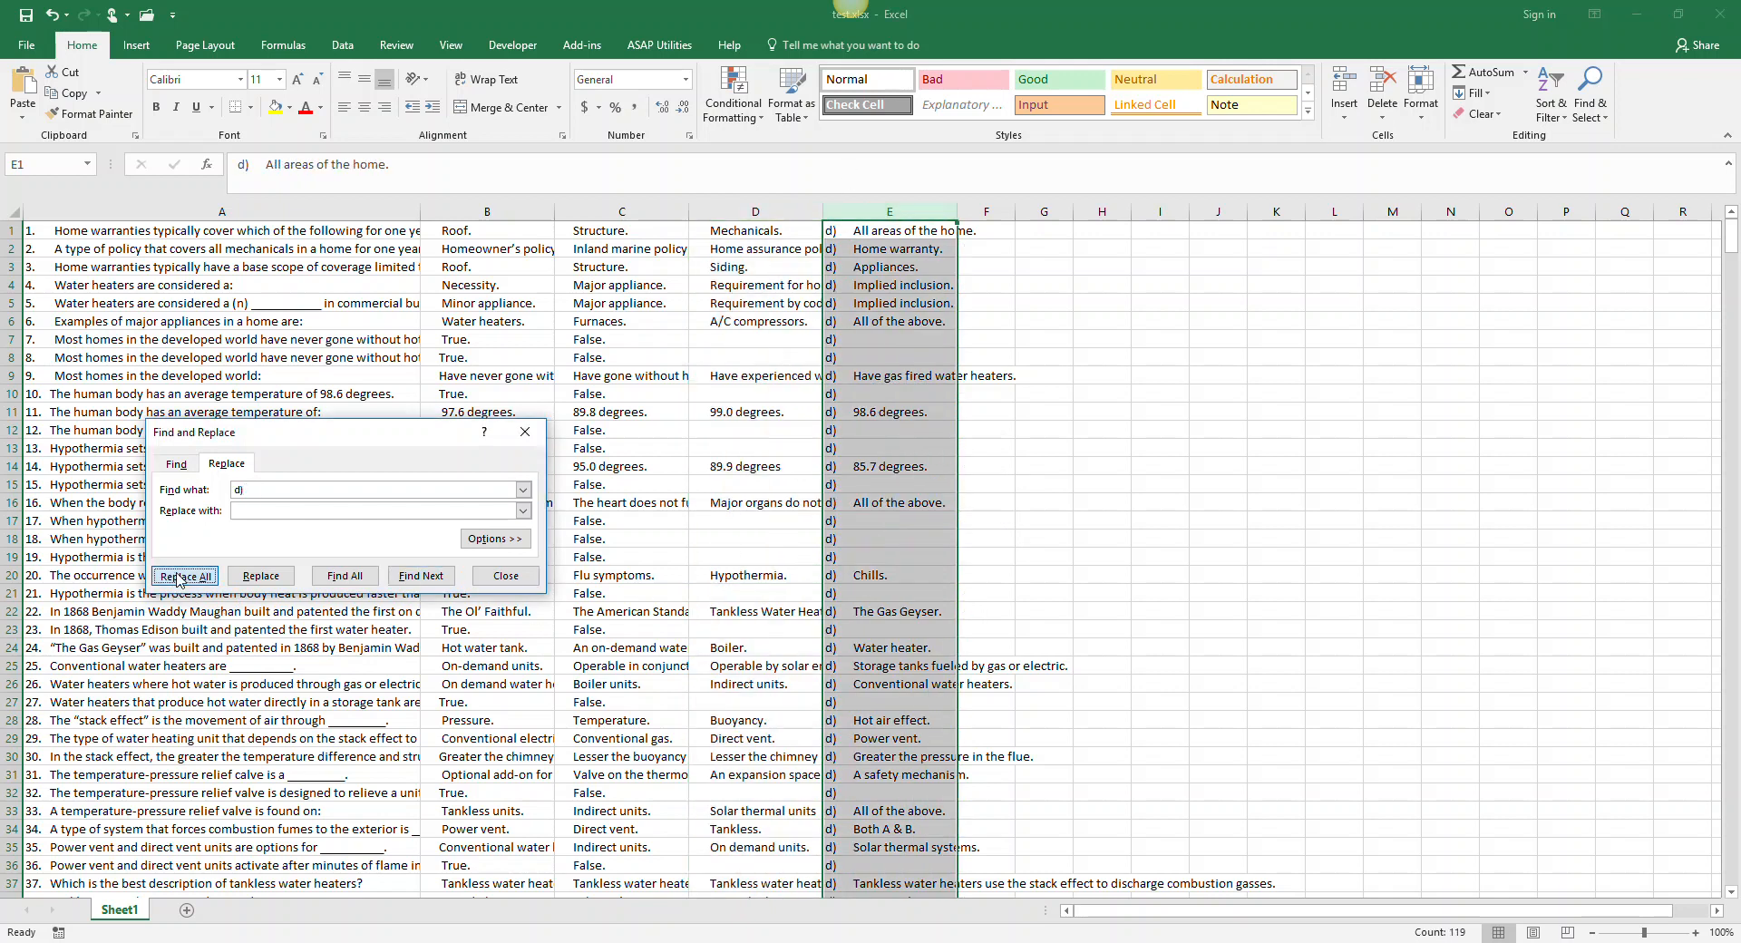
click(877, 531)
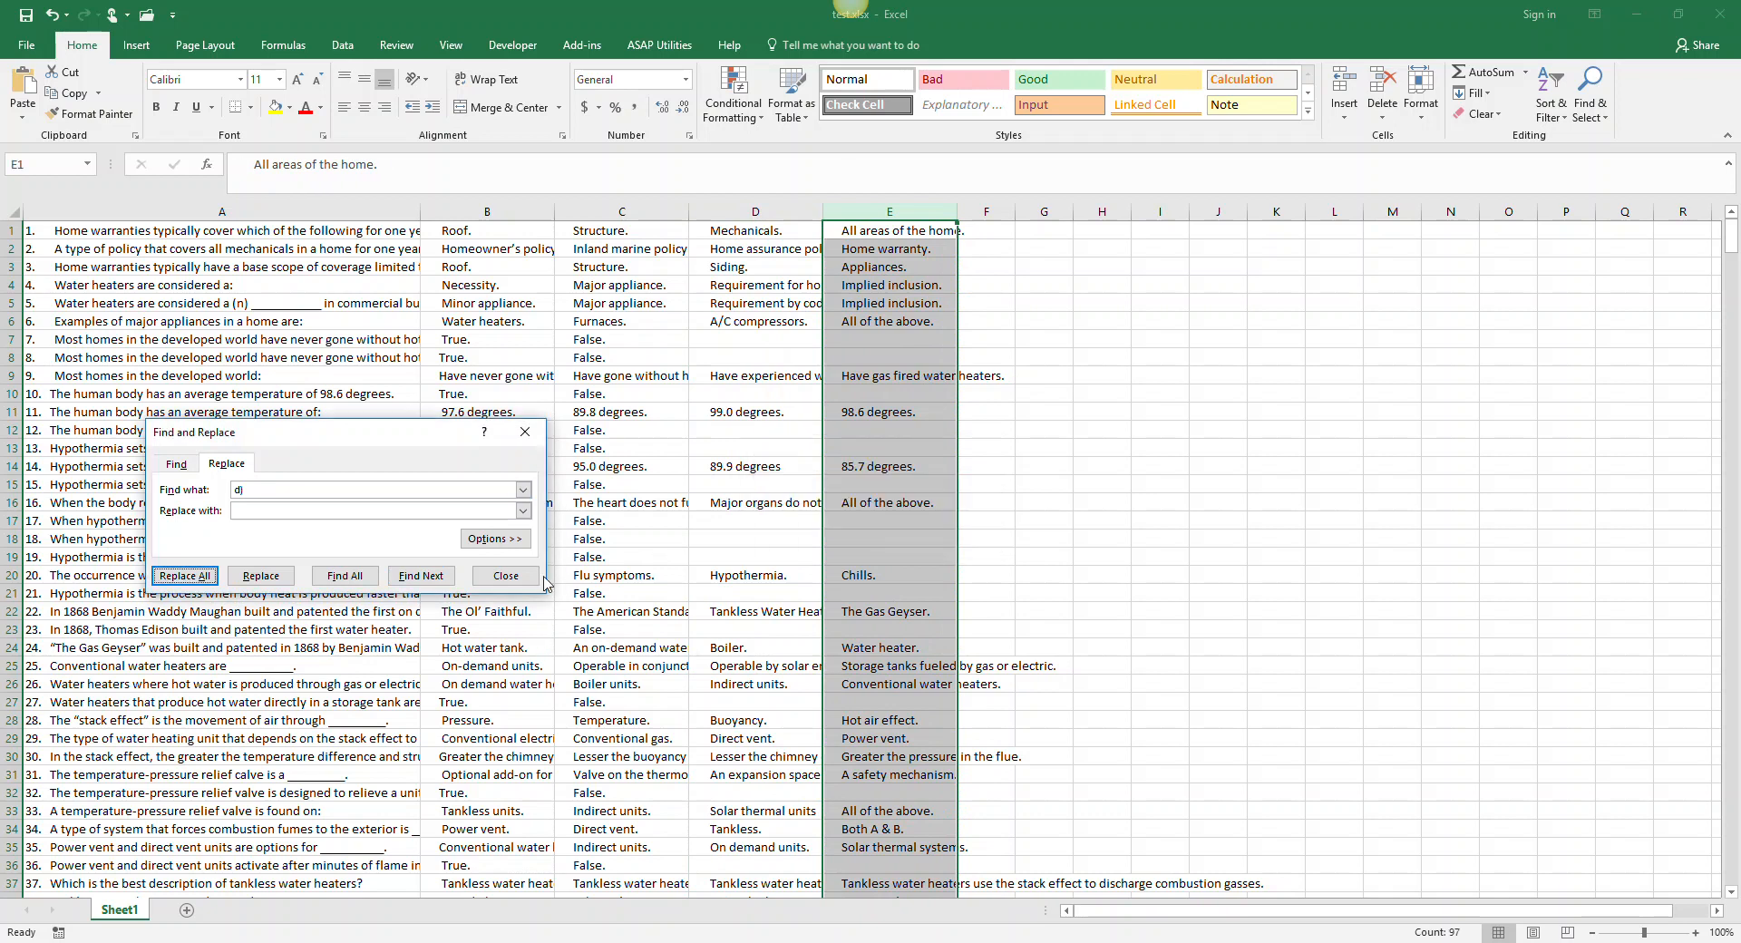
click(506, 576)
click(784, 537)
Delete the question numbers and the spacing after them from the question text in cells A1 and A2
scroll(789, 537, down, 10)
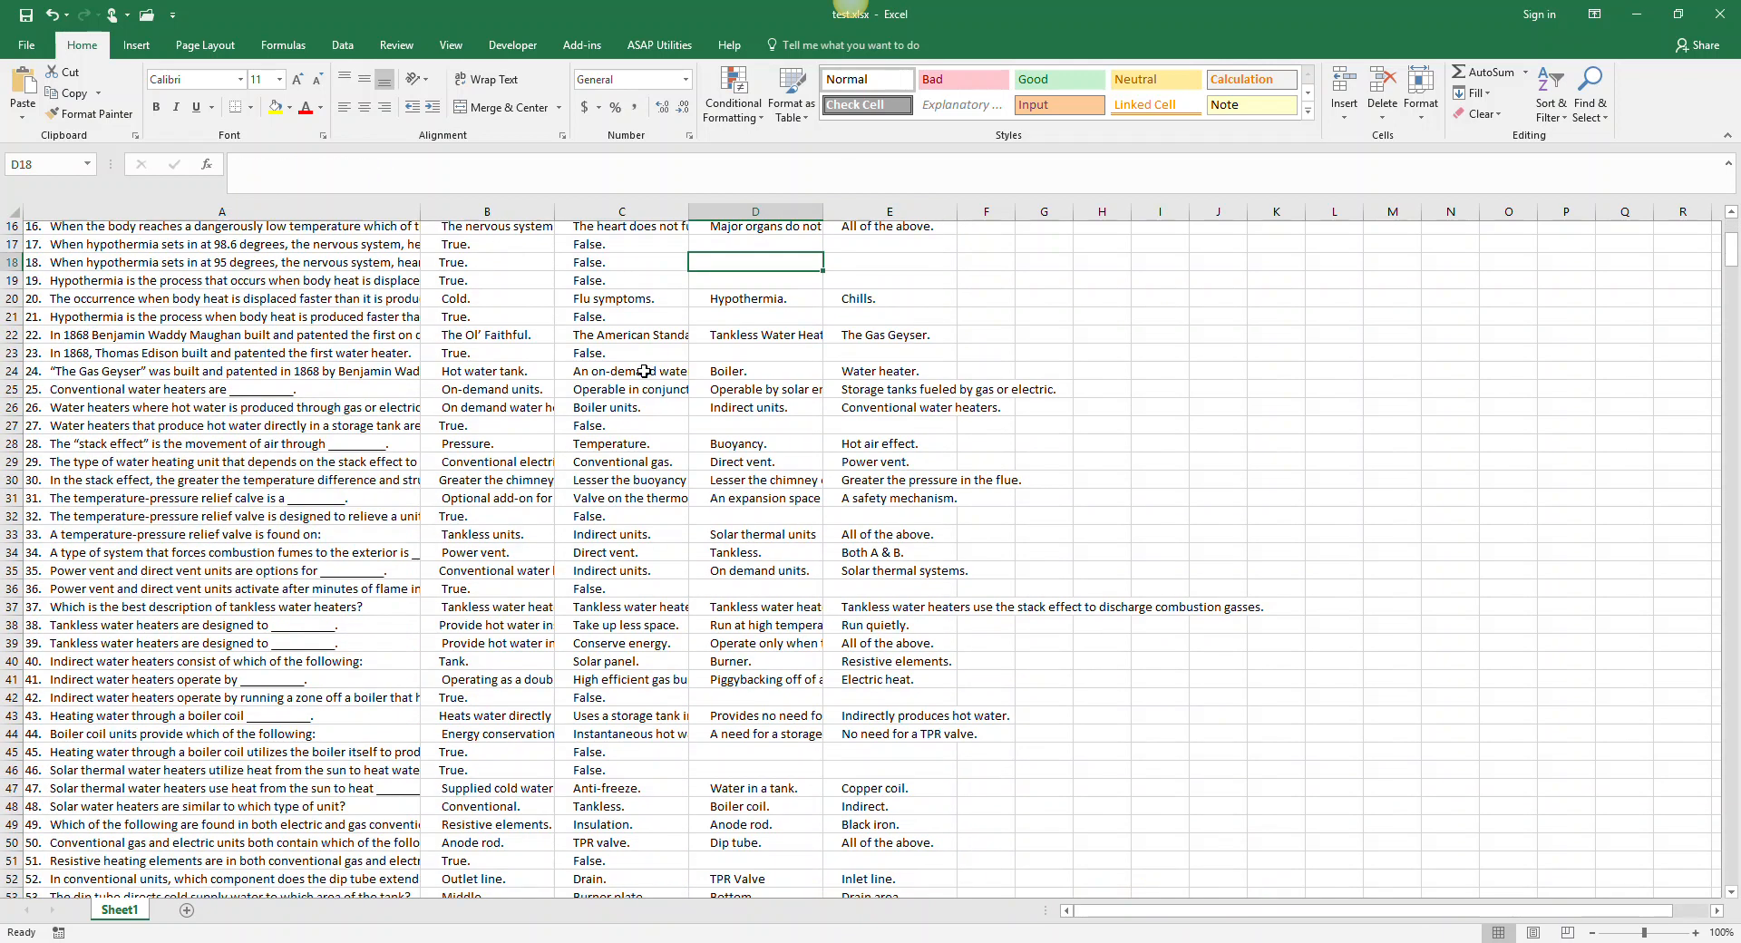
scroll(801, 536, down, 4)
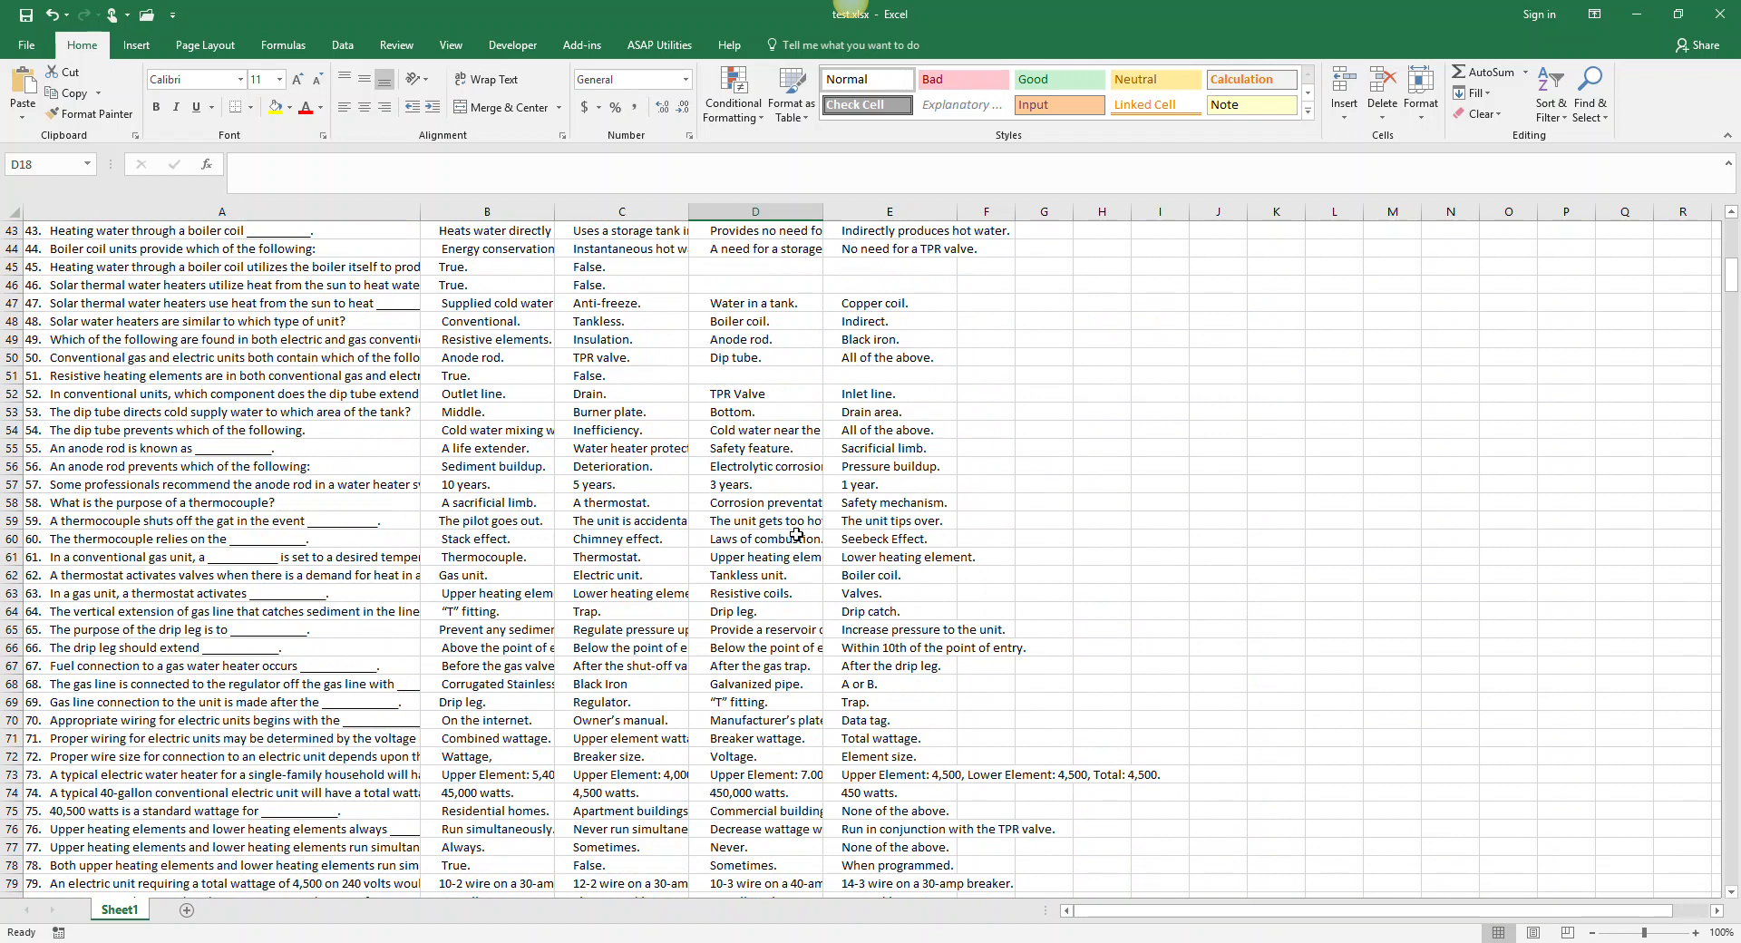
scroll(796, 535, up, 14)
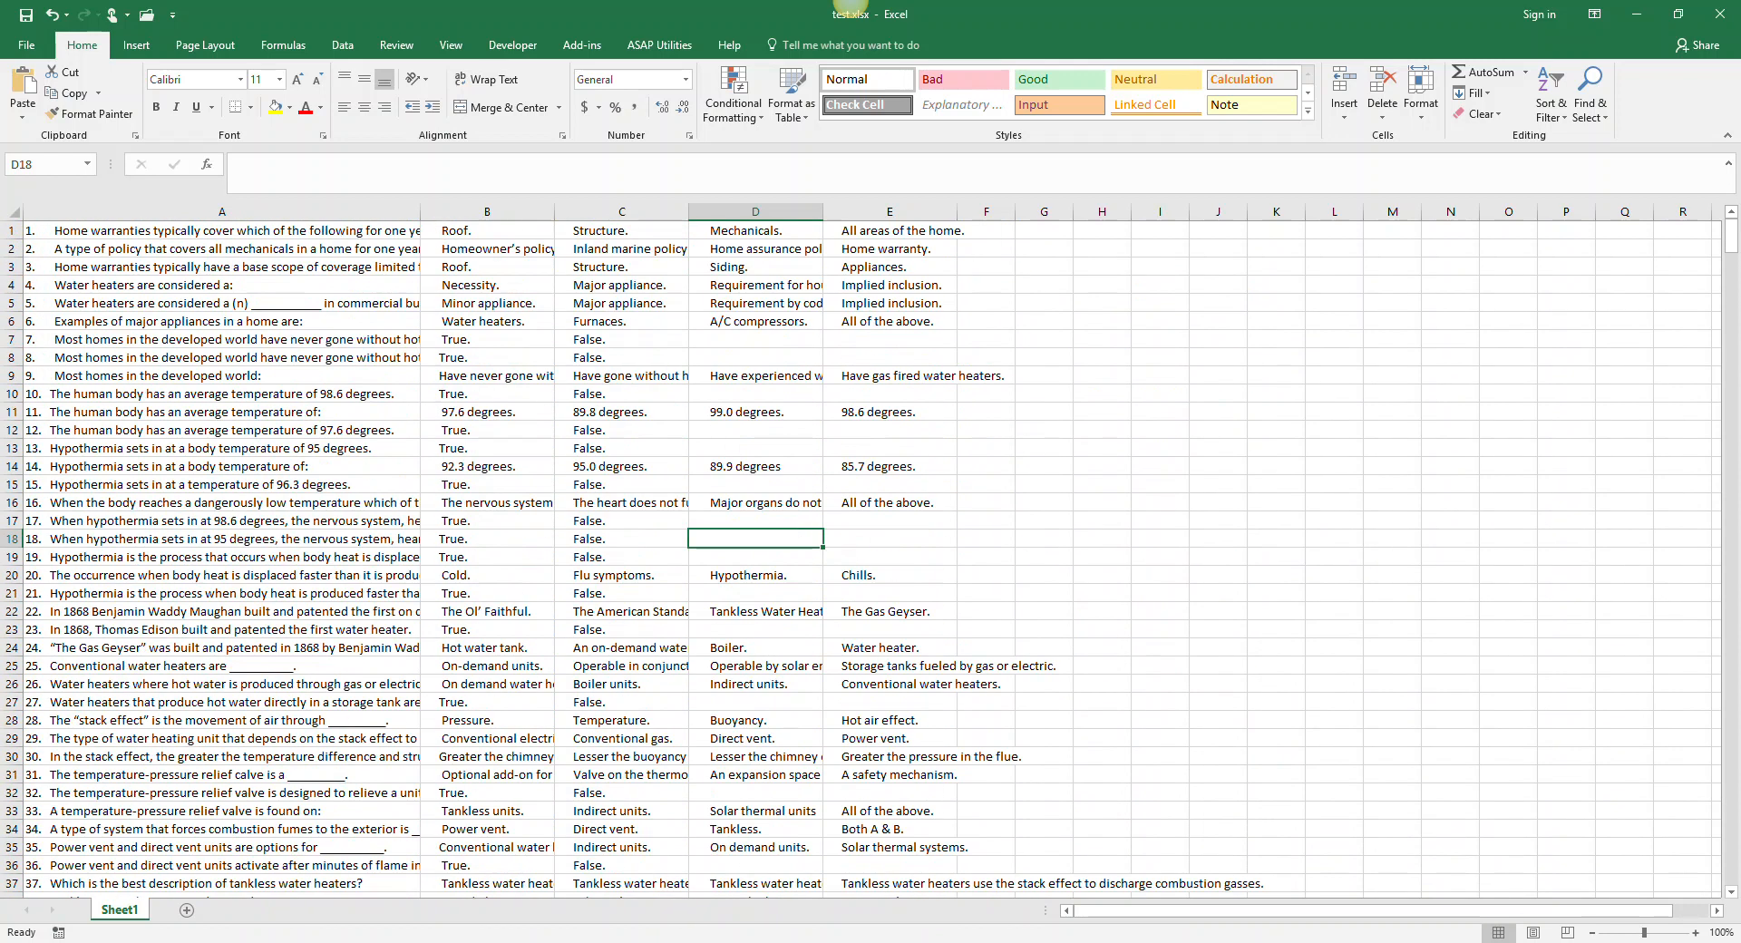
key(ctrl+Home)
click(42, 232)
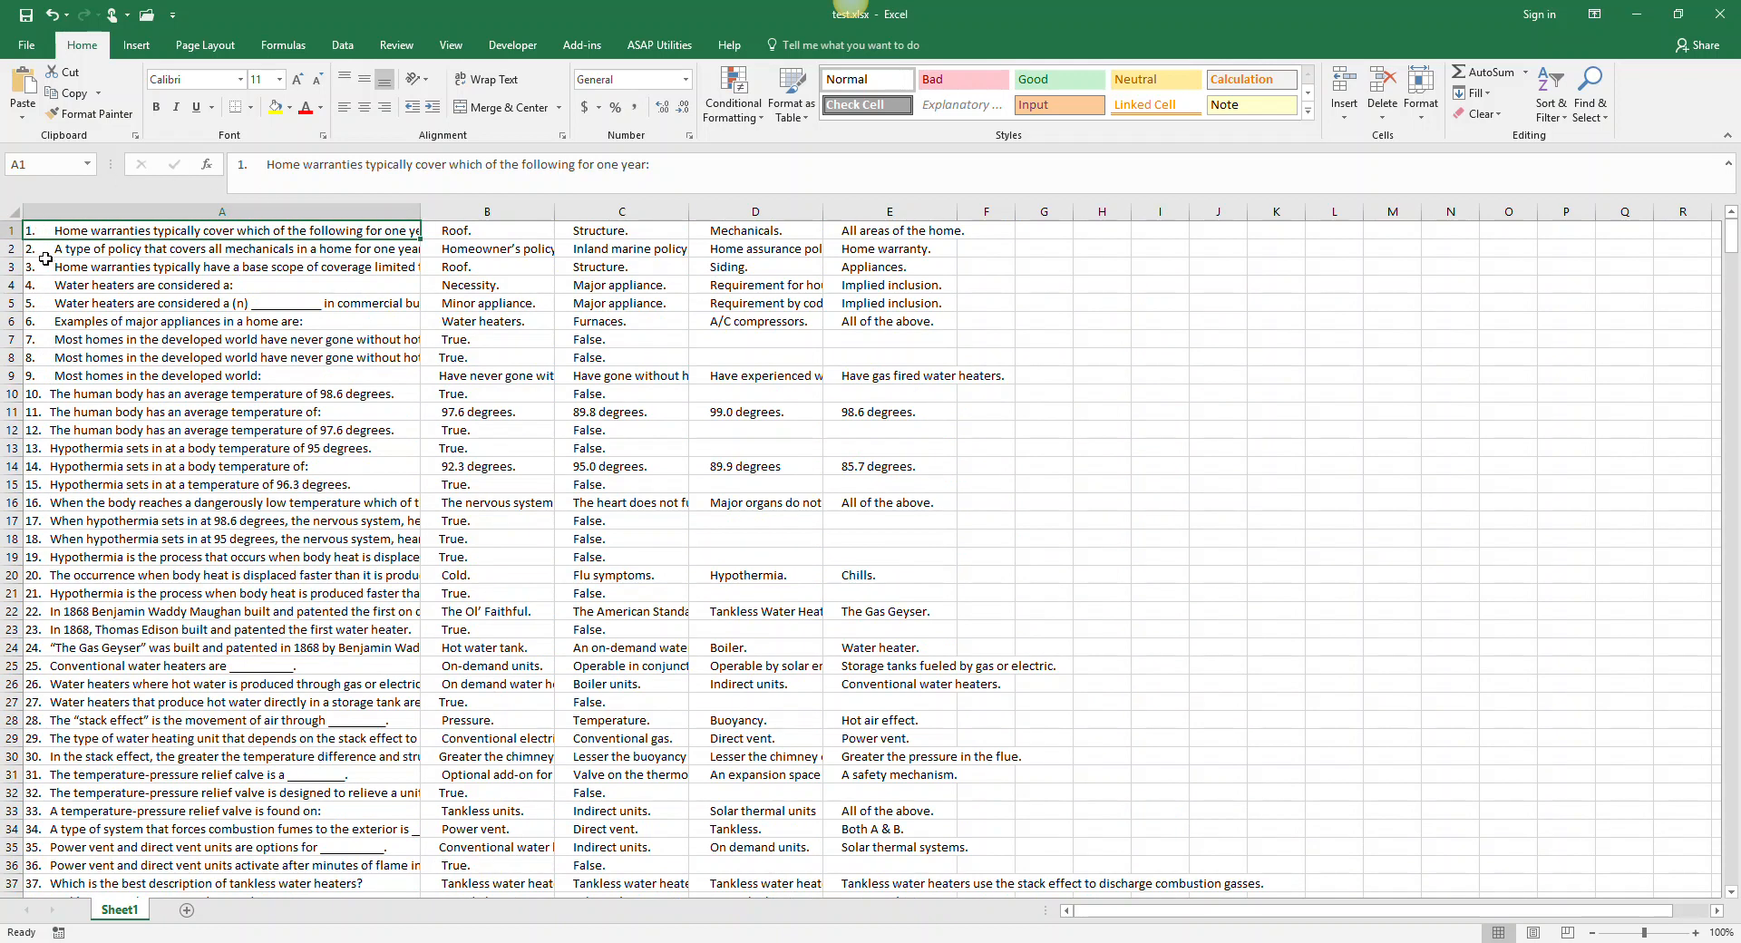
double_click(43, 232)
drag(53, 232, 20, 232)
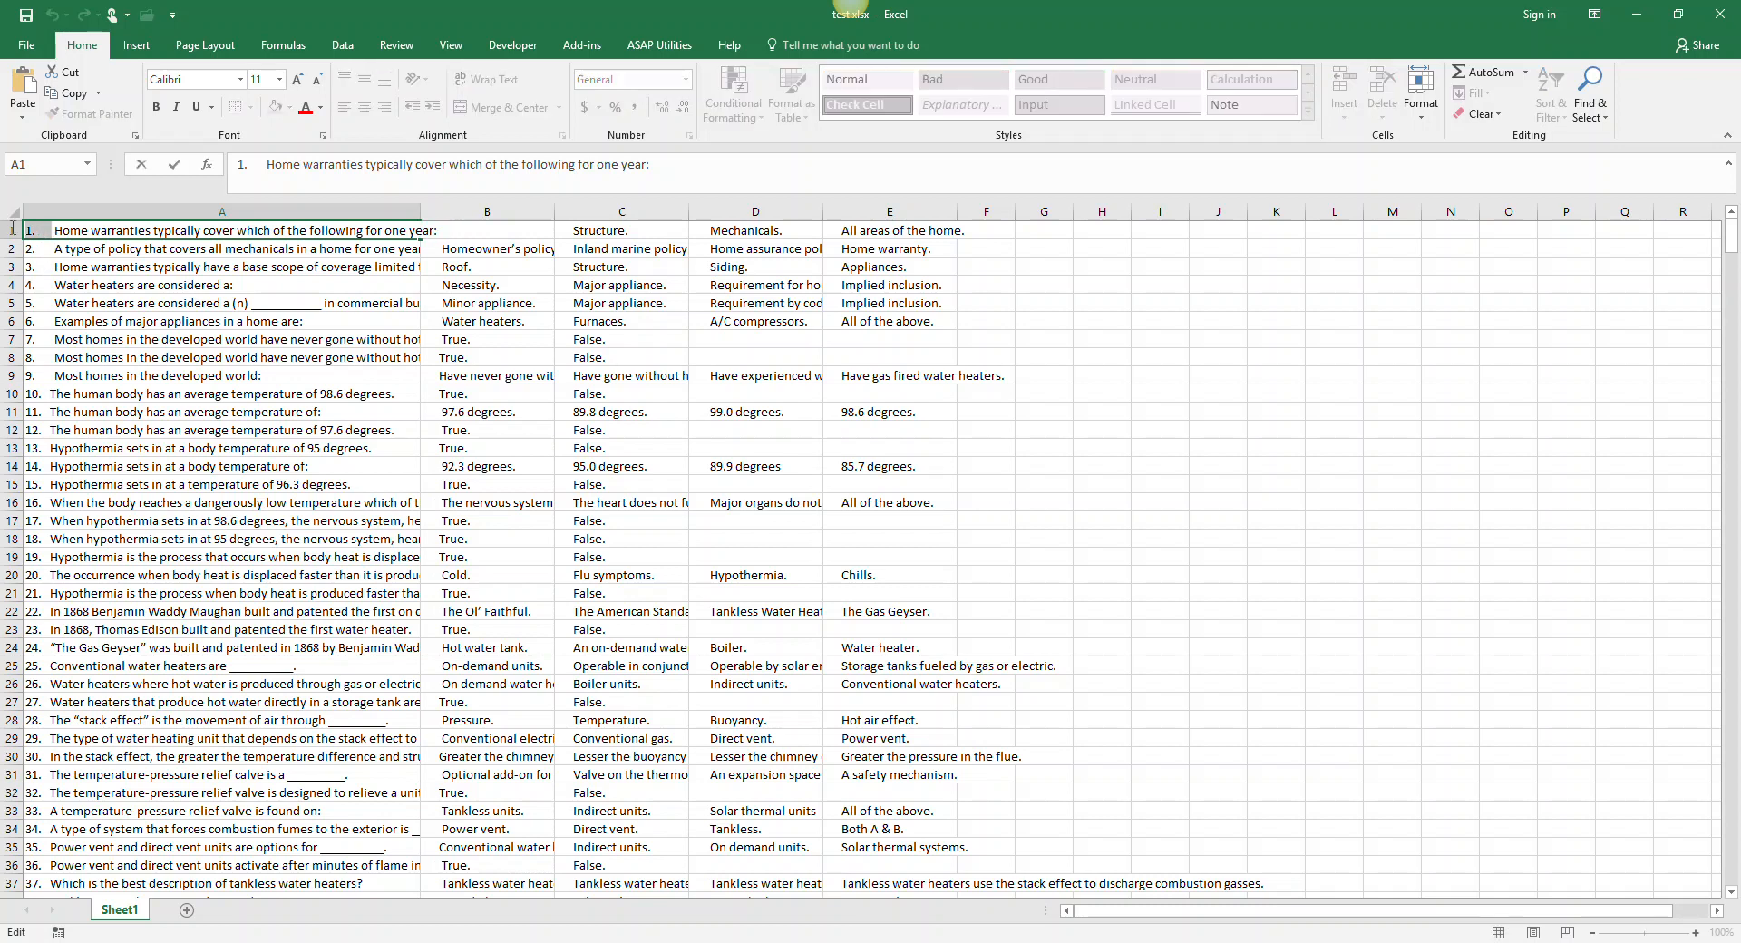
key(Delete)
double_click(39, 249)
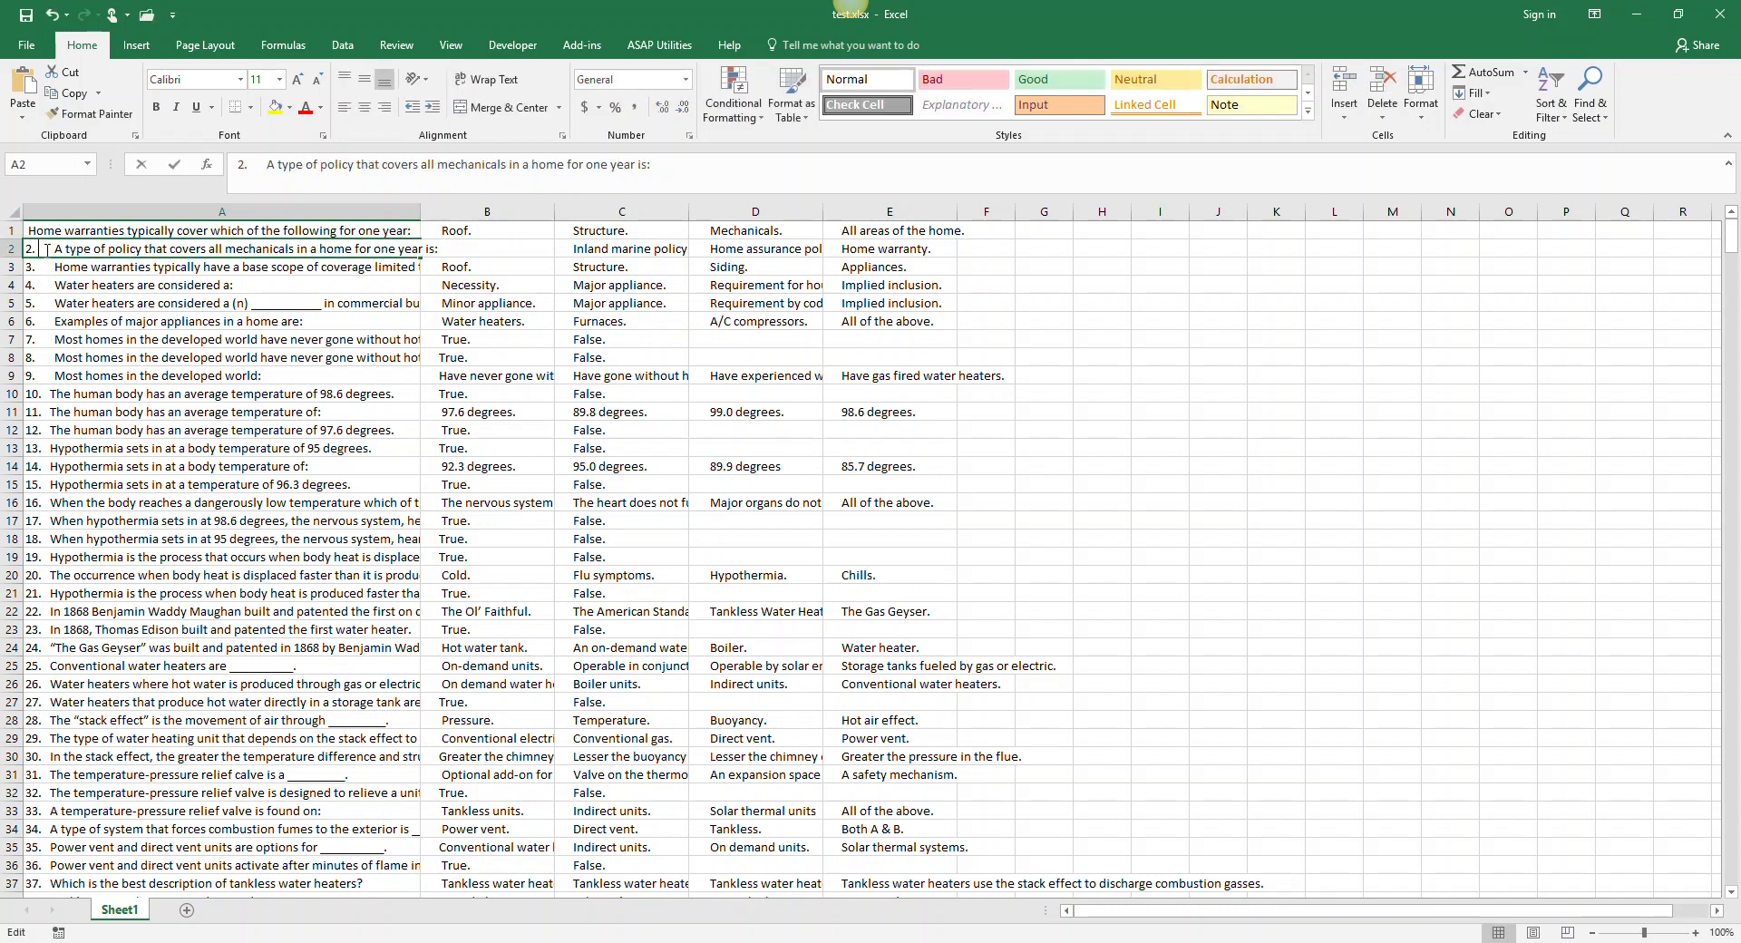
drag(52, 249, 16, 249)
key(Delete)
Delete the question number from the last question in cell A119 and return to the start of the sheet
click(44, 269)
key(ctrl+Down)
double_click(42, 555)
drag(53, 557, 22, 557)
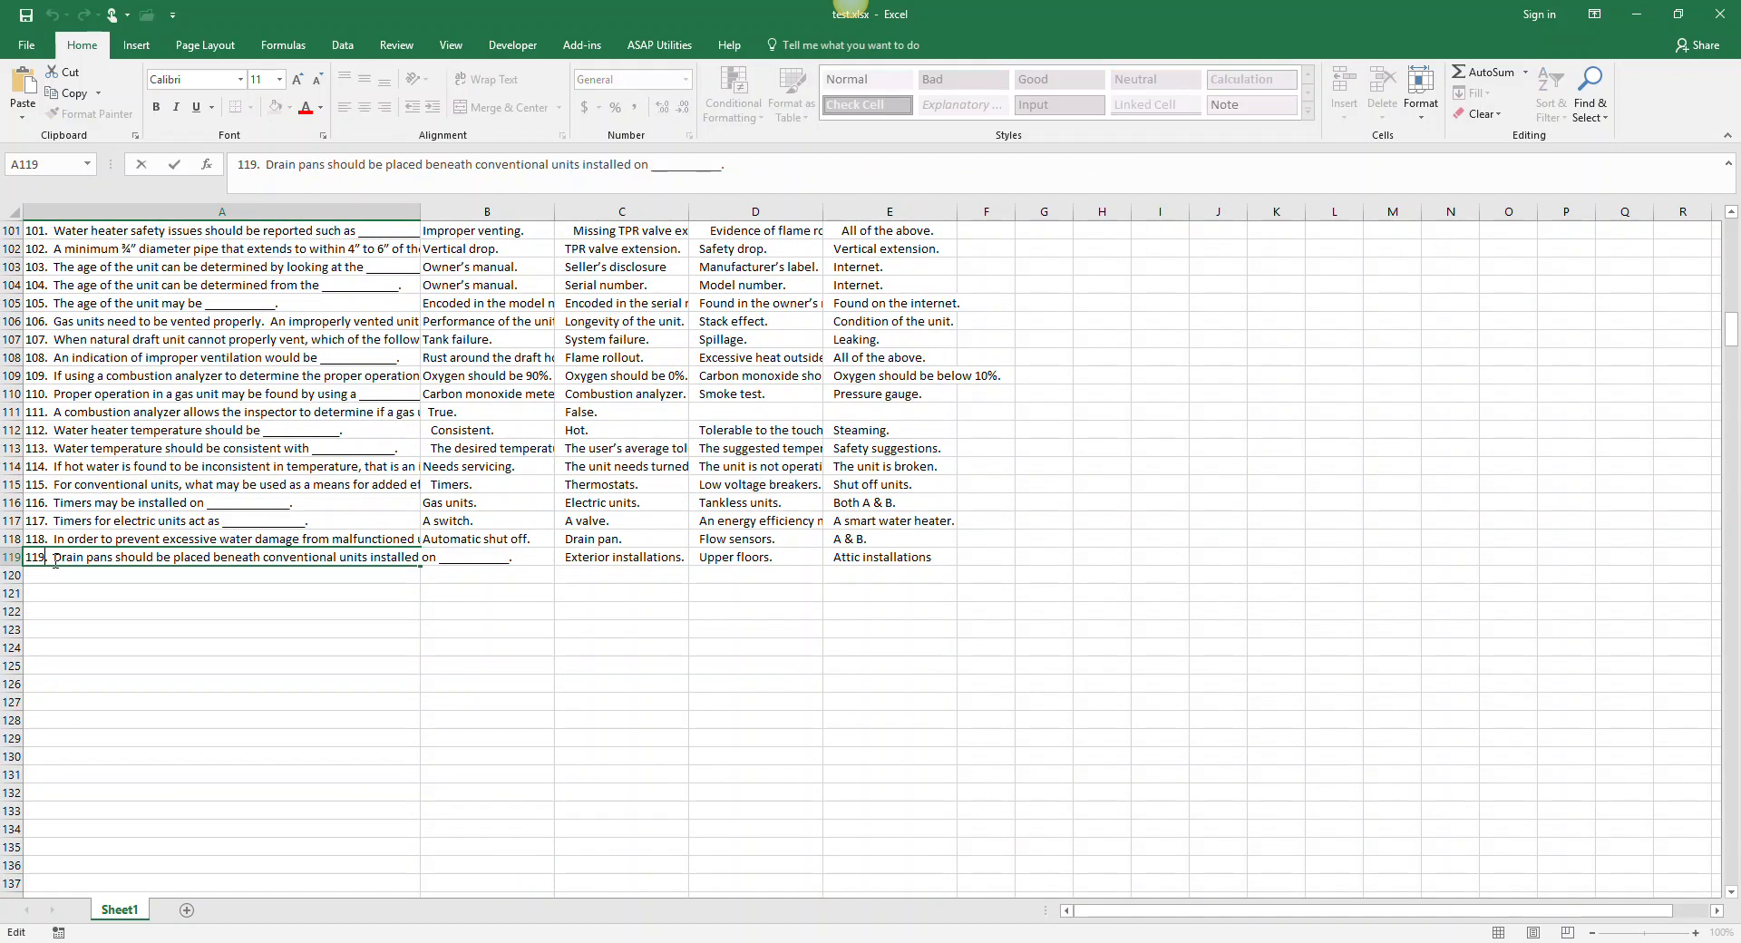
key(Delete)
click(155, 521)
scroll(157, 431, up, 4)
scroll(158, 431, up, 13)
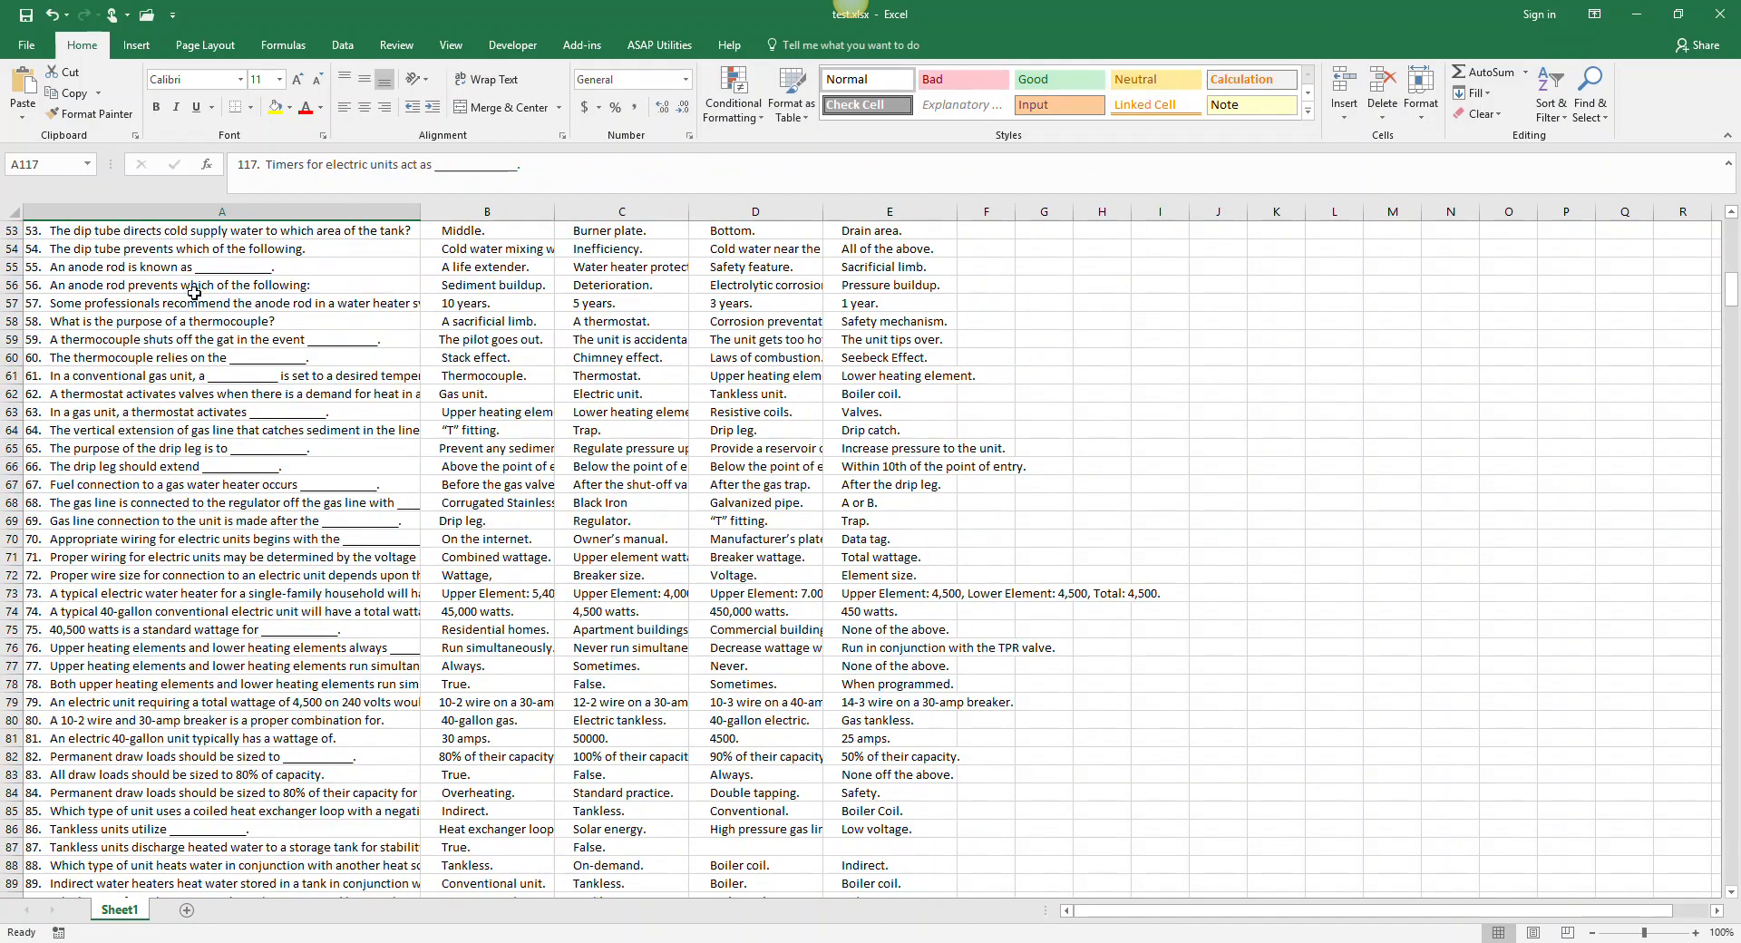
key(ctrl+Home)
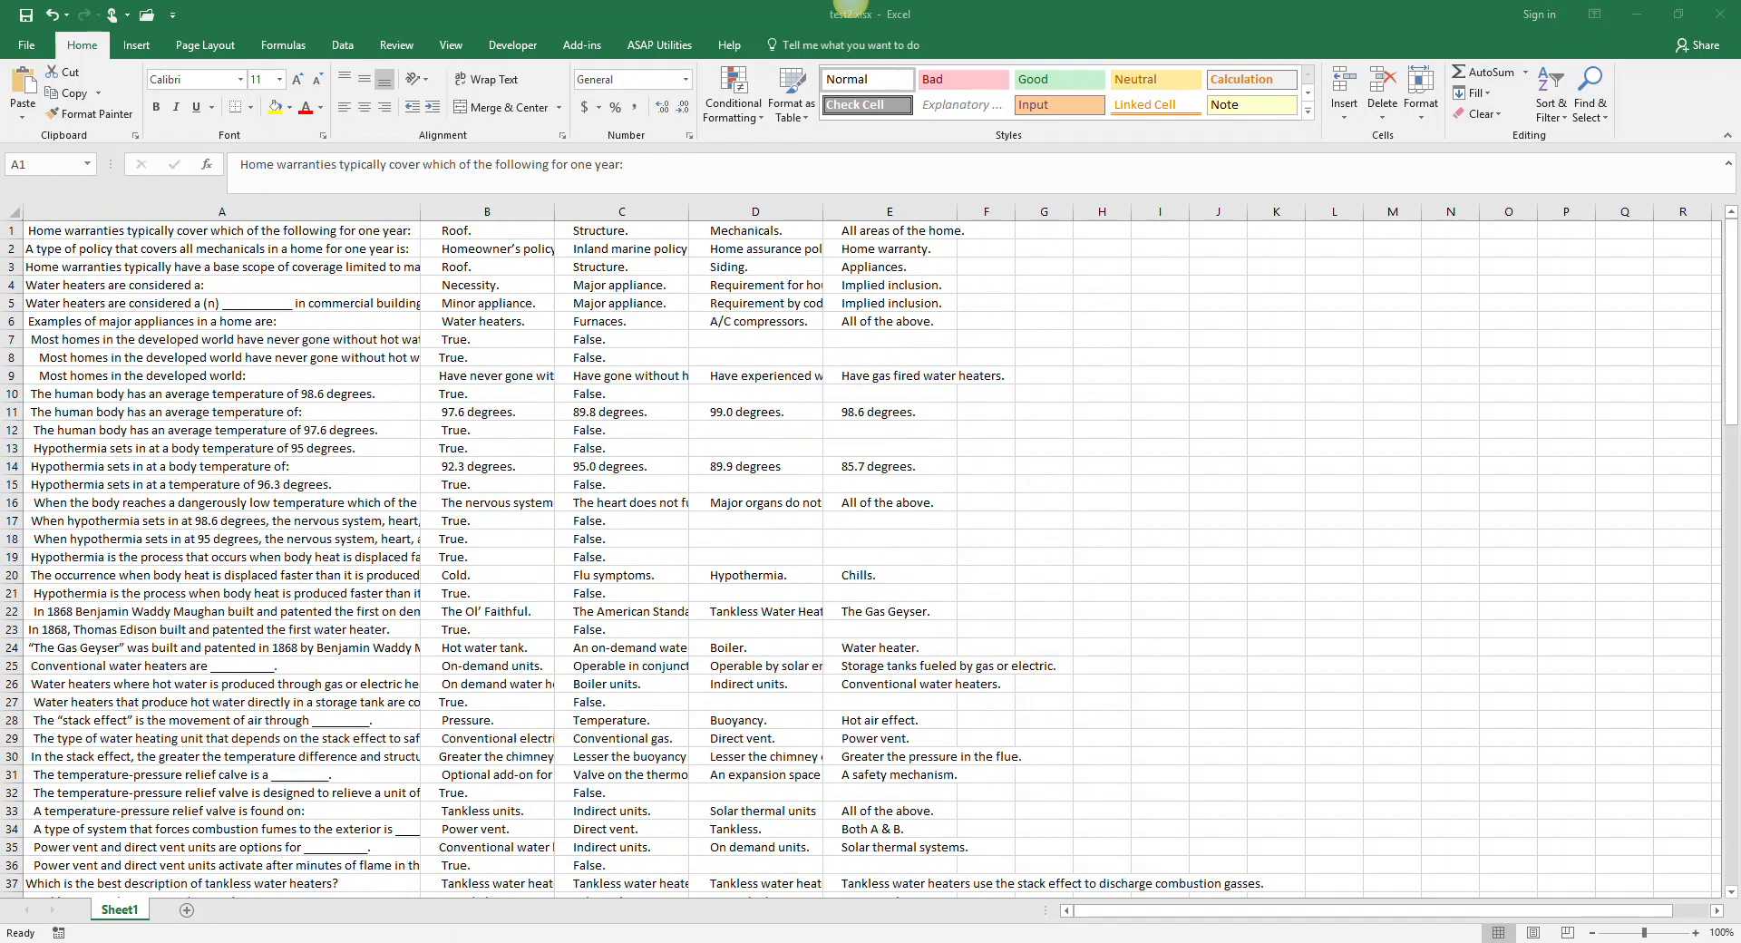
Delete leading and trailing spaces from all cells in columns A through E with ASAP Utilities
click(306, 250)
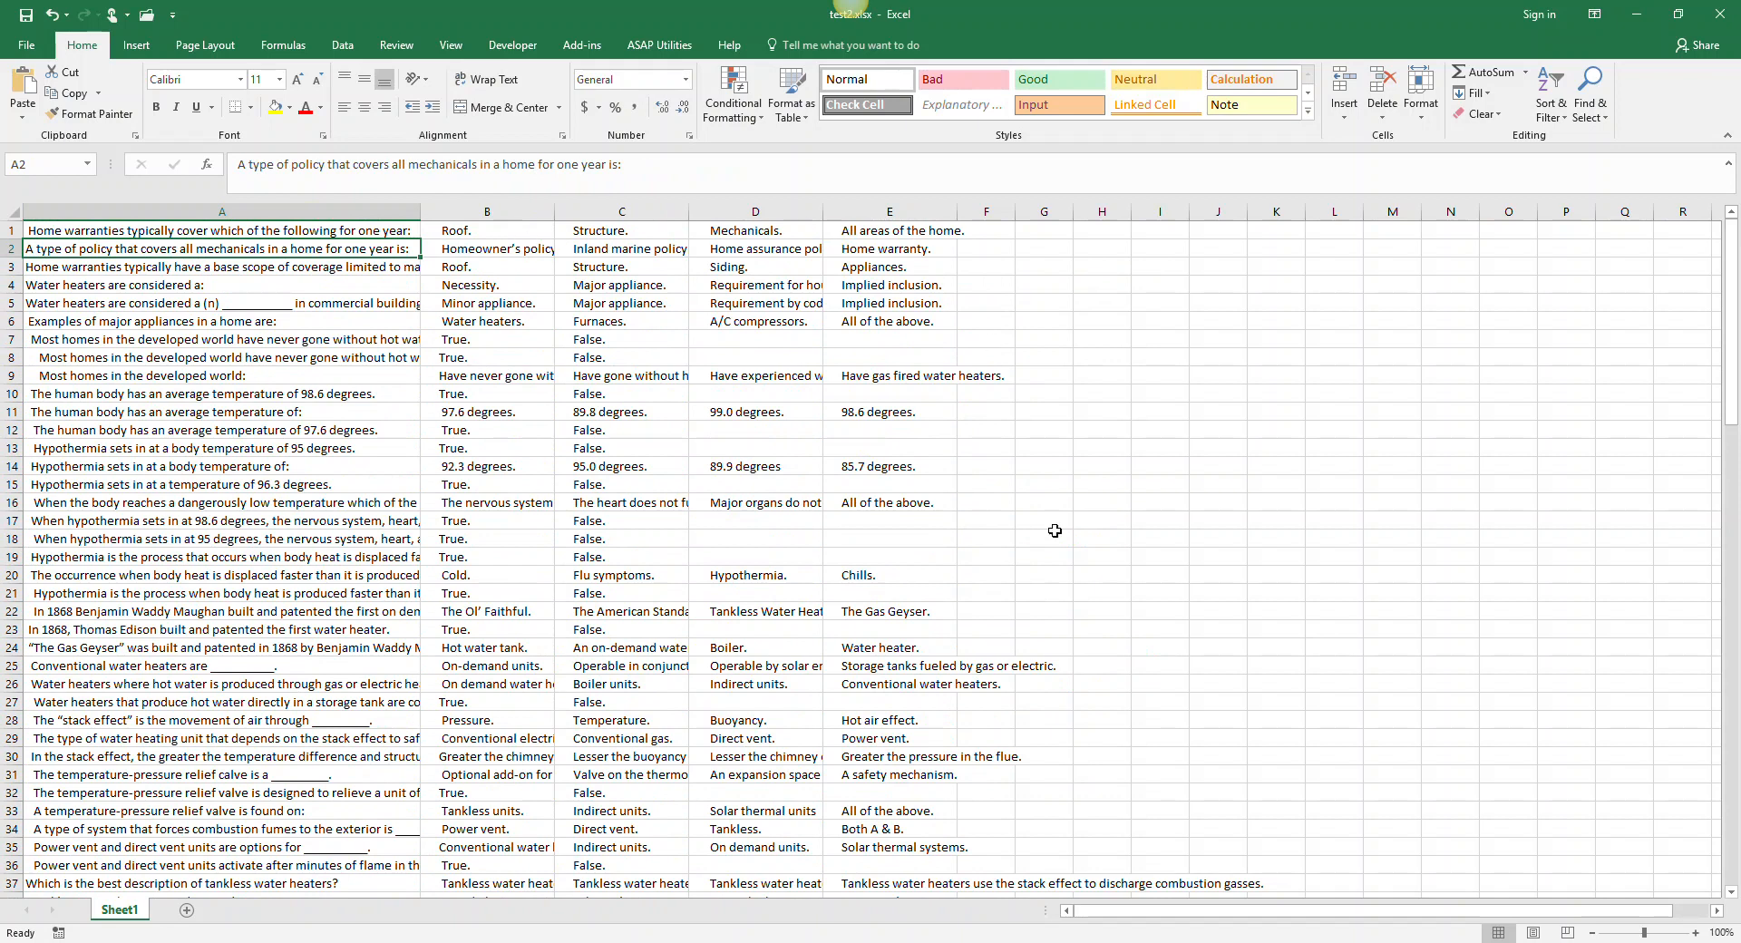
click(455, 232)
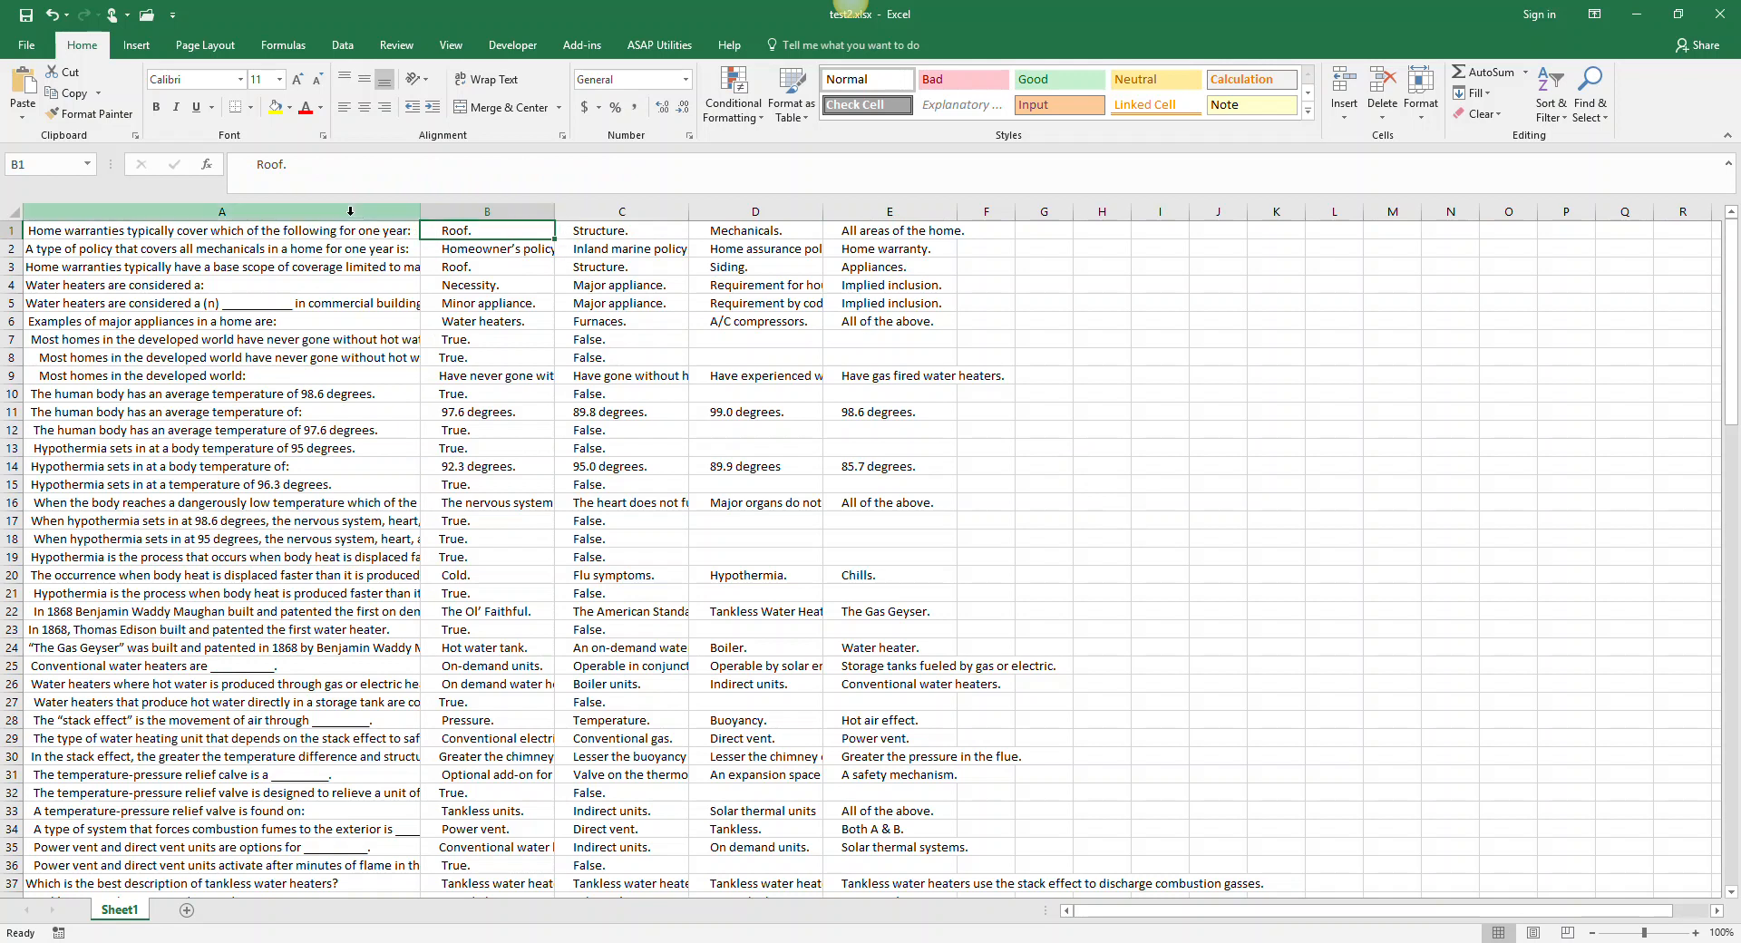
drag(272, 212, 898, 205)
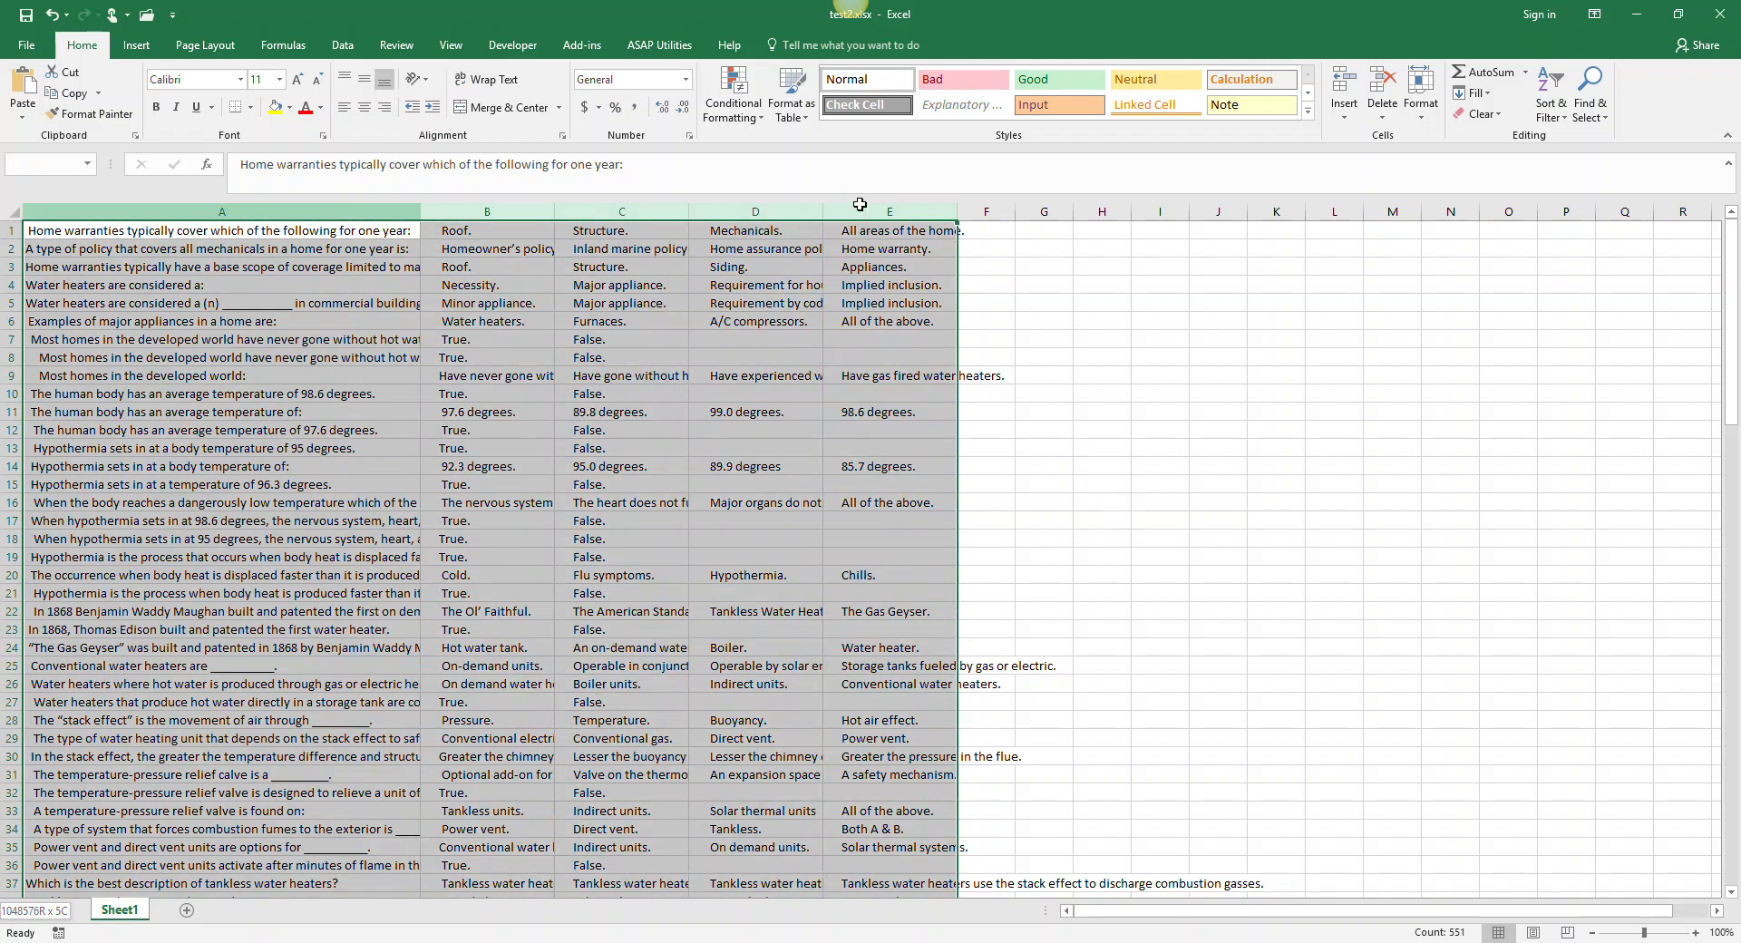
click(659, 45)
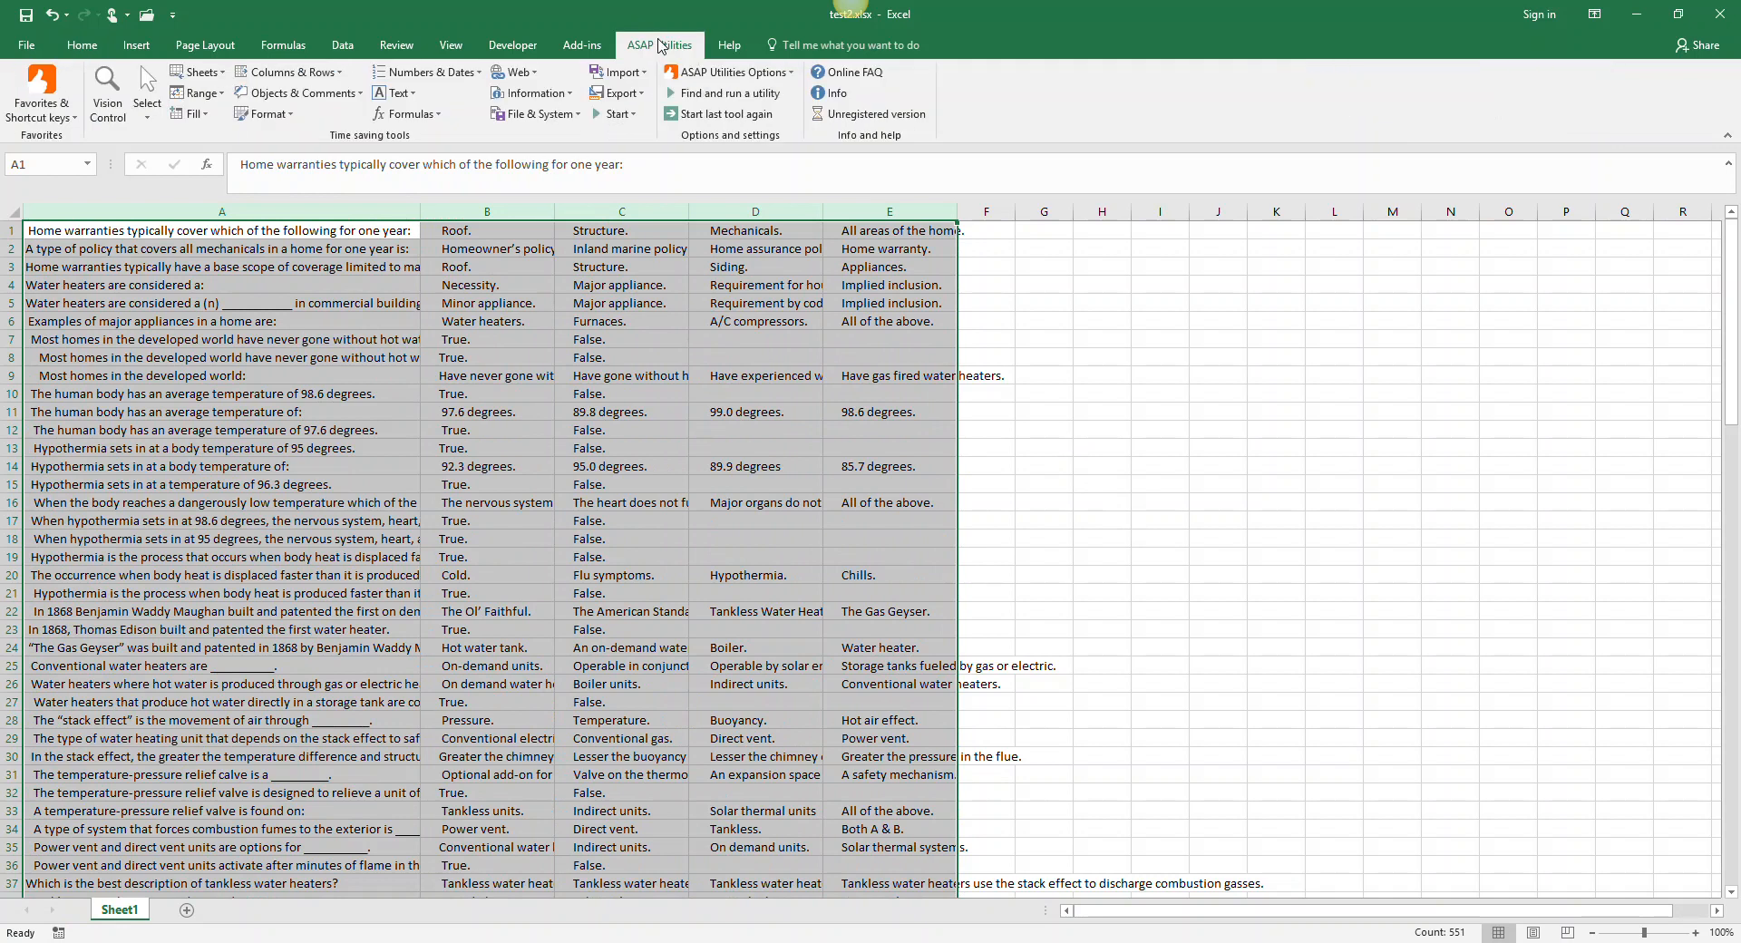
click(402, 94)
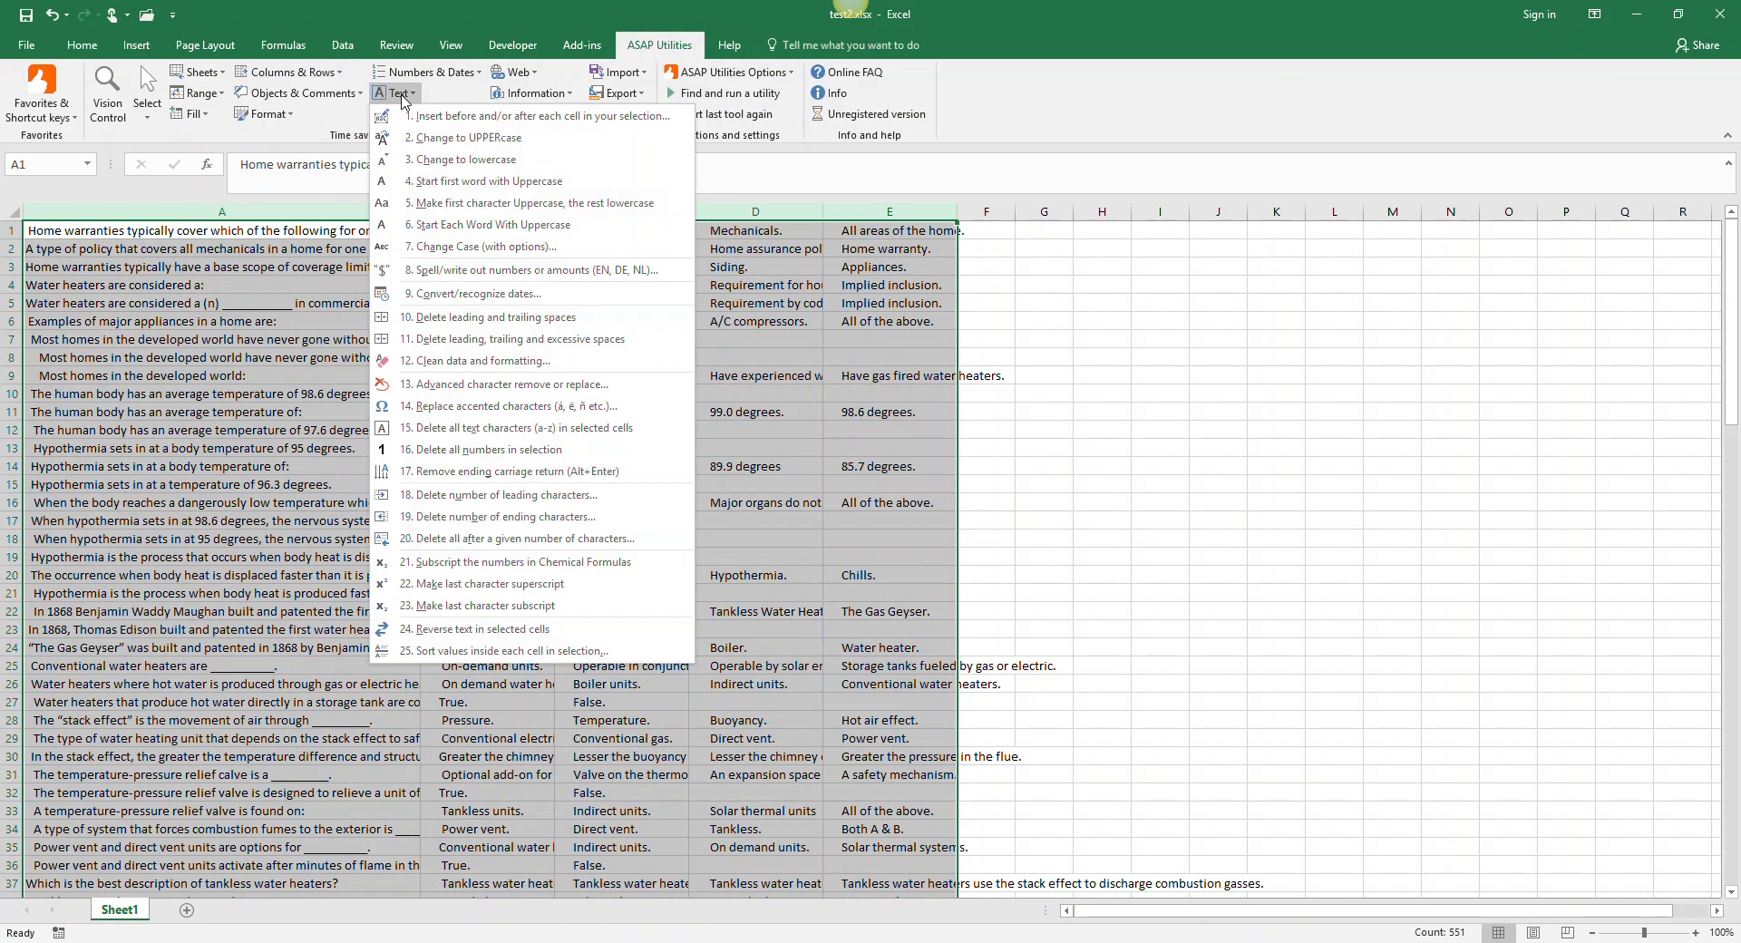
click(548, 320)
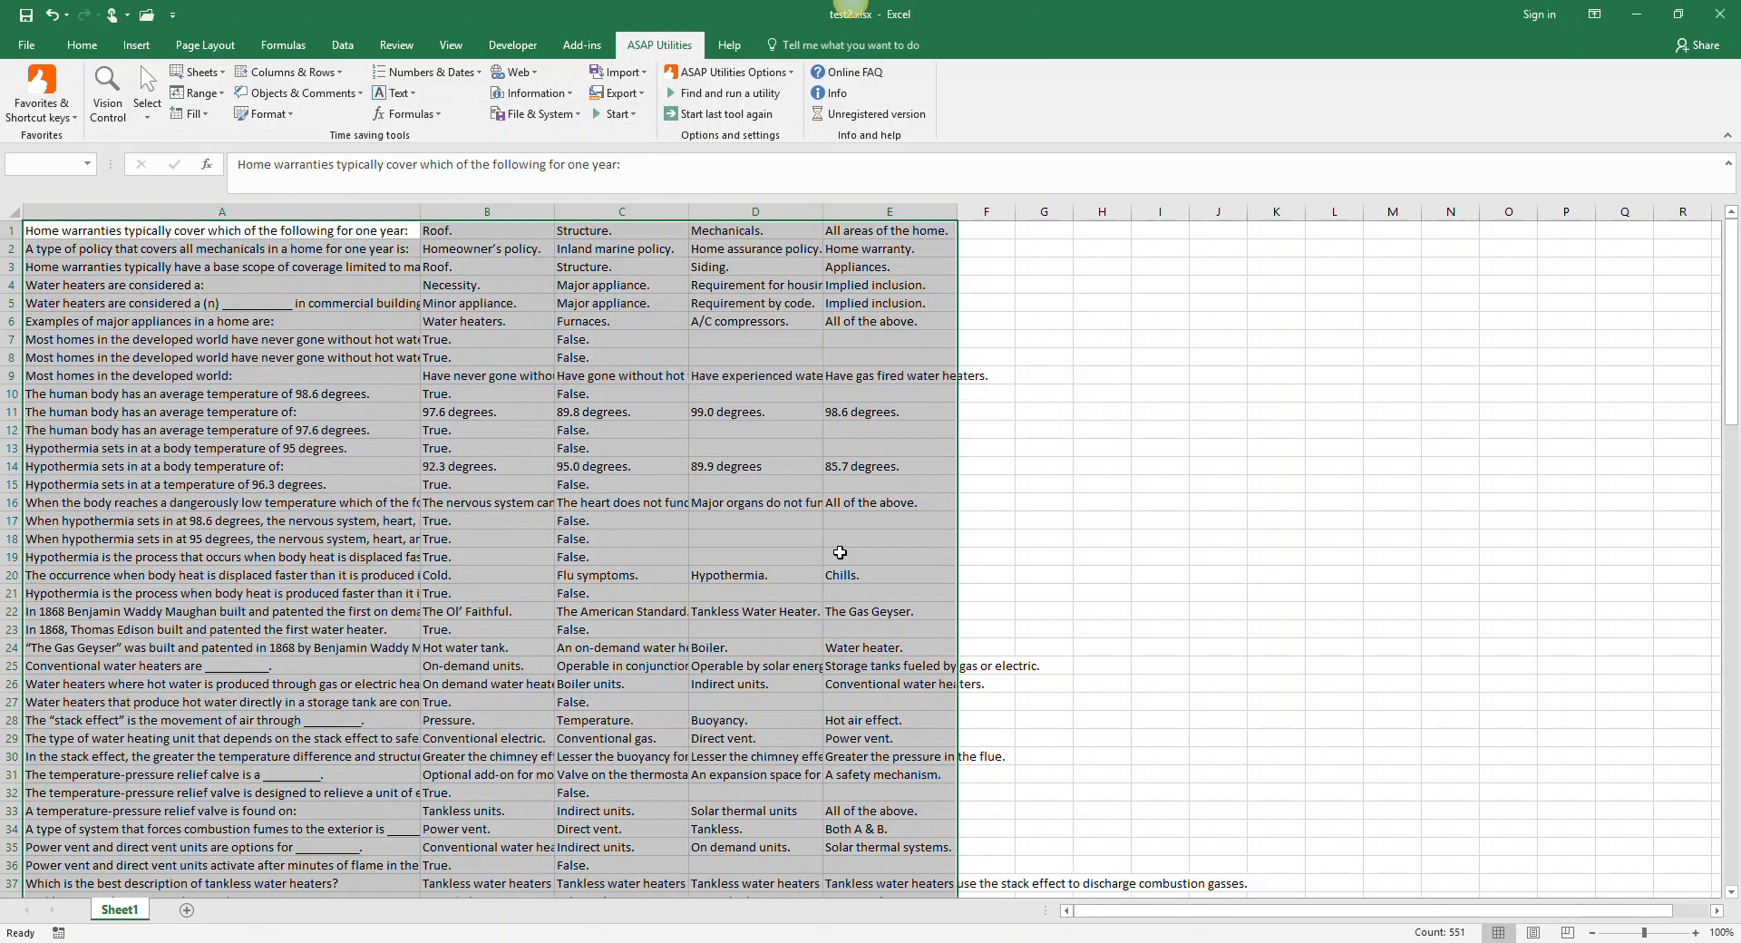
click(899, 304)
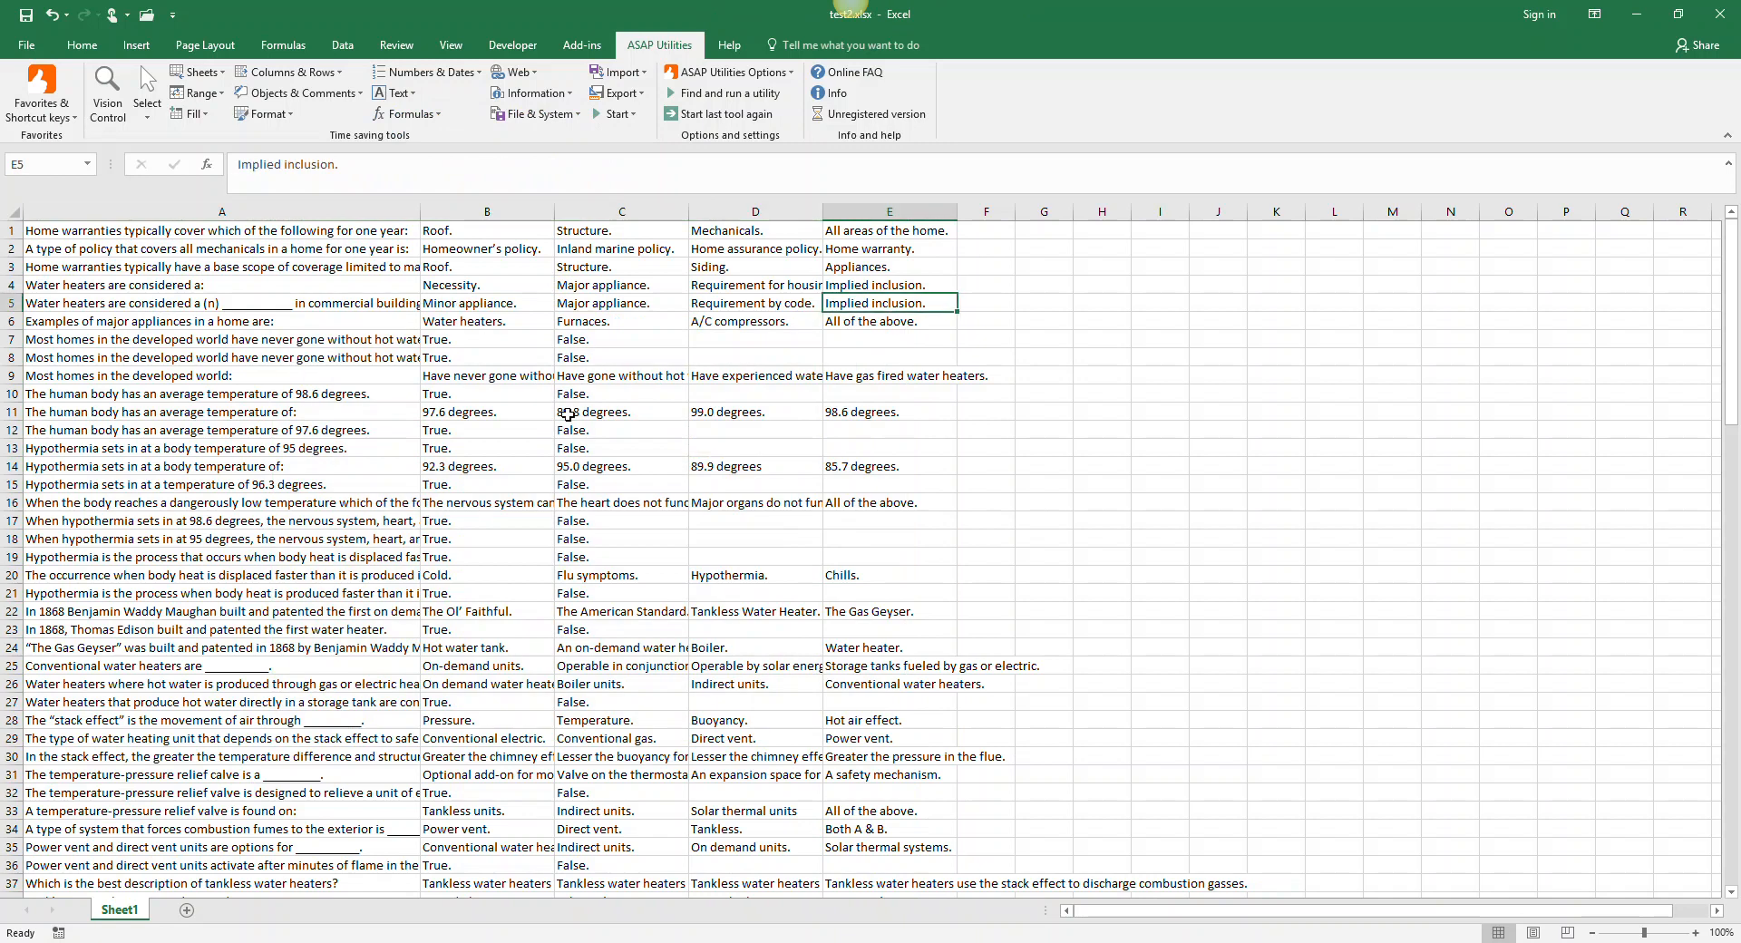
Check the cleaned question rows and the column layout of the MCK Bulk Exam Upload File workbook
click(581, 380)
scroll(772, 472, down, 8)
scroll(772, 473, down, 9)
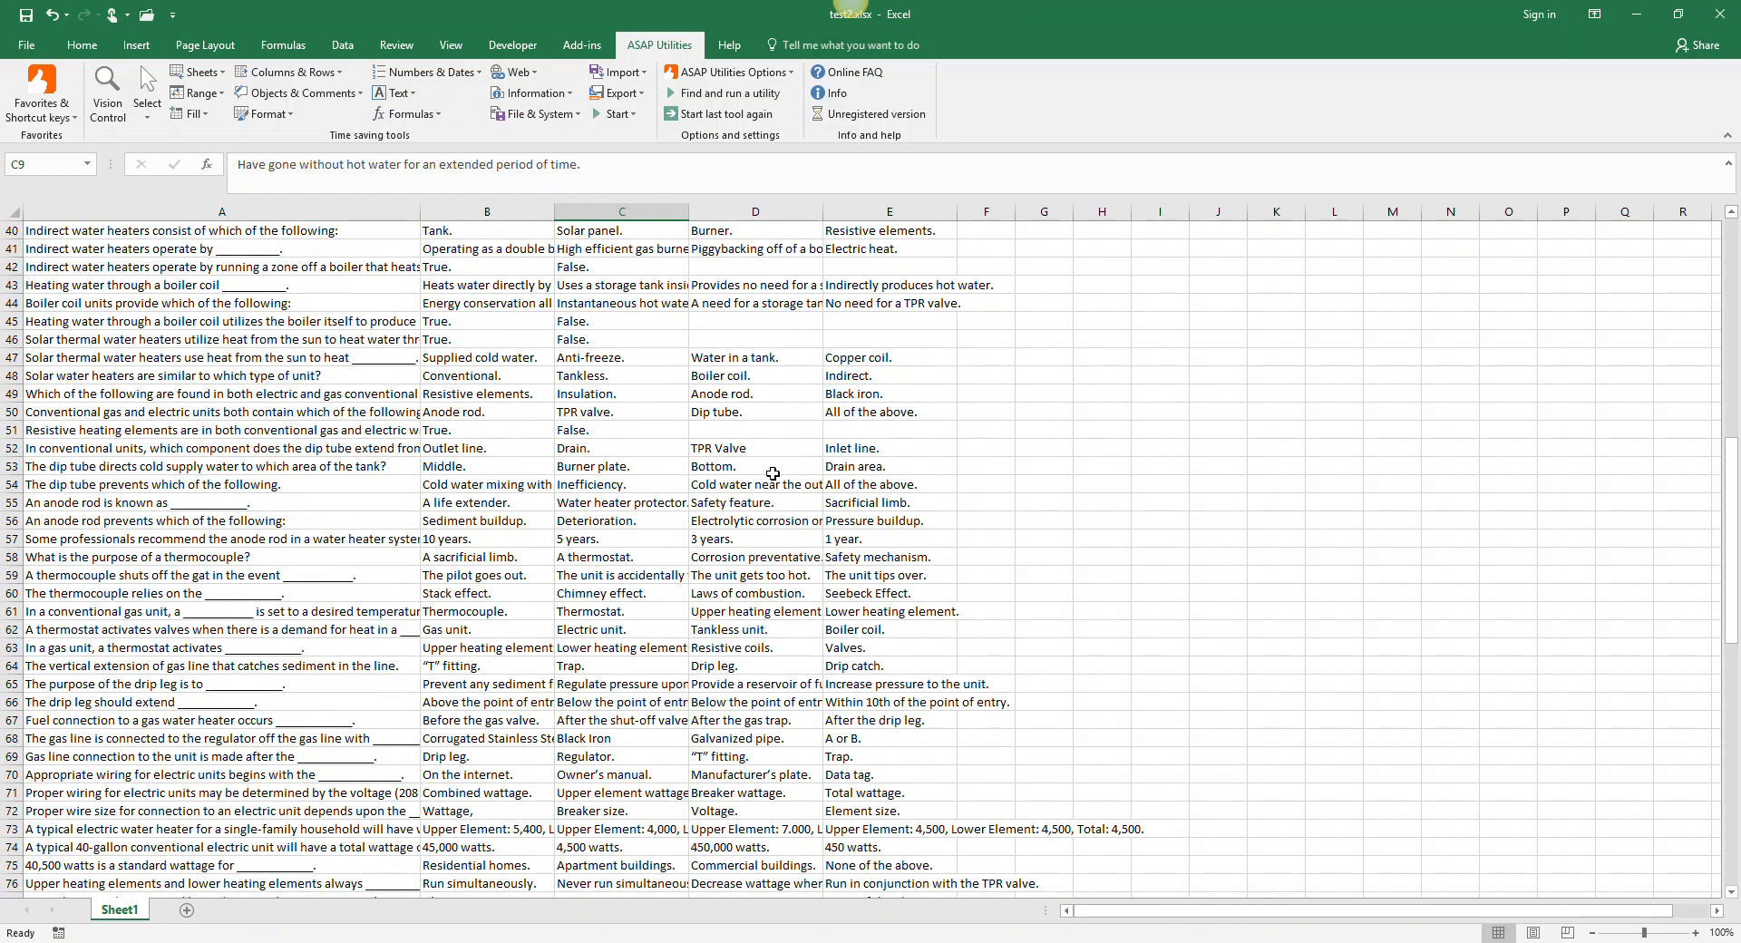
mouse_move(824, 942)
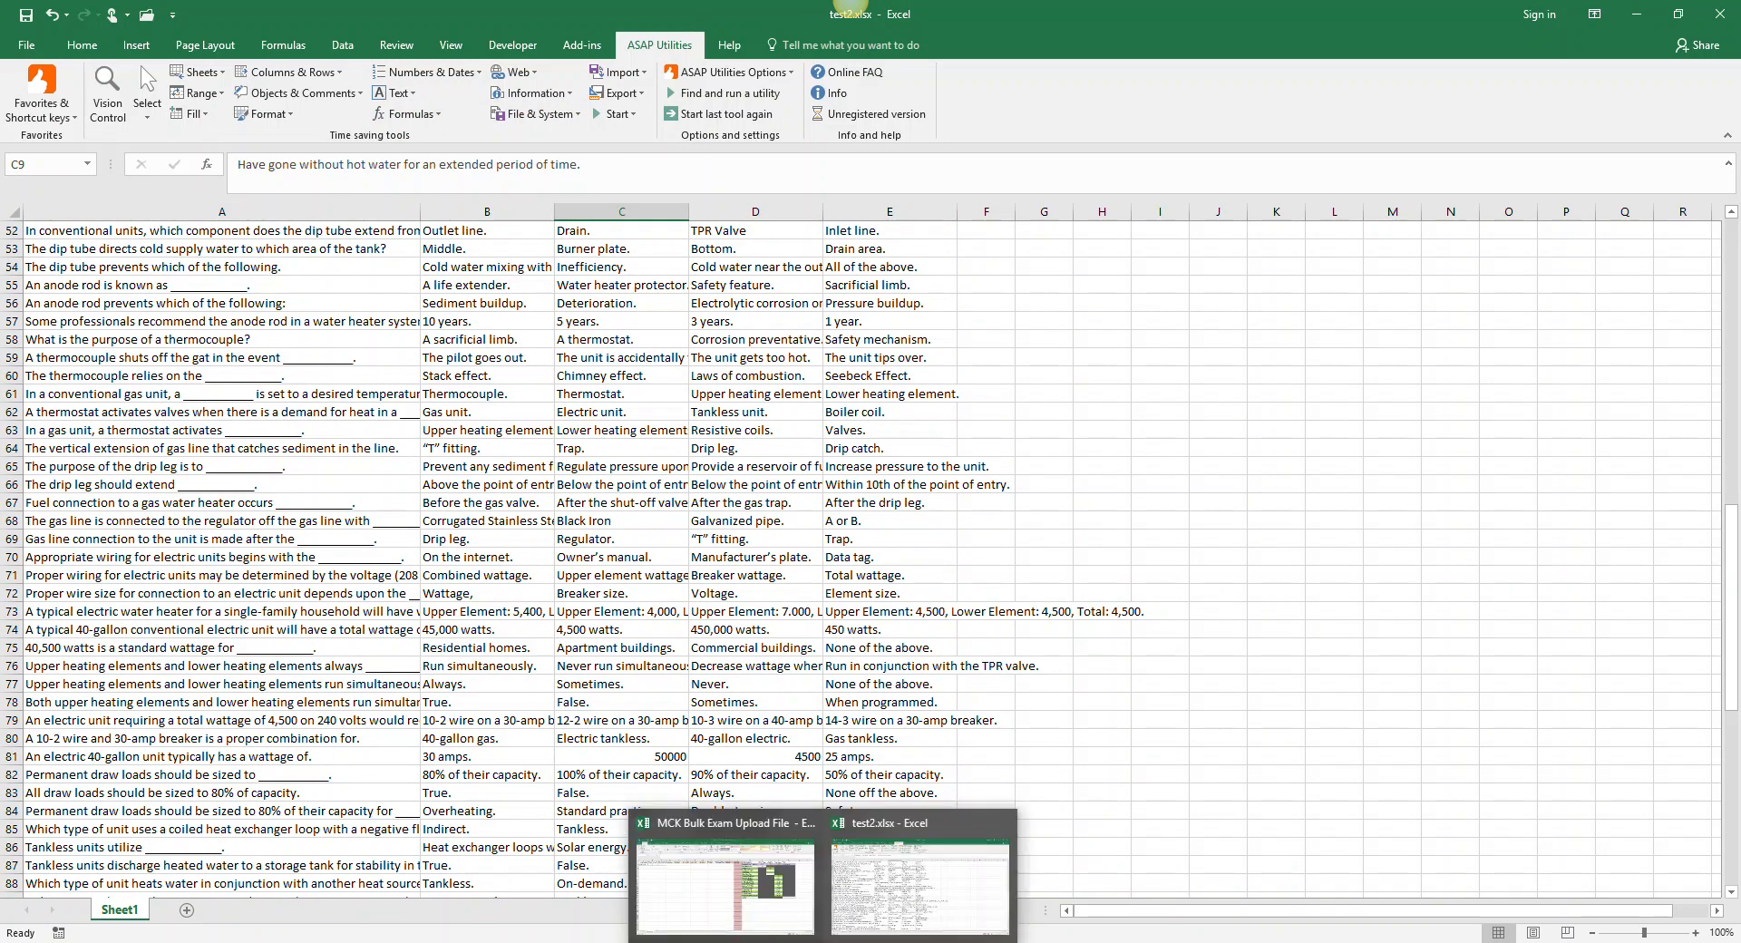
click(782, 920)
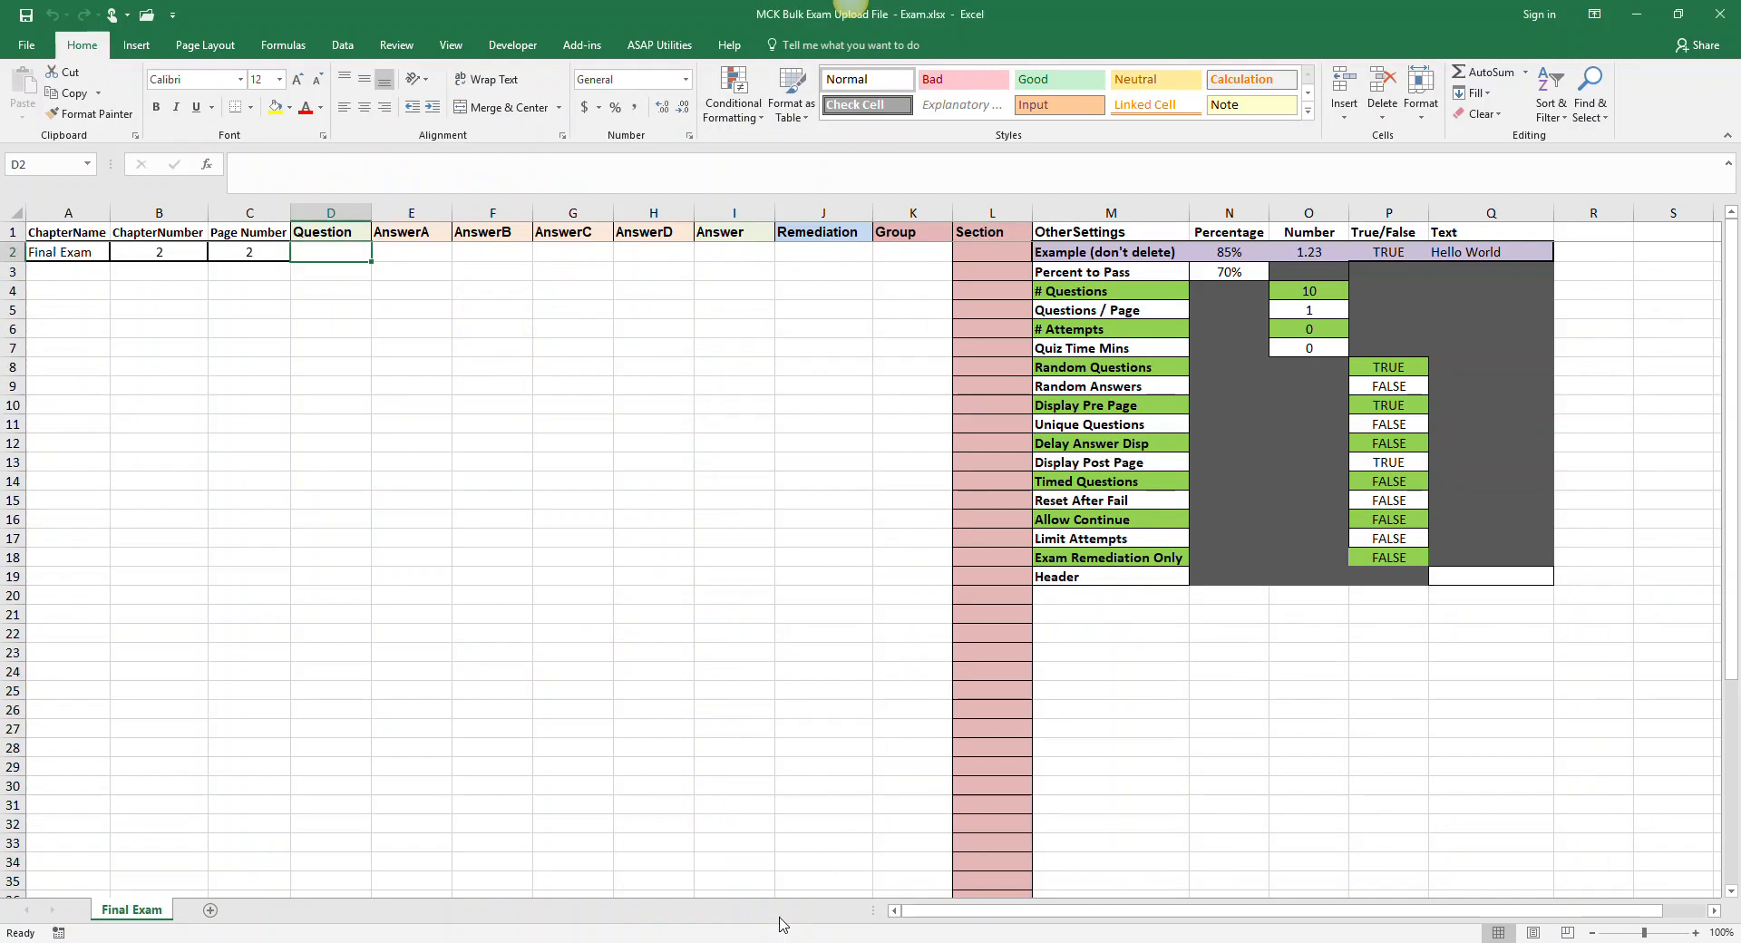
click(560, 405)
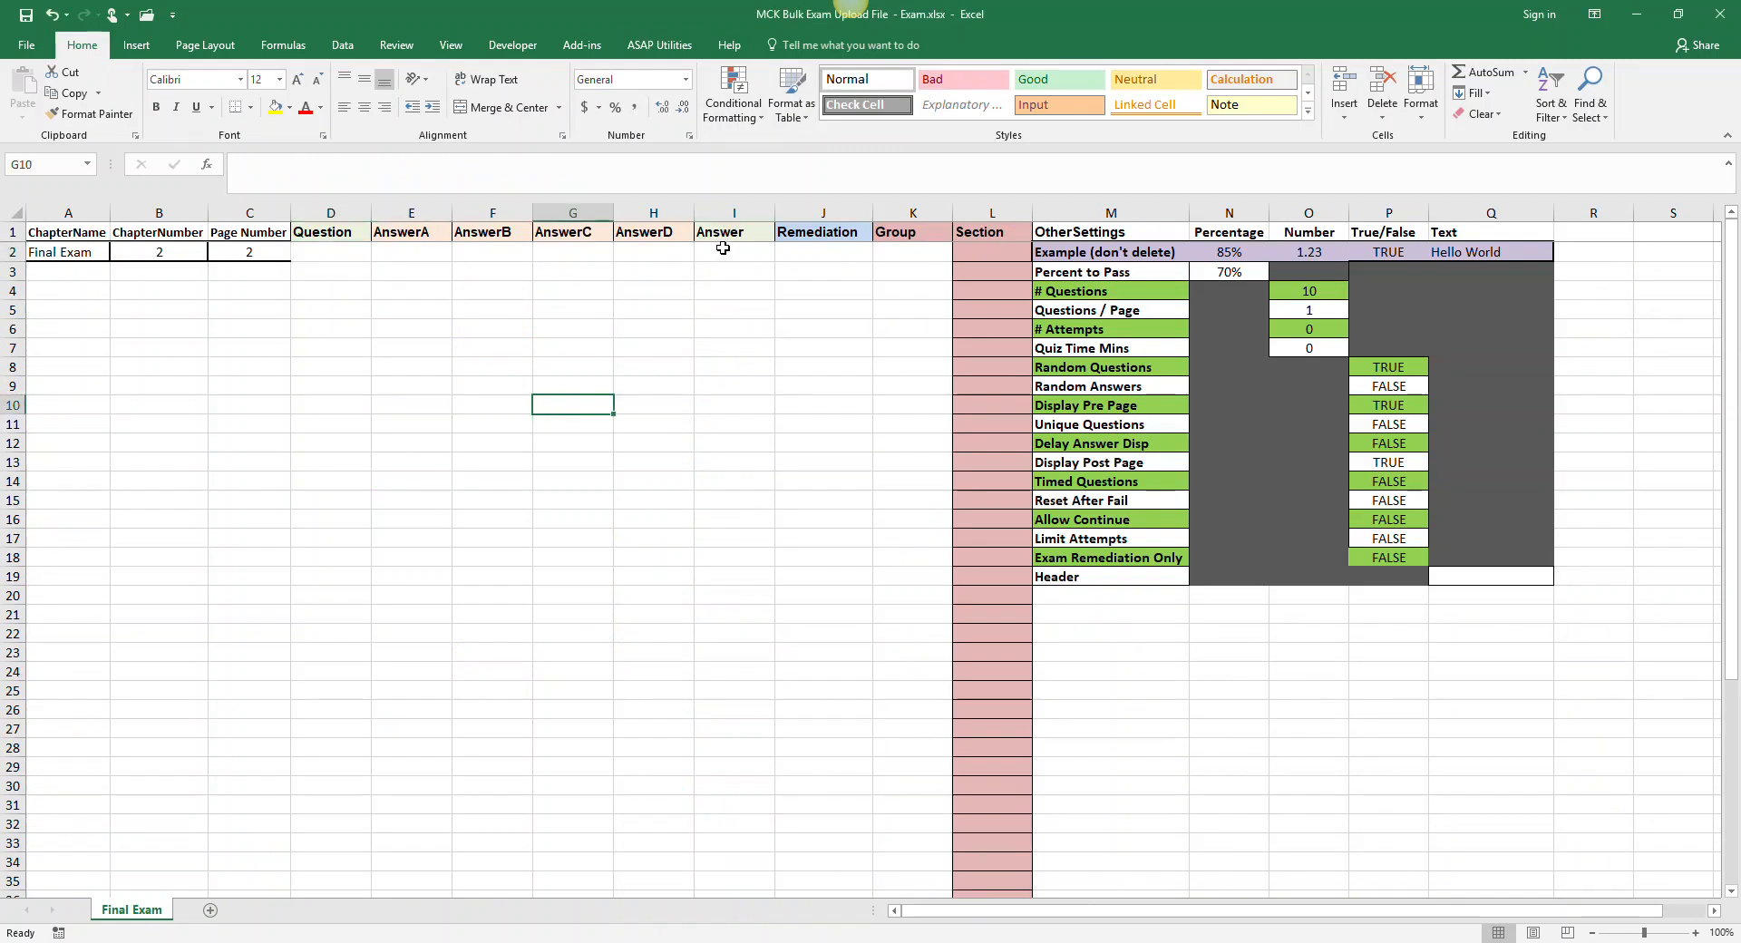
Widen the empty column F in test2.xlsx and consult the highlighted correct answers in the Word answer key
key(alt+Tab)
click(773, 316)
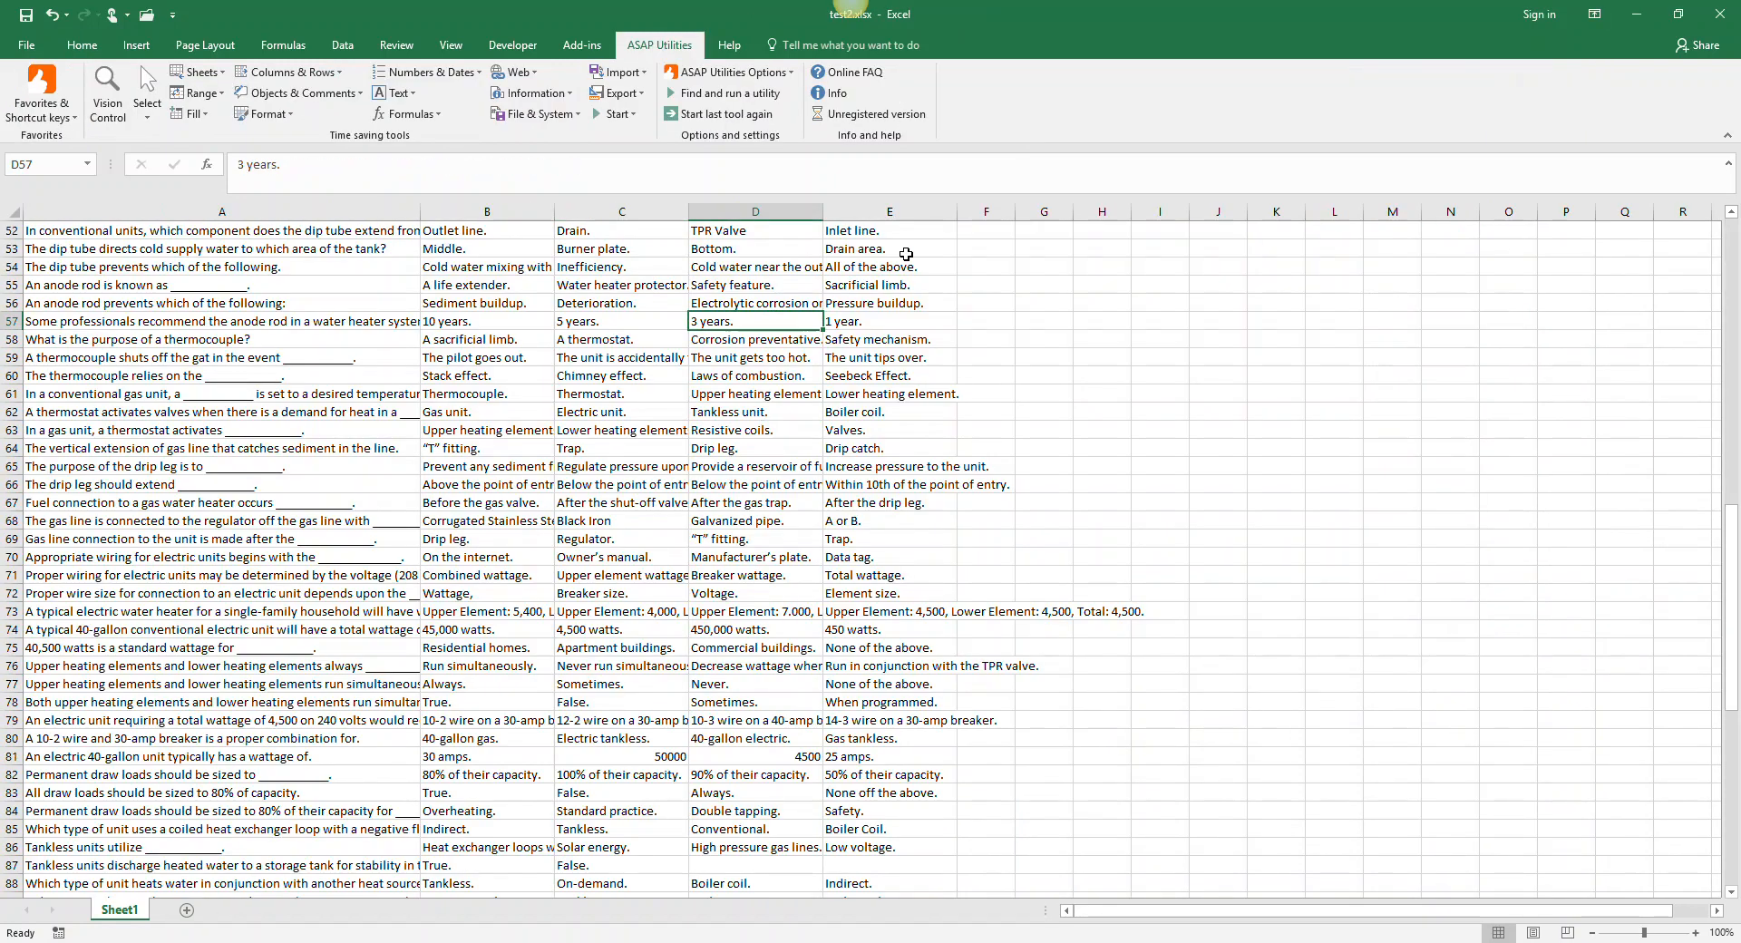
drag(1015, 211, 1216, 211)
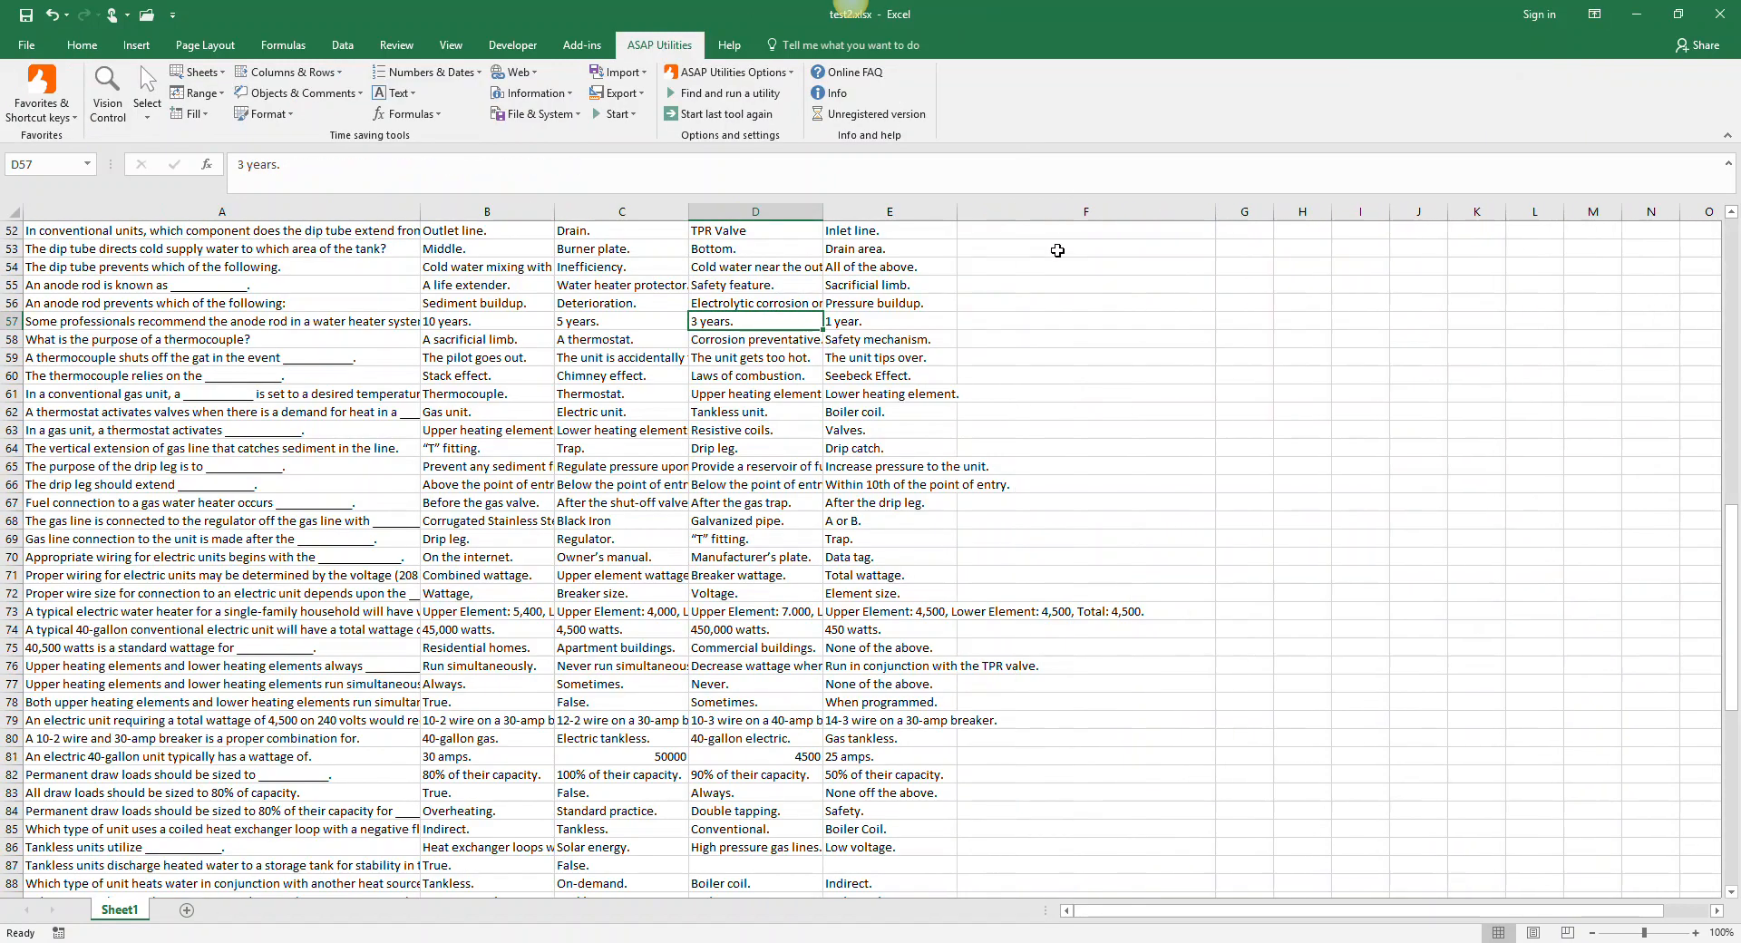
click(1139, 235)
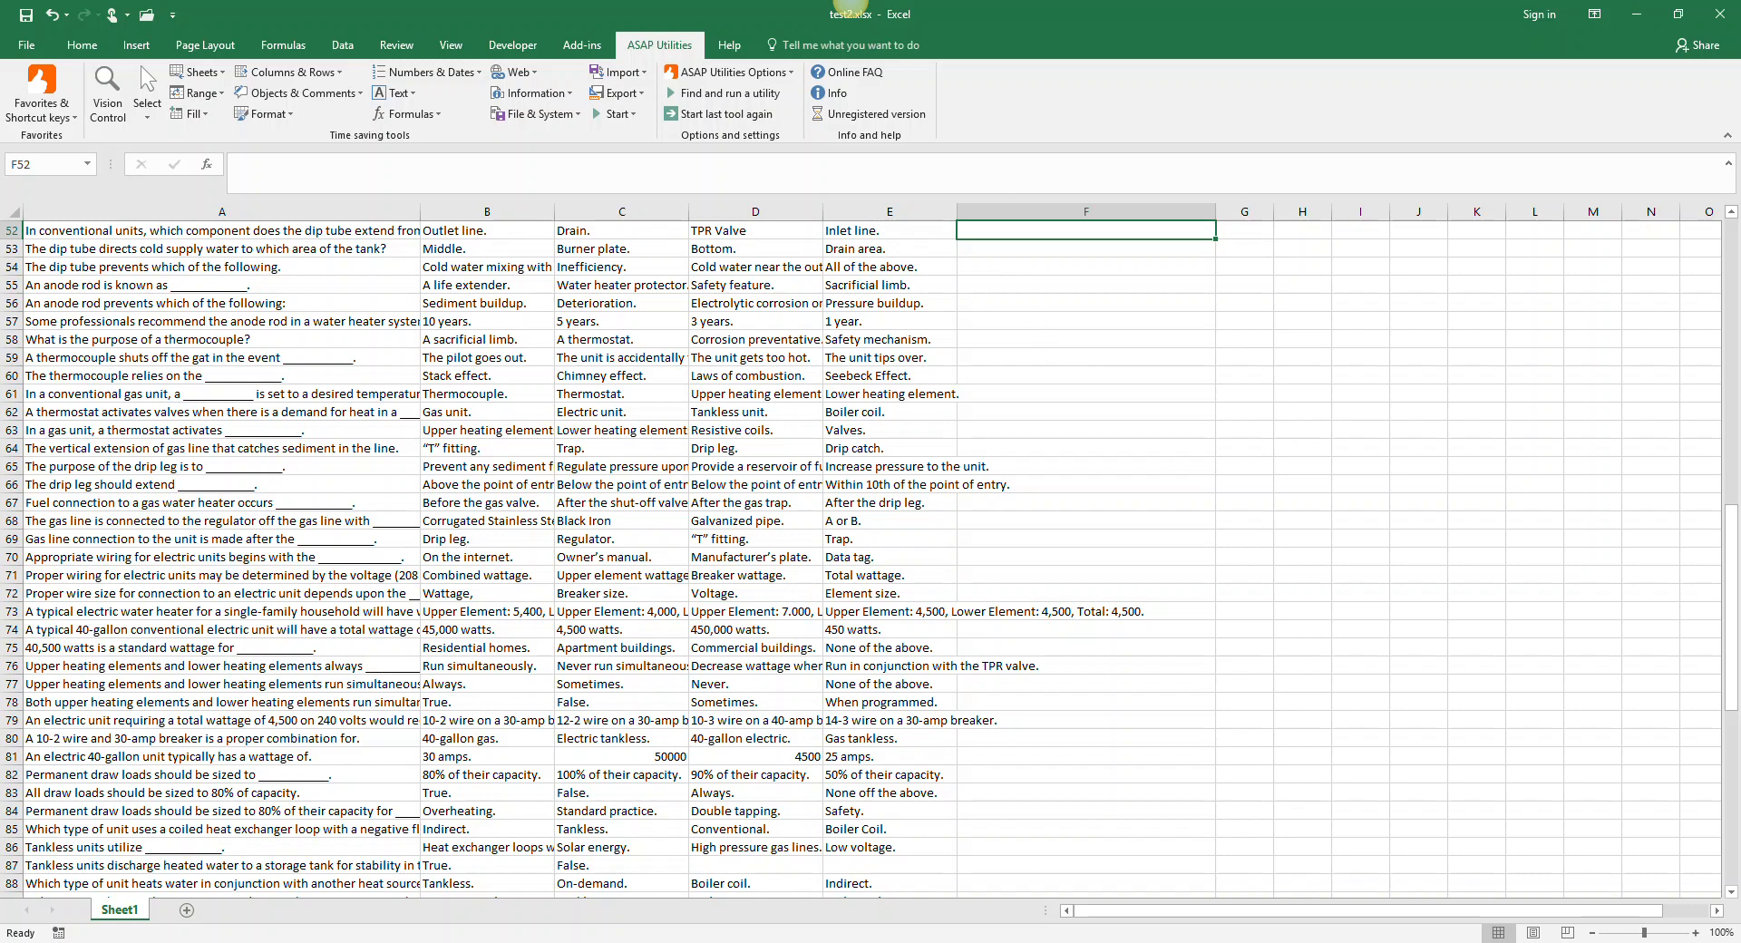
key(alt+Tab)
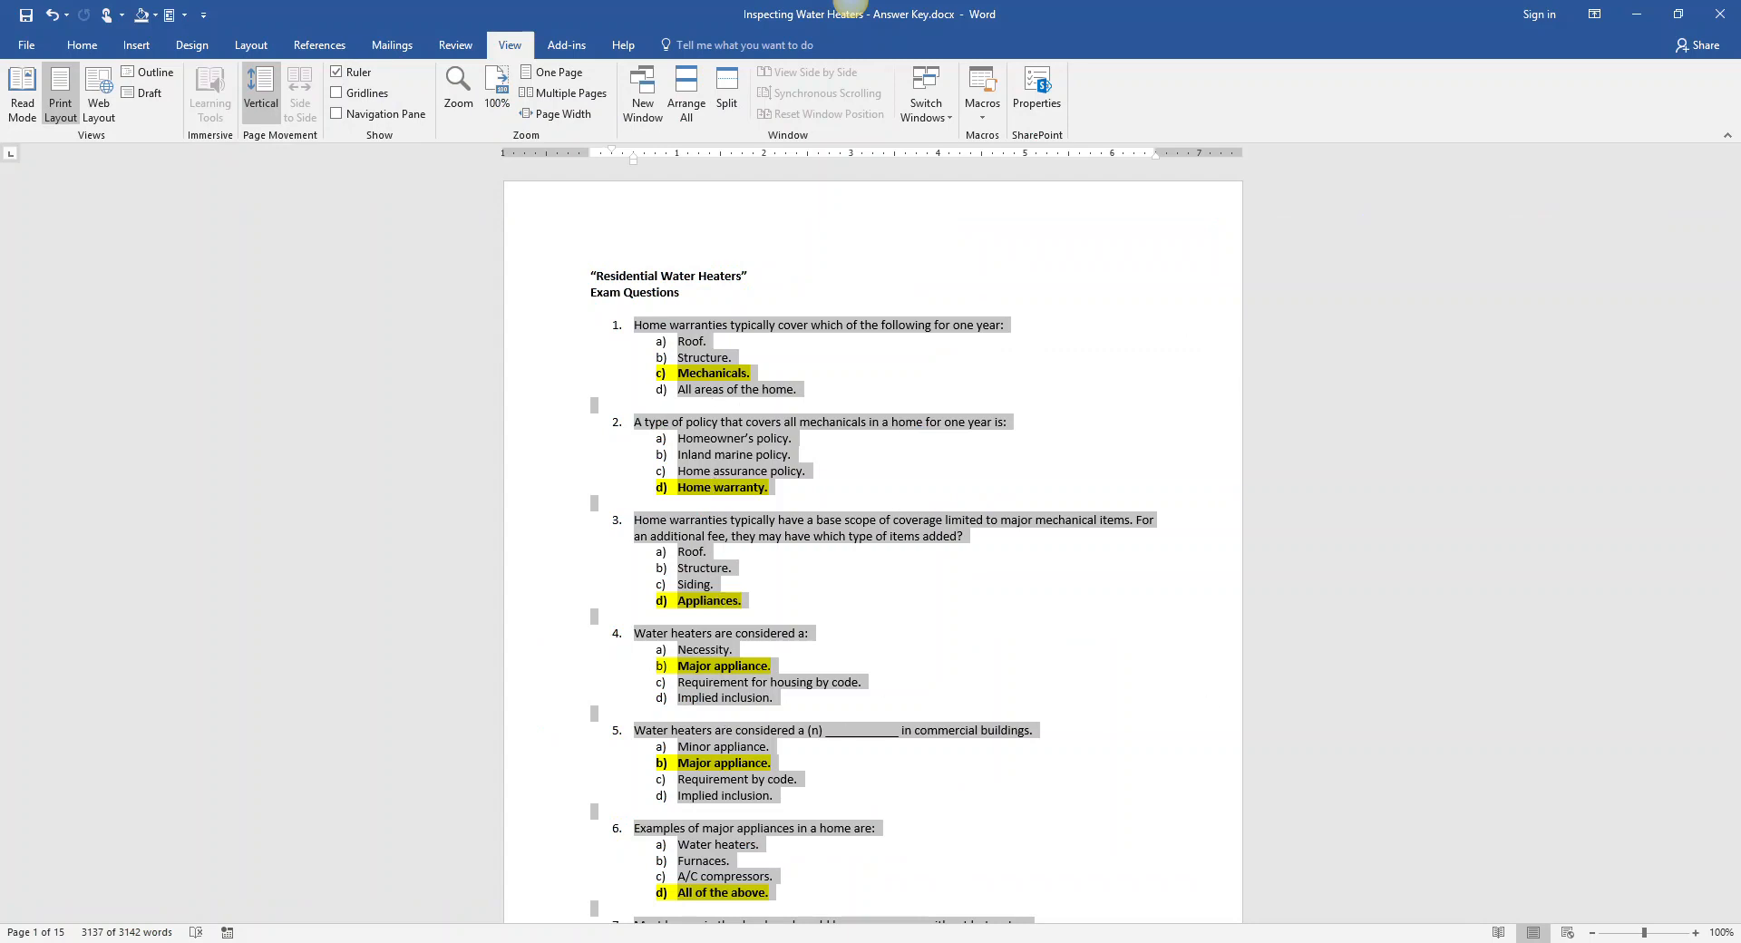
key(alt+Tab)
Copy the questions, answers and answer letters in A1:F119 and paste them into the MCK Bulk Exam Upload File workbook starting at D2
click(1082, 303)
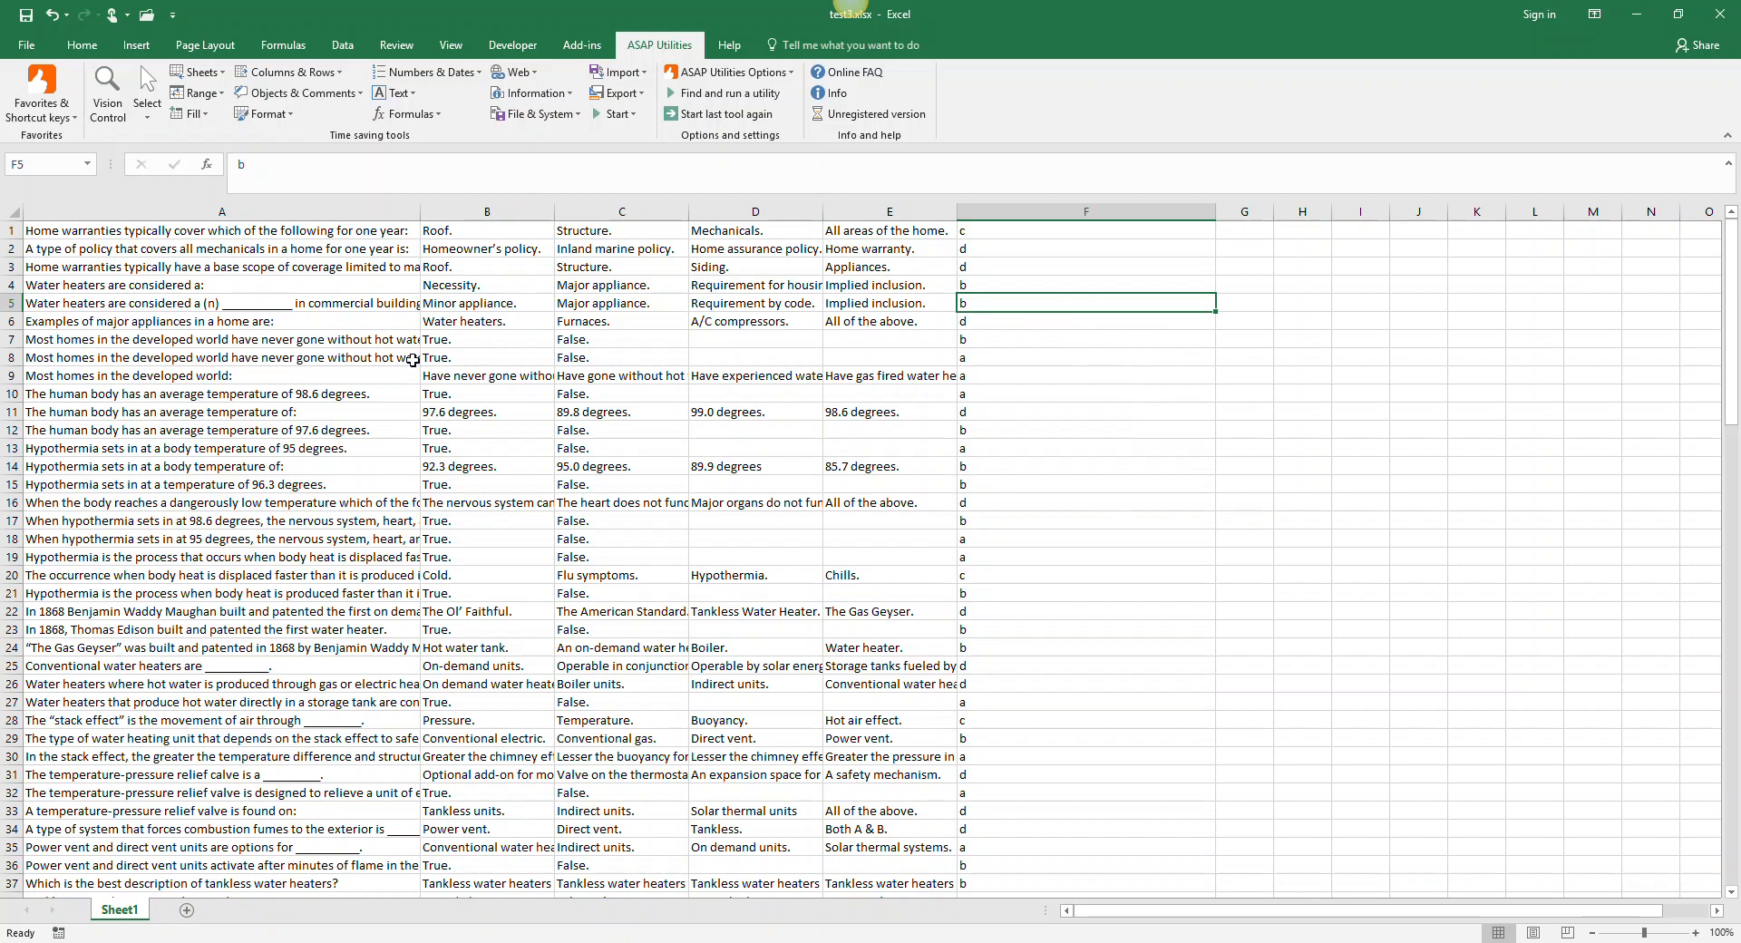
drag(331, 232, 998, 838)
key(ctrl+c)
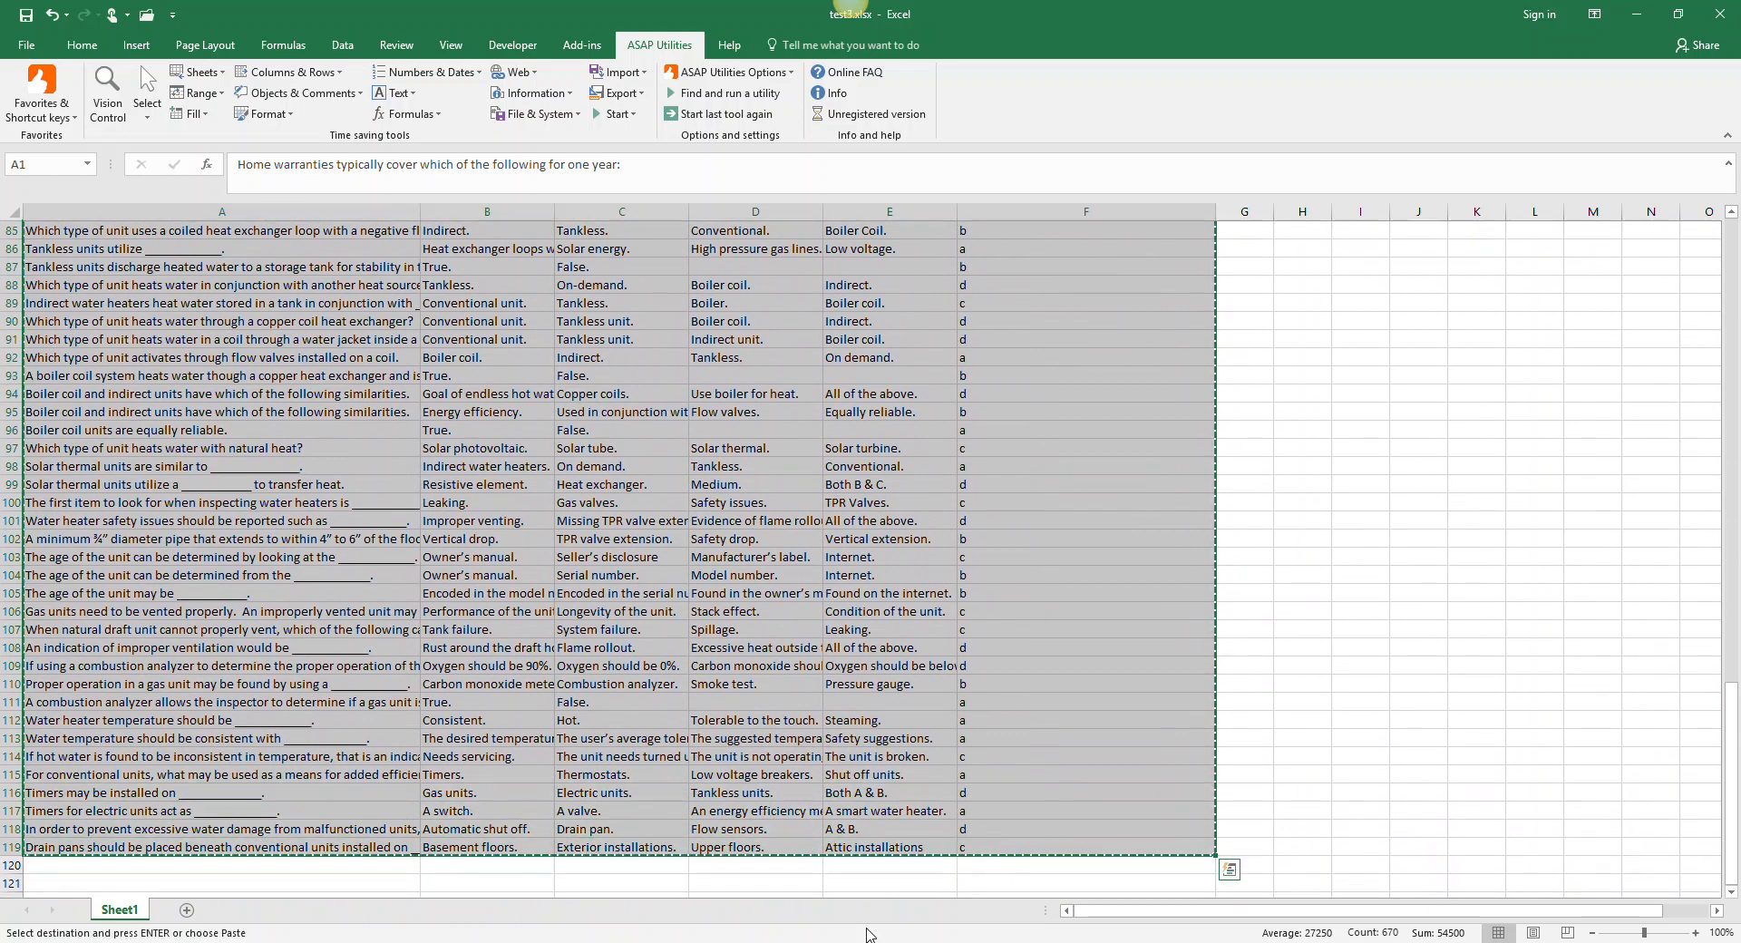
click(823, 939)
click(798, 898)
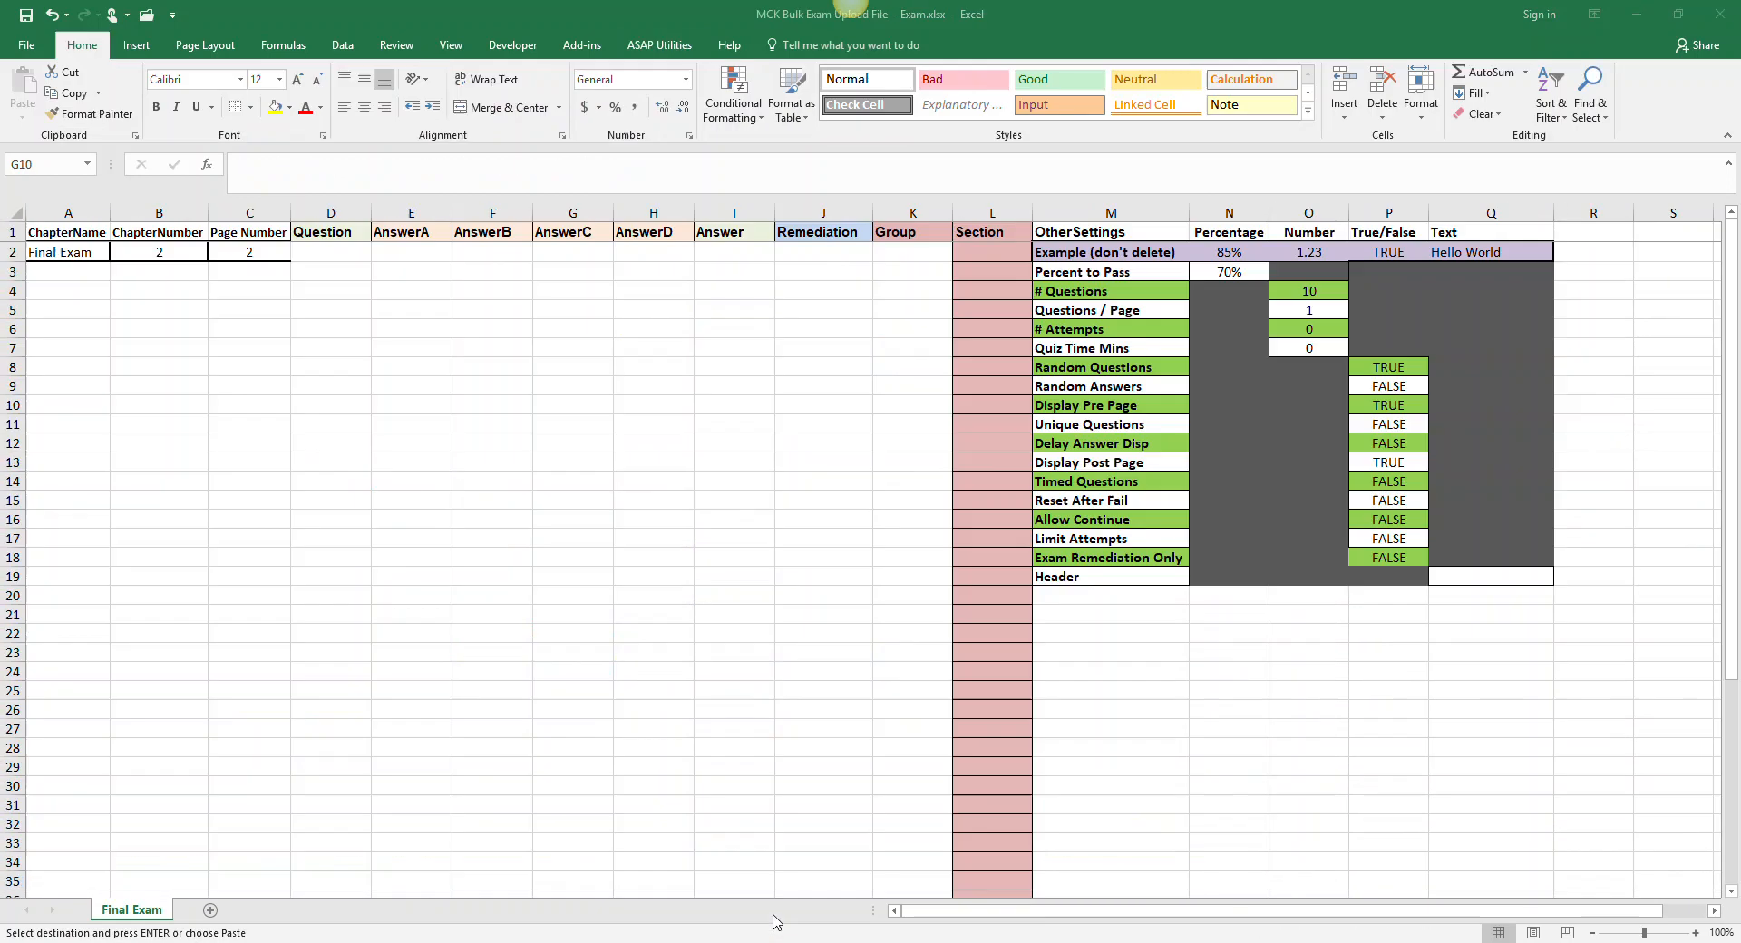
click(345, 254)
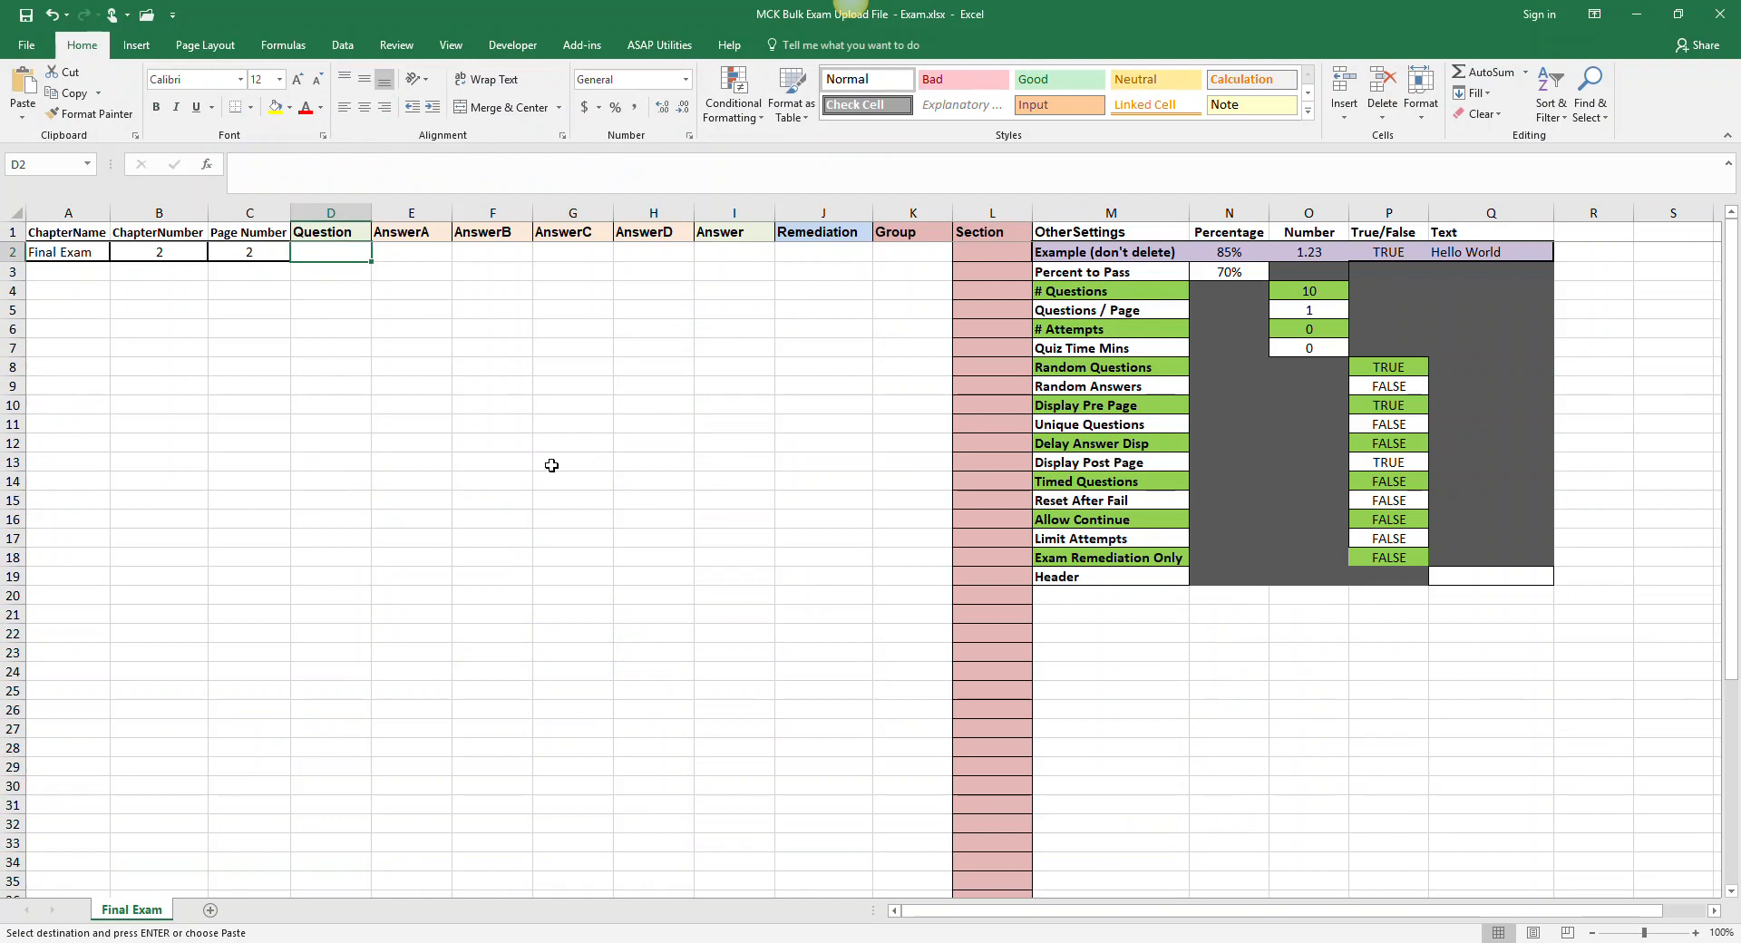
key(ctrl+v)
click(1104, 331)
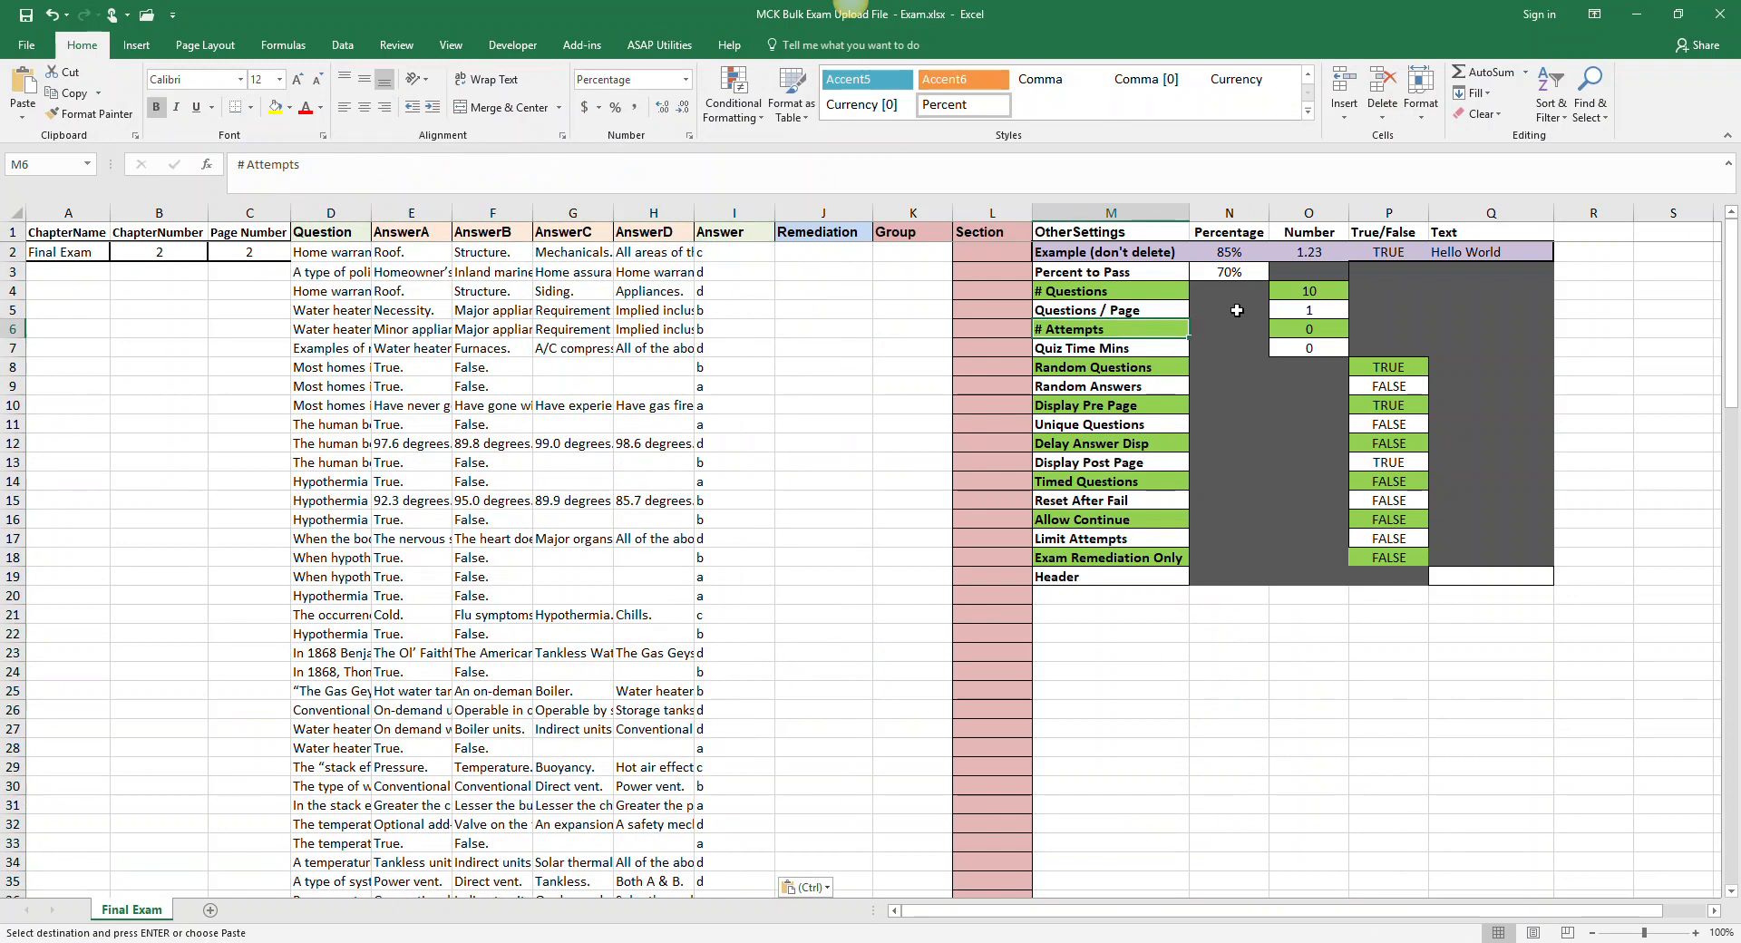
Set the # Questions value in the Other Settings table to 119
click(1240, 272)
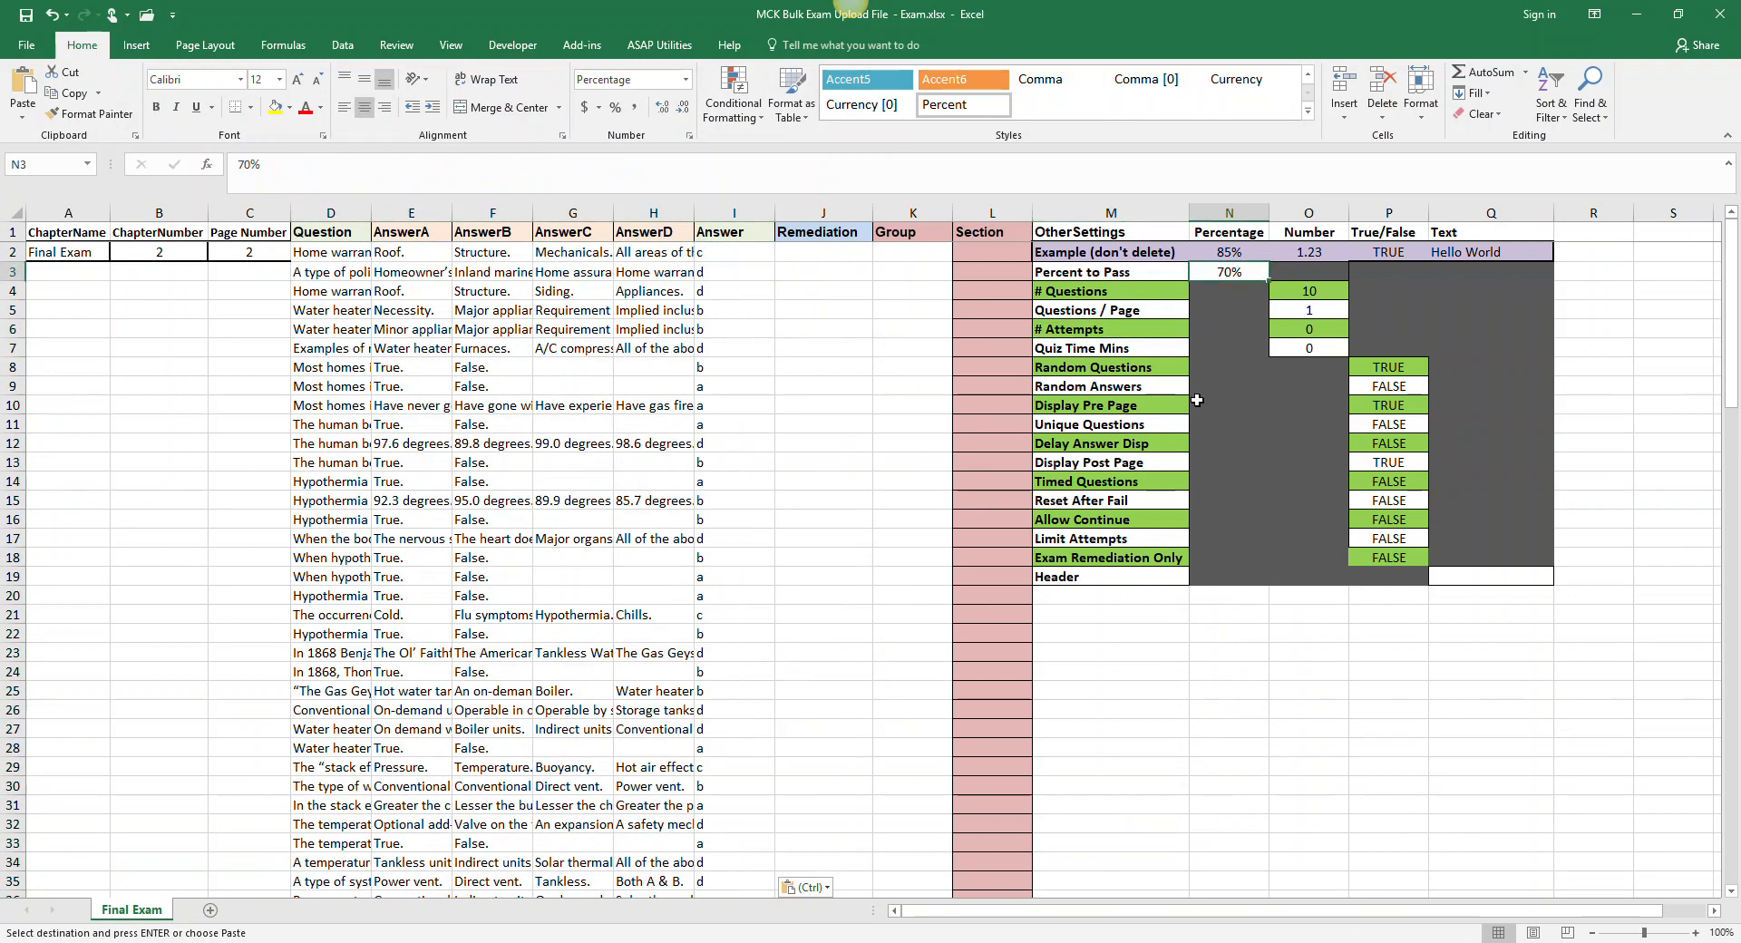
click(1308, 292)
text(119)
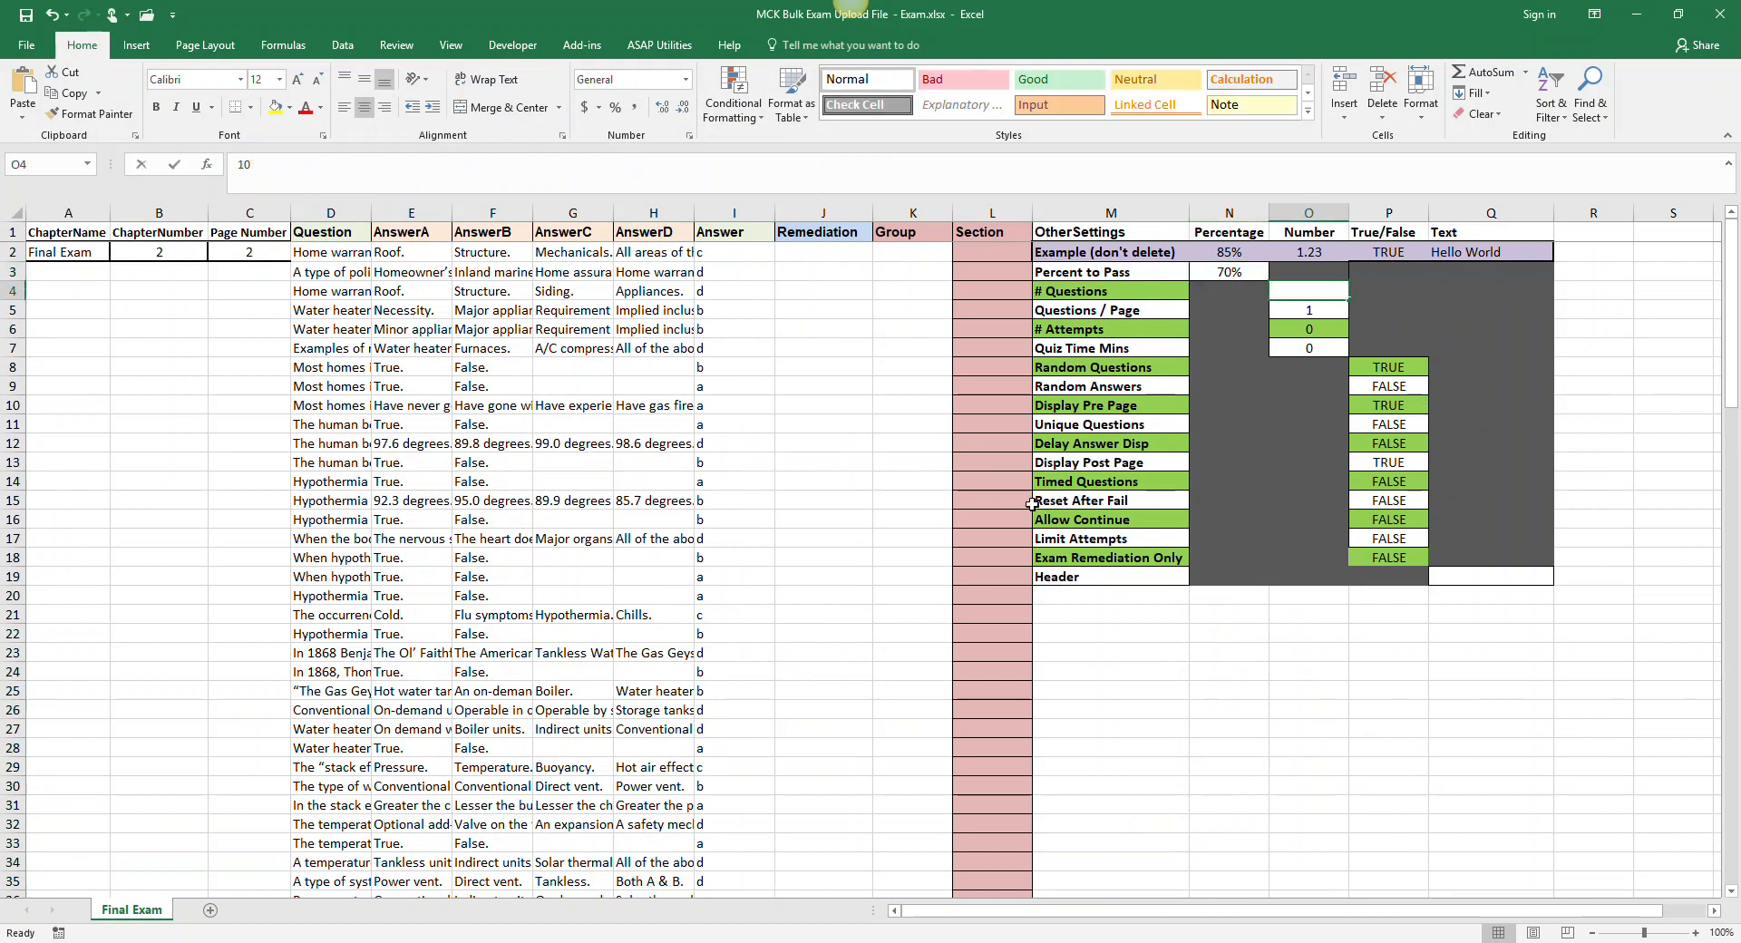
click(553, 638)
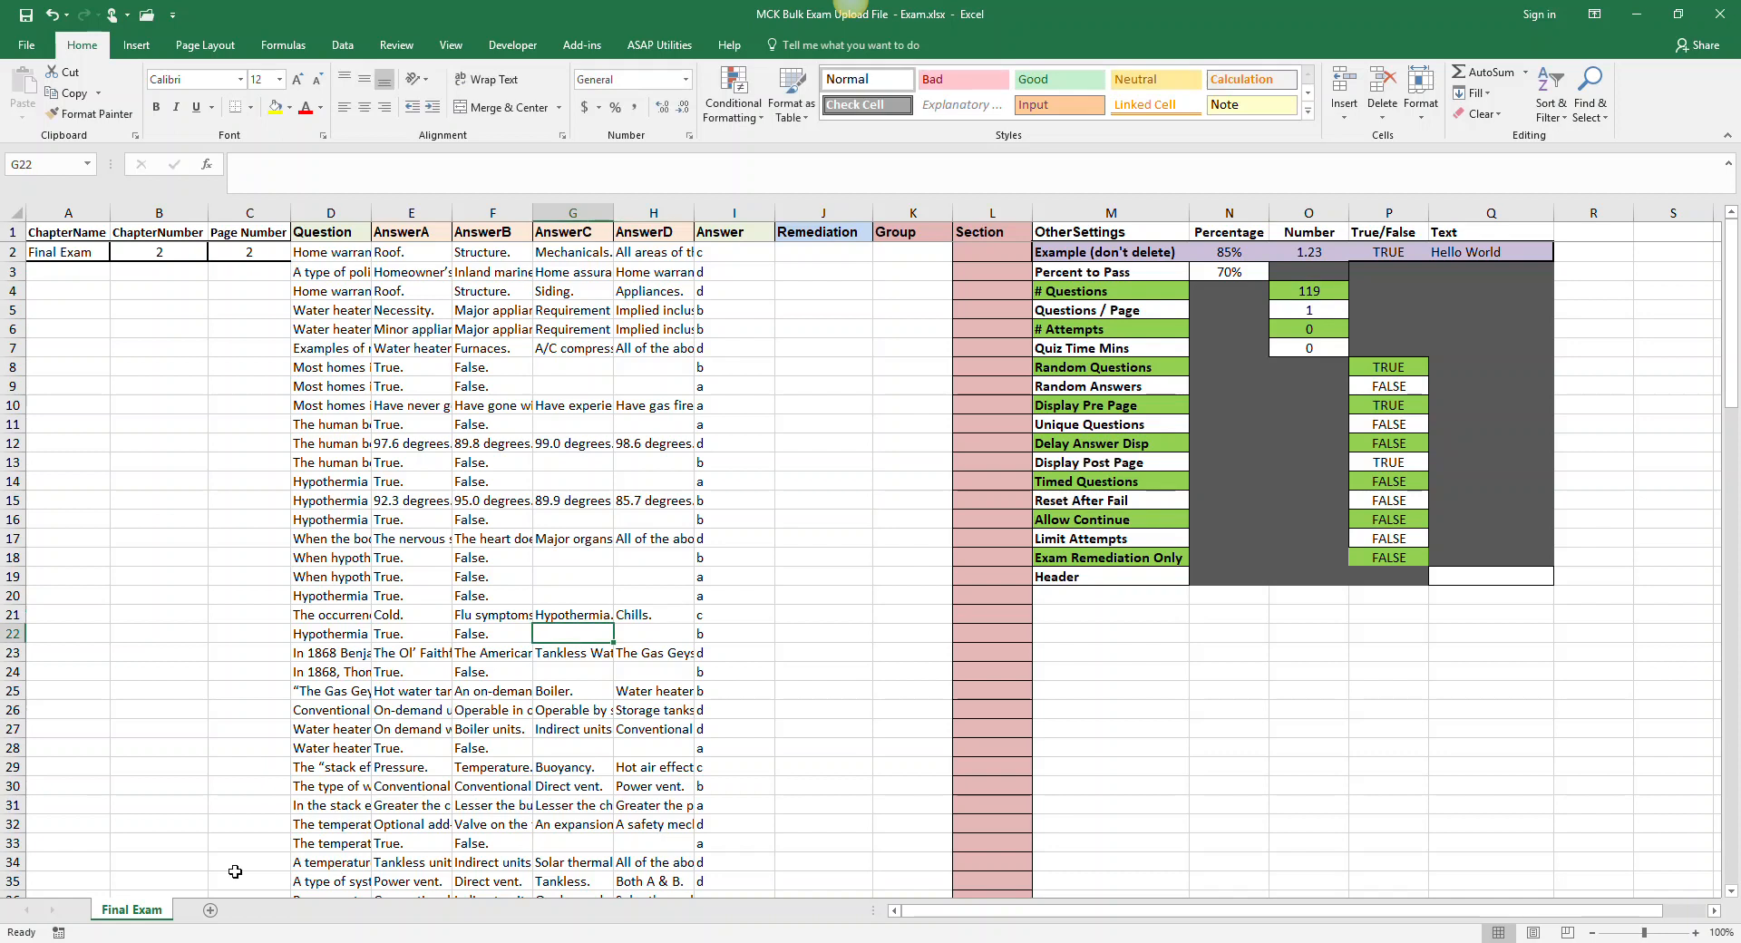
Check the chapter name, chapter number and page number entries in row 2
click(76, 254)
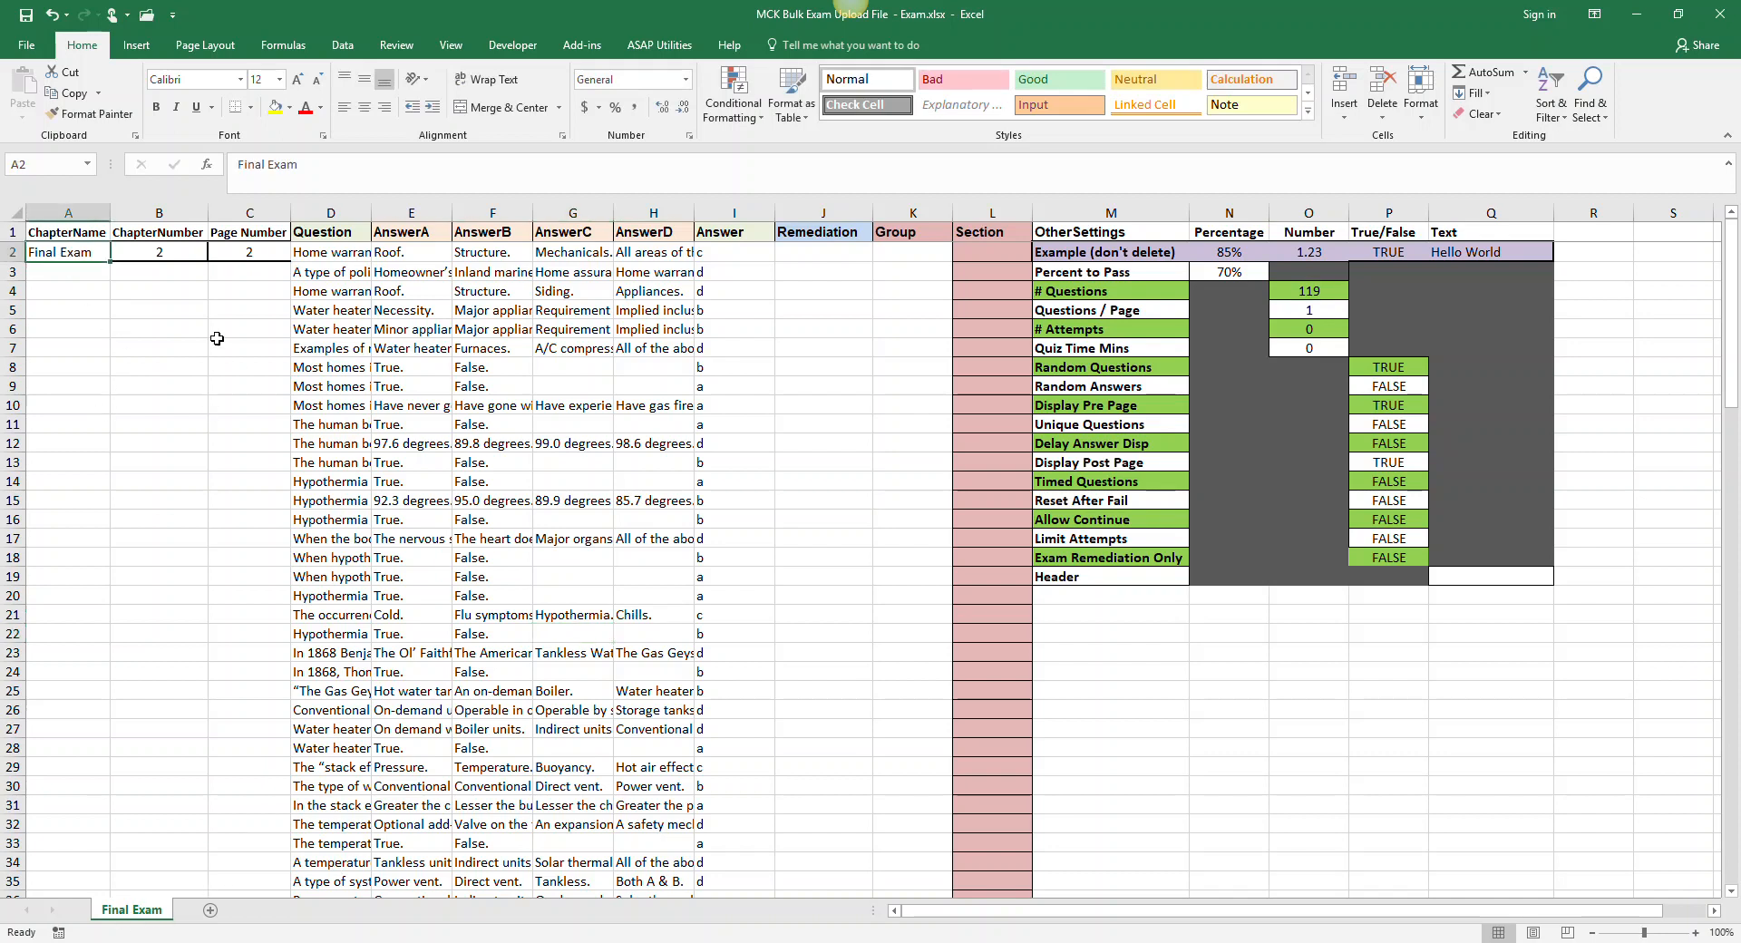
click(179, 256)
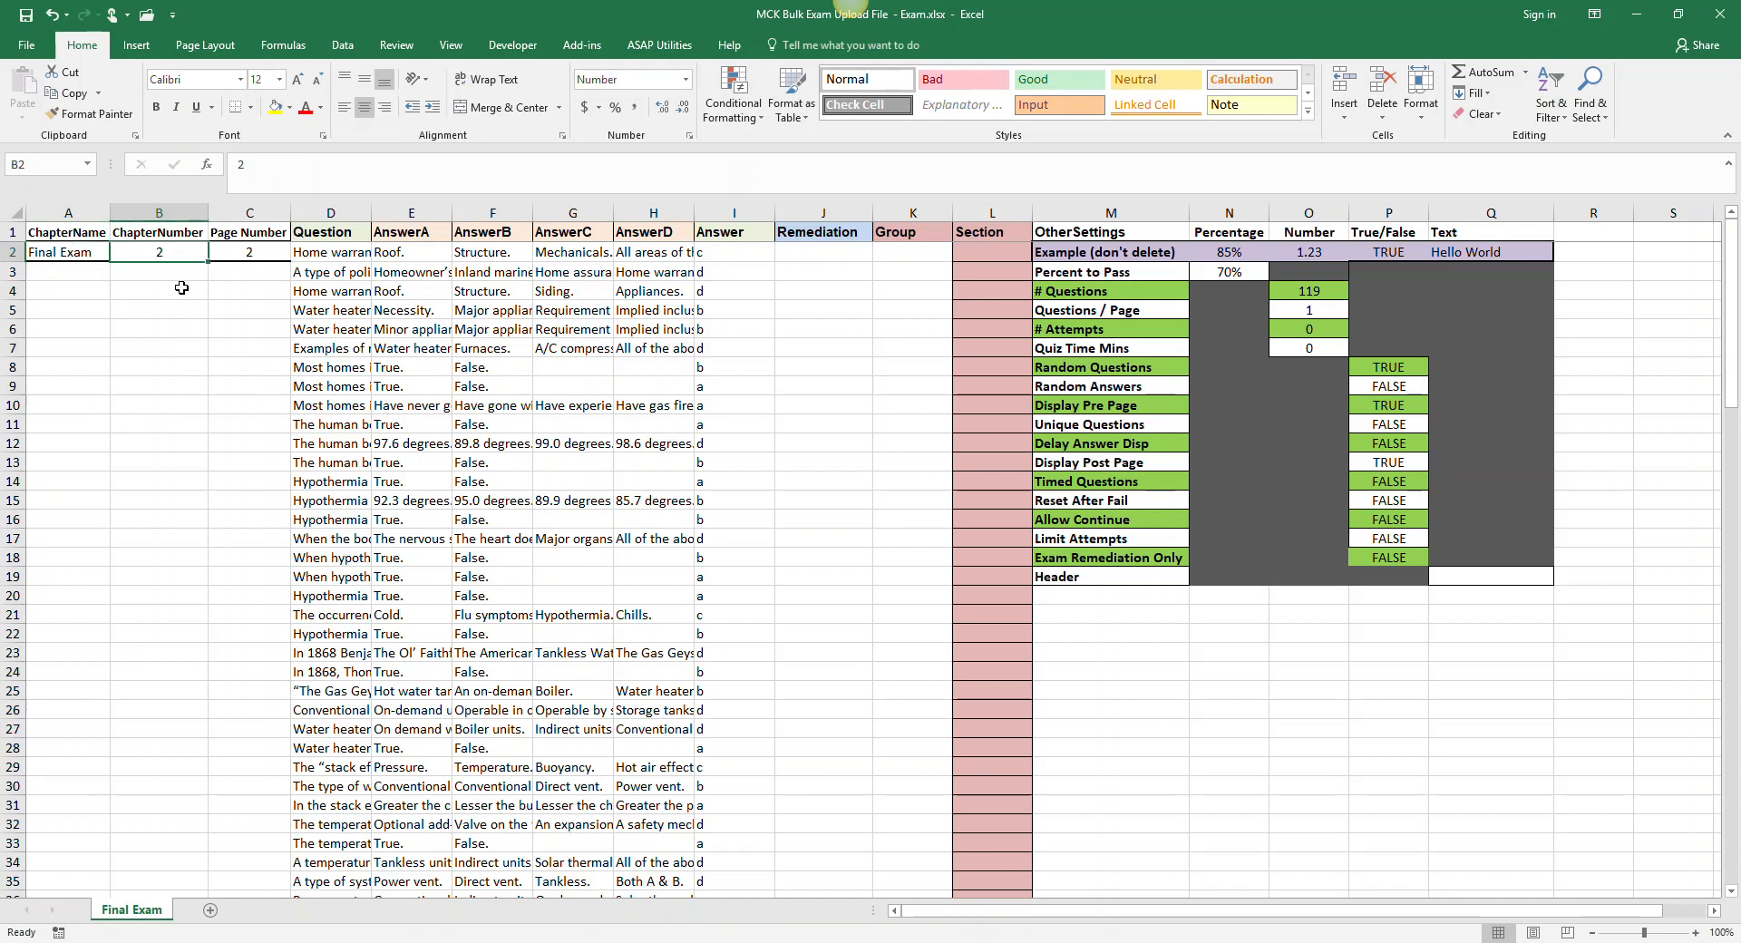
click(242, 256)
click(523, 389)
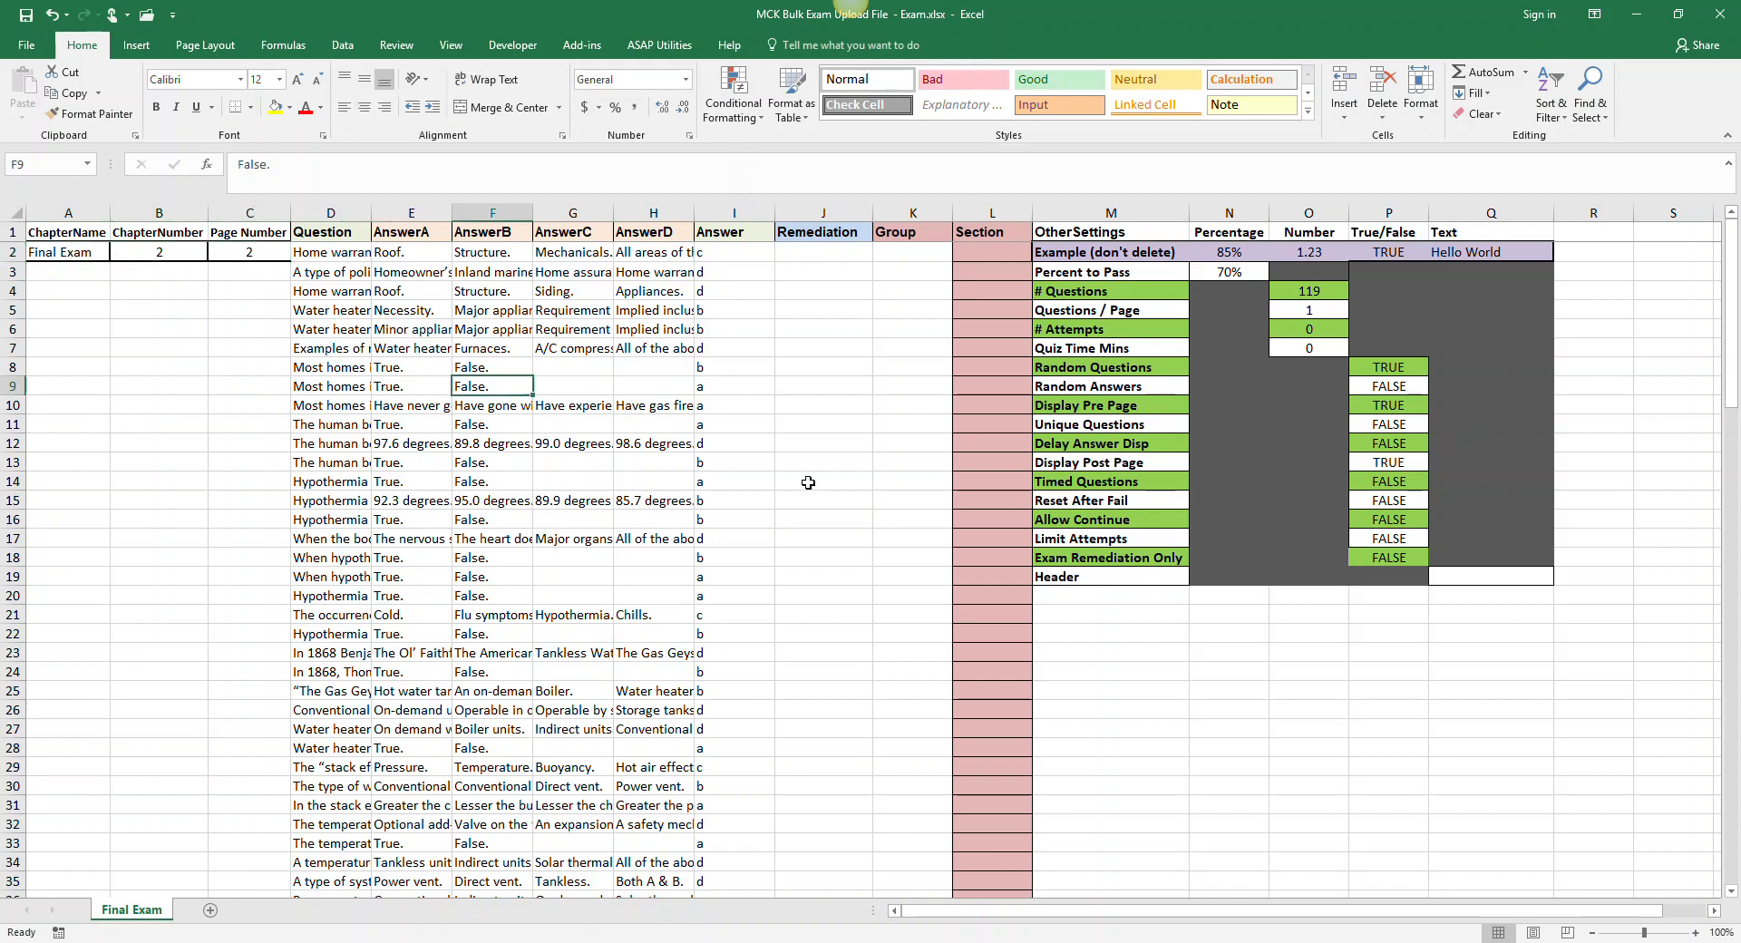
Save the workbook to the Desktop as Inspecting Water Heaters Exam.xlsx and check its True/False settings
scroll(707, 476, down, 2)
scroll(708, 476, down, 4)
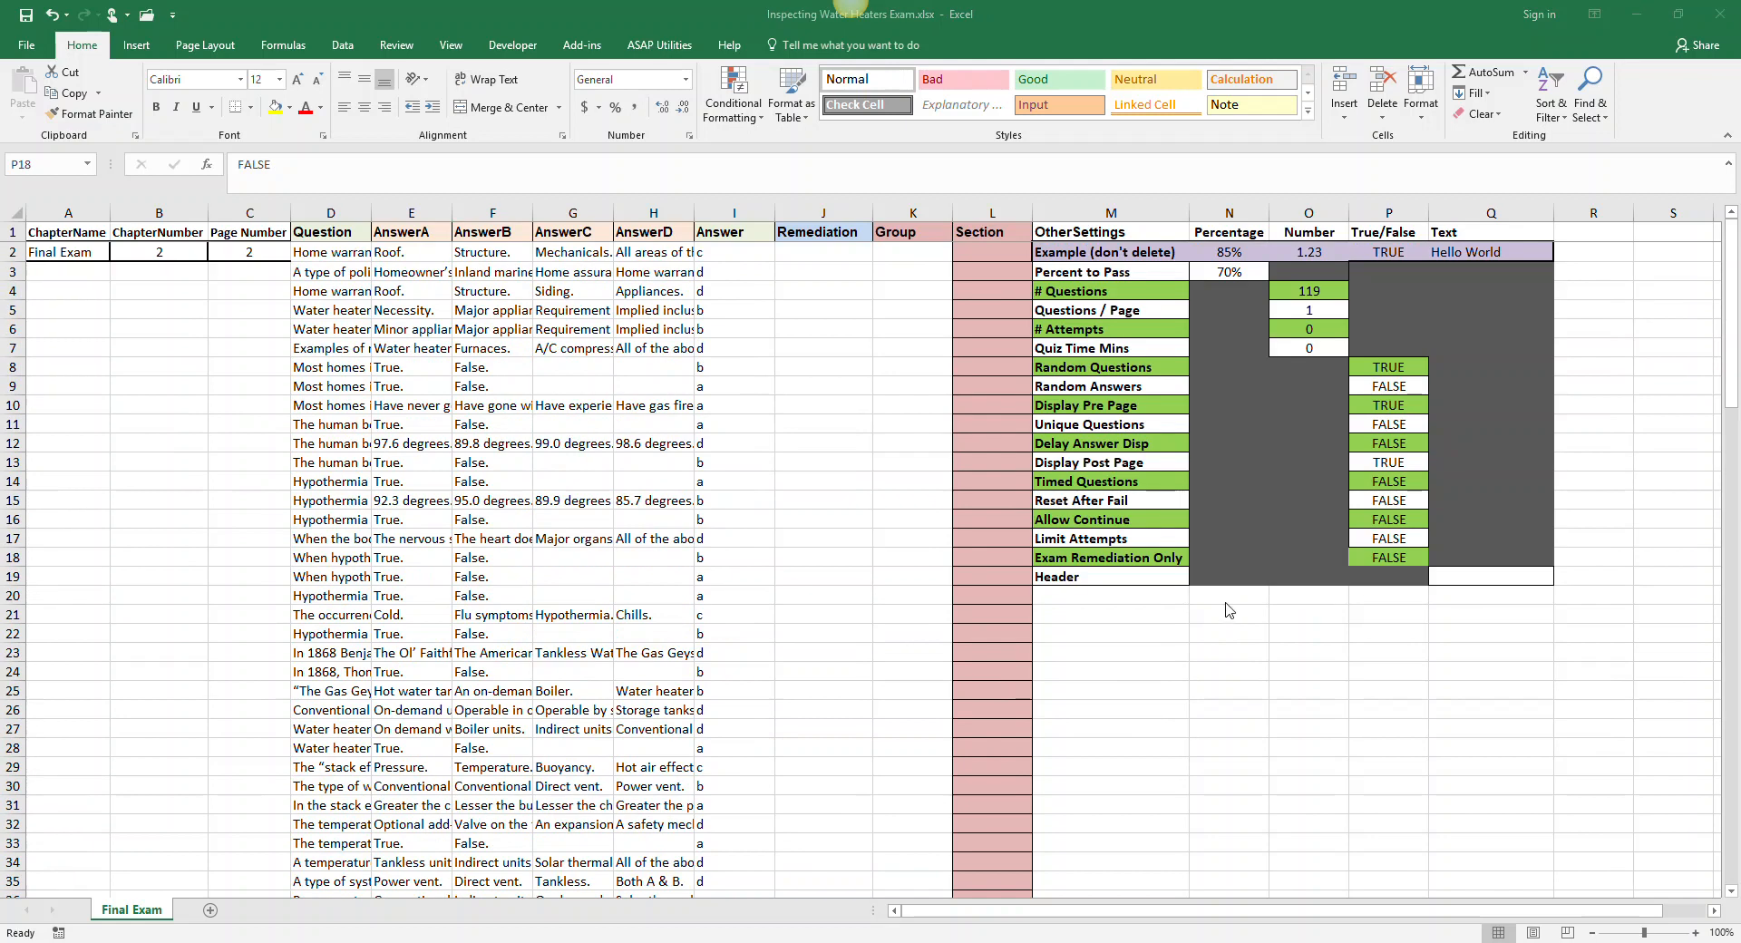
click(1041, 552)
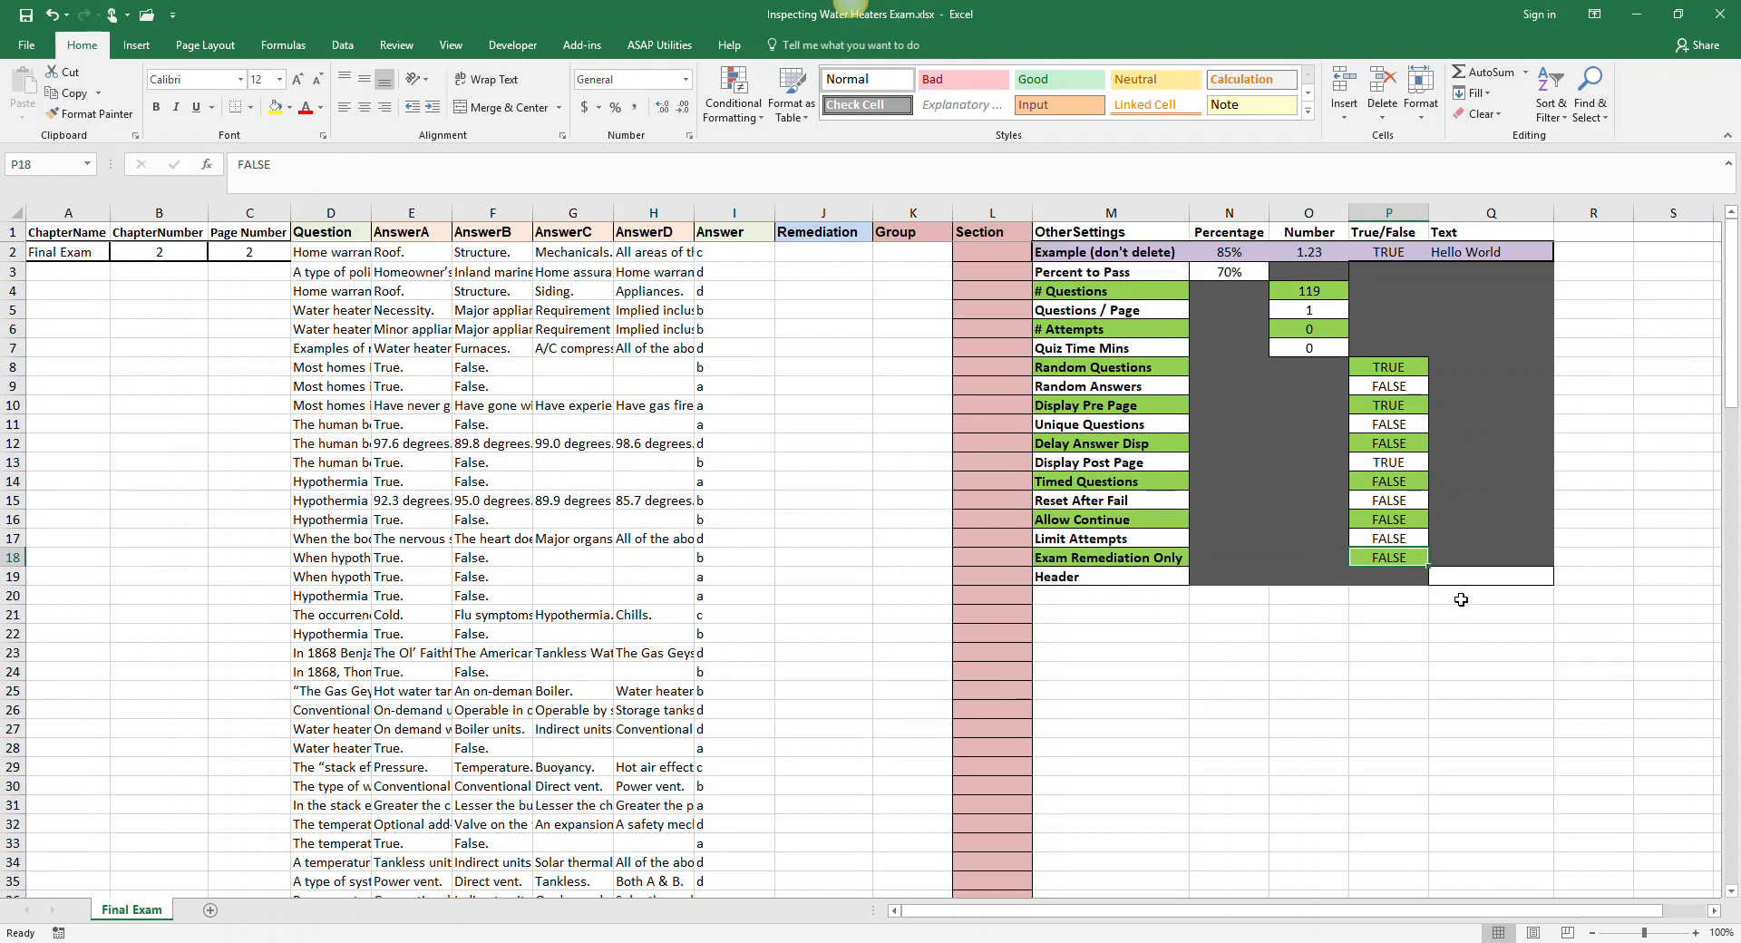
click(1388, 539)
click(1380, 562)
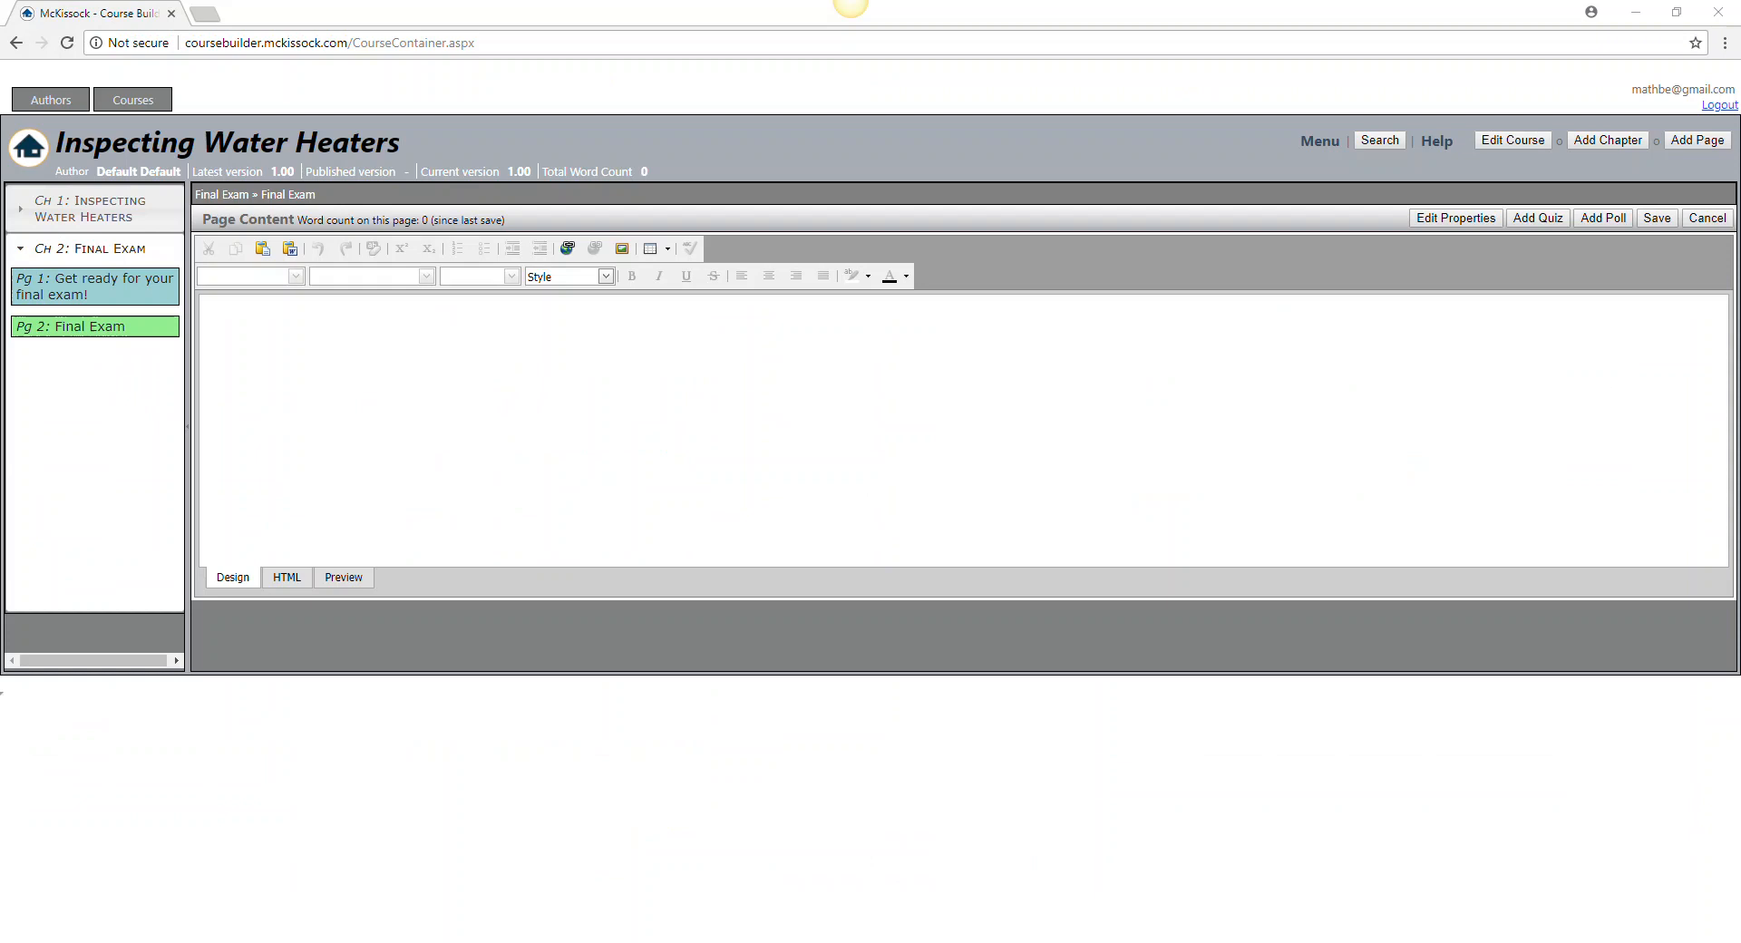
Close the Inspecting Water Heaters Exam workbook, switch to Course Builder in Chrome and open the Final Exam page's properties
click(921, 875)
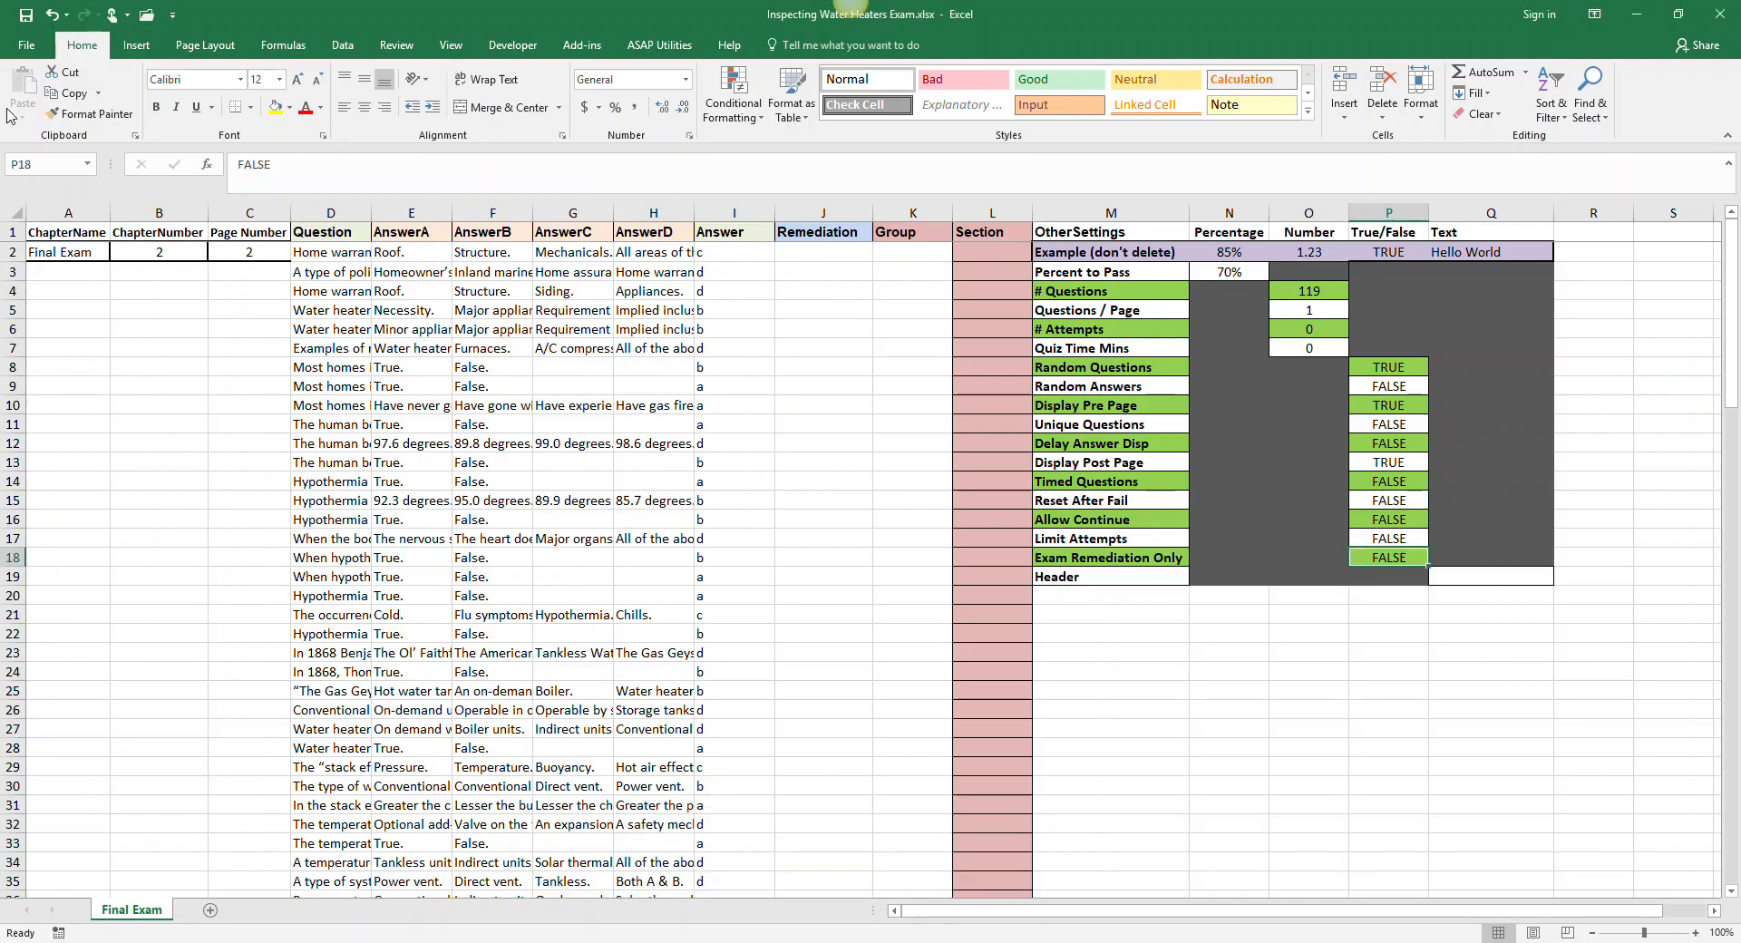
click(1720, 13)
key(alt+Tab)
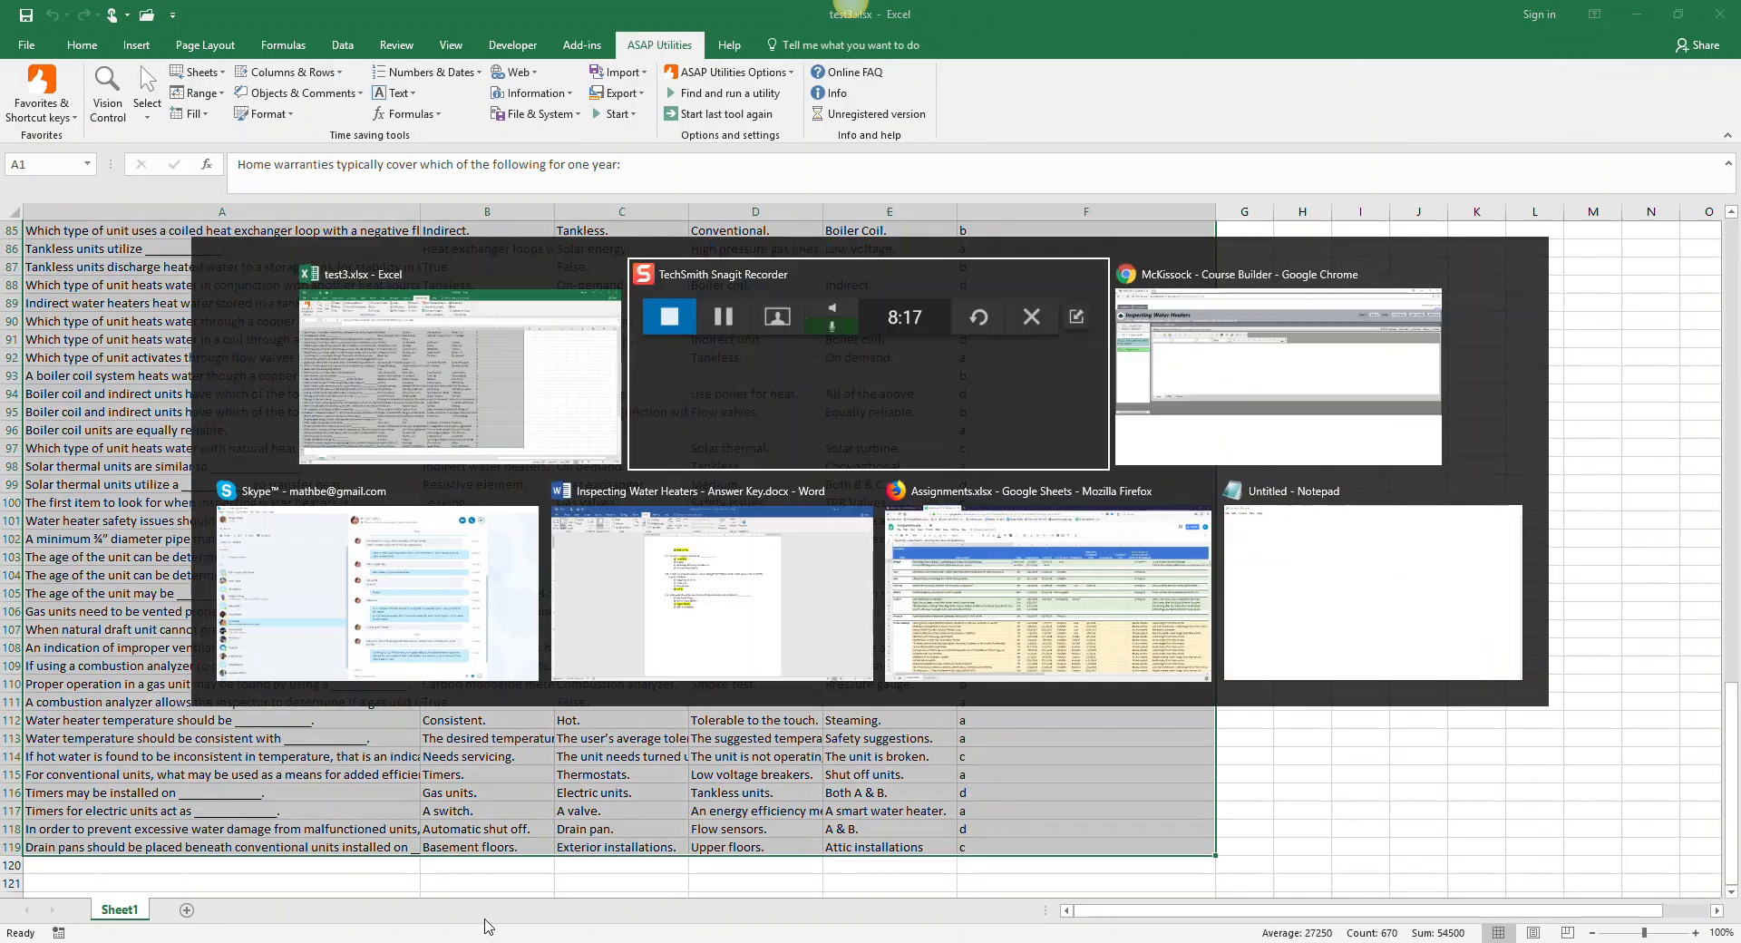
key(alt+Tab)
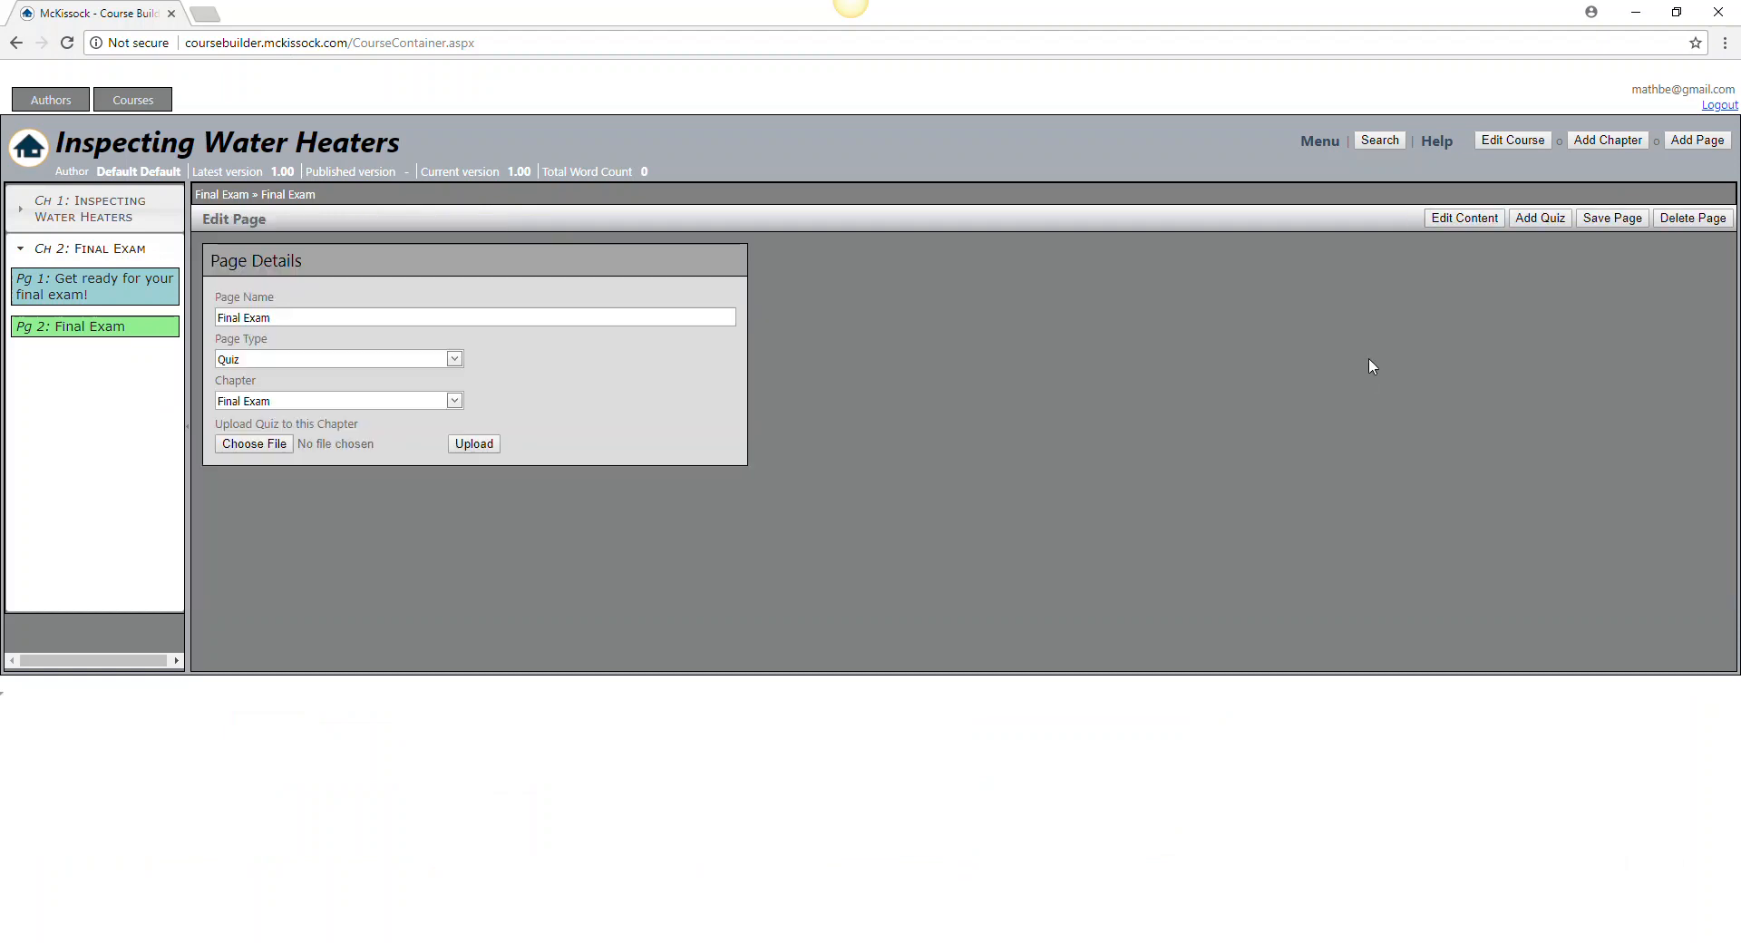
Choose Inspecting Water Heaters Exam.xlsx from the Desktop and upload it as the quiz for the Final Exam chapter
click(249, 447)
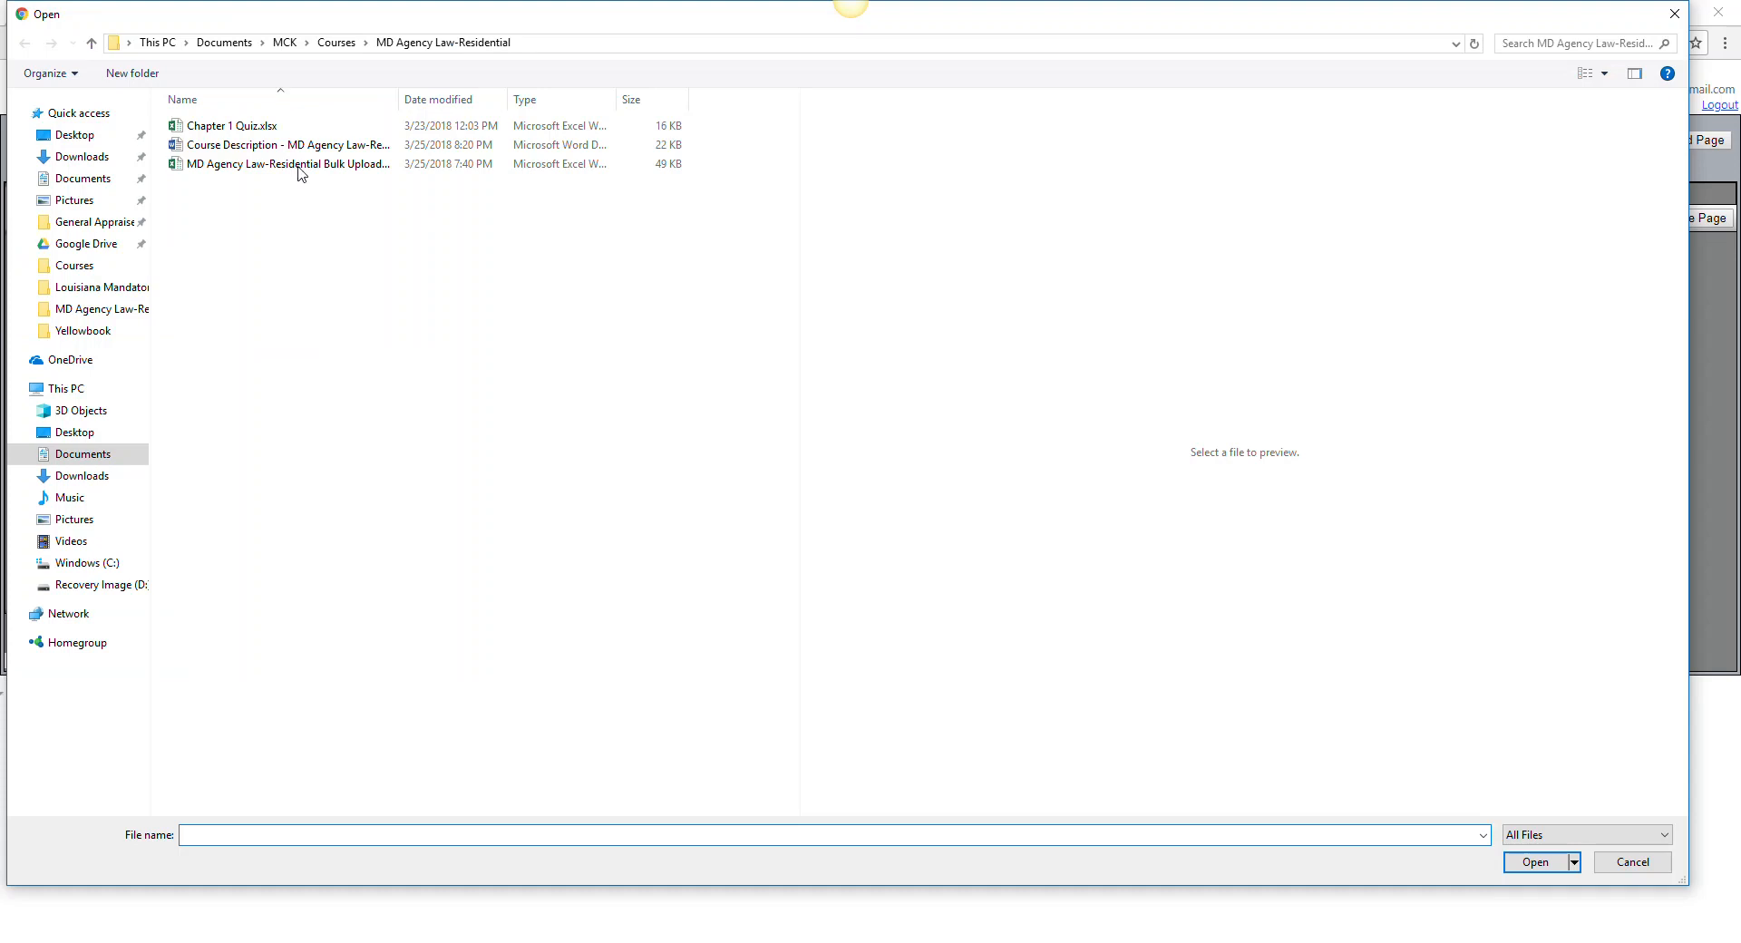
click(74, 134)
click(375, 136)
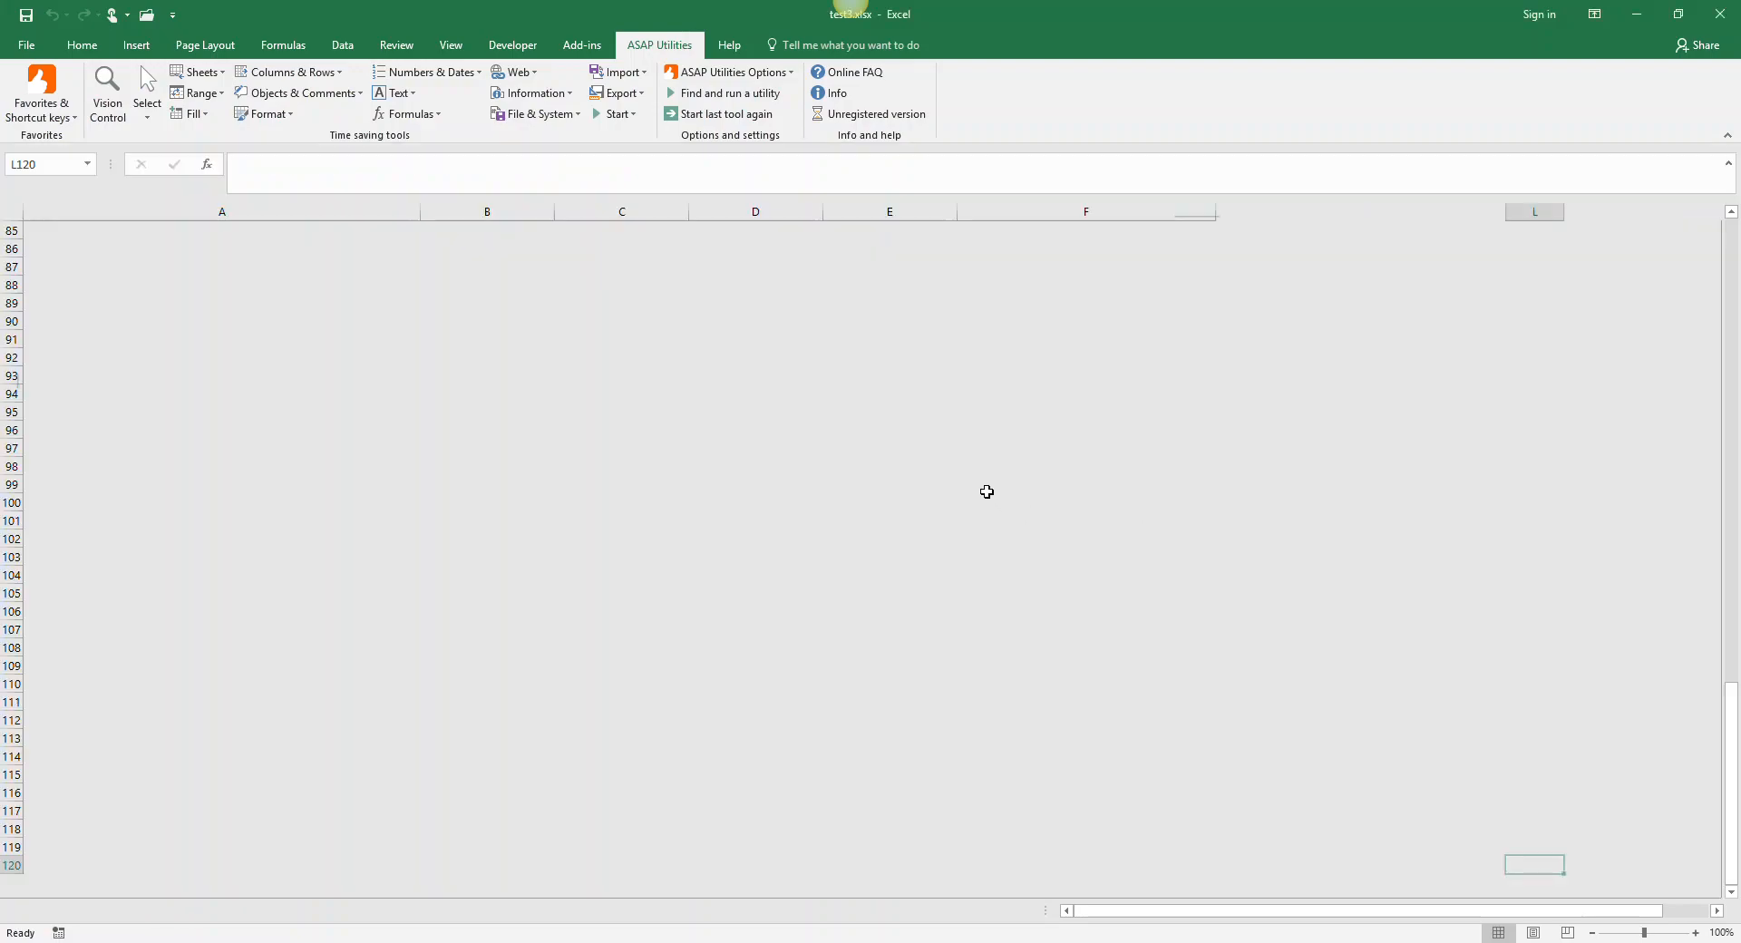
key(alt+Tab)
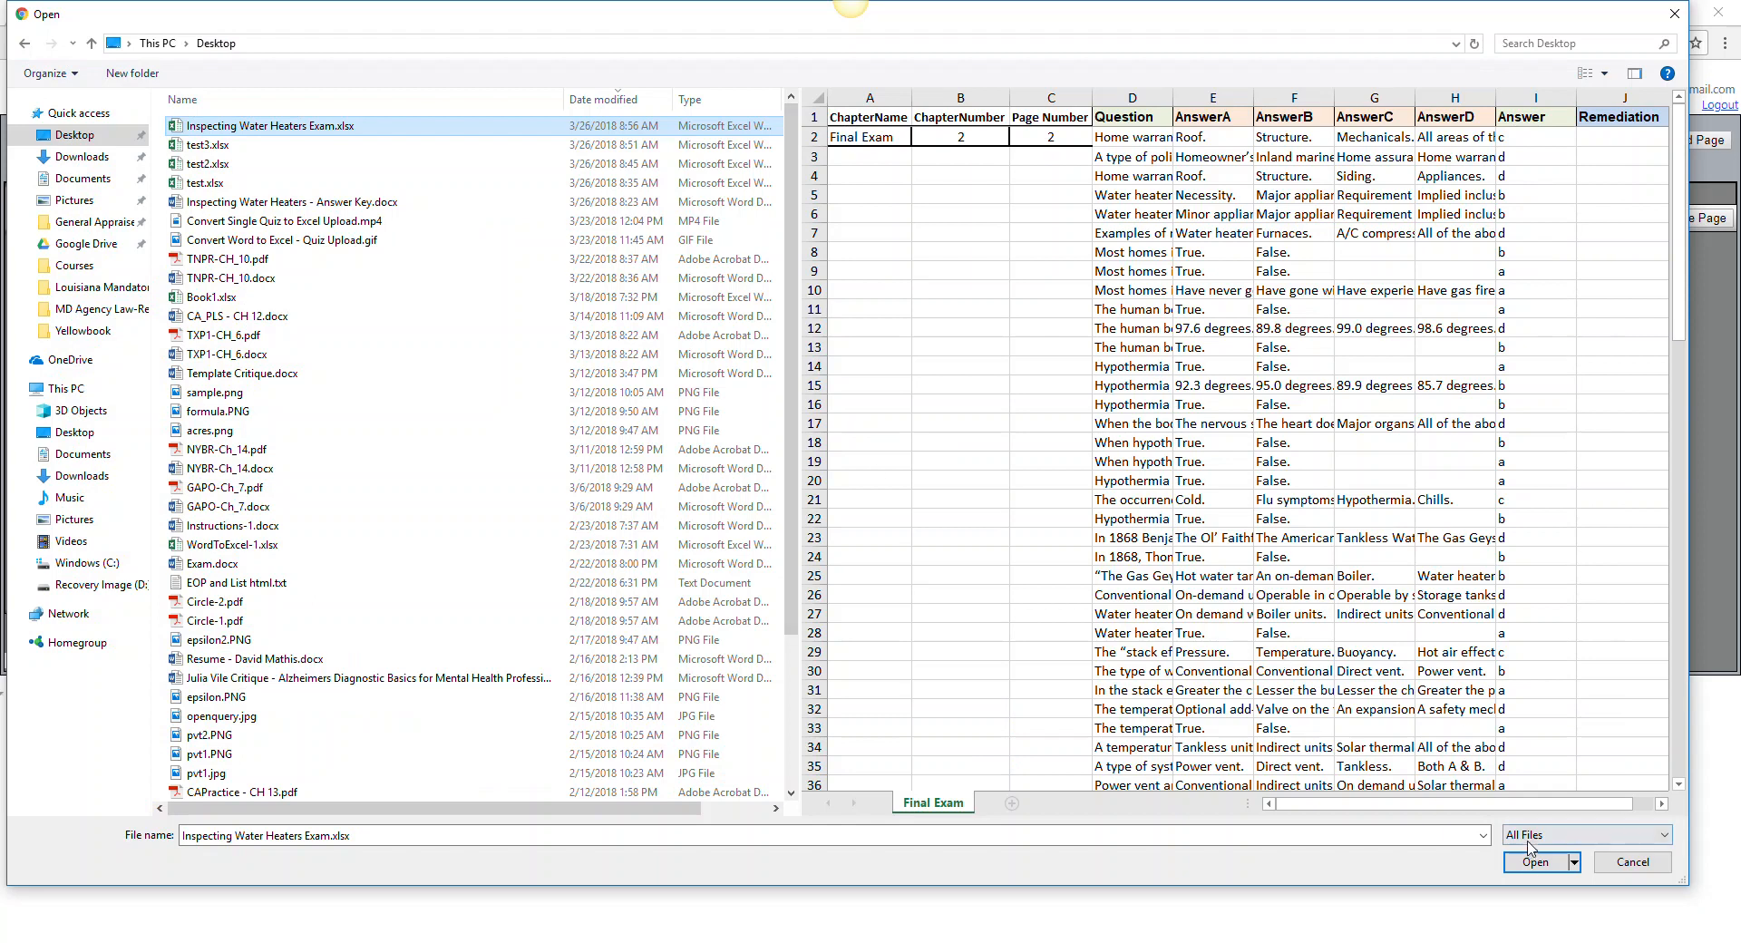
click(1532, 862)
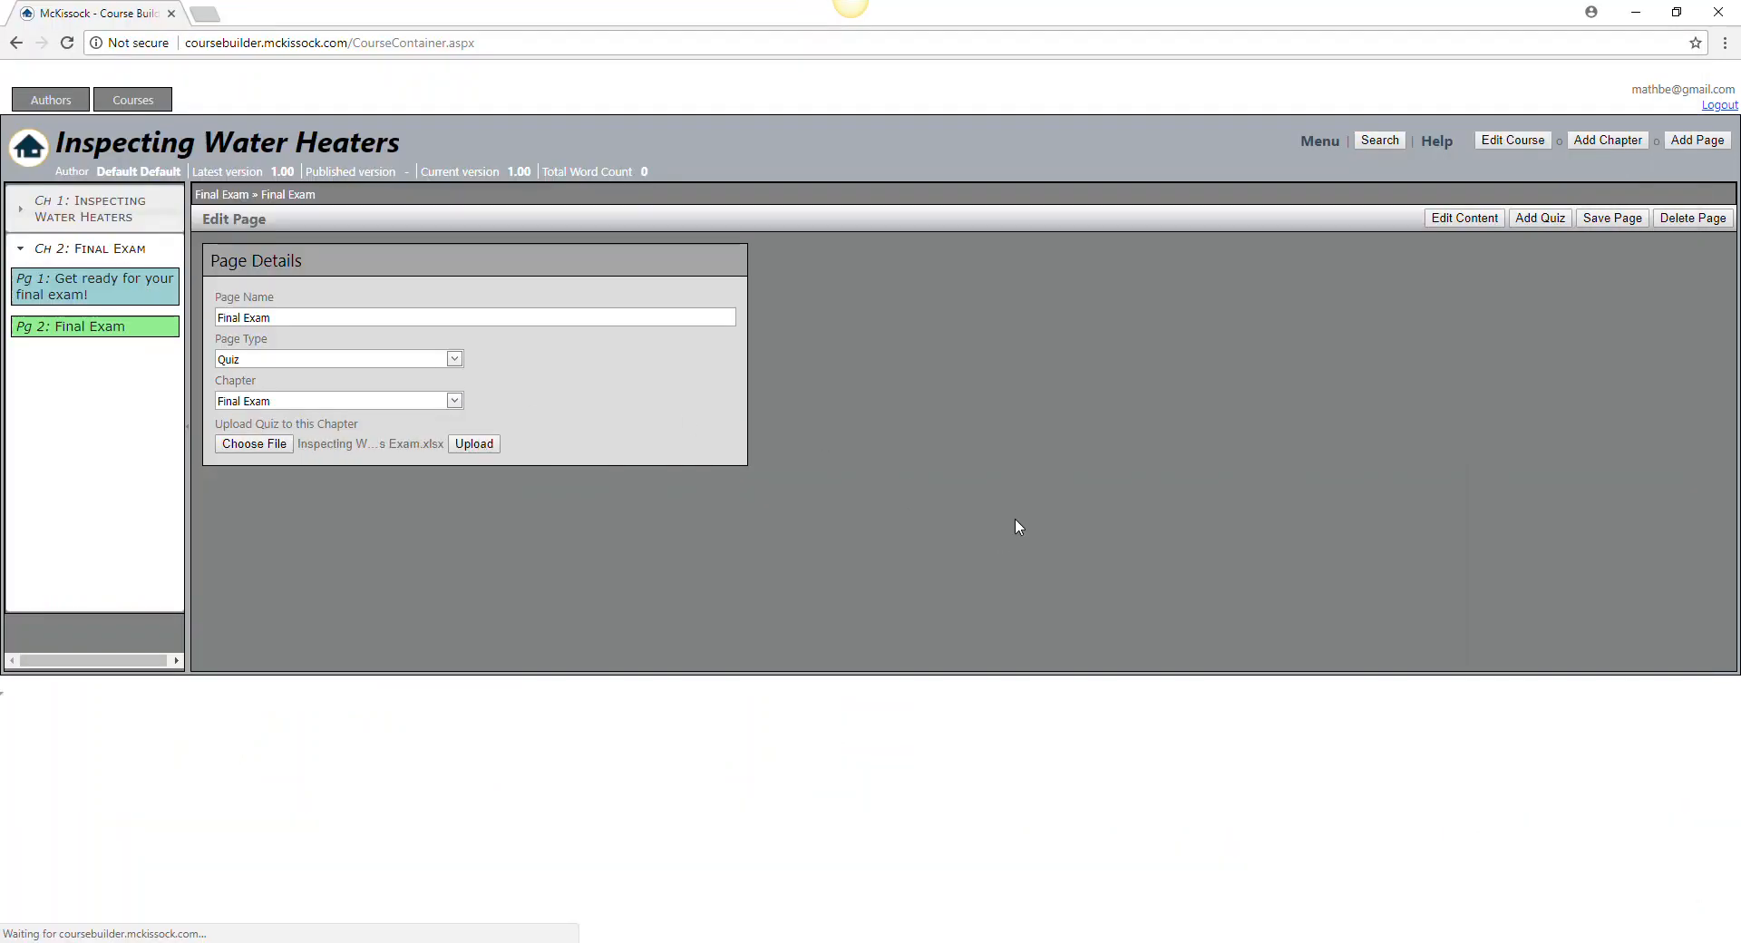
Open the uploaded Final Exam quiz and check its last question, number 119, with its marked answer
click(65, 361)
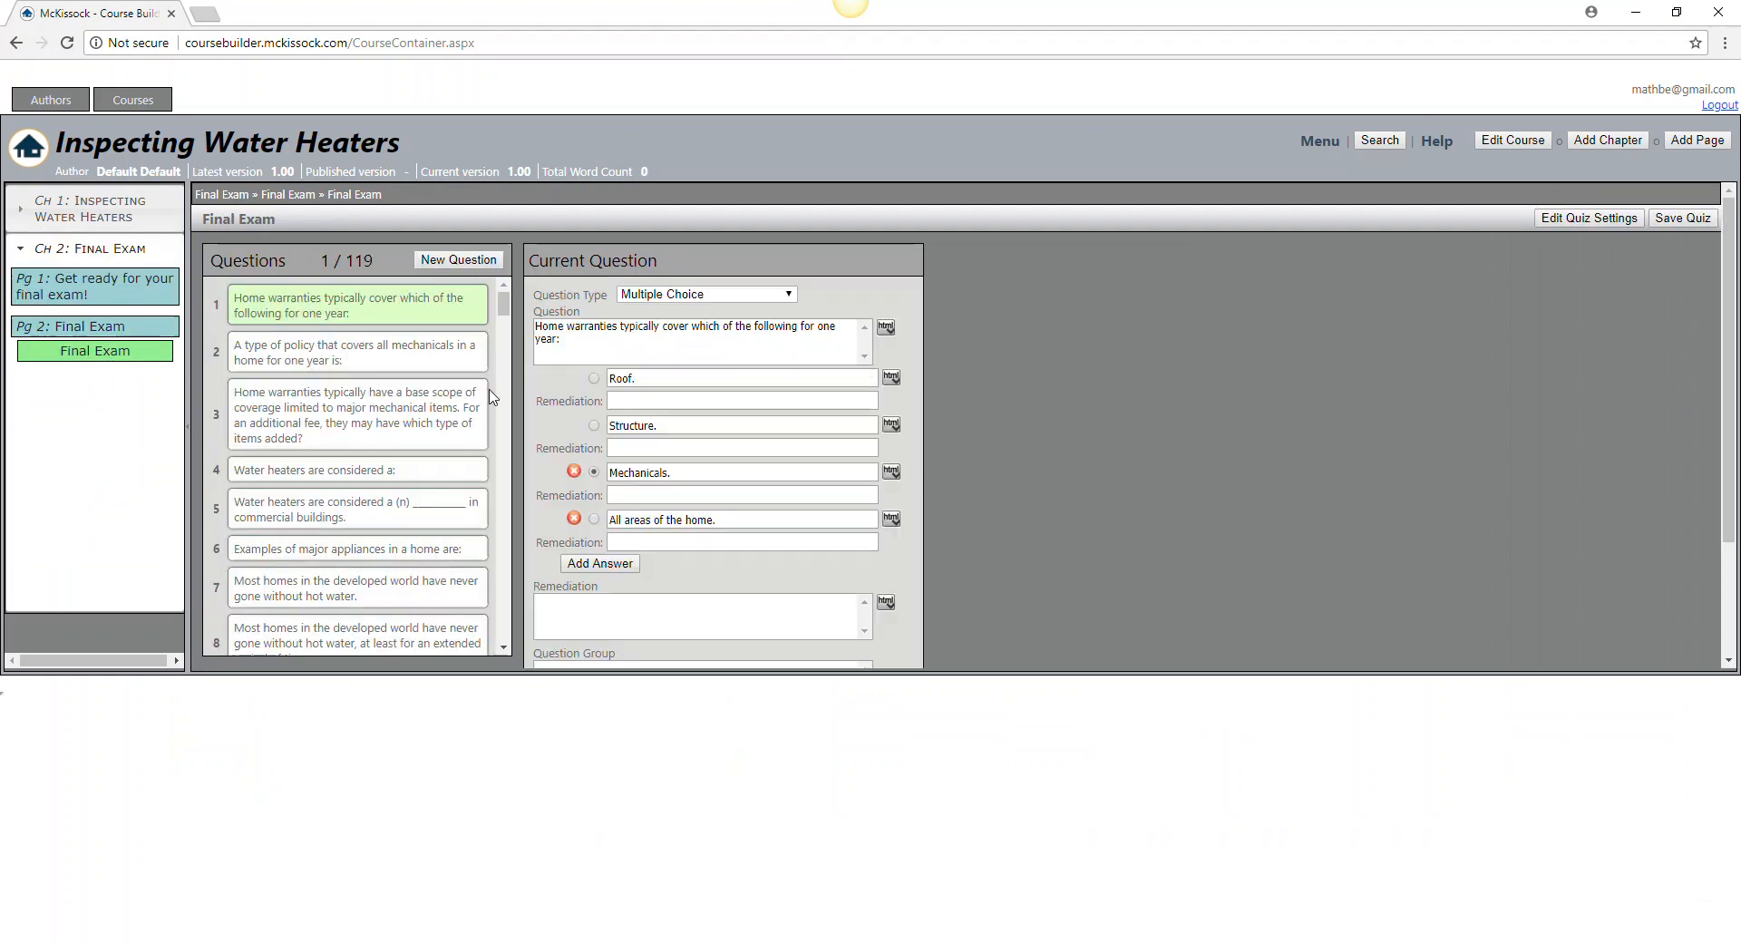
drag(506, 306, 441, 640)
click(440, 640)
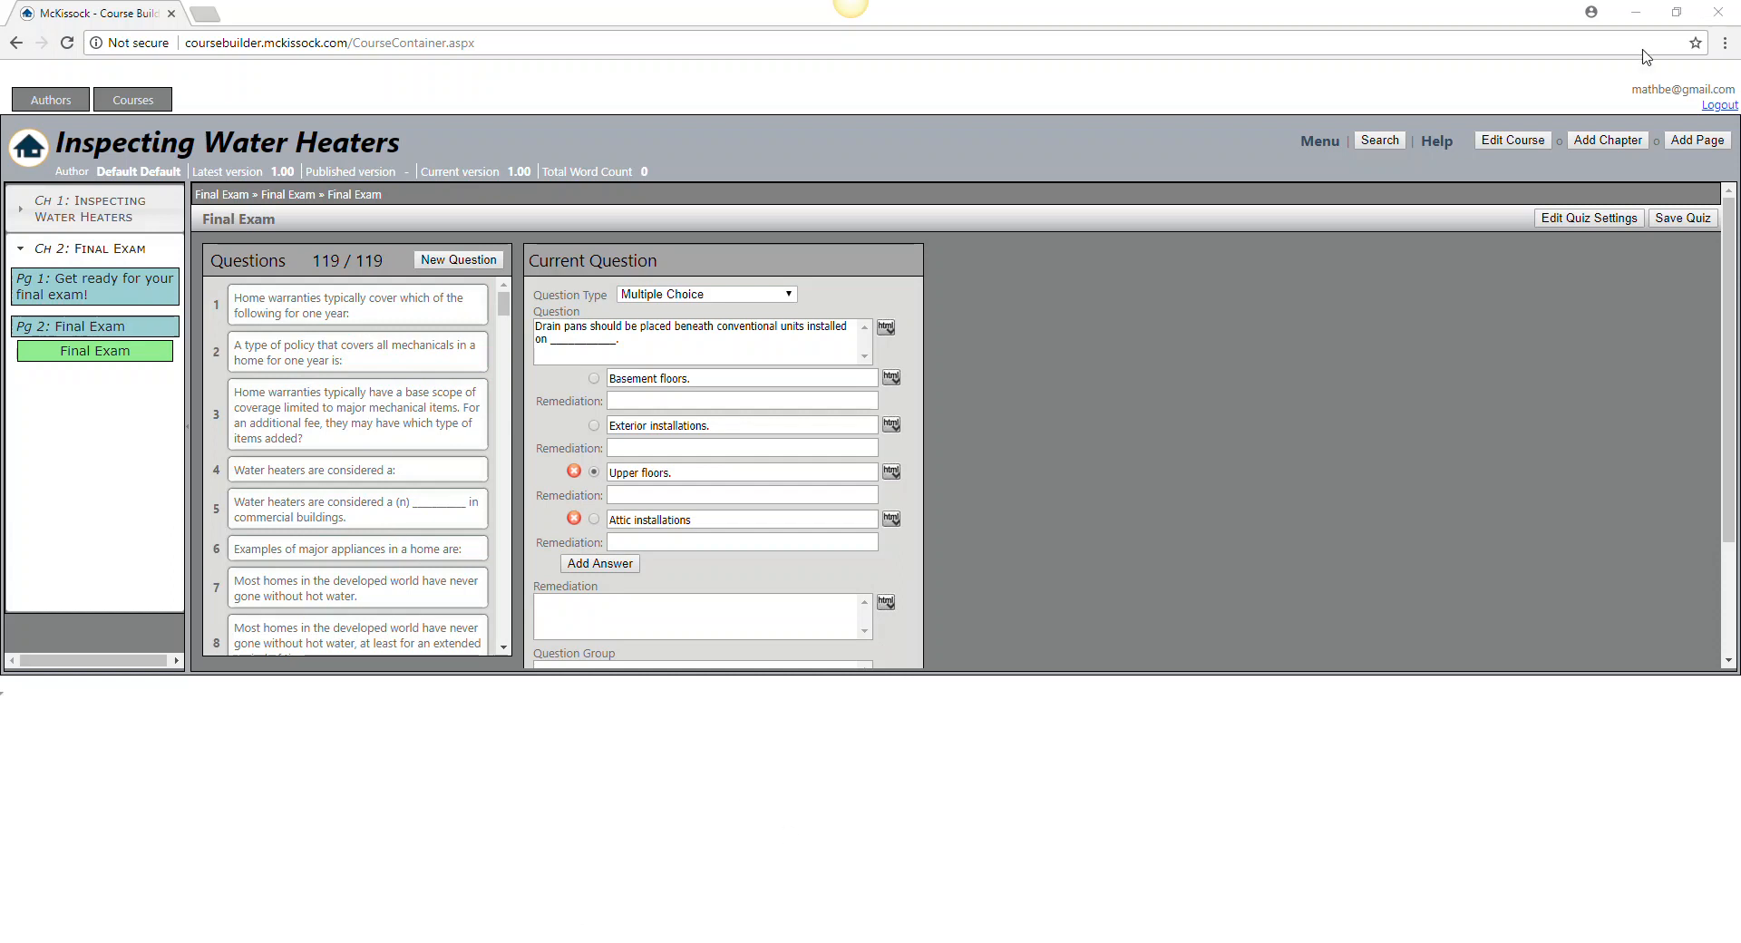
Switch to the Word answer key and review its highlighted answers from question 119 back to question 1
drag(1648, 55, 602, 125)
double_click(894, 124)
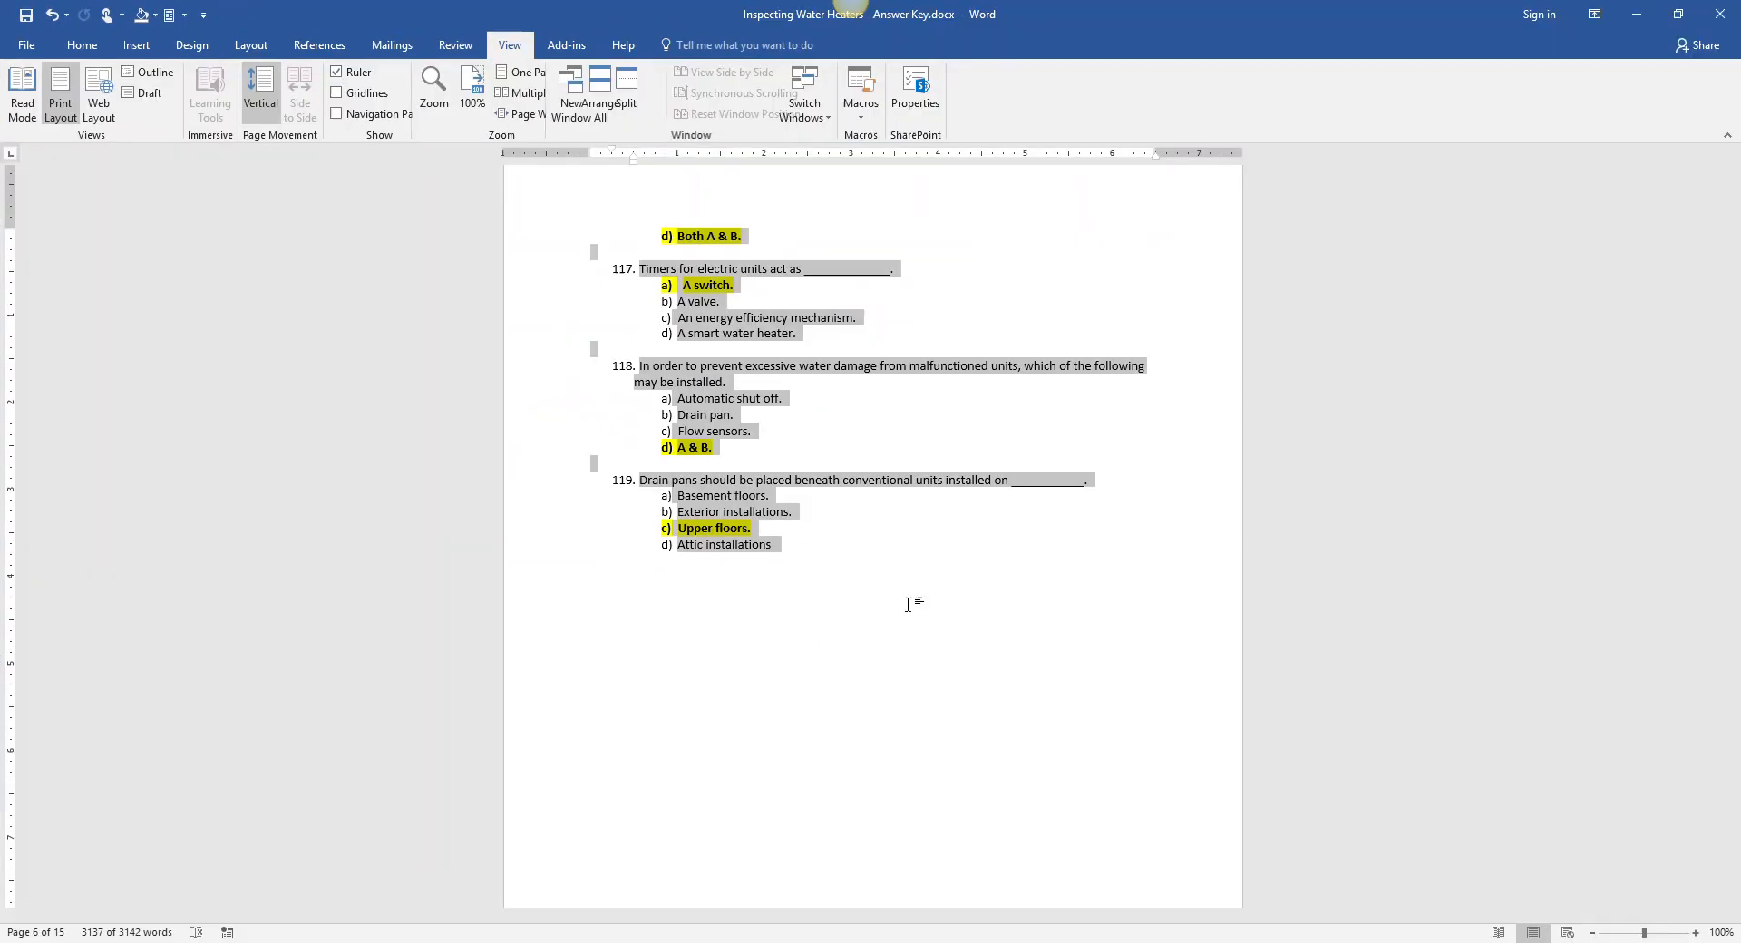
scroll(1023, 544, up, 10)
scroll(1022, 528, up, 15)
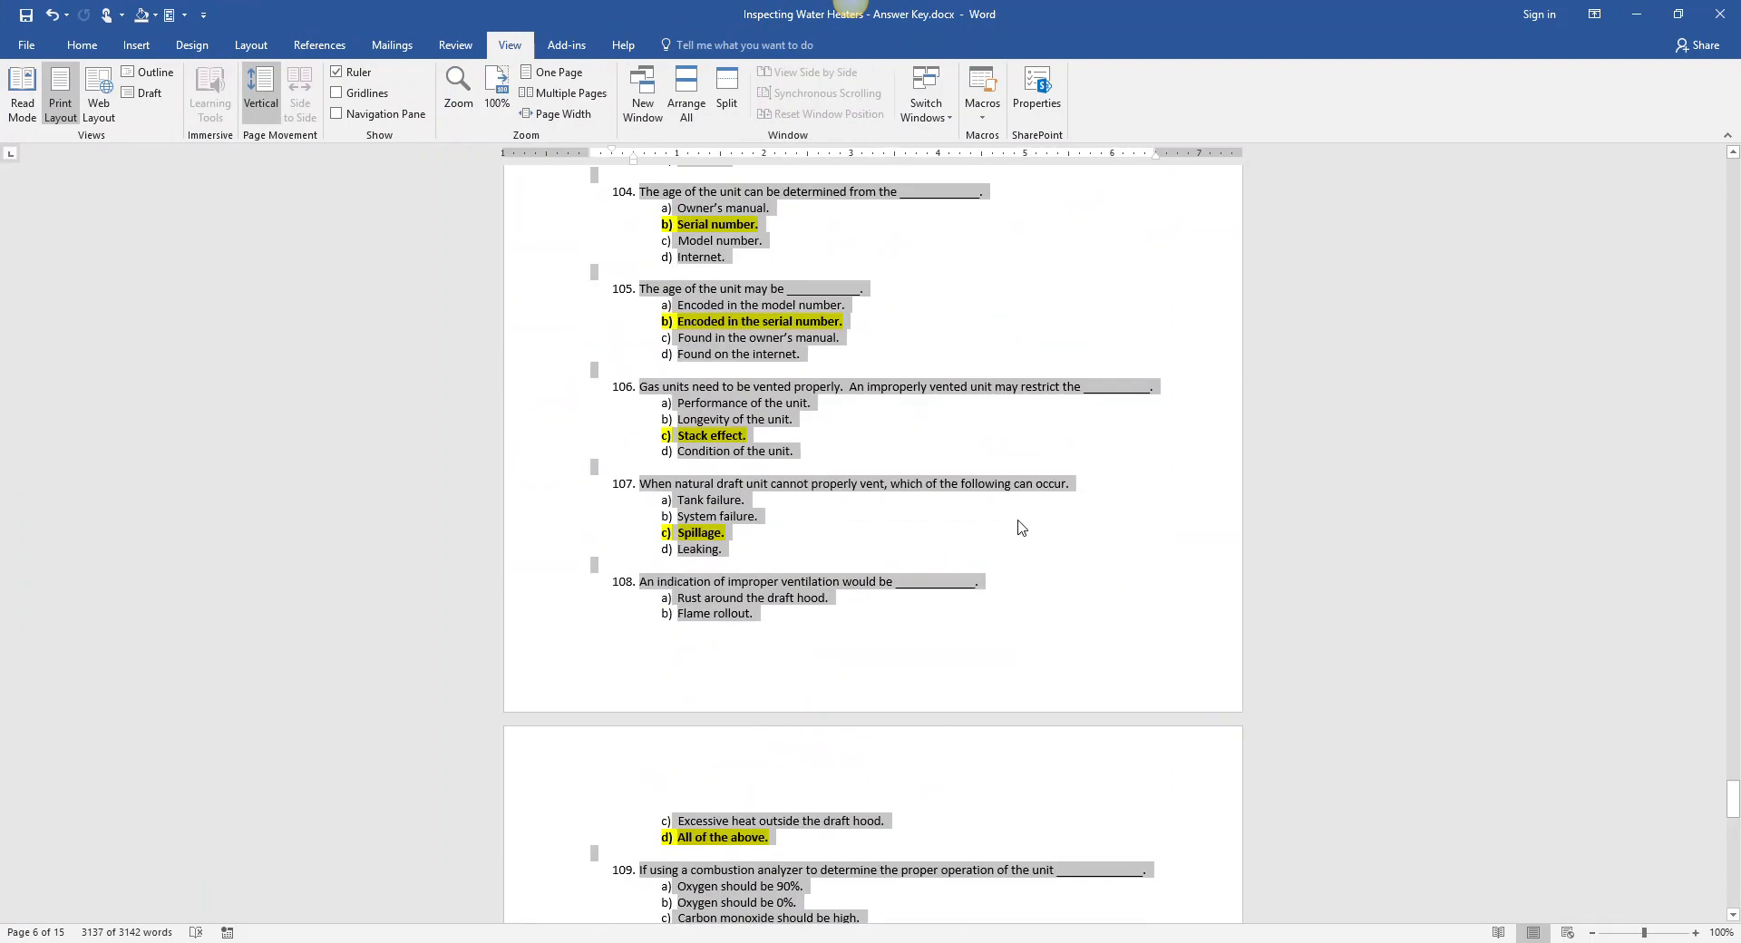
scroll(1020, 524, up, 15)
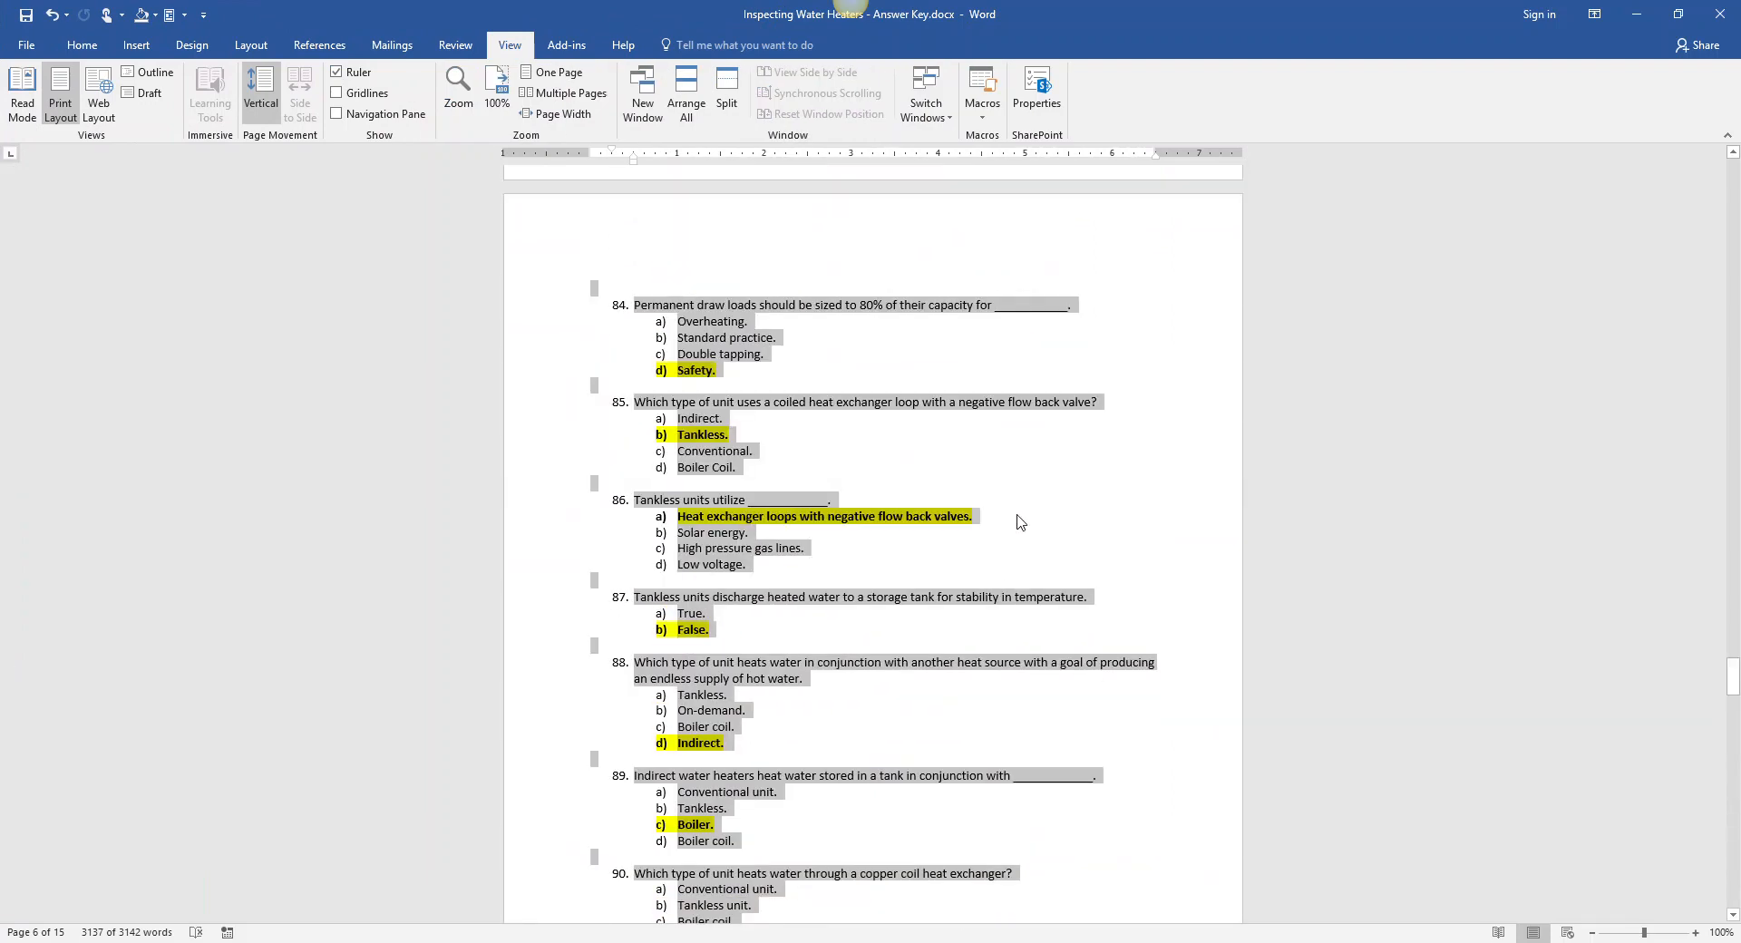
drag(1732, 654, 1734, 169)
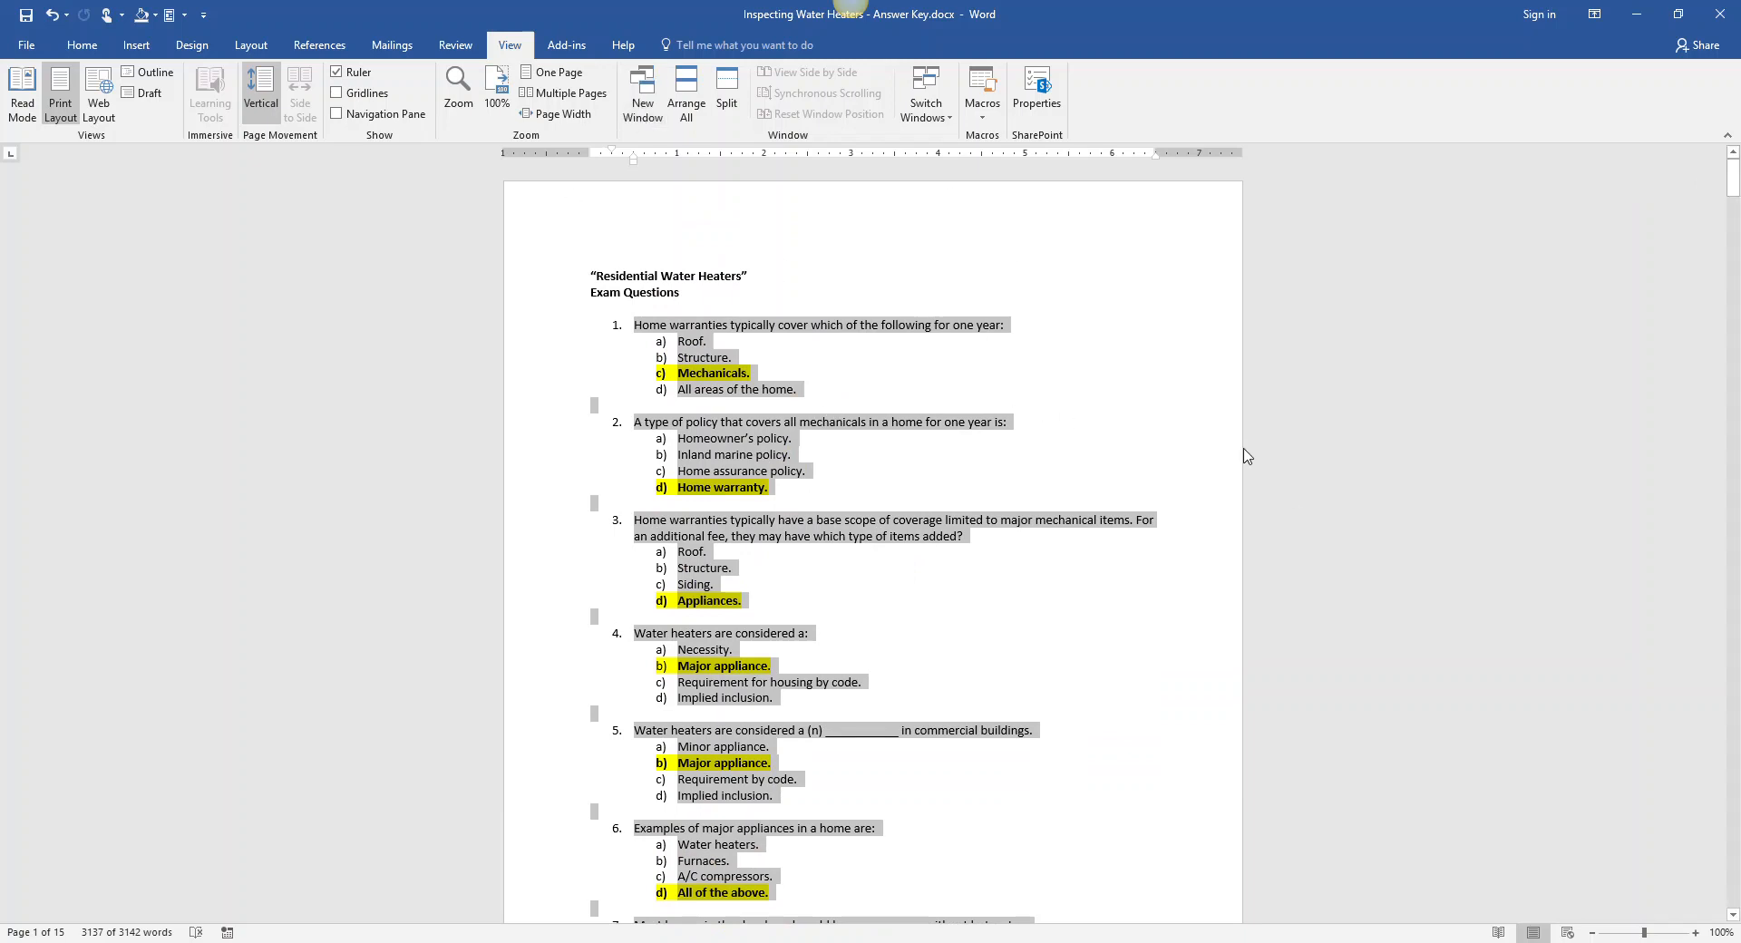
click(455, 45)
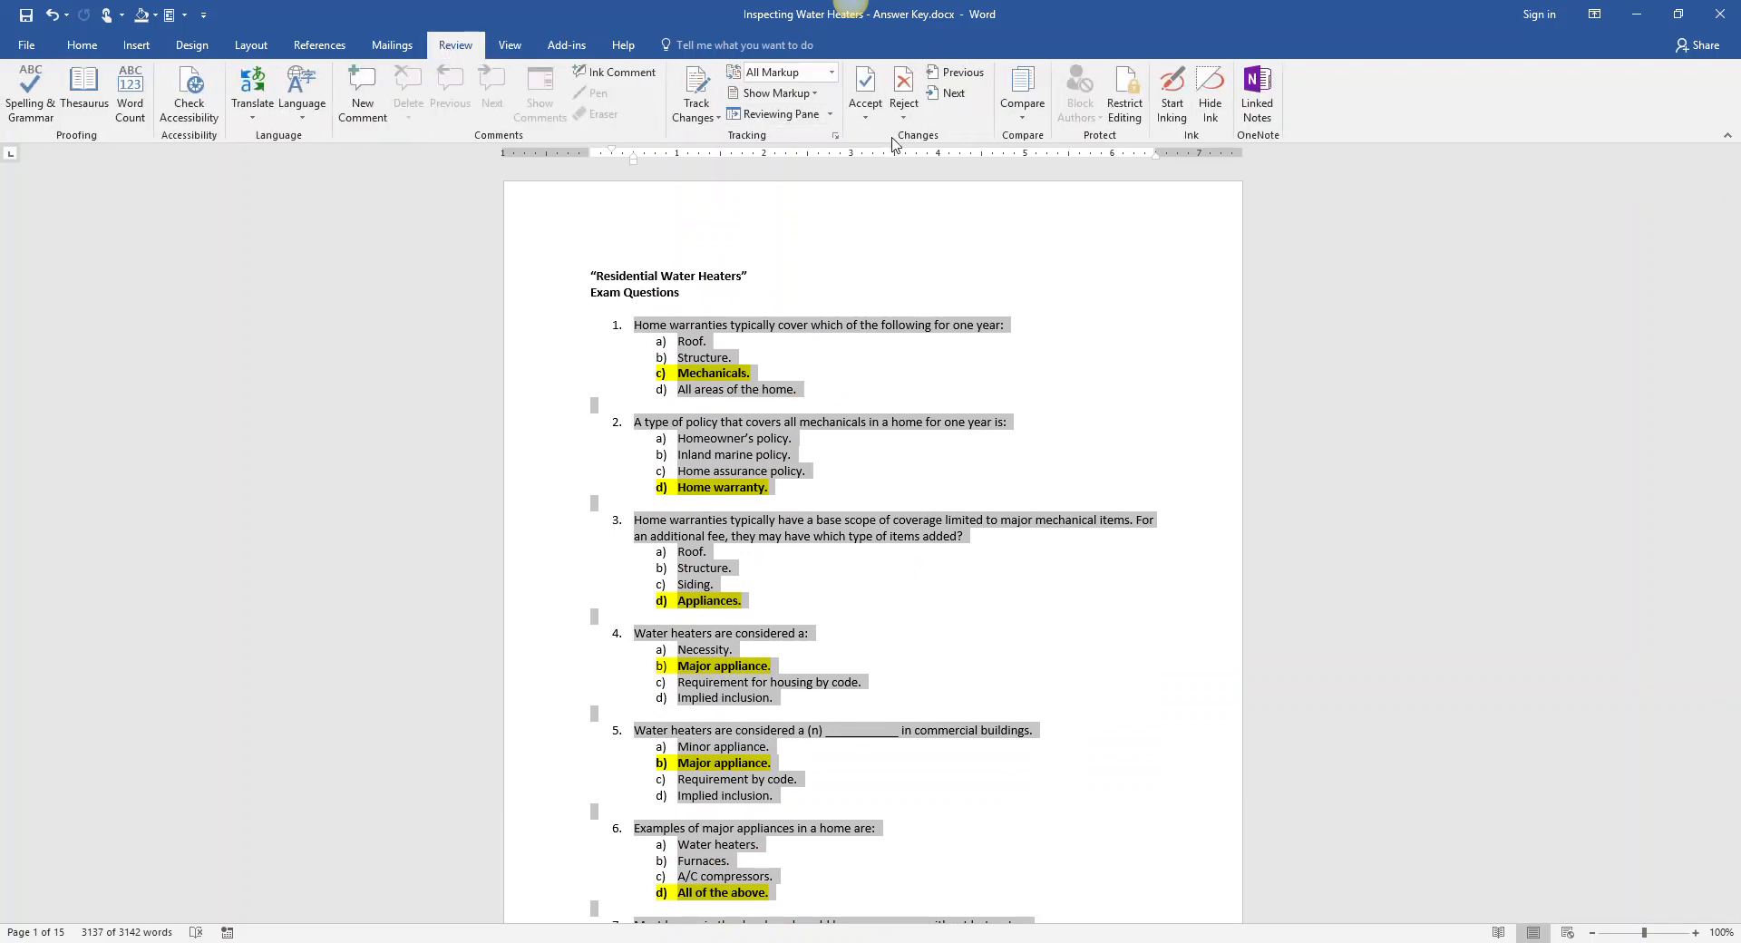